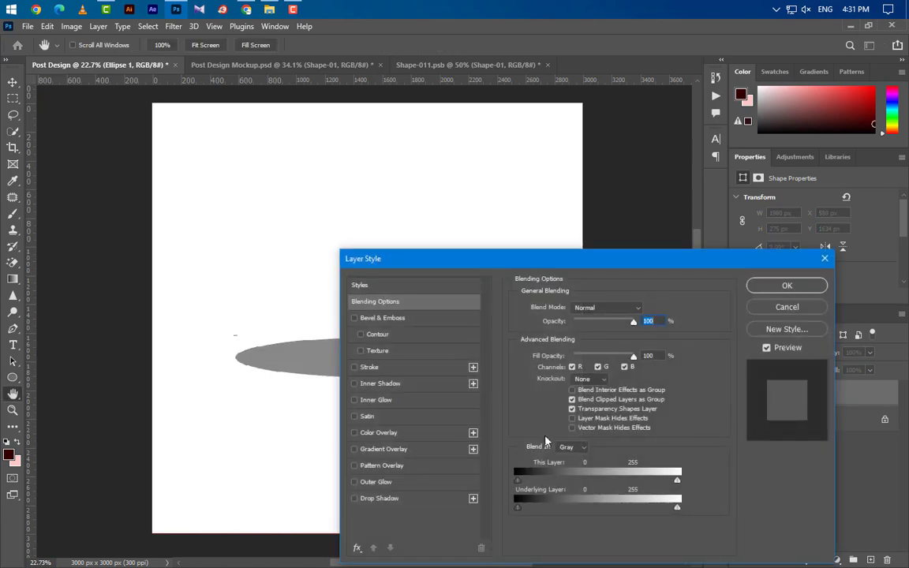
- Enable Gradient Overlay on the grey ellipse with Normal blend mode
{"action": "left_click", "coordinate": [439, 448]}
{"action": "left_click_drag", "start_coordinate": [555, 268], "coordinate": [690, 180]}
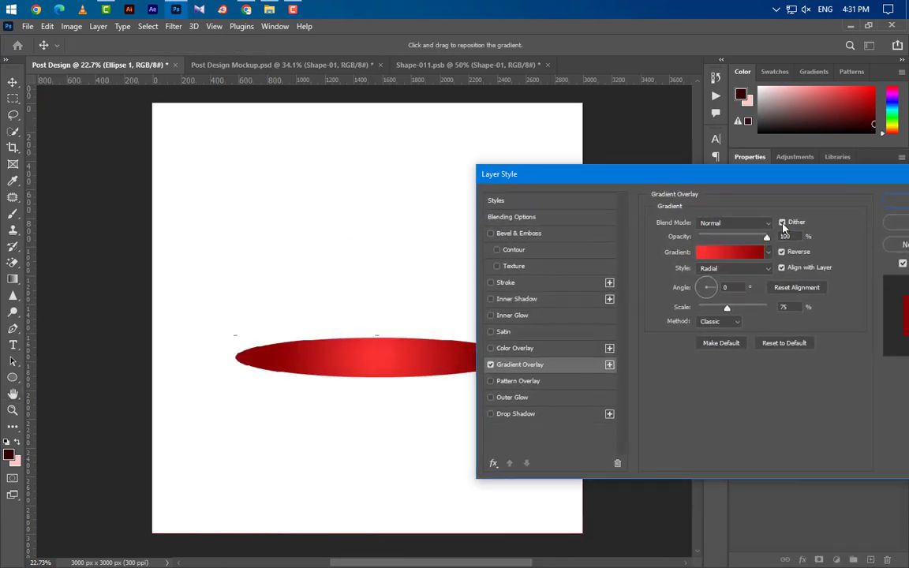
{"action": "left_click", "coordinate": [749, 224]}
{"action": "left_click", "coordinate": [748, 235]}
- Set the gradient stops to 8a0101 and fe3434 and use Radial style
{"action": "left_click", "coordinate": [741, 258]}
{"action": "left_click", "coordinate": [630, 344]}
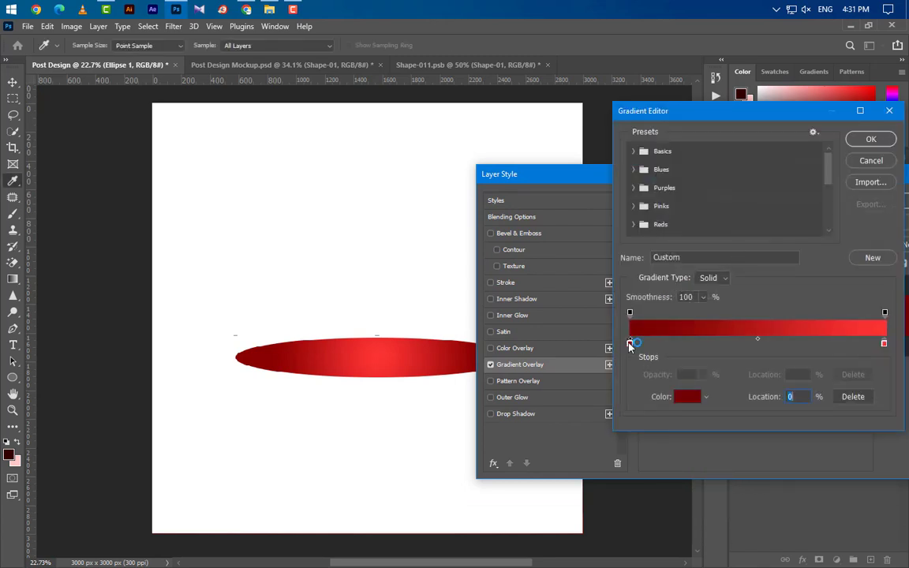
{"action": "double_click", "coordinate": [630, 344]}
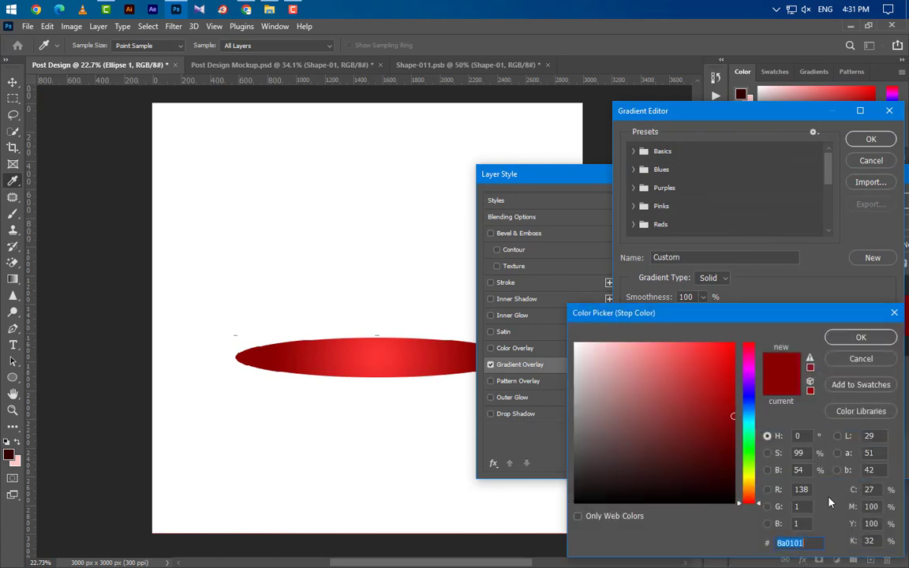
{"action": "left_click", "coordinate": [851, 364]}
{"action": "double_click", "coordinate": [883, 345]}
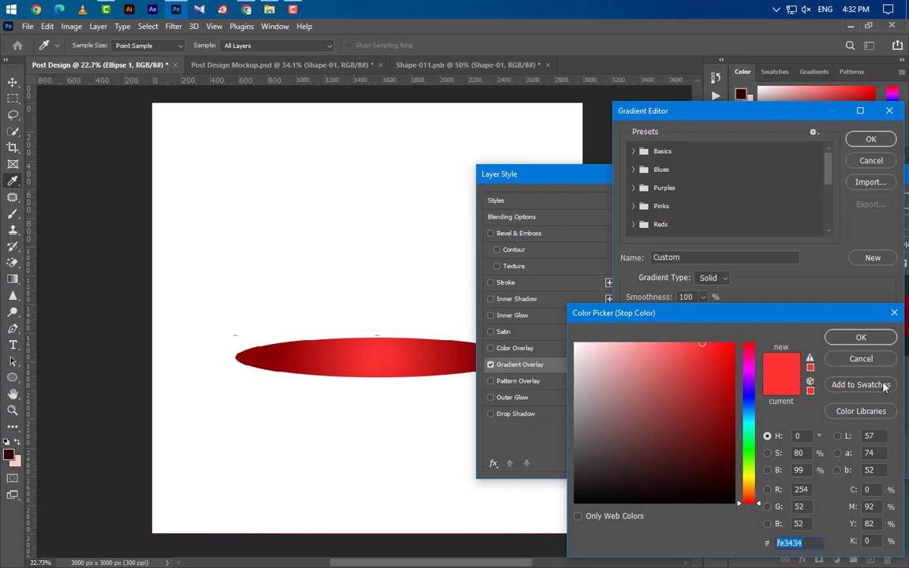
{"action": "left_click", "coordinate": [864, 339]}
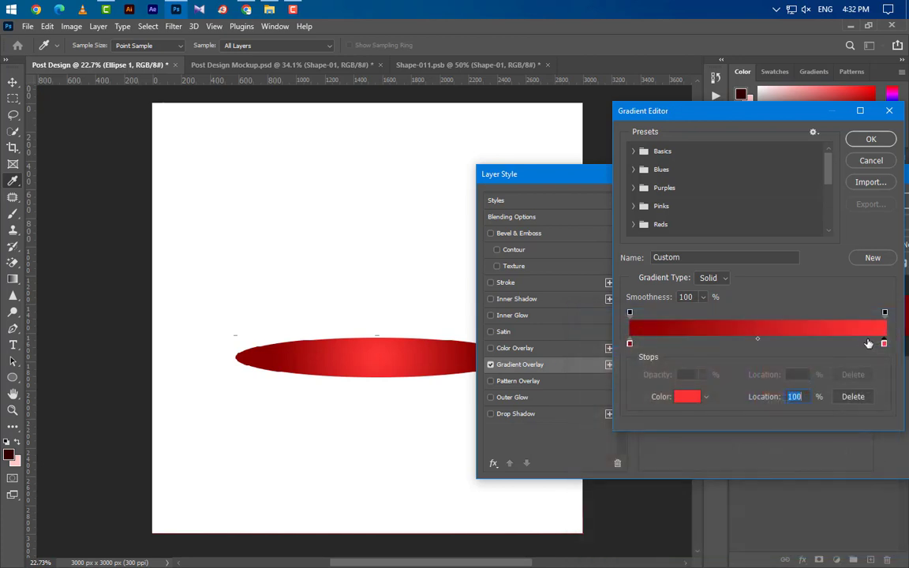
{"action": "left_click", "coordinate": [870, 140]}
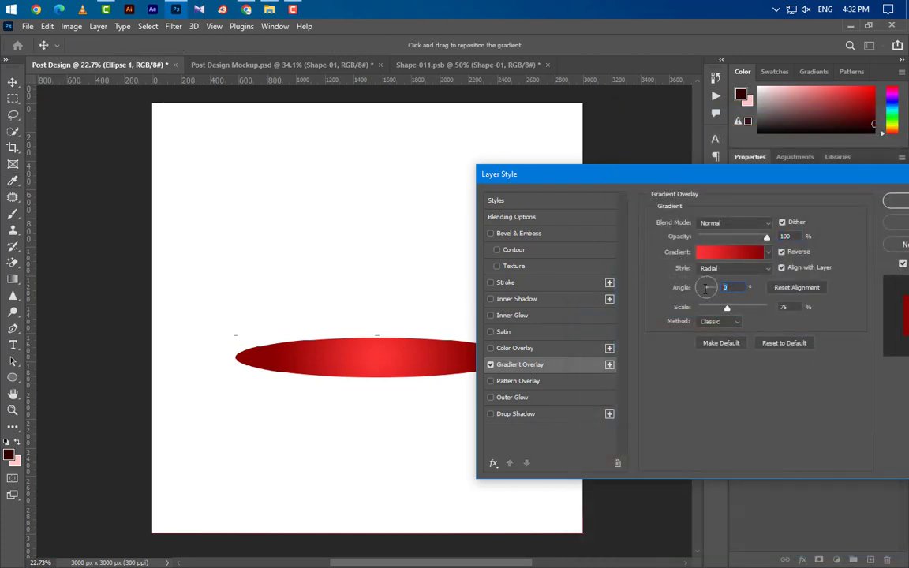
{"action": "left_click", "coordinate": [734, 269]}
{"action": "left_click", "coordinate": [732, 290]}
- Commit the 75% gradient scale and add Bevel & Emboss as a Smooth Inner Bevel
{"action": "key", "text": "Return"}
{"action": "left_click", "coordinate": [542, 234]}
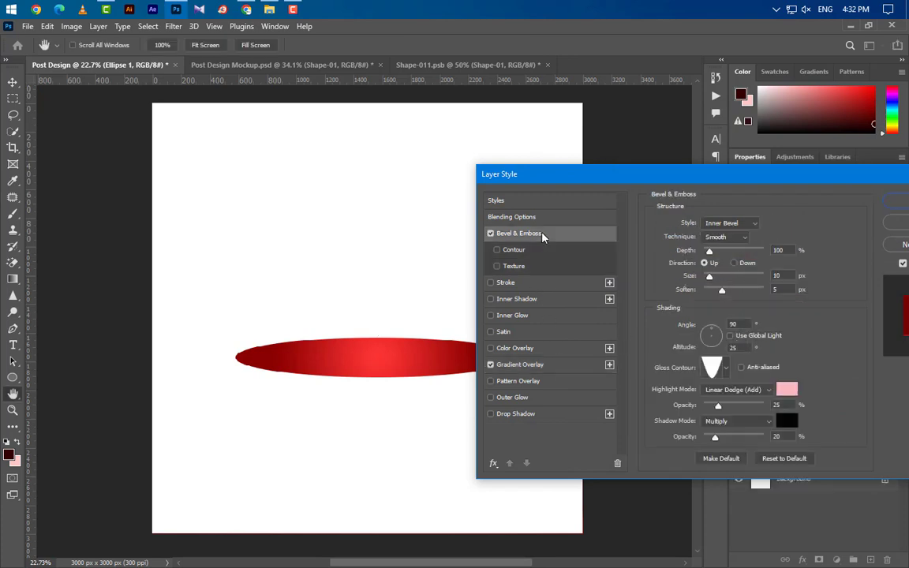
{"action": "left_click", "coordinate": [750, 225]}
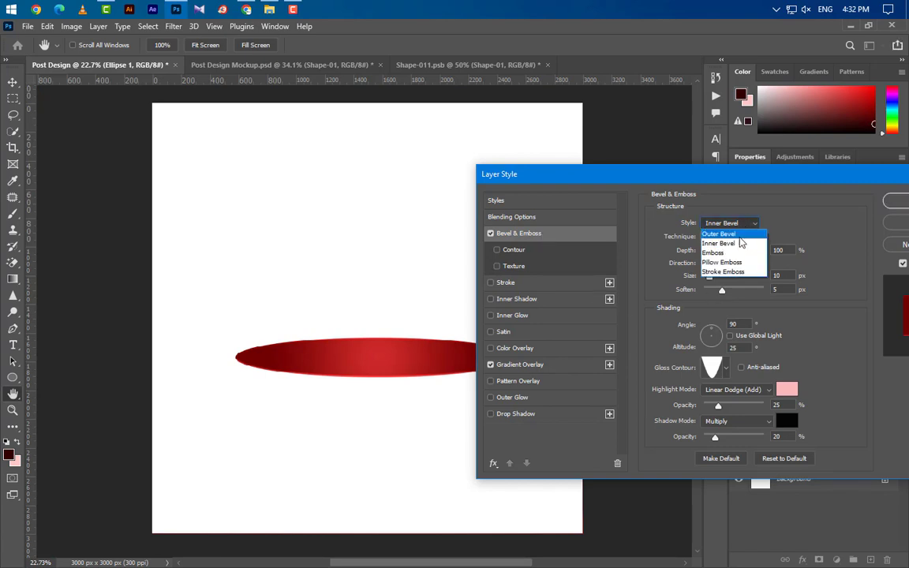
{"action": "left_click", "coordinate": [741, 236]}
{"action": "left_click", "coordinate": [734, 239]}
{"action": "left_click", "coordinate": [738, 247]}
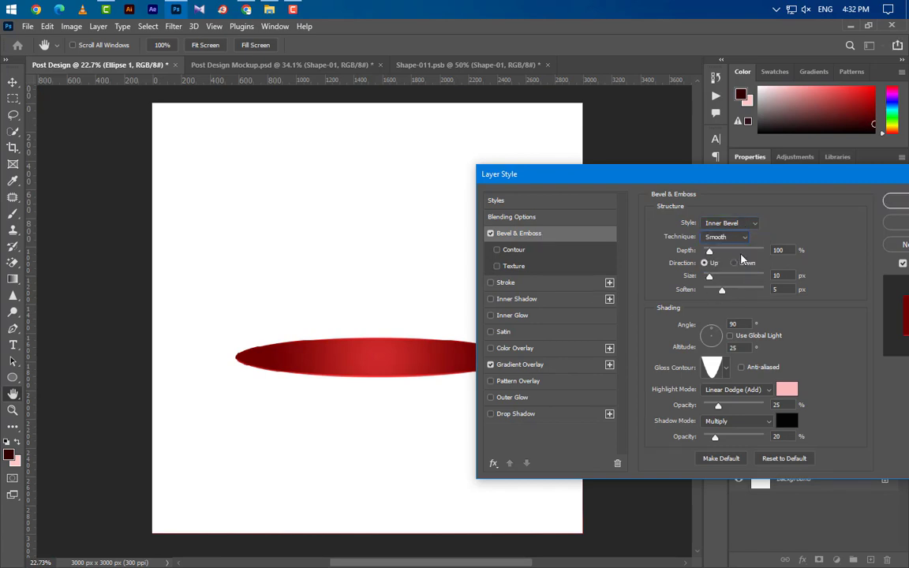
- Adjust bevel depth and shading angle, and apply the third gloss contour preset
{"action": "left_click_drag", "start_coordinate": [787, 251], "coordinate": [760, 275]}
{"action": "left_click_drag", "start_coordinate": [741, 324], "coordinate": [716, 324]}
{"action": "left_click", "coordinate": [724, 368]}
{"action": "left_click", "coordinate": [690, 397]}
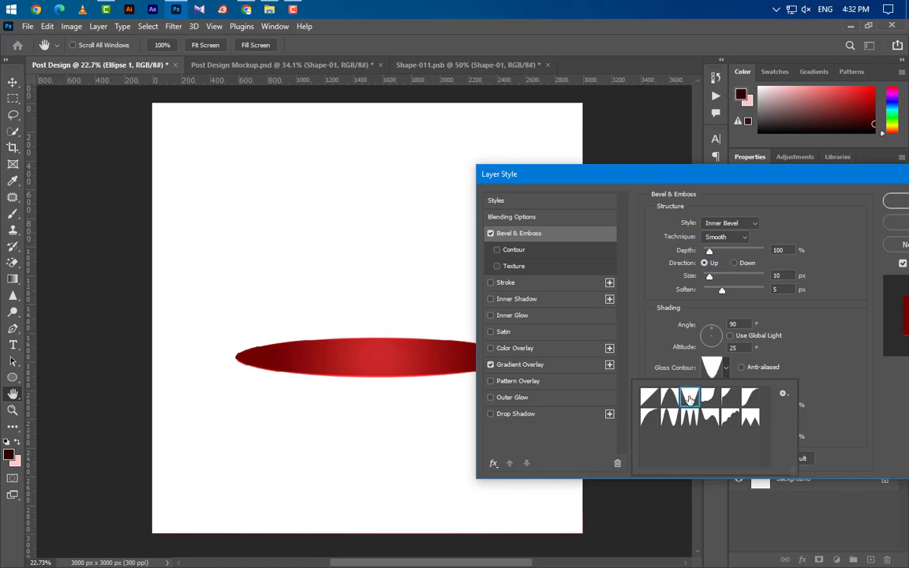
{"action": "left_click", "coordinate": [835, 379]}
- Set the bevel highlight to Linear Dodge (Add) with pink fcb9b9
{"action": "left_click", "coordinate": [743, 389]}
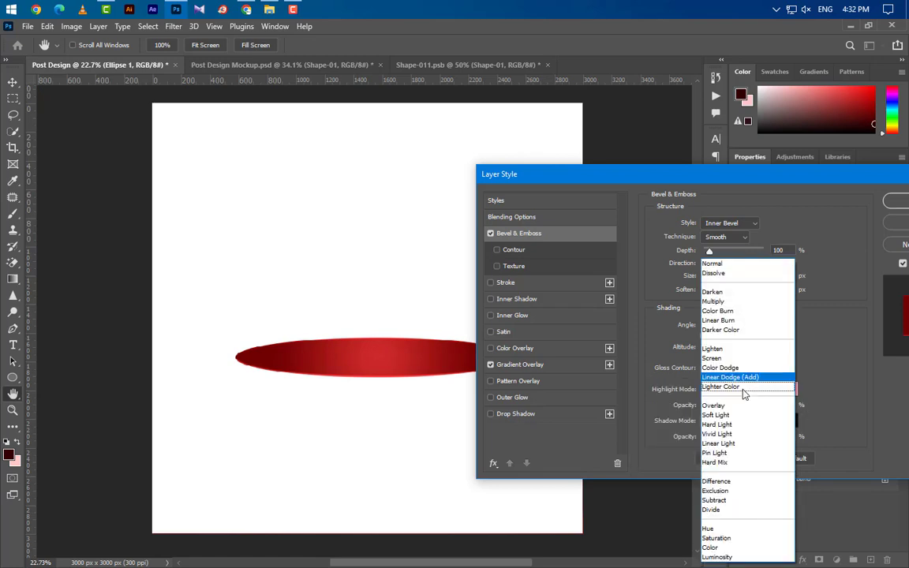
{"action": "left_click", "coordinate": [745, 376]}
{"action": "left_click", "coordinate": [787, 390]}
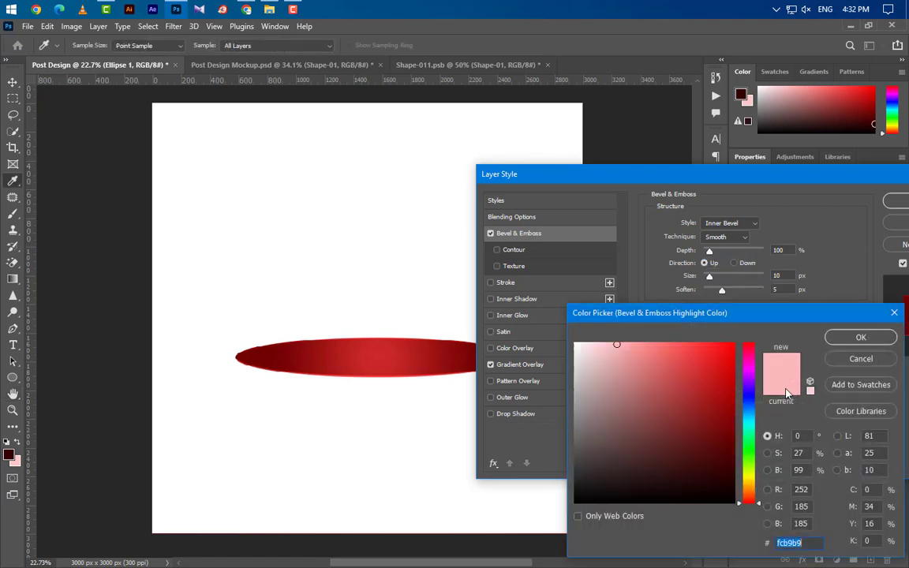
{"action": "left_click", "coordinate": [863, 339]}
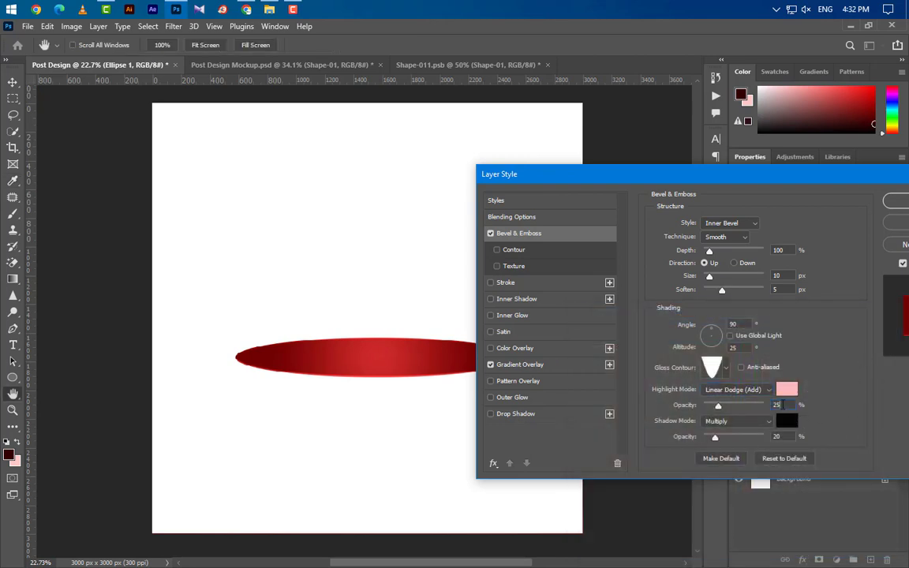
- Set the bevel shadow to Multiply with a black colour
{"action": "left_click", "coordinate": [752, 424]}
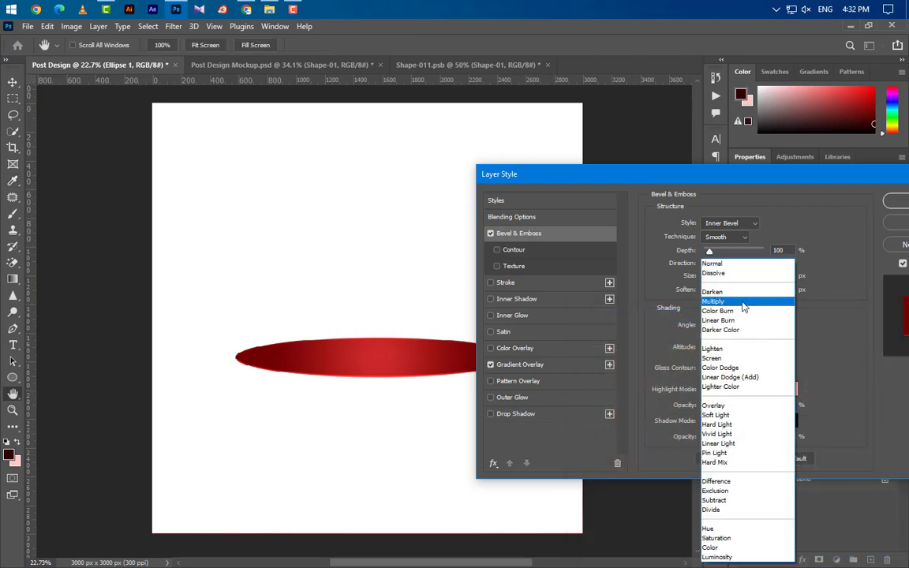
{"action": "left_click", "coordinate": [683, 301]}
{"action": "left_click", "coordinate": [783, 424]}
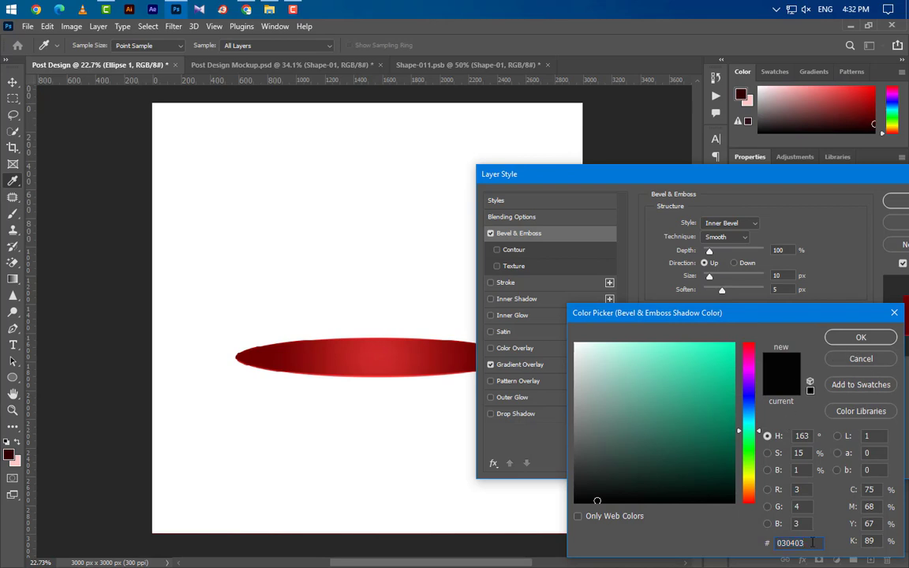
{"action": "left_click", "coordinate": [860, 337]}
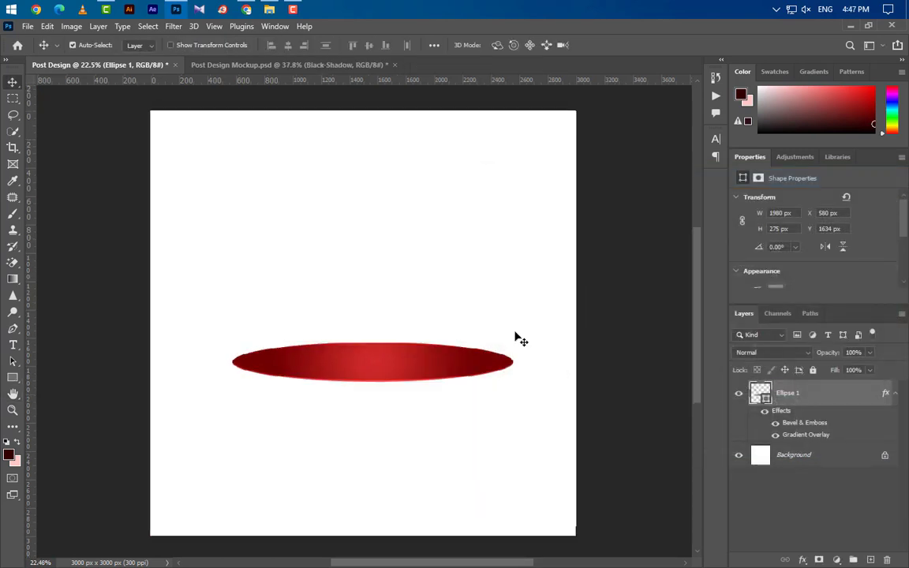
- Add a new layer and draw a rectangle down from the ellipse's left end
{"action": "left_click", "coordinate": [894, 395]}
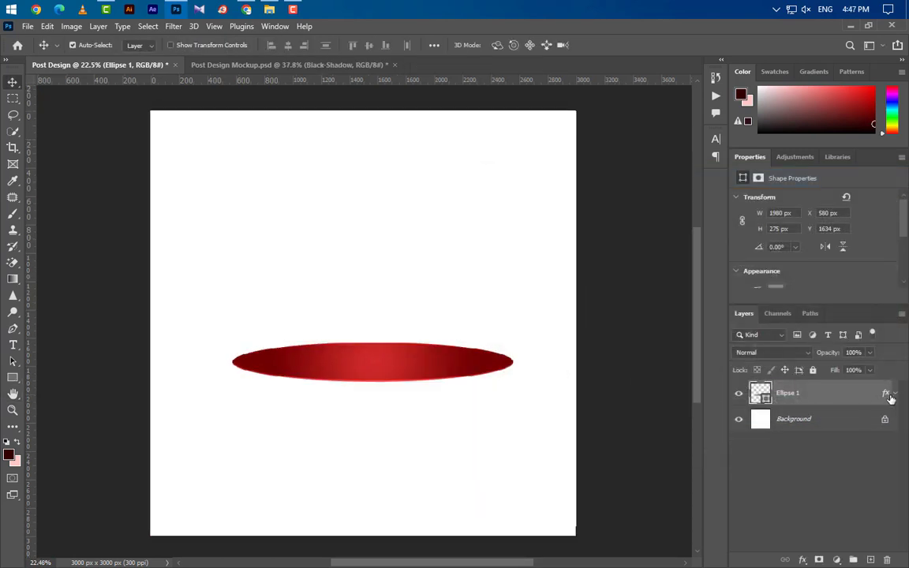
{"action": "left_click", "coordinate": [870, 558]}
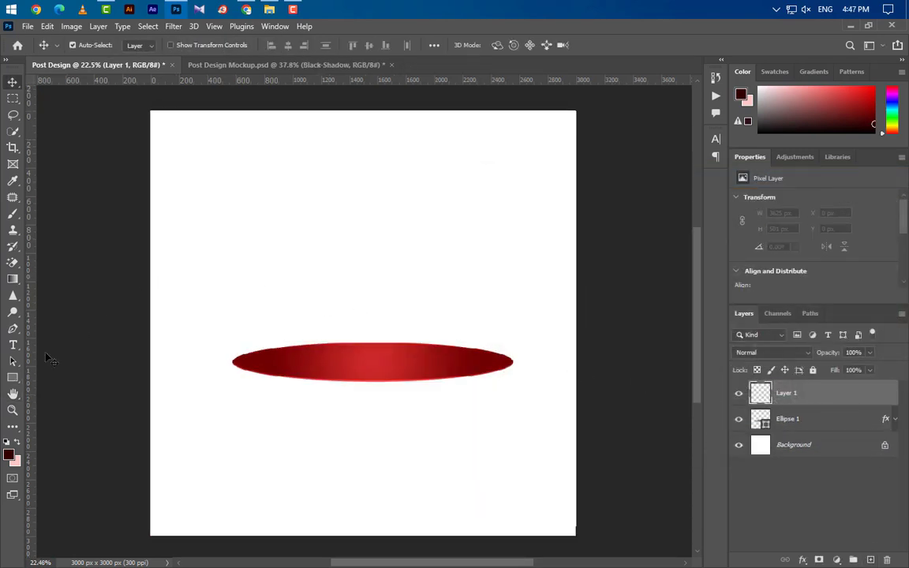
{"action": "left_click", "coordinate": [14, 378]}
{"action": "right_click", "coordinate": [13, 378]}
{"action": "left_click", "coordinate": [57, 379]}
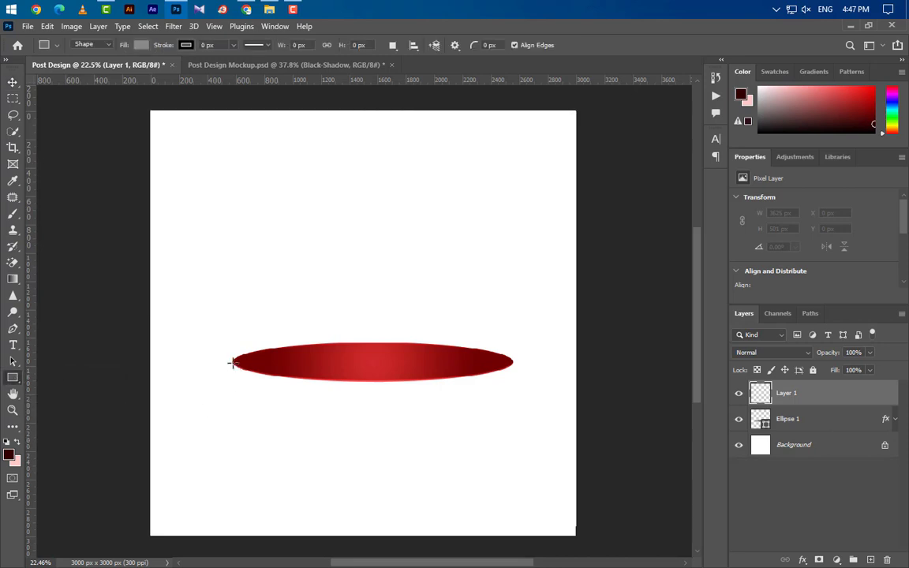
{"action": "left_click_drag", "start_coordinate": [232, 362], "coordinate": [512, 412]}
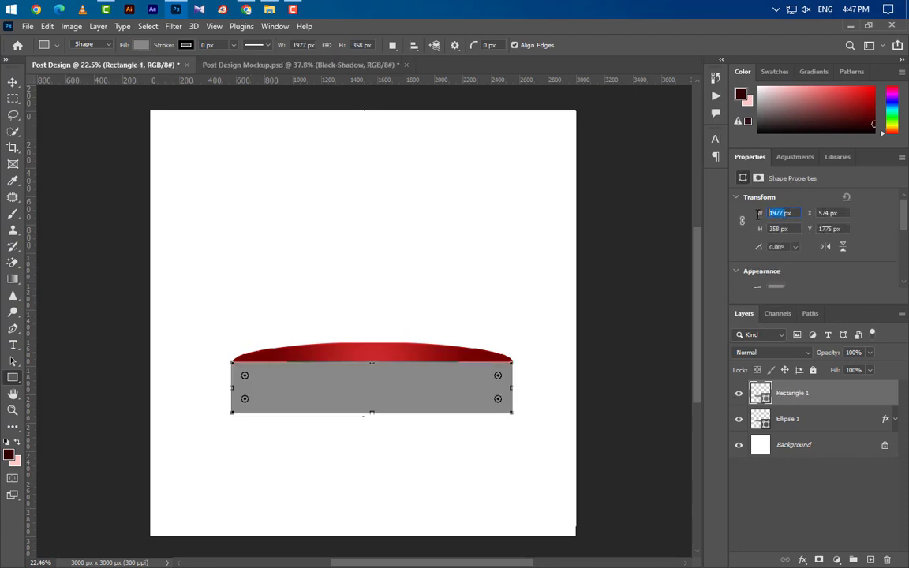
- Set the rectangle's height to 165 px and move it below Ellipse 1
{"action": "type", "text": "1"}
{"action": "left_click", "coordinate": [779, 229]}
{"action": "type", "text": "1"}
{"action": "key", "text": "Return"}
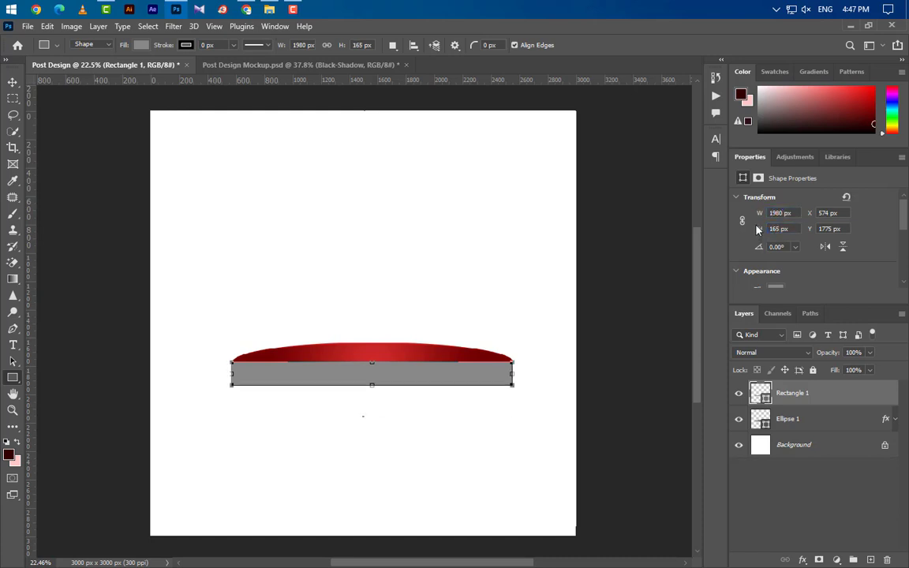
{"action": "left_click_drag", "start_coordinate": [836, 399], "coordinate": [842, 430]}
{"action": "left_click", "coordinate": [842, 397]}
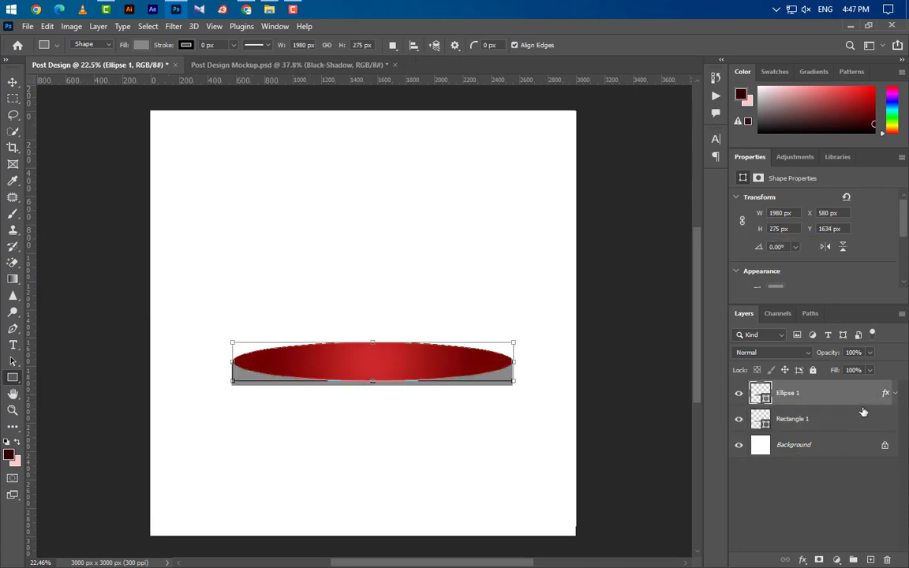
- Duplicate the red ellipse onto the rectangle's bottom, and hide a spare copy under the rectangle
{"action": "left_click_drag", "start_coordinate": [863, 394], "coordinate": [870, 560]}
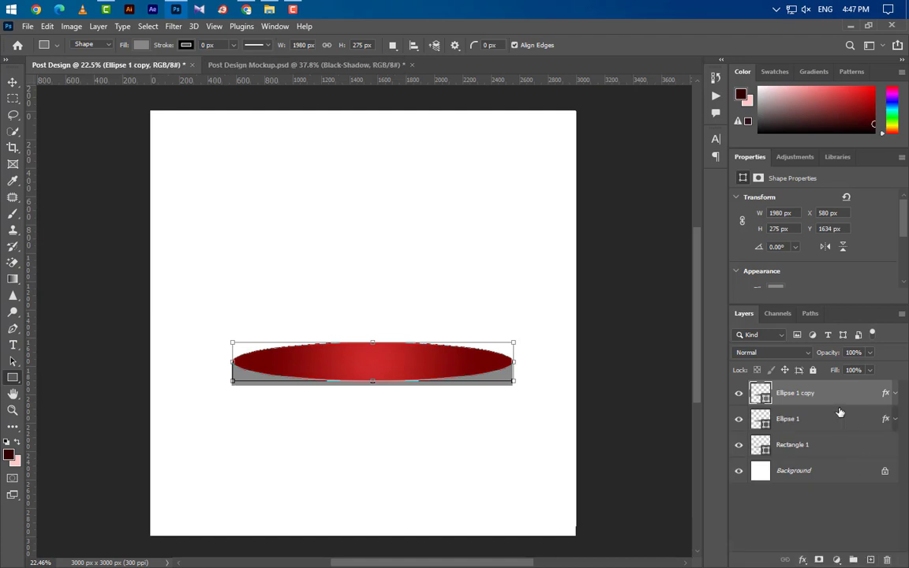
{"action": "key", "text": "ctrl+t"}
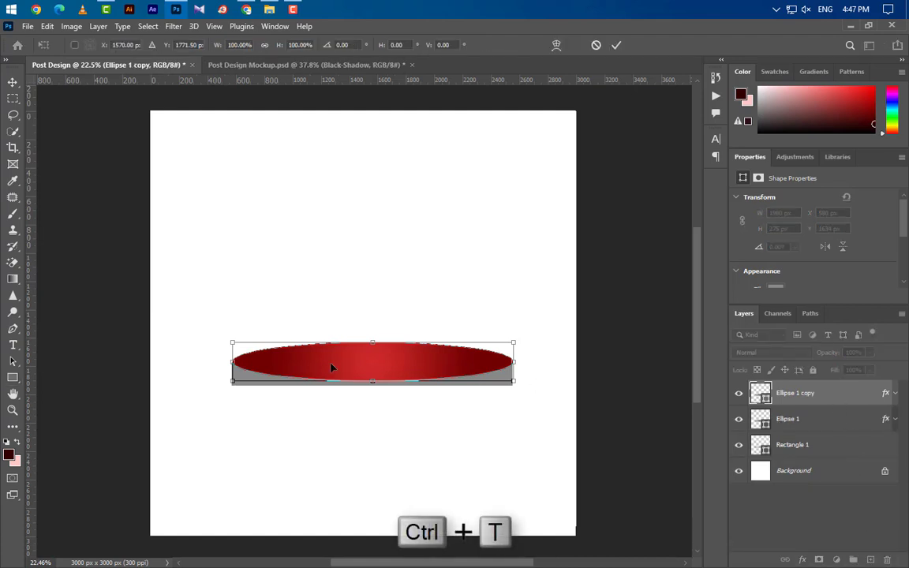
{"action": "left_click_drag", "start_coordinate": [314, 365], "coordinate": [338, 413]}
{"action": "left_click", "coordinate": [616, 46]}
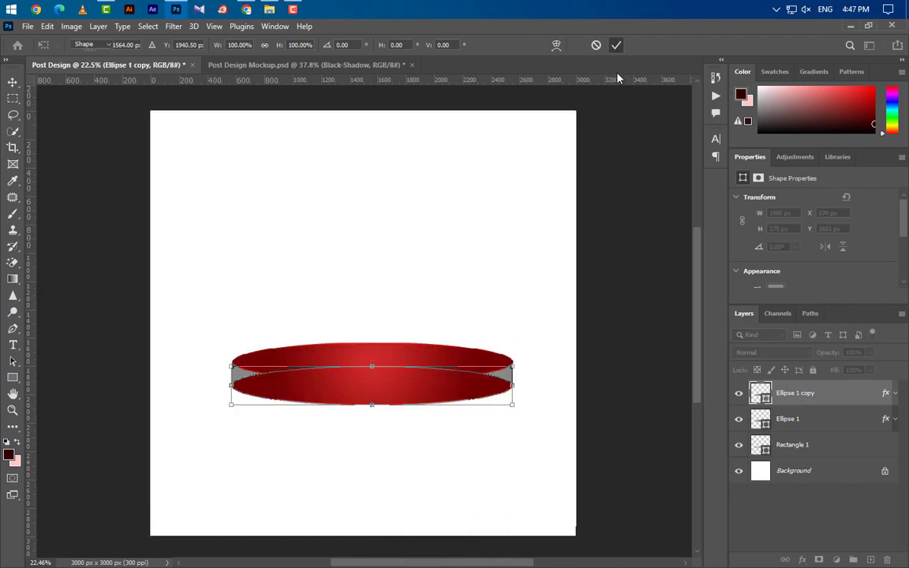
{"action": "left_click_drag", "start_coordinate": [847, 398], "coordinate": [870, 559]}
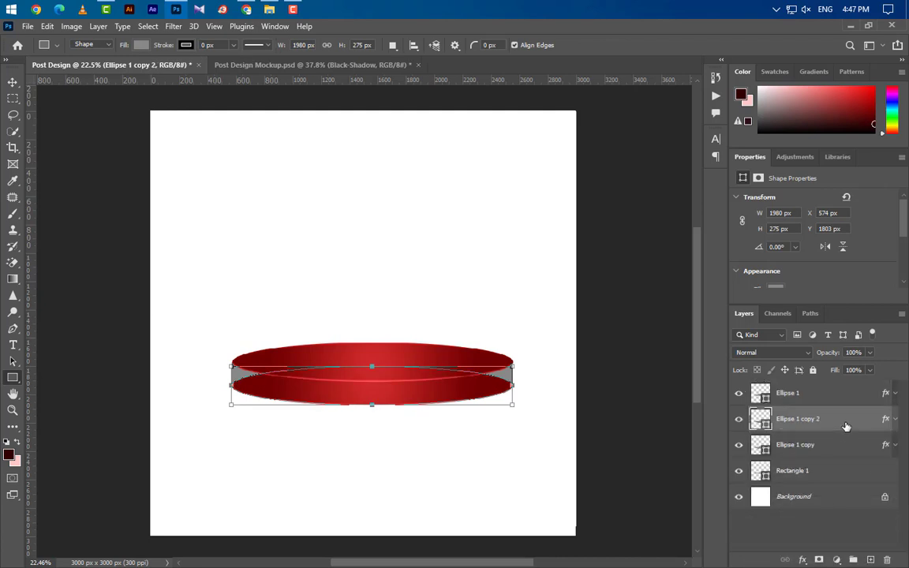
{"action": "left_click_drag", "start_coordinate": [846, 426], "coordinate": [846, 493]}
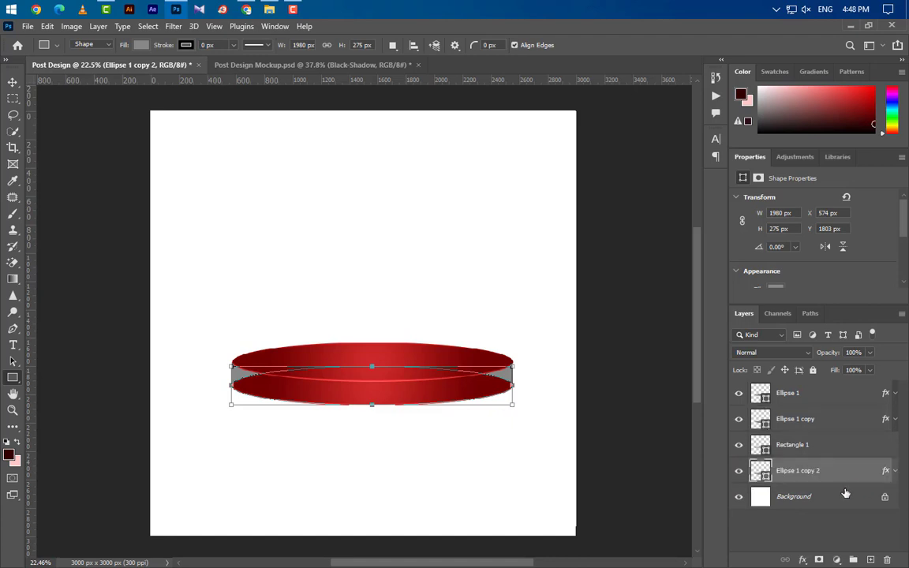
{"action": "left_click", "coordinate": [739, 470]}
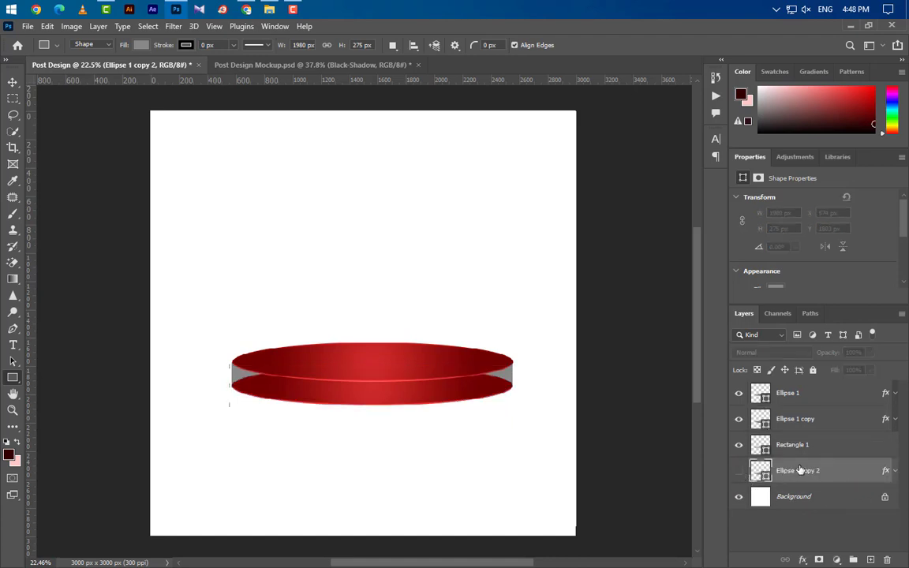
- Align the top and bottom red ellipses with the grey band's edges
{"action": "scroll", "coordinate": [233, 374], "scroll_direction": "up", "scroll_amount": 5}
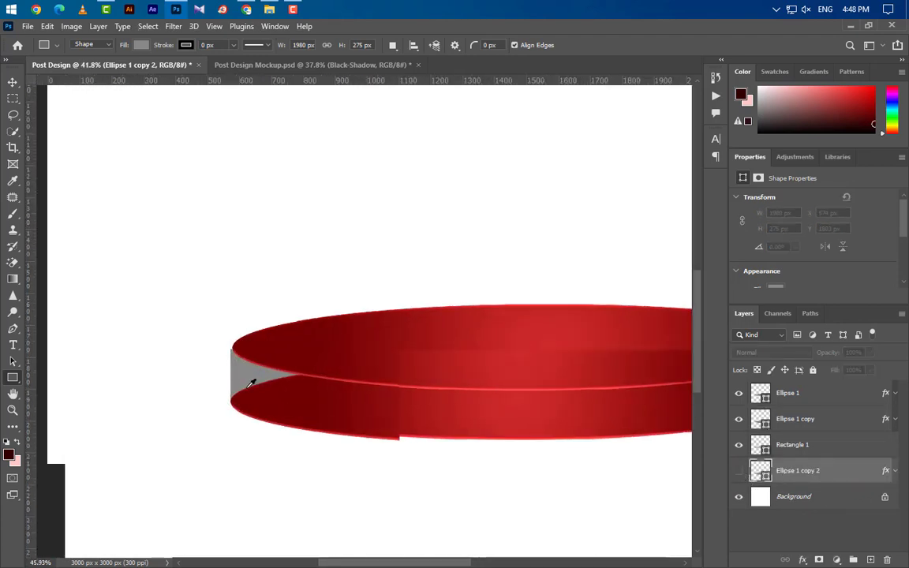
{"action": "scroll", "coordinate": [252, 385], "scroll_direction": "up", "scroll_amount": 8}
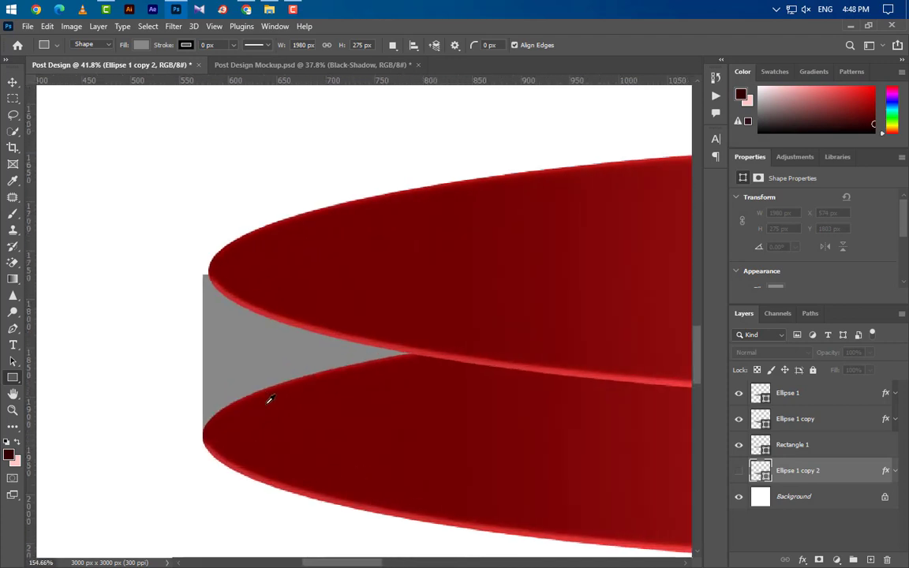
{"action": "left_click", "coordinate": [13, 81]}
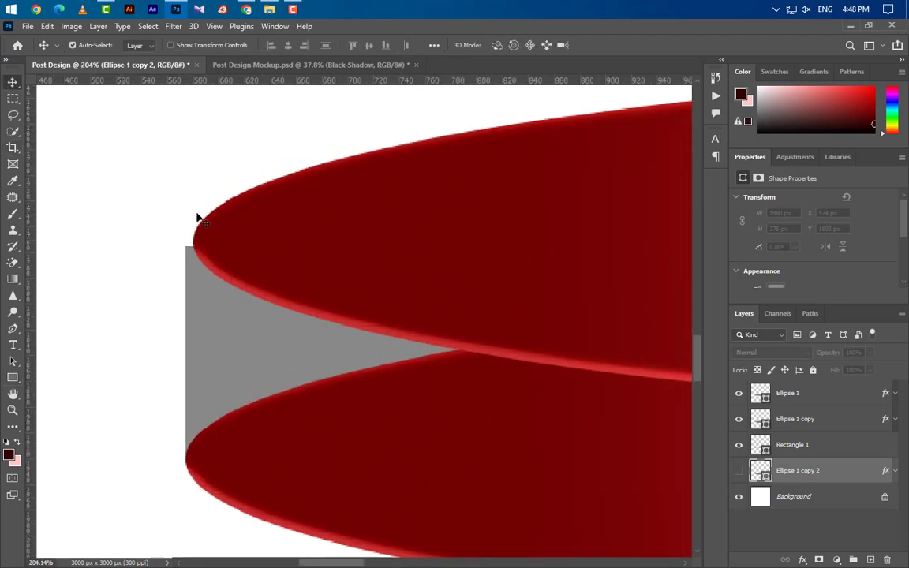
{"action": "left_click", "coordinate": [243, 221]}
{"action": "left_click_drag", "start_coordinate": [274, 225], "coordinate": [263, 231]}
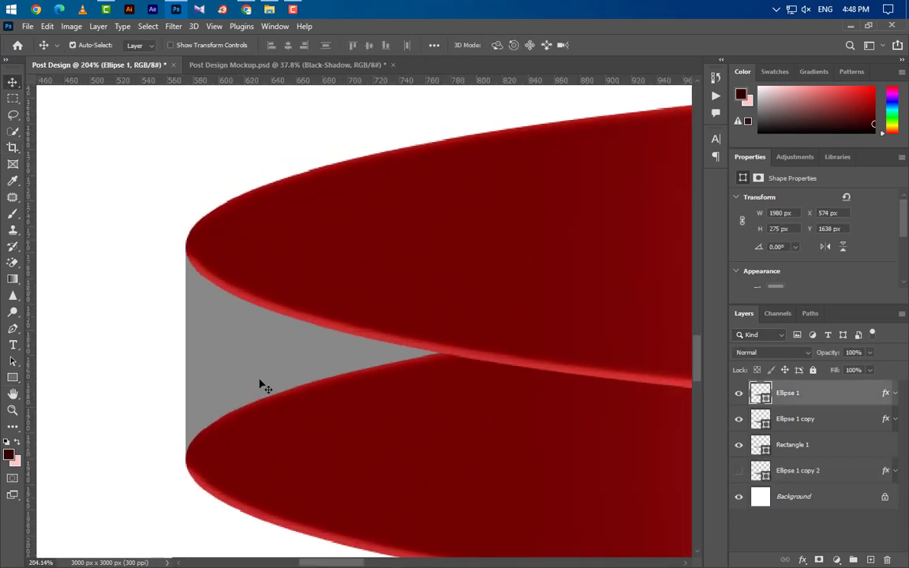
{"action": "left_click", "coordinate": [287, 530]}
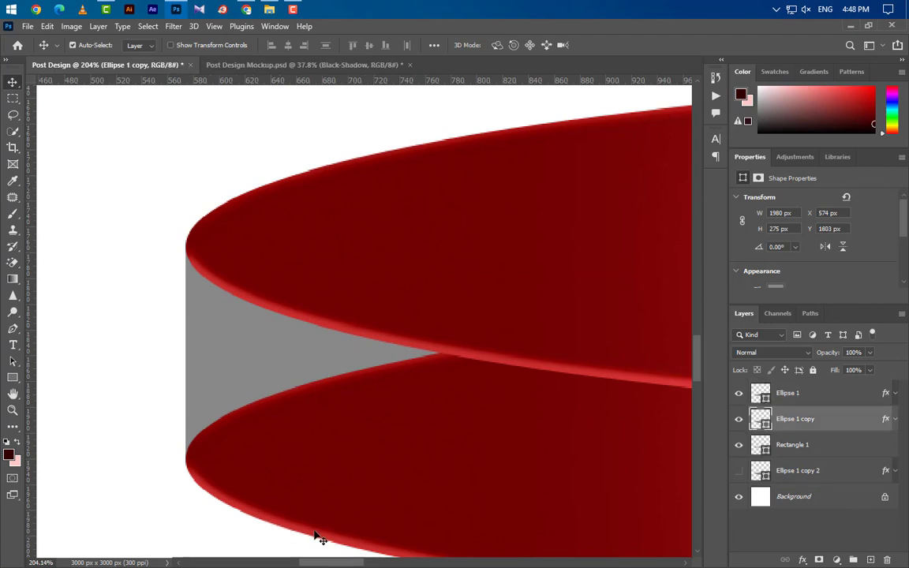
{"action": "left_click_drag", "start_coordinate": [316, 538], "coordinate": [314, 541]}
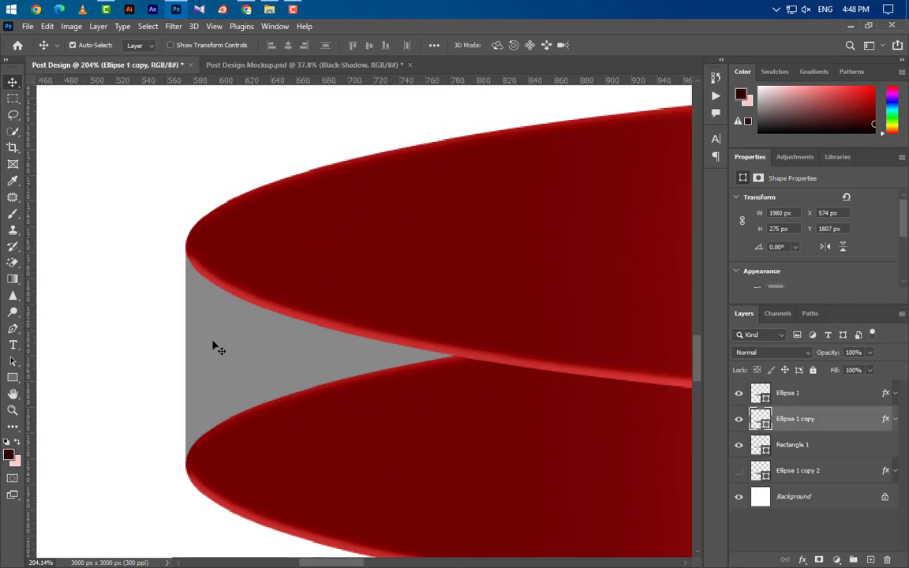
- Clear the lower ellipse's layer effects and select it together with Rectangle 1
{"action": "scroll", "coordinate": [87, 337], "scroll_direction": "down", "scroll_amount": 5}
{"action": "scroll", "coordinate": [87, 341], "scroll_direction": "down", "scroll_amount": 3}
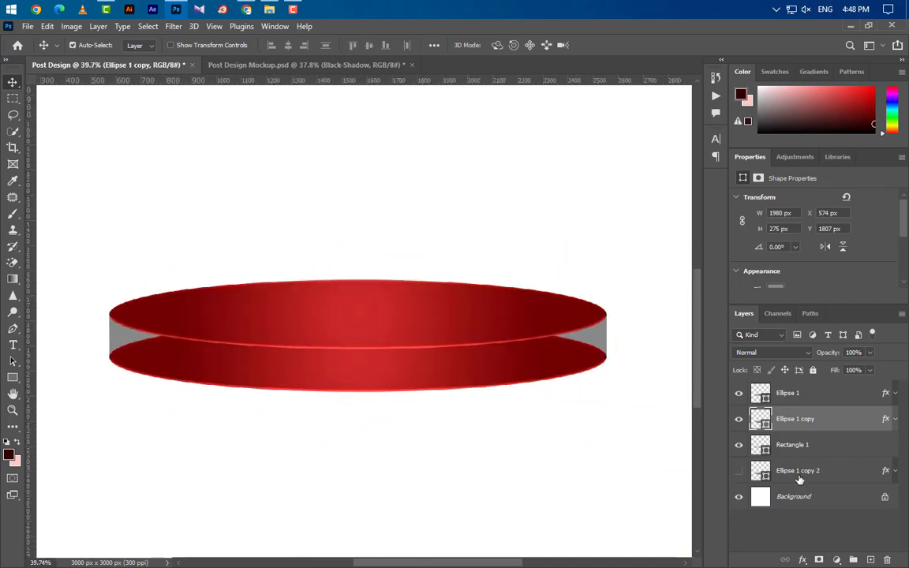
{"action": "left_click_drag", "start_coordinate": [885, 418], "coordinate": [888, 559]}
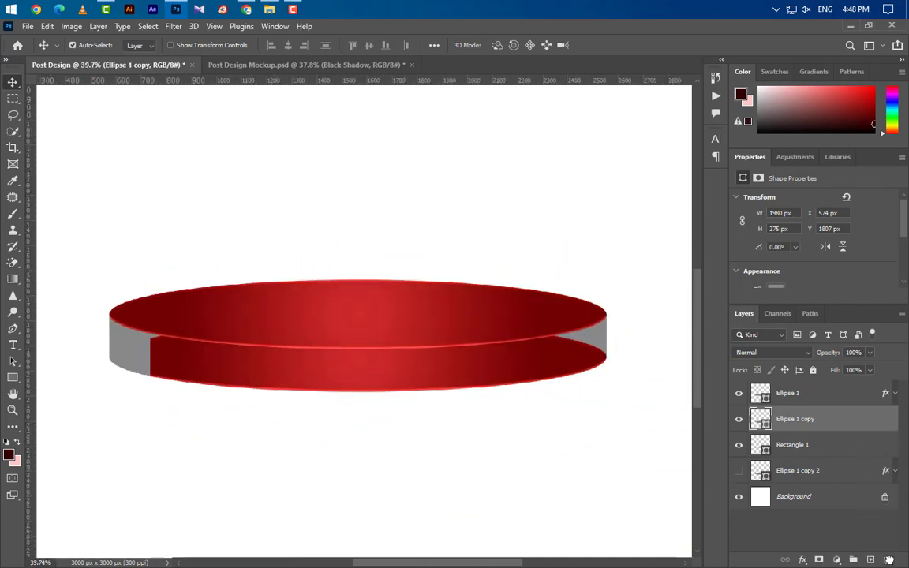
{"action": "left_click", "coordinate": [842, 446], "text": "ctrl"}
{"action": "key", "text": "ctrl"}
- Convert Ellipse 1 copy and Rectangle 1 into one smart object and add a Gradient Overlay
{"action": "right_click", "coordinate": [844, 426]}
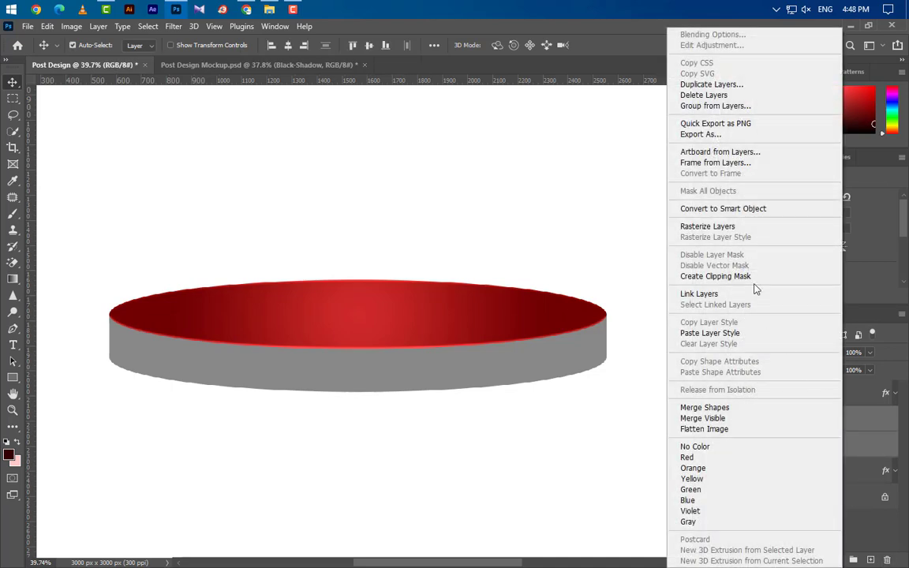
{"action": "left_click", "coordinate": [687, 205]}
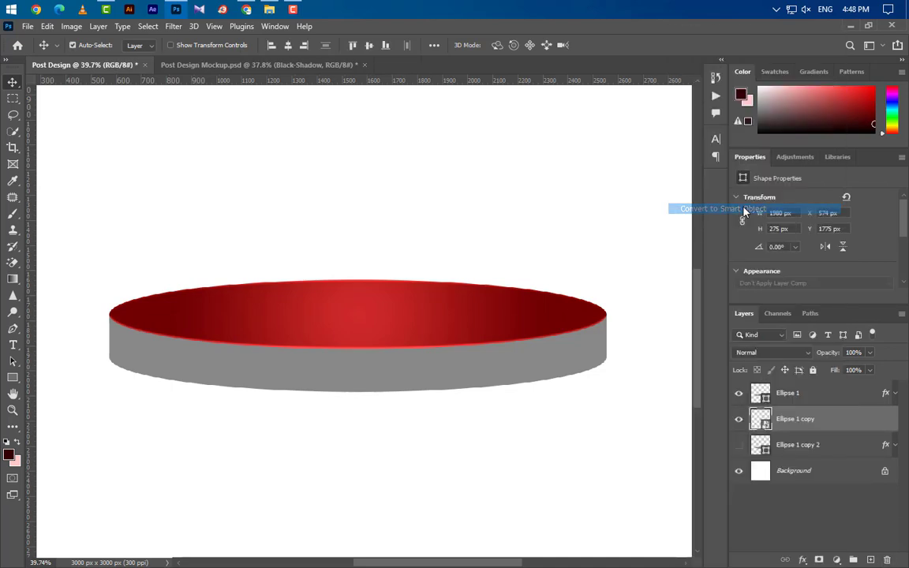
{"action": "double_click", "coordinate": [858, 428]}
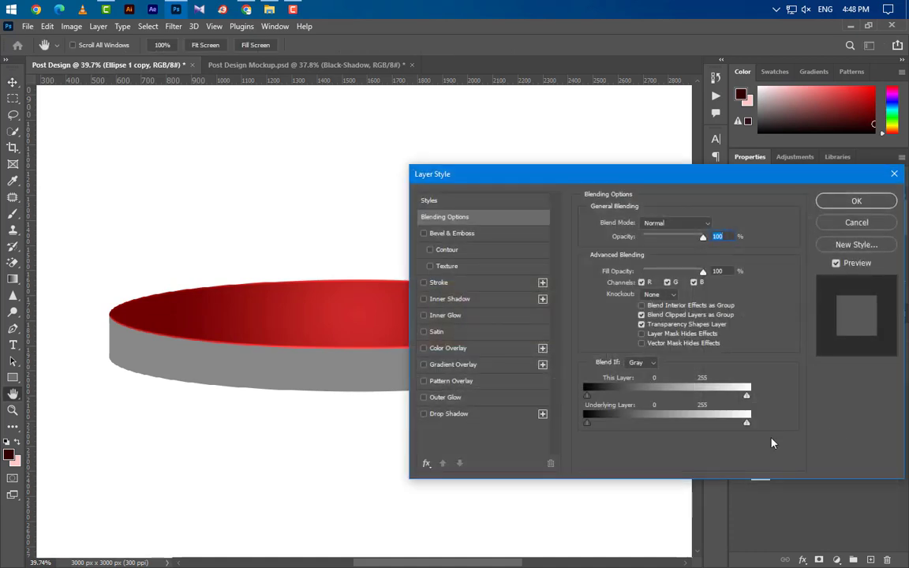
{"action": "left_click", "coordinate": [479, 368]}
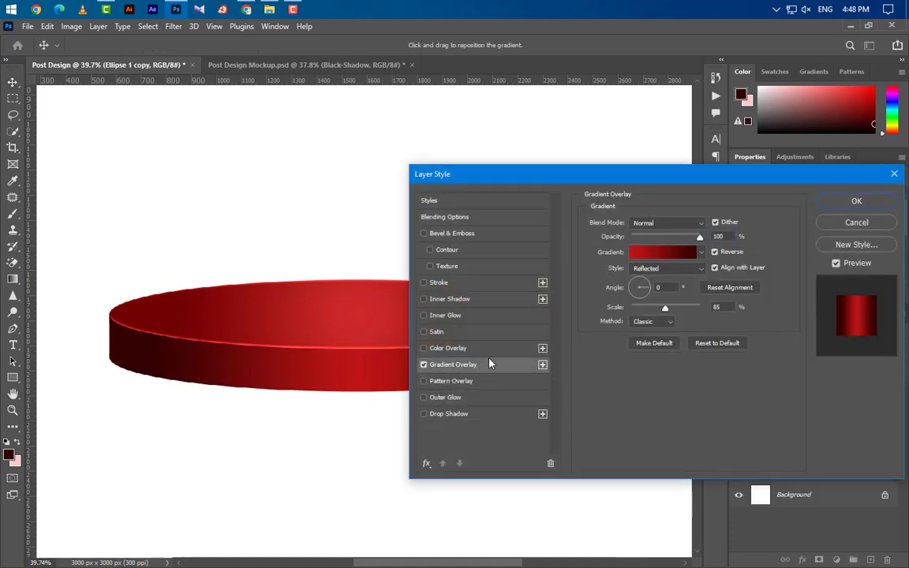
- Set the gradient stops to dark red 320000 and bright red be1515
{"action": "left_click", "coordinate": [651, 260]}
{"action": "left_click", "coordinate": [630, 343]}
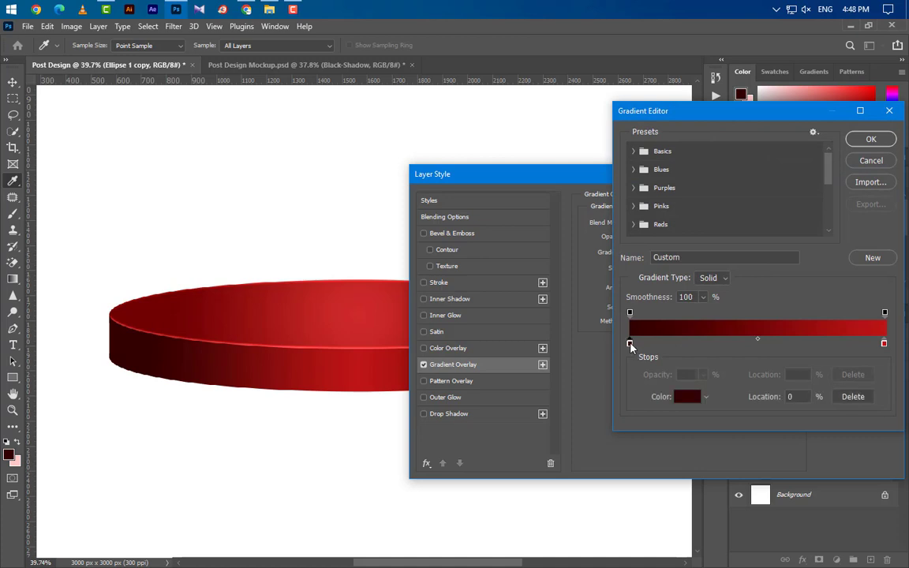
{"action": "double_click", "coordinate": [629, 344]}
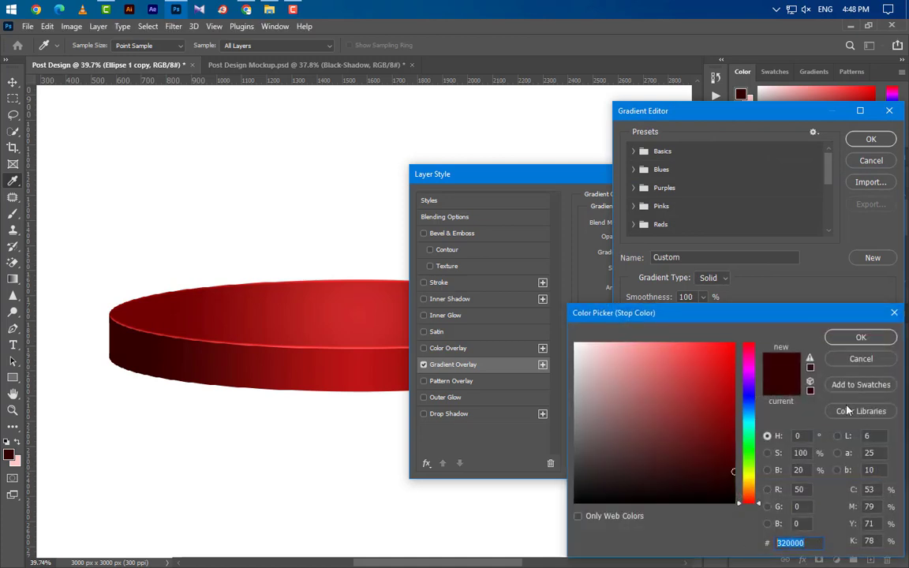
{"action": "left_click", "coordinate": [860, 338]}
{"action": "left_click", "coordinate": [885, 343]}
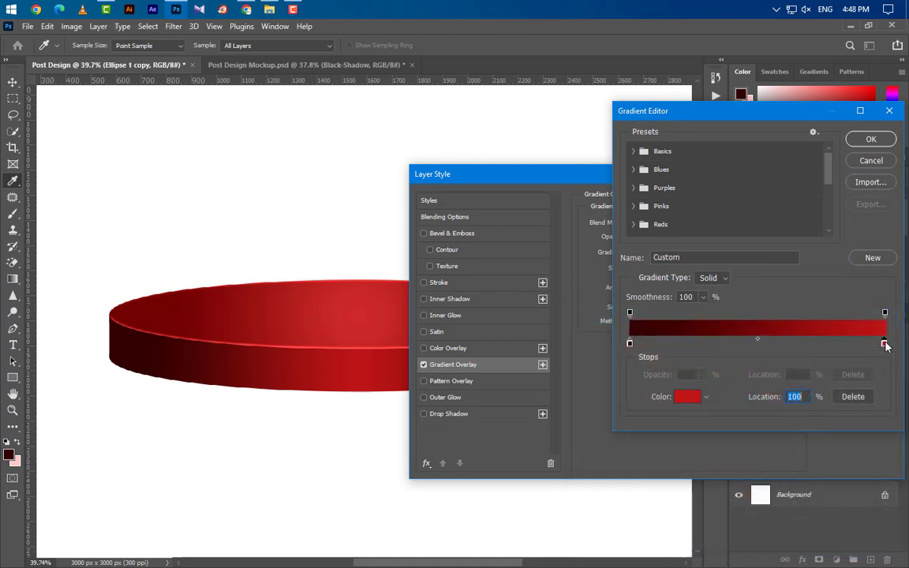
{"action": "double_click", "coordinate": [885, 344]}
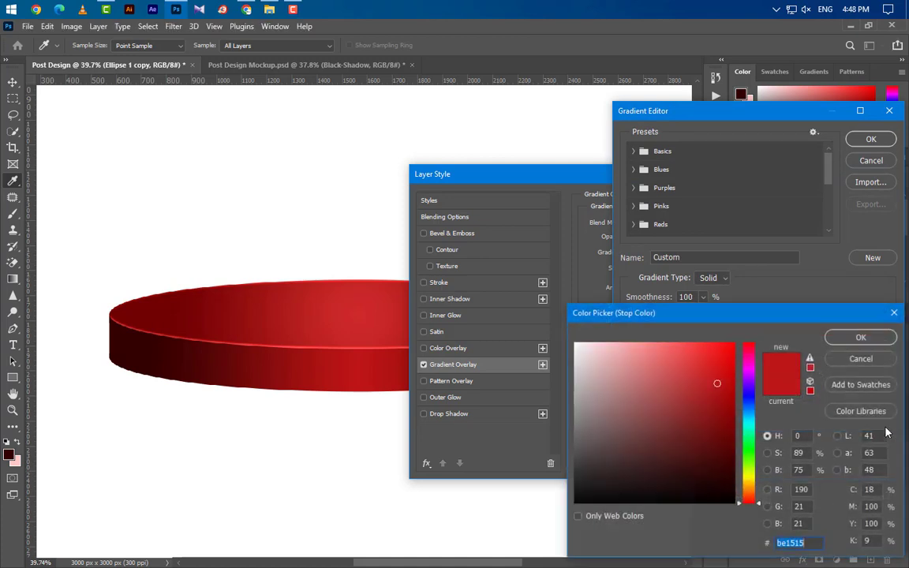
{"action": "left_click", "coordinate": [870, 339]}
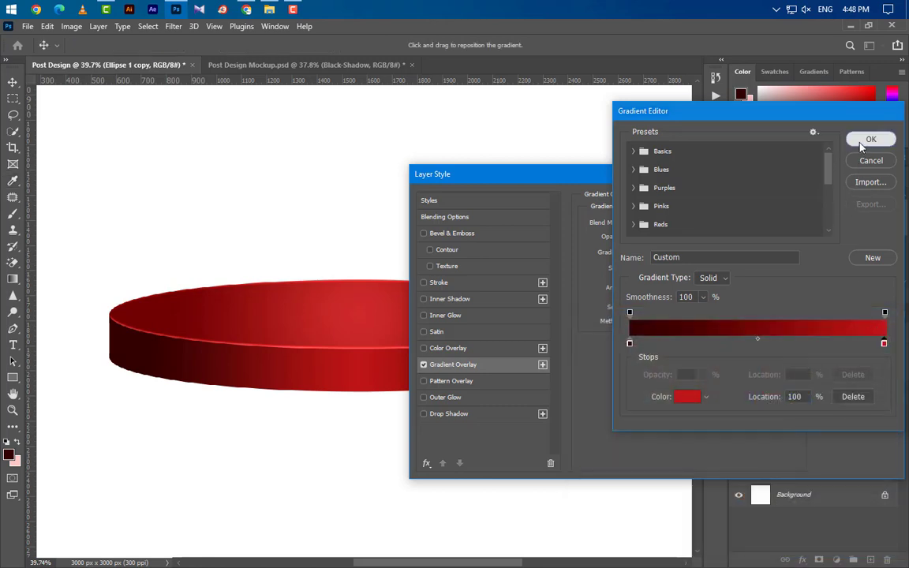
{"action": "left_click", "coordinate": [868, 140]}
- Set the gradient style to Reflected and apply the overlay
{"action": "left_click", "coordinate": [720, 236]}
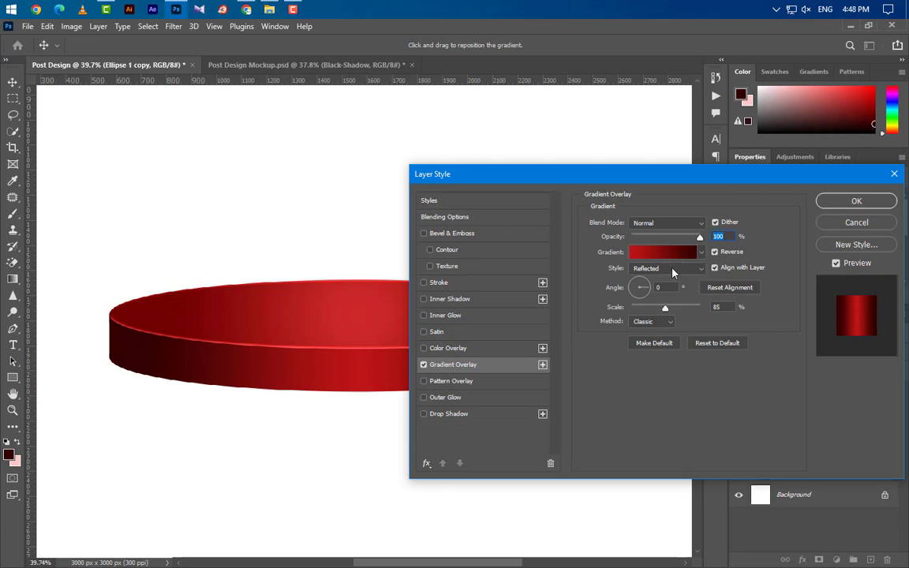
{"action": "left_click", "coordinate": [672, 269]}
{"action": "left_click", "coordinate": [662, 307]}
{"action": "left_click", "coordinate": [855, 201]}
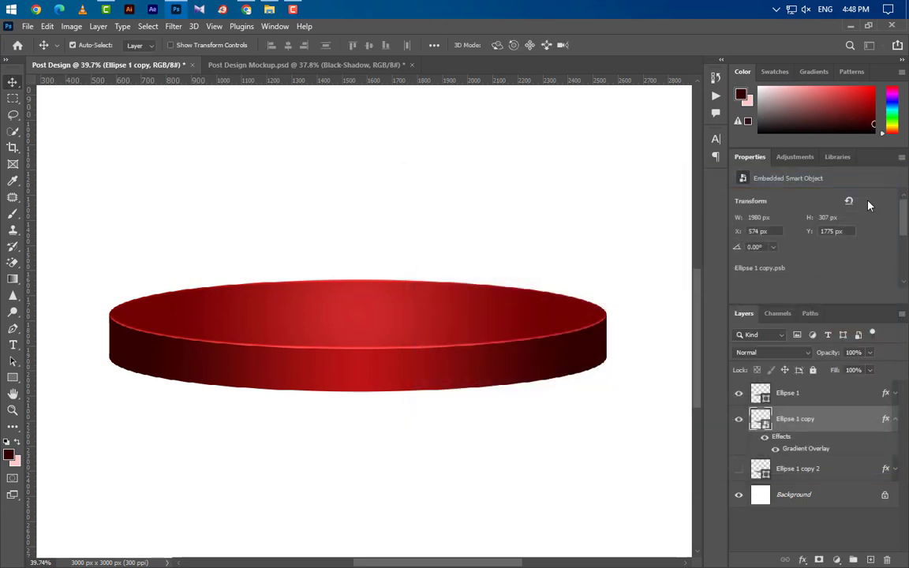
- Show Ellipse 1 copy 2 and change its fill colour to black
{"action": "left_click", "coordinate": [836, 471]}
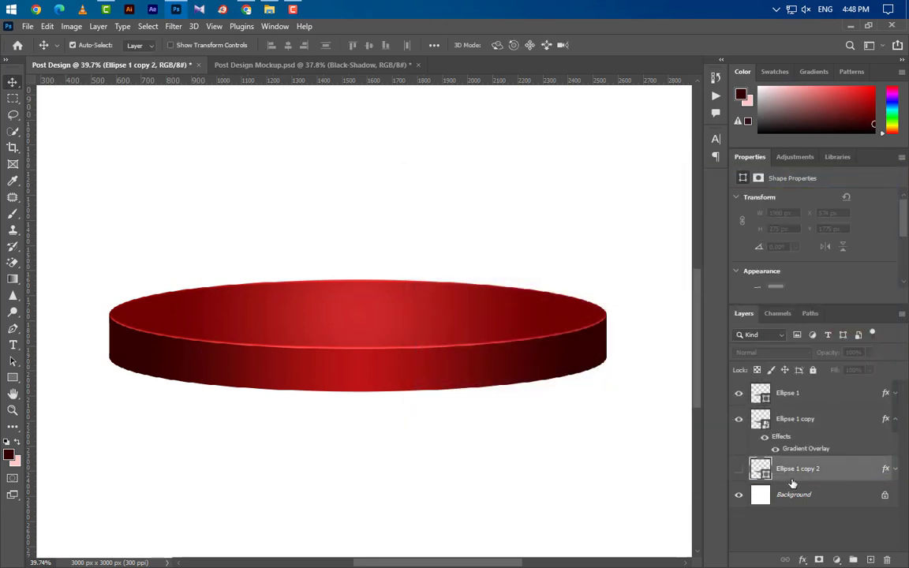
{"action": "left_click", "coordinate": [738, 468]}
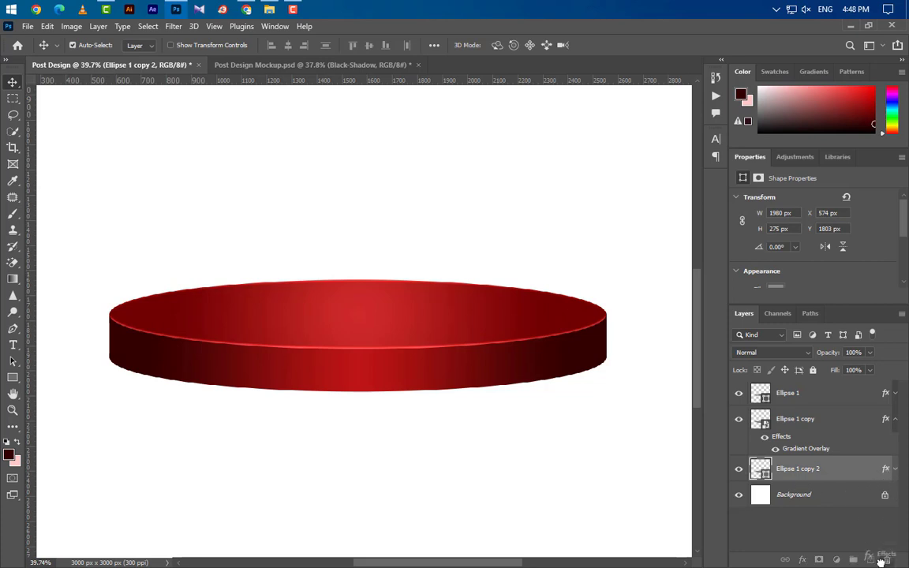
{"action": "double_click", "coordinate": [760, 468]}
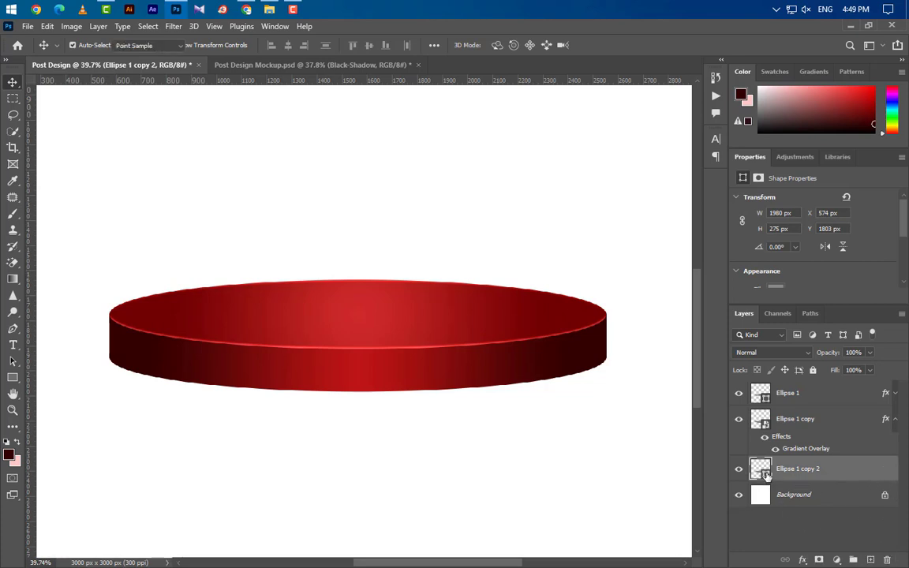
{"action": "left_click_drag", "start_coordinate": [629, 429], "coordinate": [574, 503]}
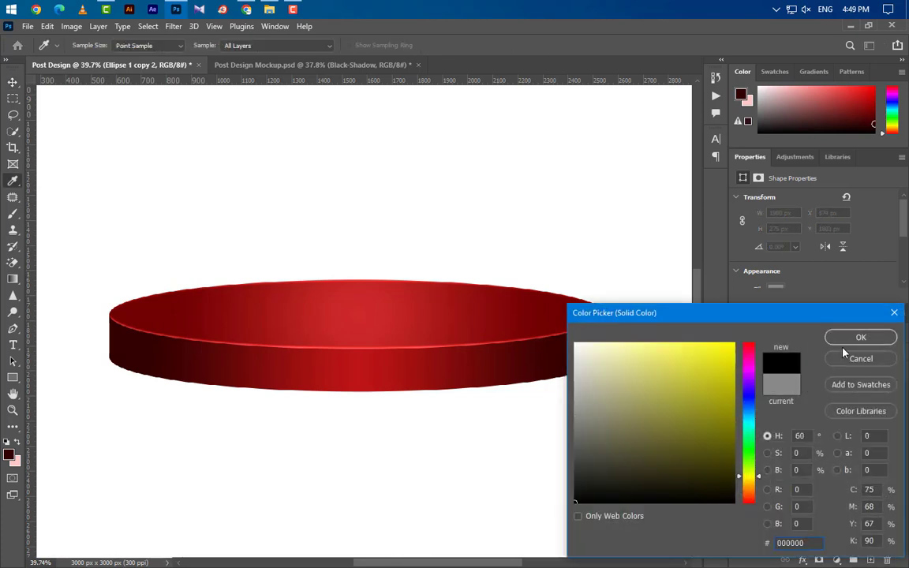
{"action": "left_click", "coordinate": [858, 338]}
- Convert the black ellipse to a smart object blended with Multiply at 75% fill
{"action": "right_click", "coordinate": [841, 466]}
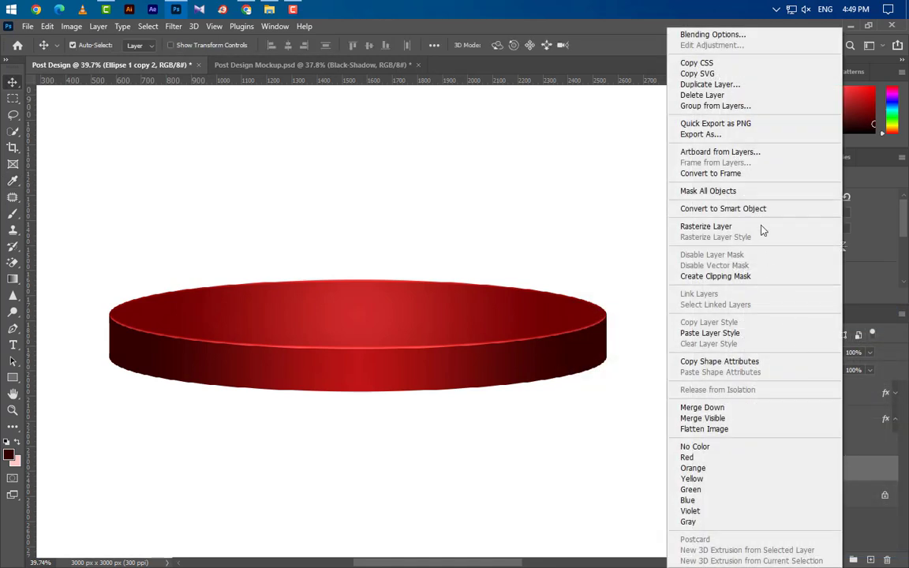
{"action": "left_click", "coordinate": [760, 208]}
{"action": "left_click", "coordinate": [770, 353]}
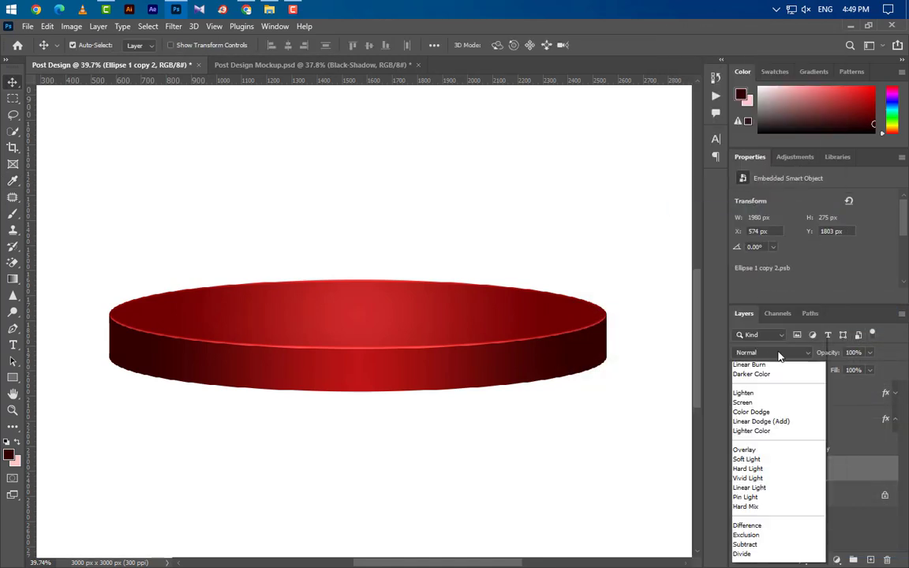
{"action": "left_click", "coordinate": [765, 306]}
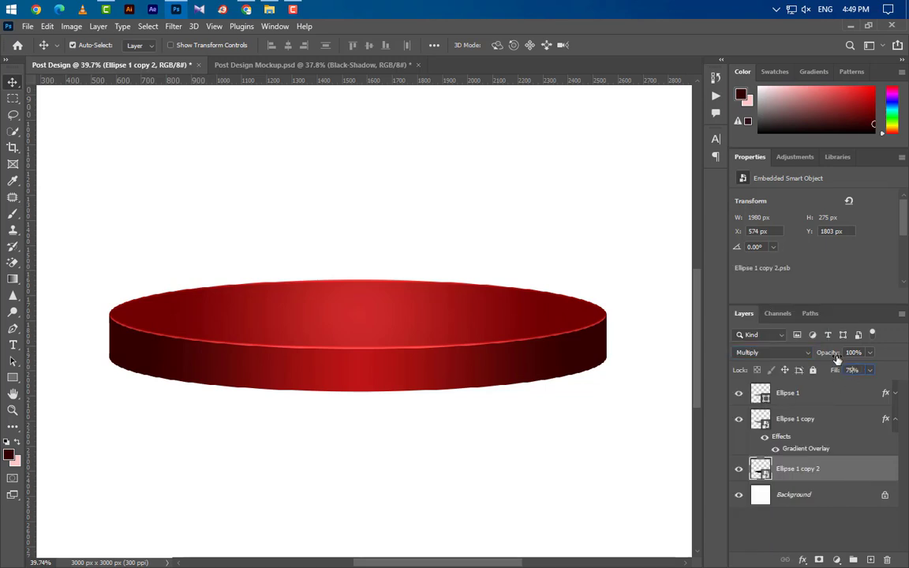
{"action": "left_click", "coordinate": [173, 26]}
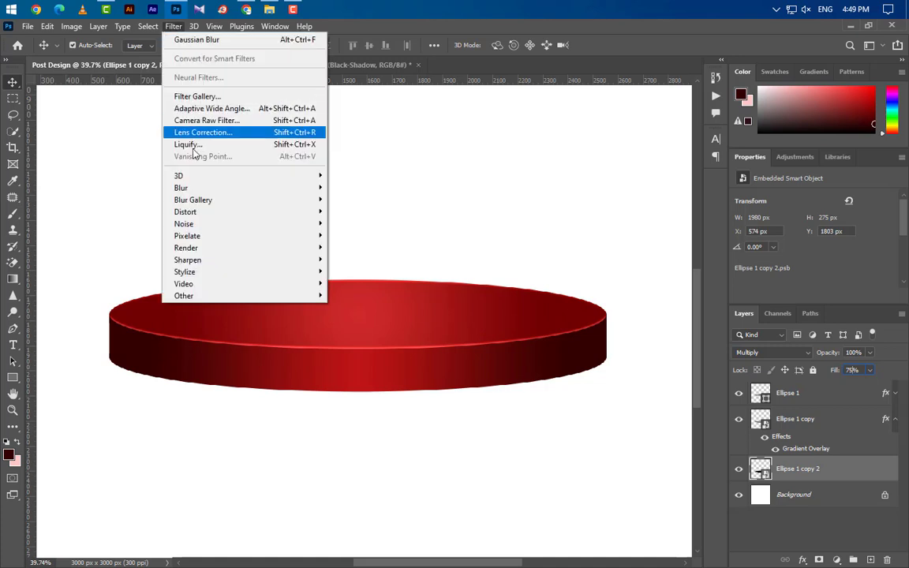
- Blur the shadow with a 20 px Gaussian Blur, nudge it down, and select Group 1
{"action": "mouse_move", "coordinate": [316, 207]}
{"action": "left_click", "coordinate": [359, 235]}
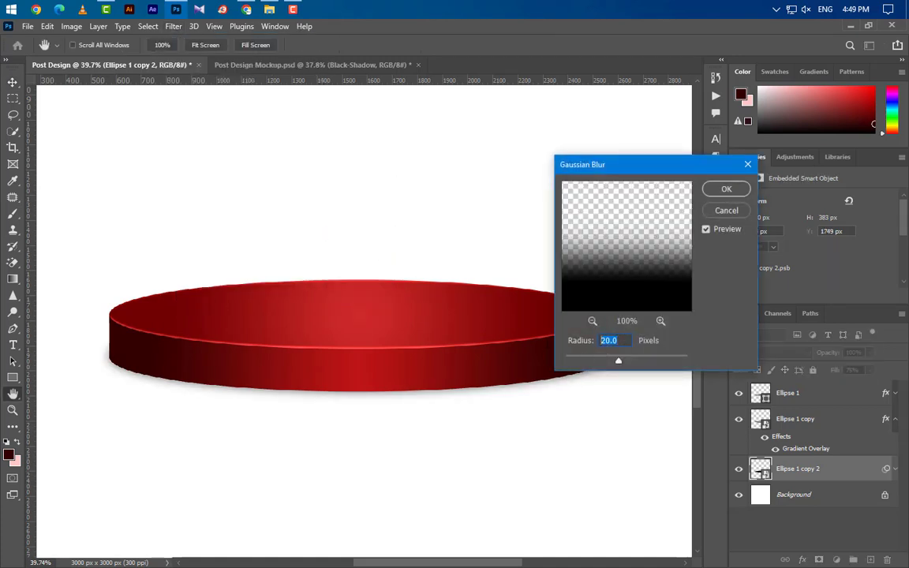
{"action": "key", "text": "Return"}
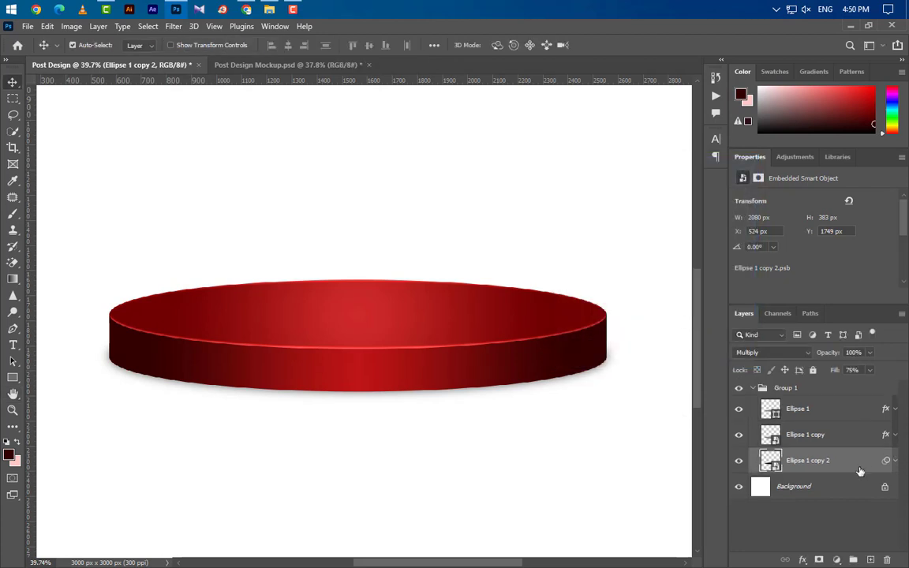
{"action": "key", "text": "Down"}
{"action": "key", "text": "Down"}
{"action": "key", "text": "Down"}
{"action": "key", "text": "Down"}
{"action": "key", "text": "Down"}
{"action": "key", "text": "Down"}
{"action": "key", "text": "Down"}
{"action": "key", "text": "Down"}
{"action": "key", "text": "Down"}
{"action": "key", "text": "Down"}
{"action": "key", "text": "Down"}
{"action": "key", "text": "Down"}
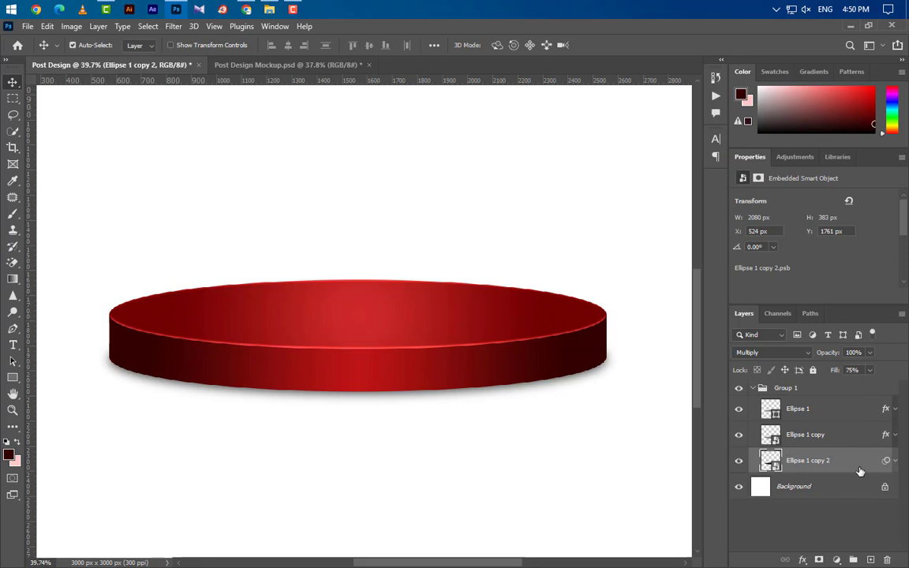
{"action": "left_click", "coordinate": [752, 388]}
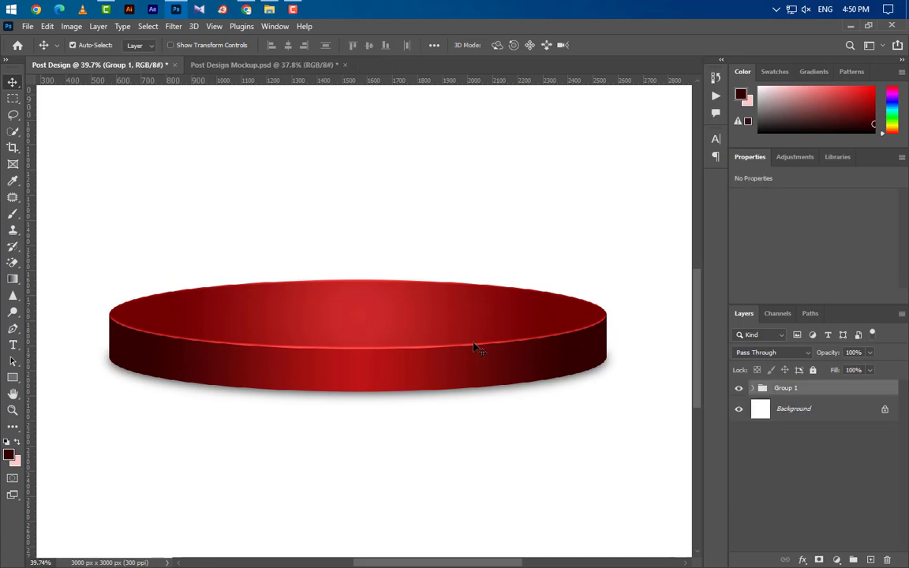
- Duplicate Group 1 and place the copy beneath the original group
{"action": "scroll", "coordinate": [473, 347], "scroll_direction": "down", "scroll_amount": 2}
{"action": "left_click_drag", "start_coordinate": [874, 389], "coordinate": [870, 559]}
{"action": "left_click_drag", "start_coordinate": [859, 388], "coordinate": [859, 413]}
{"action": "left_click_drag", "start_coordinate": [859, 413], "coordinate": [859, 415]}
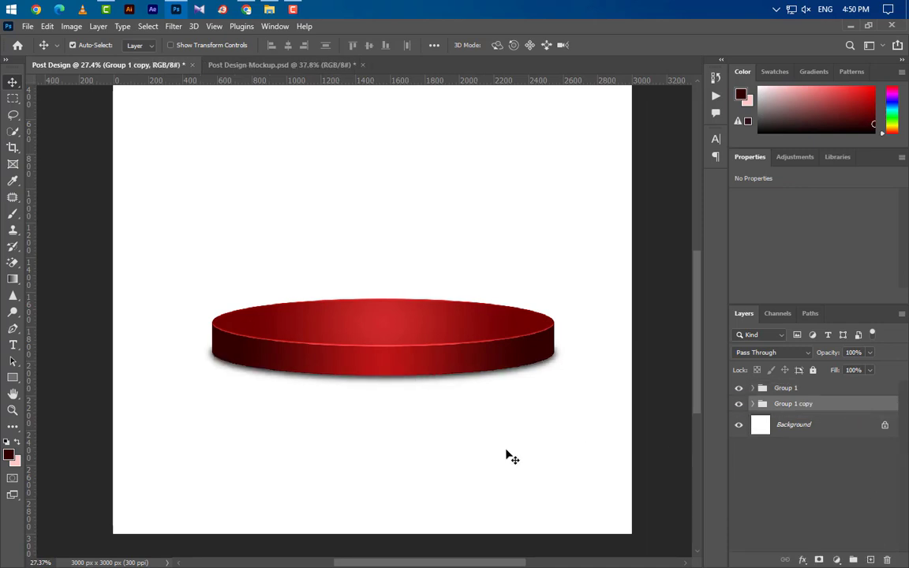
{"action": "key", "text": "shift+Down"}
{"action": "key", "text": "shift+Down"}
{"action": "key", "text": "shift+Down"}
{"action": "key", "text": "shift+Down"}
{"action": "key", "text": "shift+Down"}
{"action": "key", "text": "shift+Down"}
{"action": "key", "text": "shift+Down"}
{"action": "key", "text": "shift+Down"}
{"action": "key", "text": "shift+Down"}
{"action": "key", "text": "shift+Down"}
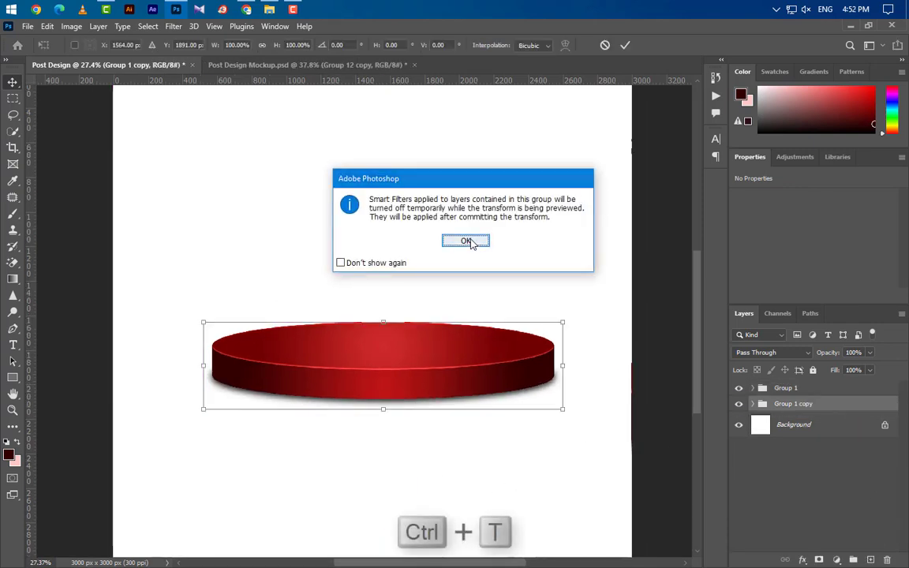
{"action": "left_click", "coordinate": [468, 241]}
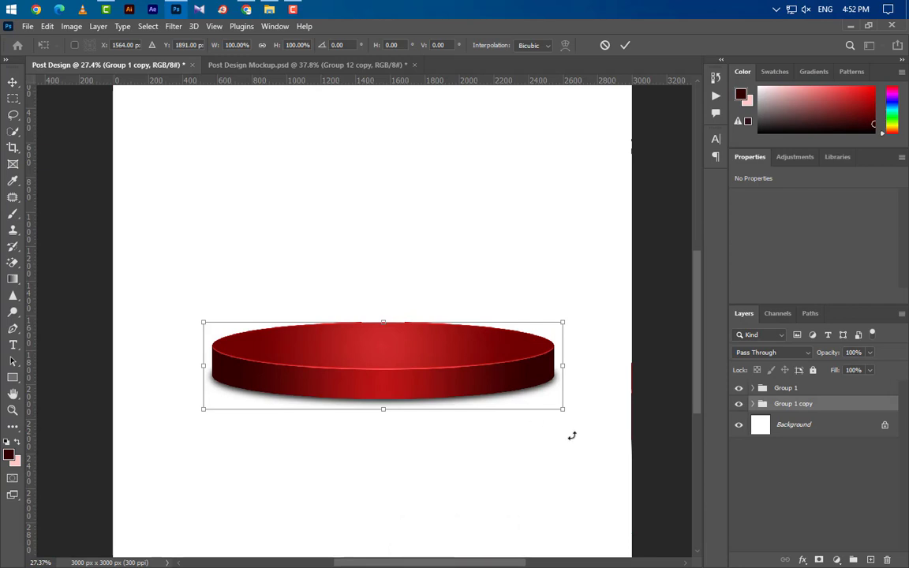
- Scale the copied podium to 121% and move it down as a wider lower tier
{"action": "left_click_drag", "start_coordinate": [384, 409], "coordinate": [384, 422]}
{"action": "left_click_drag", "start_coordinate": [584, 419], "coordinate": [613, 427]}
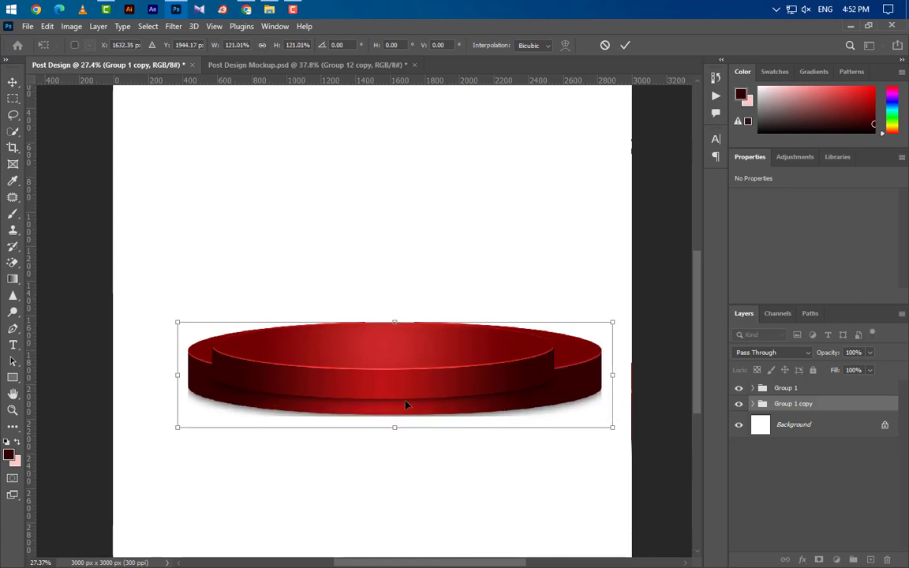
{"action": "left_click_drag", "start_coordinate": [406, 403], "coordinate": [394, 440]}
{"action": "left_click_drag", "start_coordinate": [464, 423], "coordinate": [464, 423]}
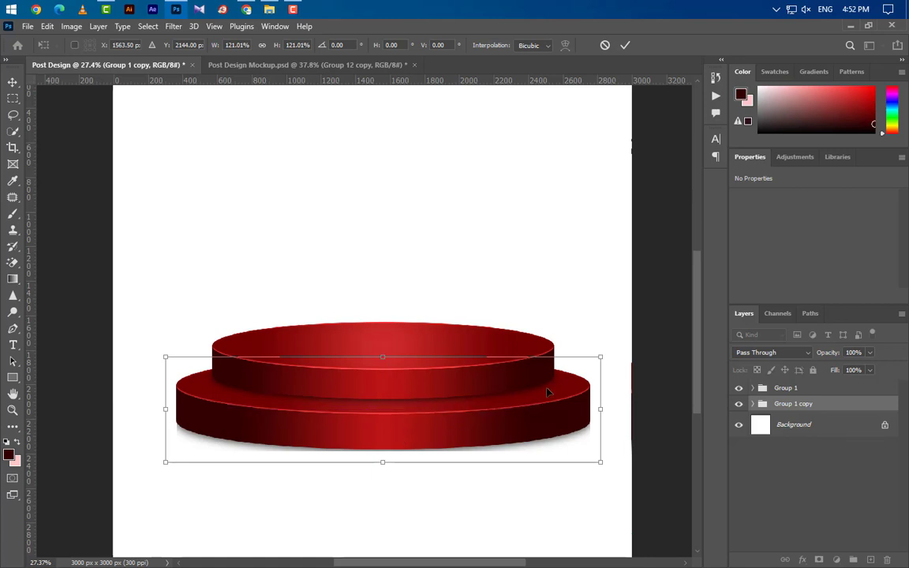
{"action": "key", "text": "Return"}
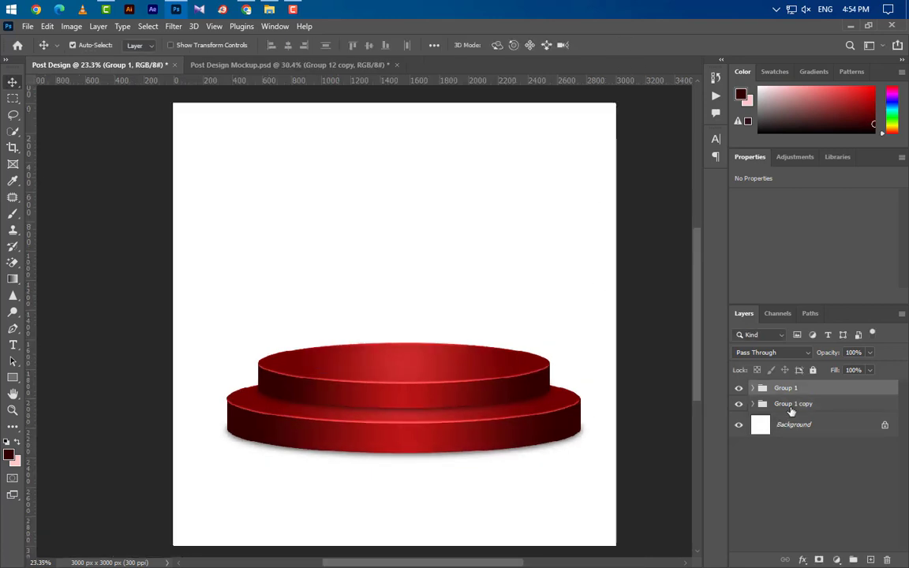
{"action": "left_click", "coordinate": [791, 407]}
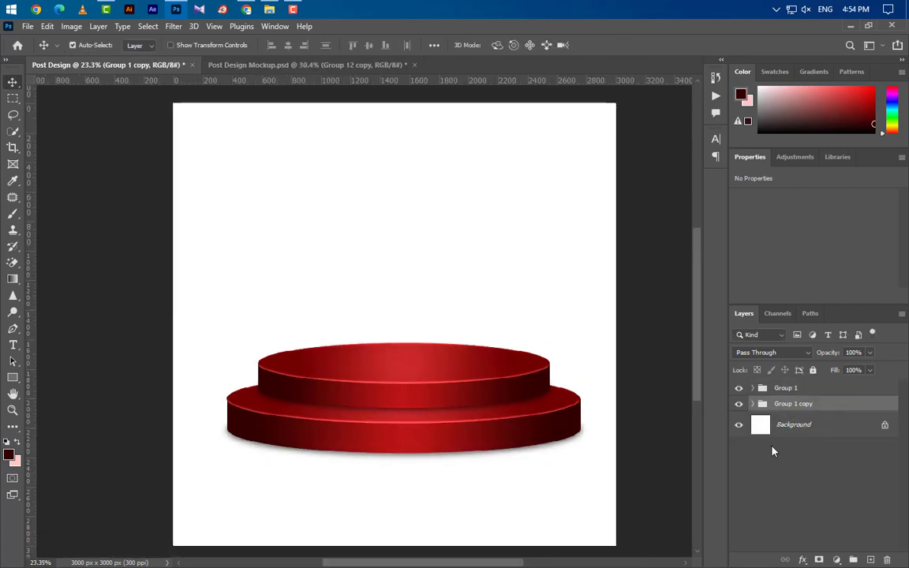
- Duplicate Ellipse 1 copy 2 inside Group 1 copy and select the Background layer
{"action": "left_click", "coordinate": [752, 403]}
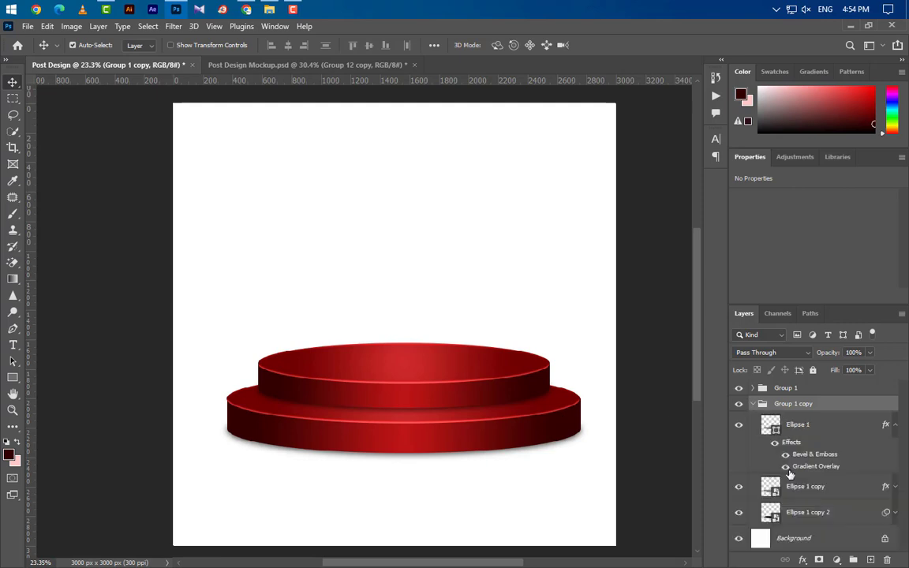
{"action": "left_click_drag", "start_coordinate": [870, 525], "coordinate": [868, 559]}
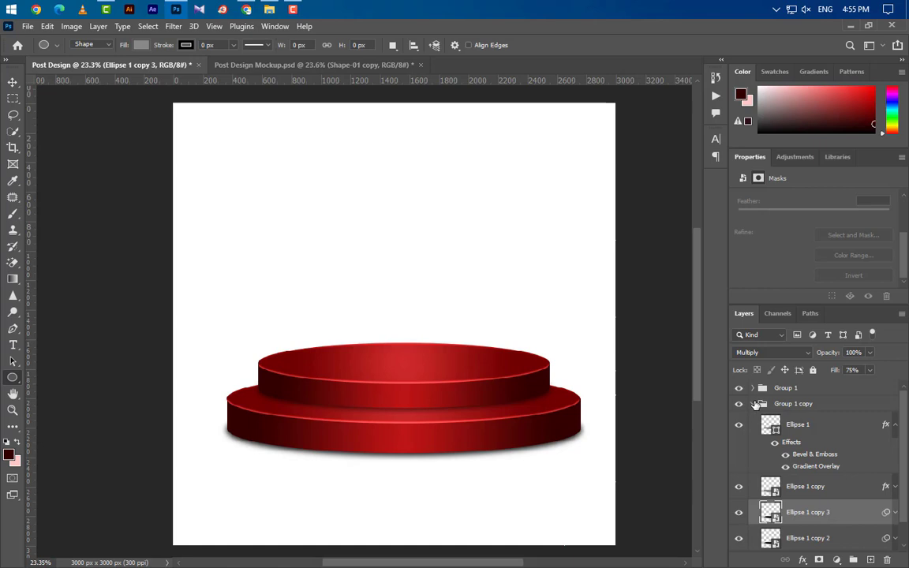
{"action": "left_click", "coordinate": [754, 404]}
{"action": "left_click", "coordinate": [832, 426]}
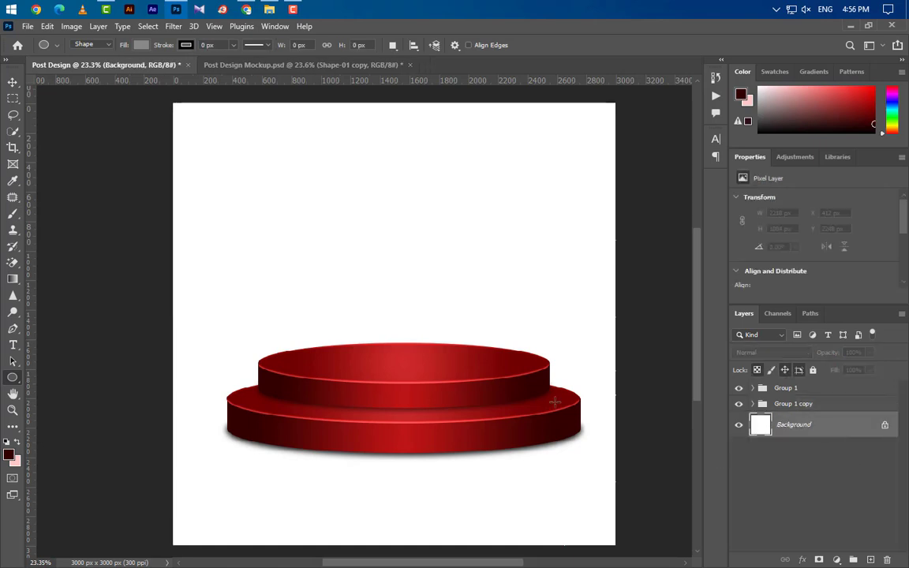
{"action": "scroll", "coordinate": [451, 352], "scroll_direction": "down", "scroll_amount": 3}
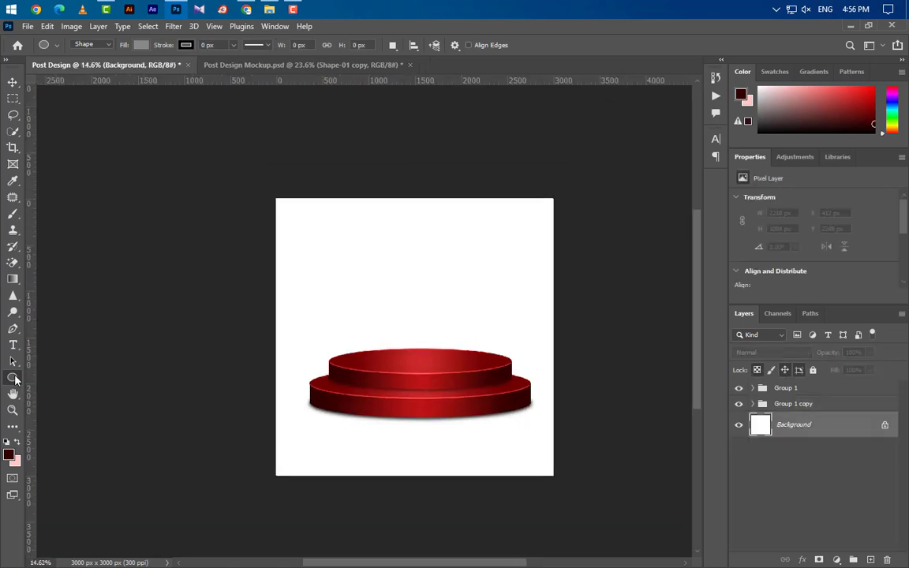
- Draw a 3660 × 1625 px ellipse and centre it under the podium
{"action": "left_click_drag", "start_coordinate": [315, 358], "coordinate": [549, 503]}
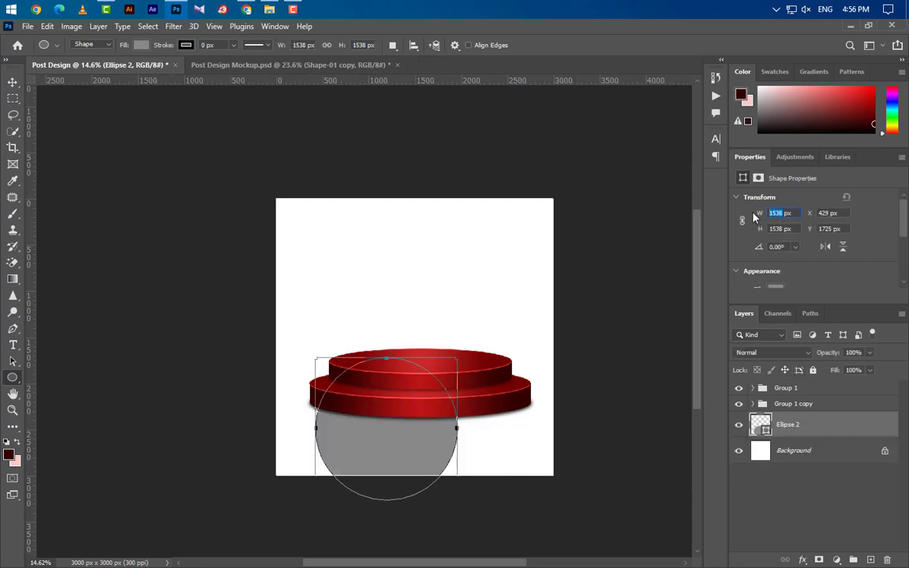
{"action": "type", "text": "3660"}
{"action": "key", "text": "Tab"}
{"action": "type", "text": "1"}
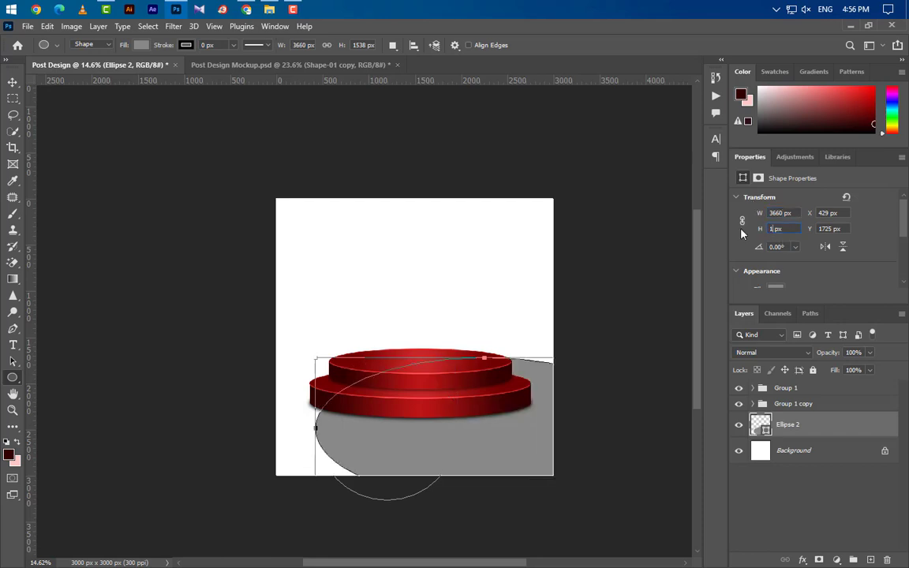
{"action": "type", "text": "625"}
{"action": "key", "text": "Return"}
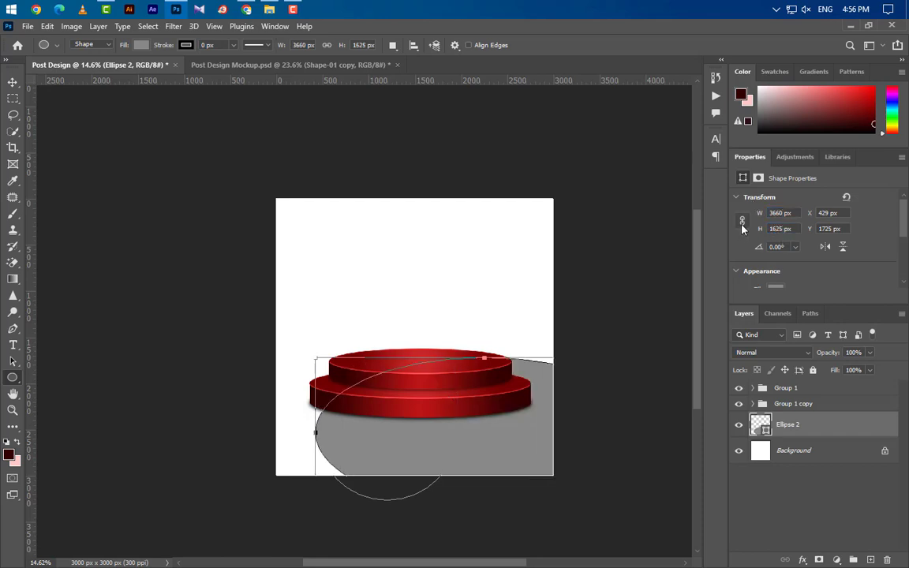
{"action": "left_click", "coordinate": [13, 82]}
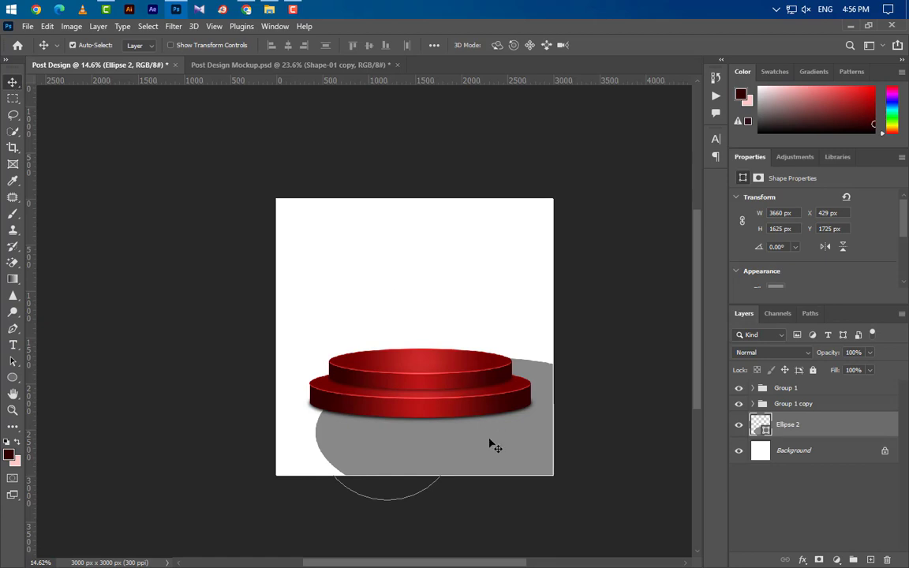
{"action": "left_click_drag", "start_coordinate": [511, 455], "coordinate": [442, 459]}
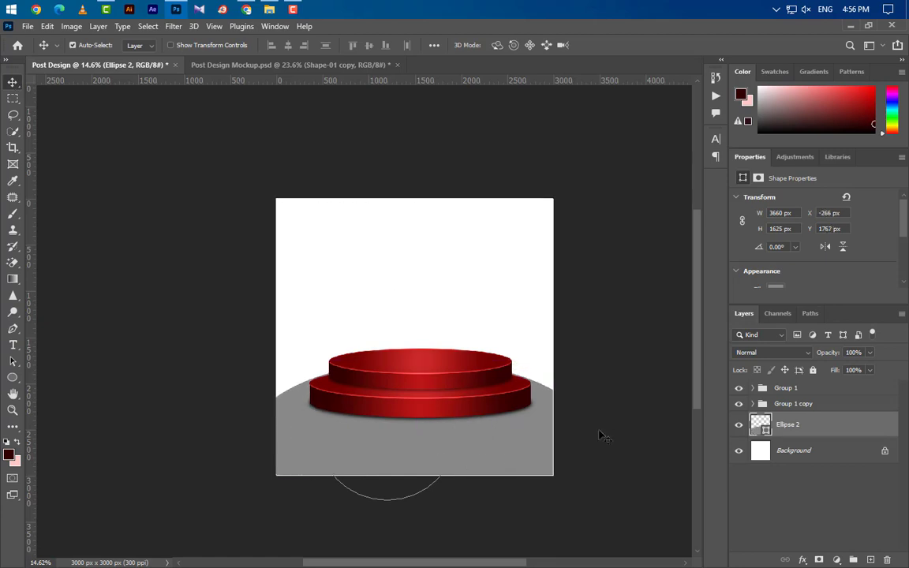
- Copy Ellipse 1's layer style and paste it onto the Ellipse 2 floor
{"action": "scroll", "coordinate": [489, 447], "scroll_direction": "up", "scroll_amount": 3}
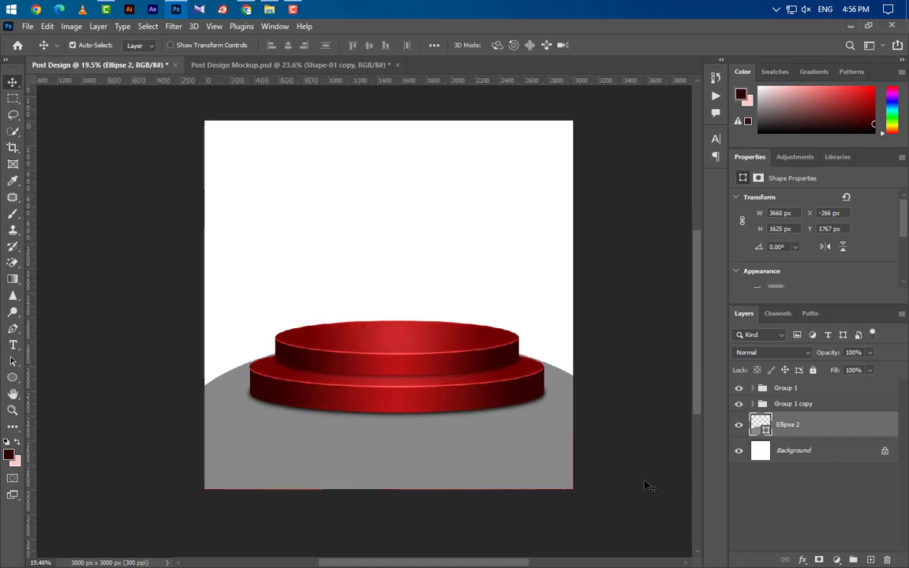
{"action": "scroll", "coordinate": [466, 380], "scroll_direction": "up", "scroll_amount": 1}
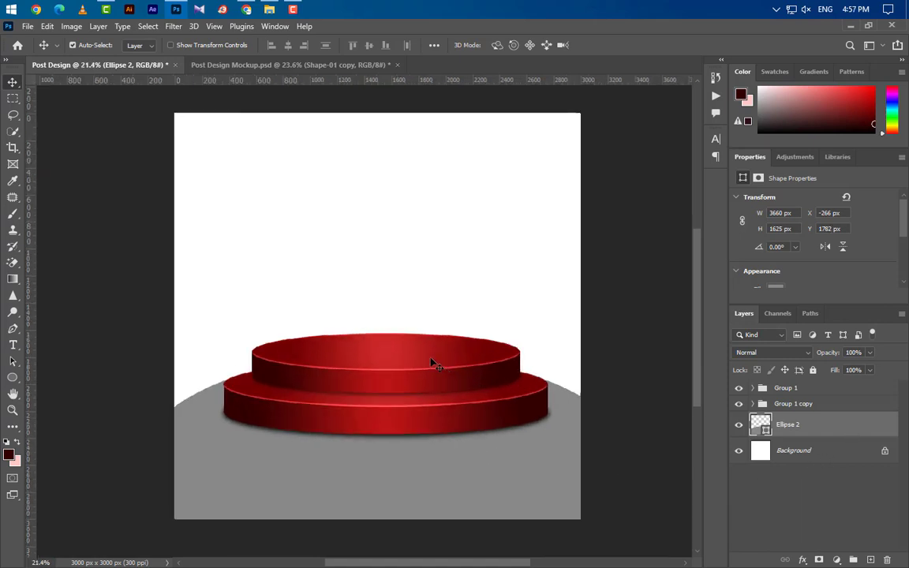
{"action": "left_click", "coordinate": [432, 363]}
{"action": "right_click", "coordinate": [846, 418]}
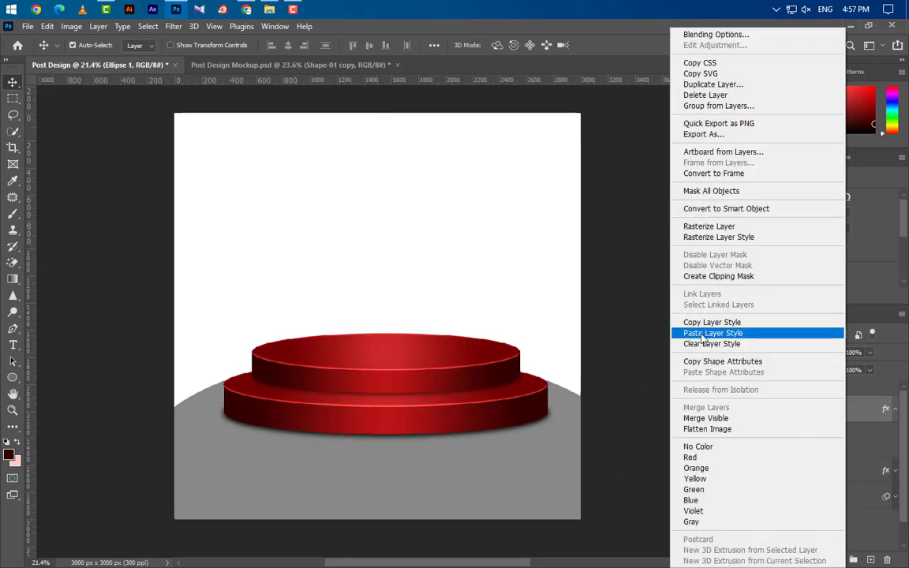
{"action": "left_click", "coordinate": [533, 481]}
{"action": "left_click", "coordinate": [749, 531]}
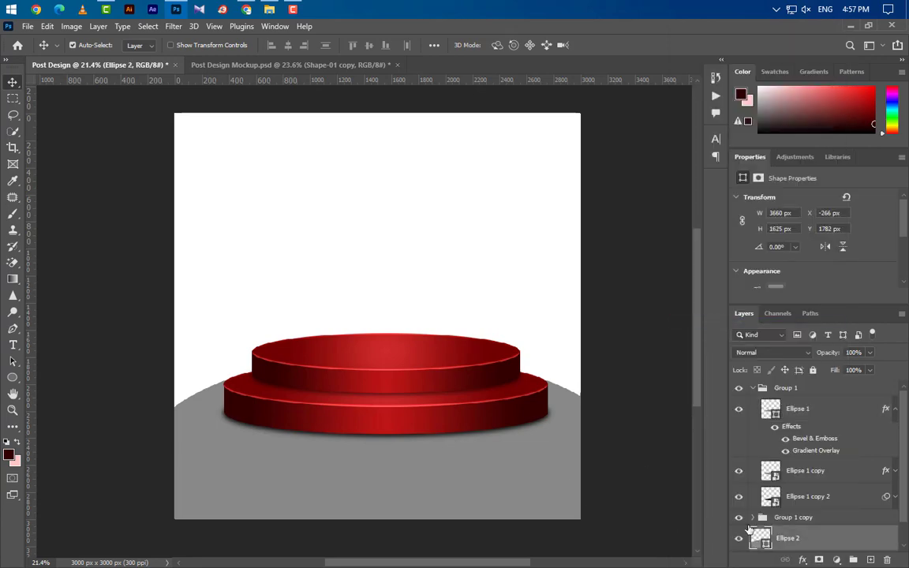
{"action": "right_click", "coordinate": [839, 537]}
{"action": "left_click", "coordinate": [654, 303]}
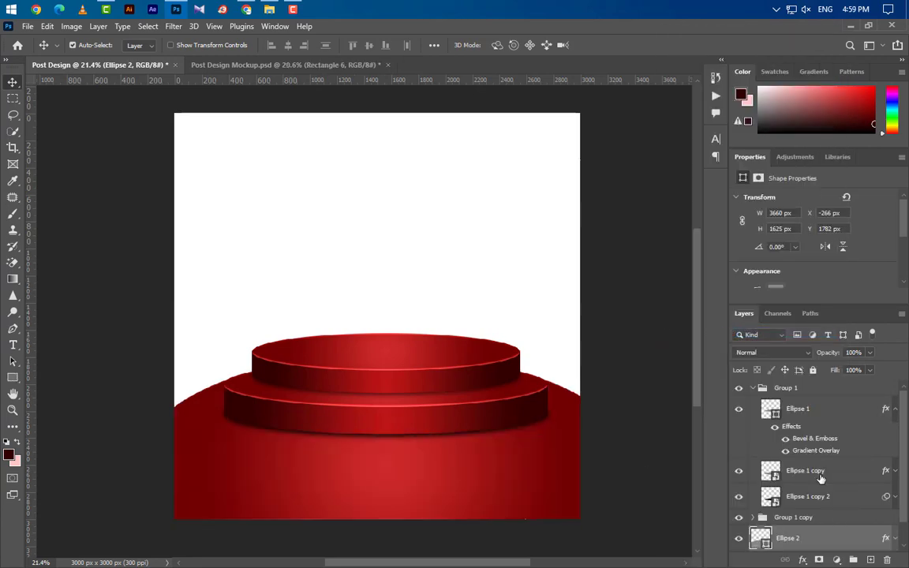
{"action": "left_click", "coordinate": [753, 388]}
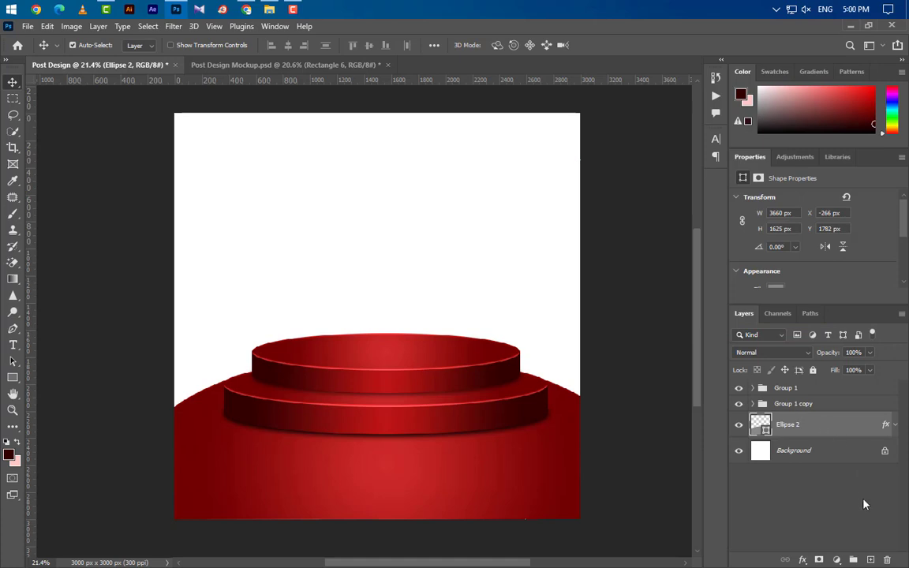
- Add a new layer above Background and draw a grey rectangle 250 px wide by 1250 px tall
{"action": "left_click", "coordinate": [859, 454]}
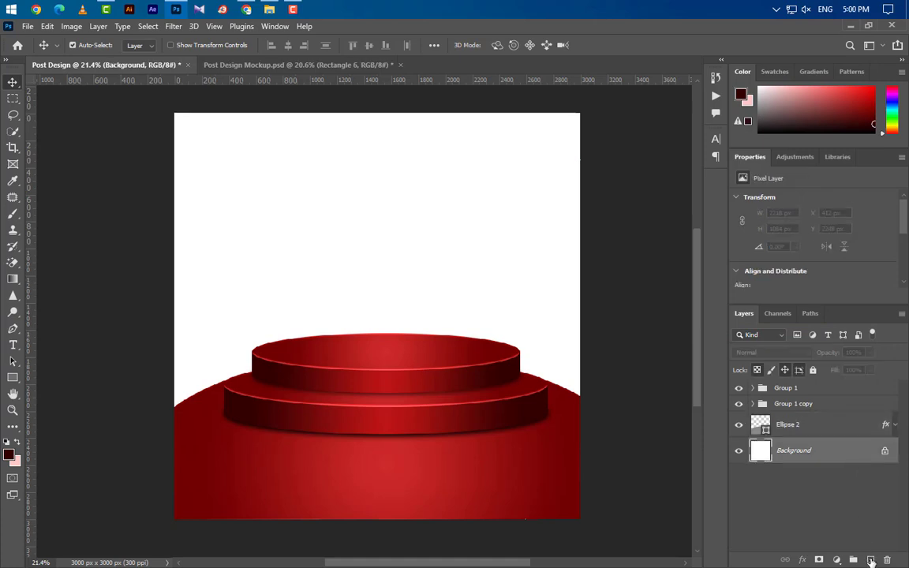
{"action": "left_click", "coordinate": [870, 560]}
{"action": "left_click", "coordinate": [13, 377]}
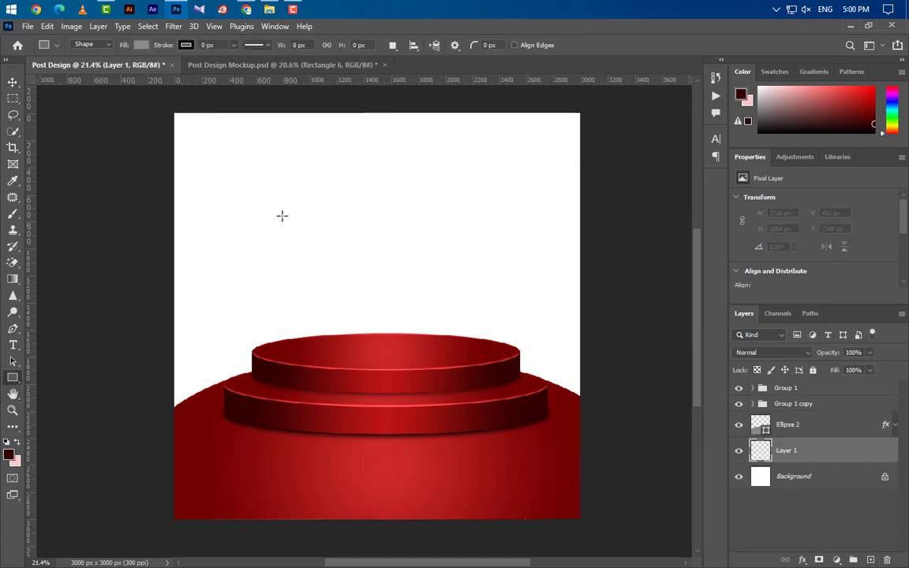
{"action": "mouse_move", "coordinate": [358, 96]}
{"action": "left_mouse_down"}
{"action": "mouse_move", "coordinate": [420, 249]}
{"action": "mouse_move", "coordinate": [429, 332]}
{"action": "left_mouse_up"}
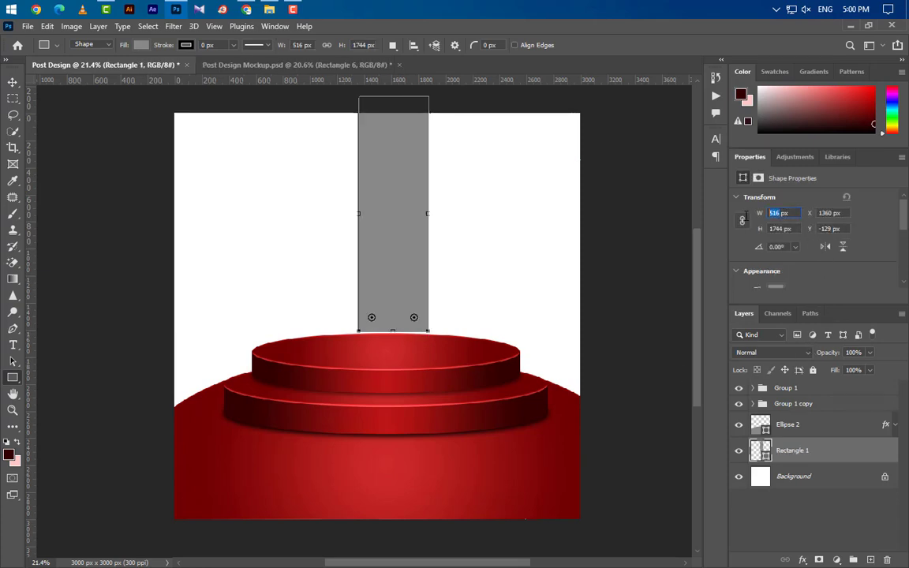
{"action": "key", "text": "Return"}
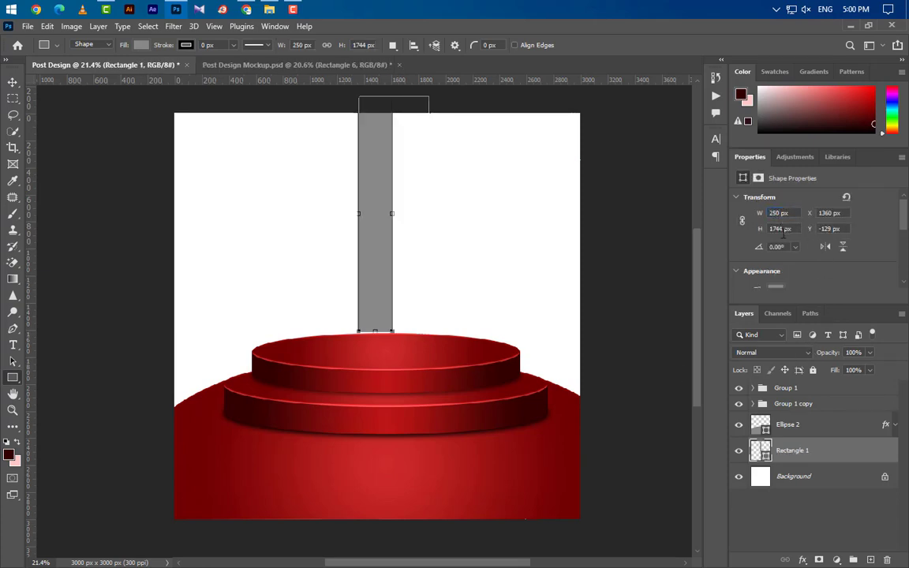
{"action": "type", "text": "1250"}
{"action": "key", "text": "Return"}
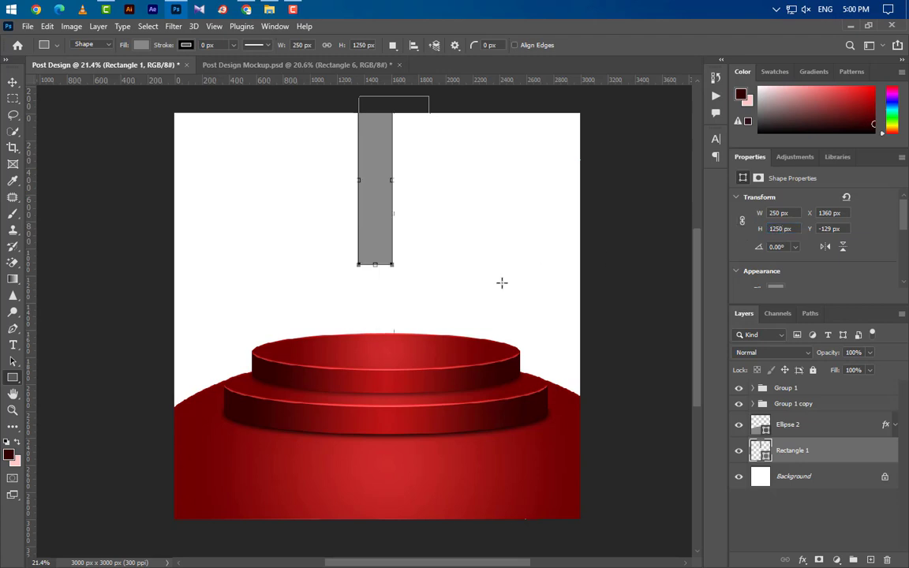
- Move the rectangle so it hangs from the top centre of the canvas
{"action": "left_click", "coordinate": [12, 82]}
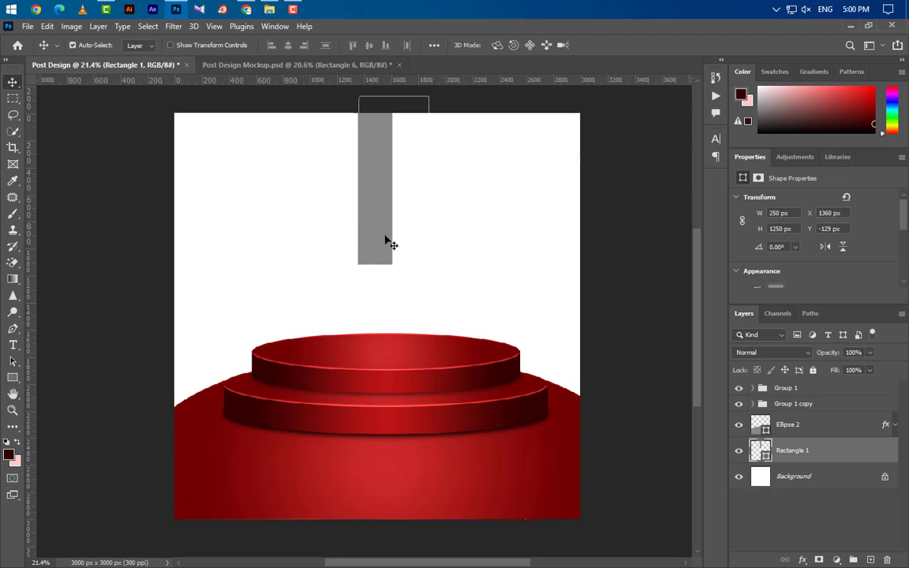
{"action": "key", "text": "ctrl+t"}
{"action": "left_click_drag", "start_coordinate": [377, 223], "coordinate": [396, 234]}
{"action": "left_click", "coordinate": [625, 45]}
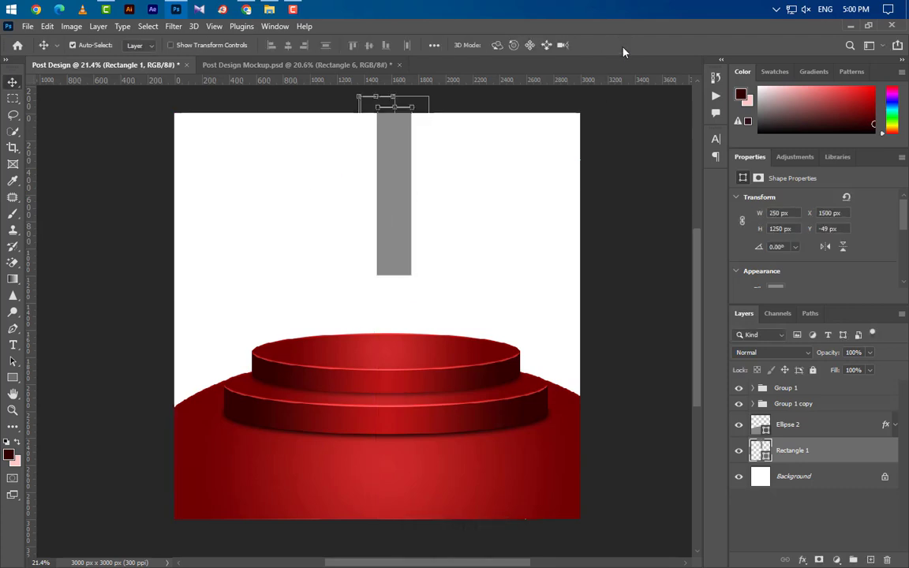
{"action": "scroll", "coordinate": [402, 126], "scroll_direction": "up", "scroll_amount": 6}
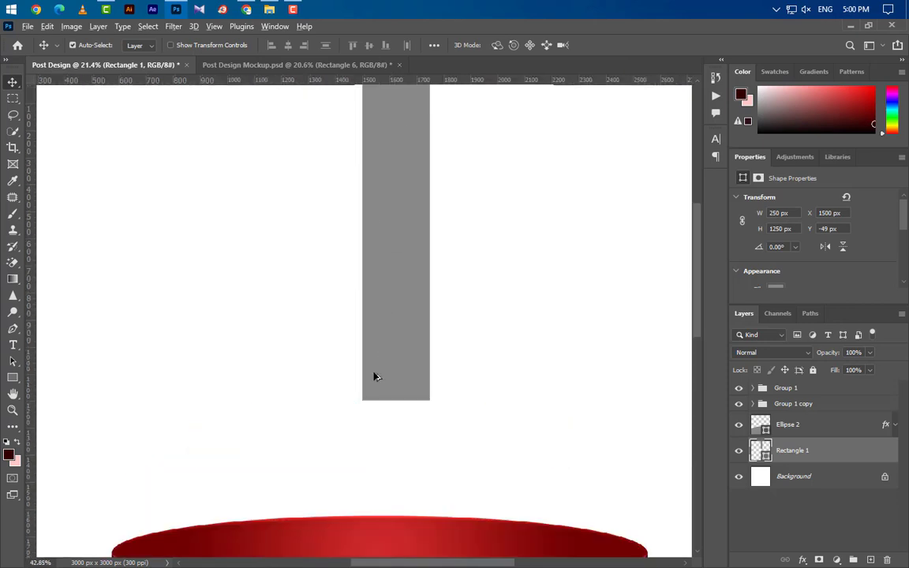
{"action": "scroll", "coordinate": [388, 494], "scroll_direction": "up", "scroll_amount": 3}
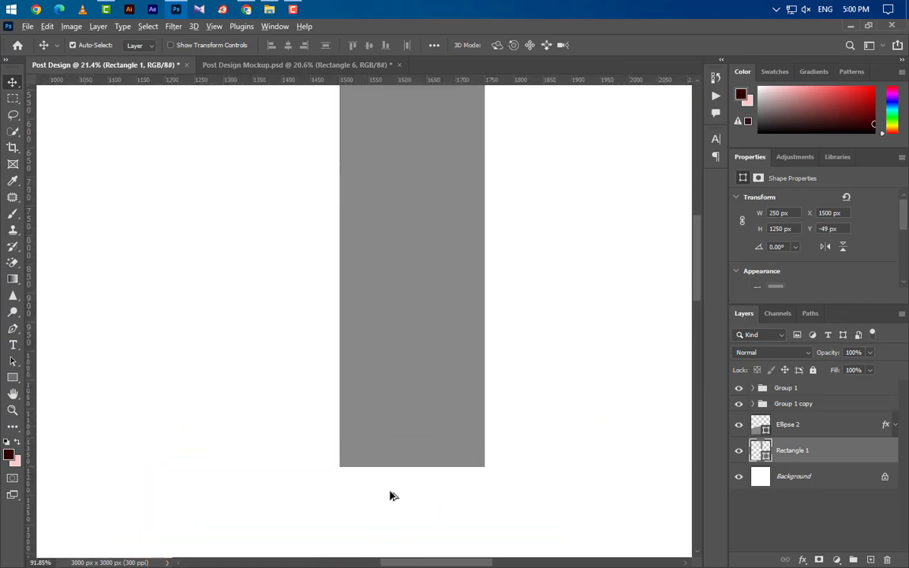
{"action": "key", "text": "ctrl+t"}
- Taper Rectangle 1 to a sharp point at the bottom with a perspective transform
{"action": "right_click", "coordinate": [383, 161]}
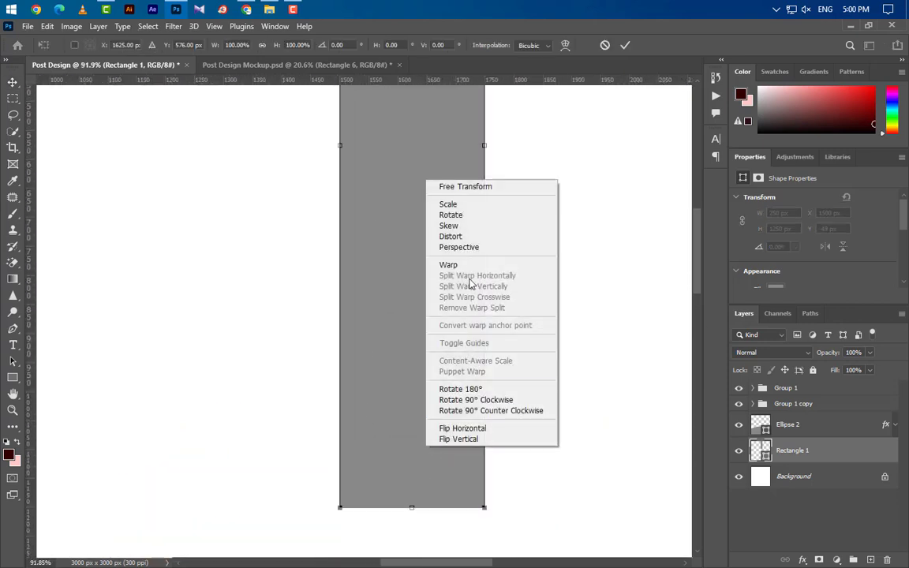
{"action": "left_click", "coordinate": [471, 246]}
{"action": "left_click_drag", "start_coordinate": [484, 511], "coordinate": [411, 516]}
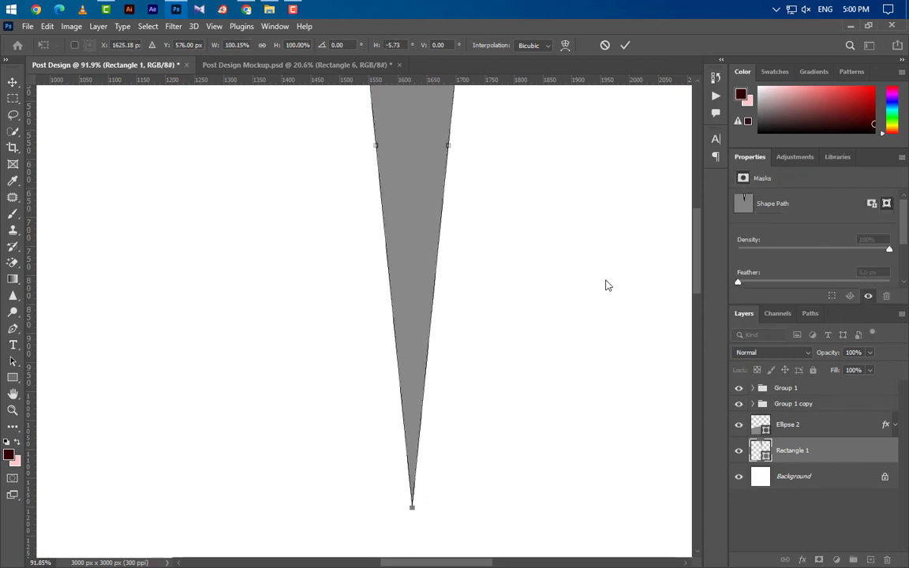
{"action": "left_click", "coordinate": [623, 45]}
- Duplicate the spike layer as Rectangle 1 copy
{"action": "scroll", "coordinate": [439, 240], "scroll_direction": "down", "scroll_amount": 5}
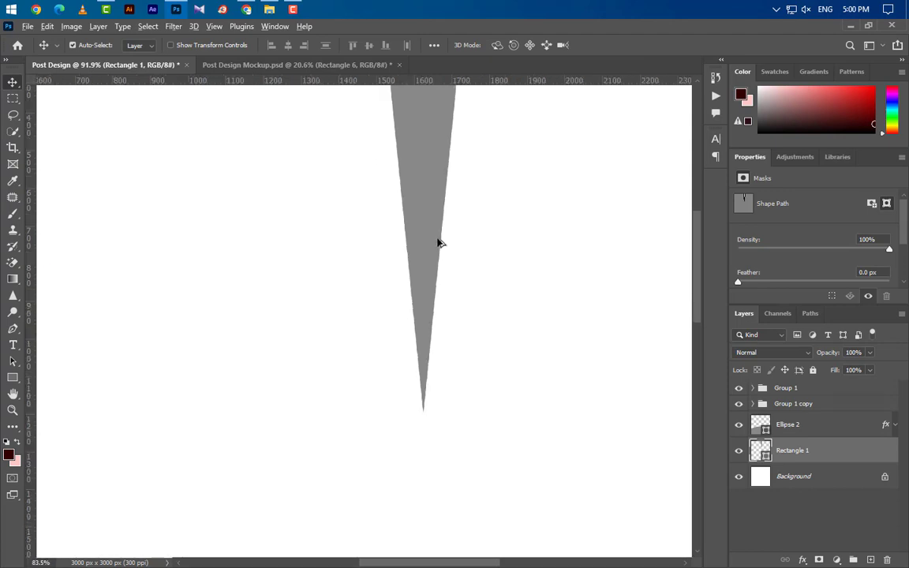
{"action": "scroll", "coordinate": [395, 229], "scroll_direction": "down", "scroll_amount": 2}
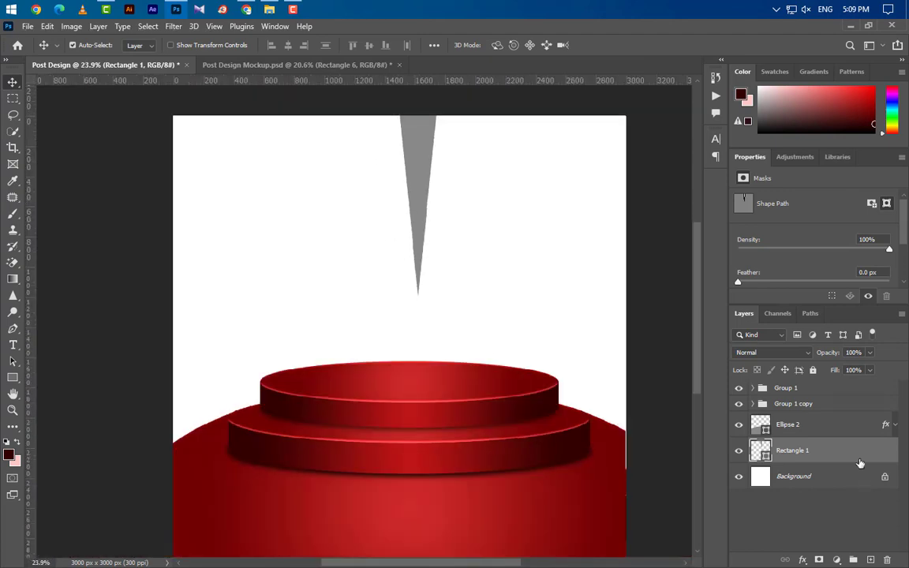
{"action": "left_click_drag", "start_coordinate": [860, 463], "coordinate": [870, 559]}
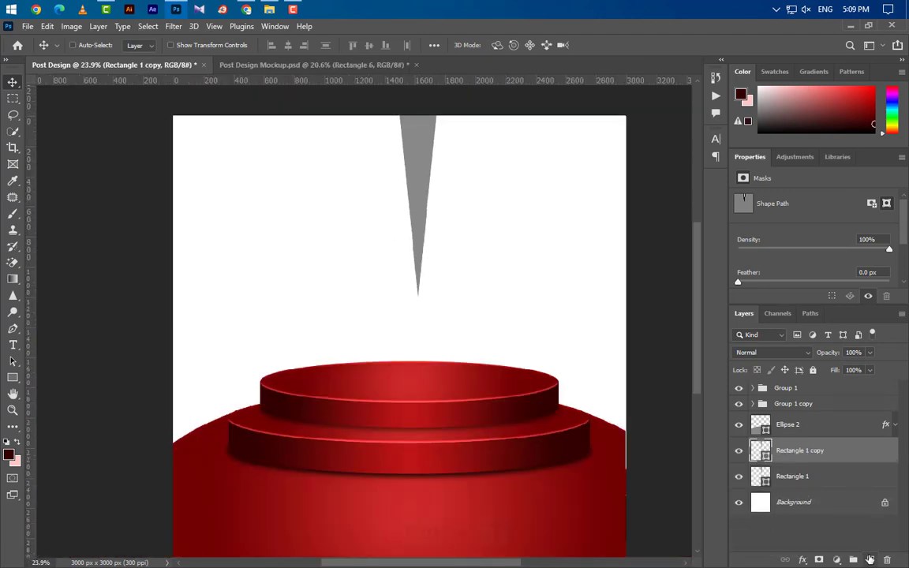
- Flip Rectangle 1 copy vertically and move it down until its tip meets the original's
{"action": "key", "text": "ctrl+t"}
{"action": "right_click", "coordinate": [416, 207]}
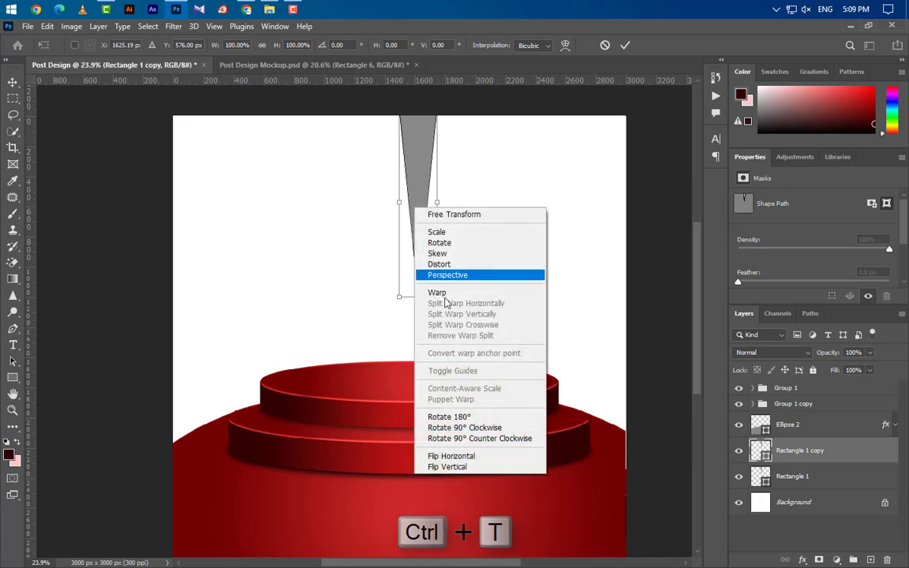
{"action": "left_click", "coordinate": [447, 466]}
{"action": "left_click_drag", "start_coordinate": [422, 192], "coordinate": [420, 408]}
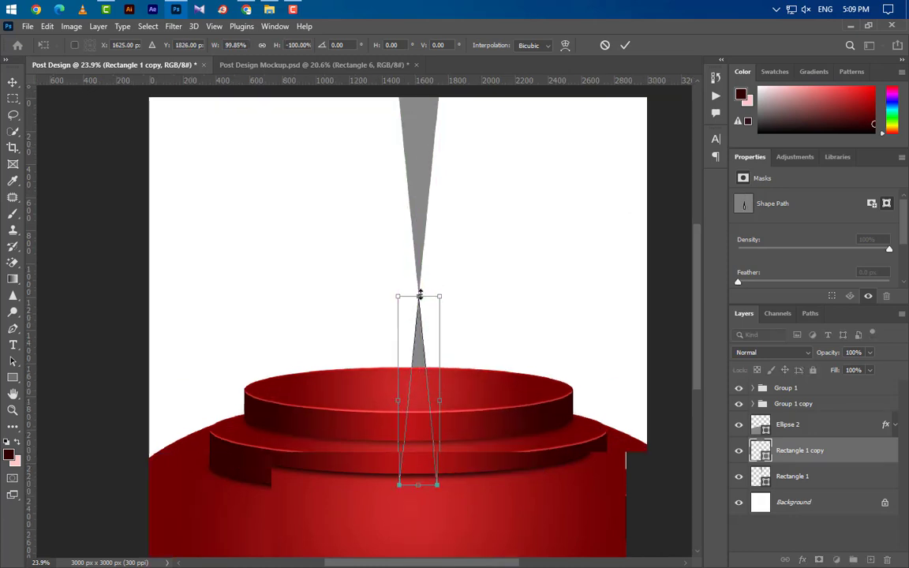
{"action": "scroll", "coordinate": [419, 294], "scroll_direction": "up", "scroll_amount": 10}
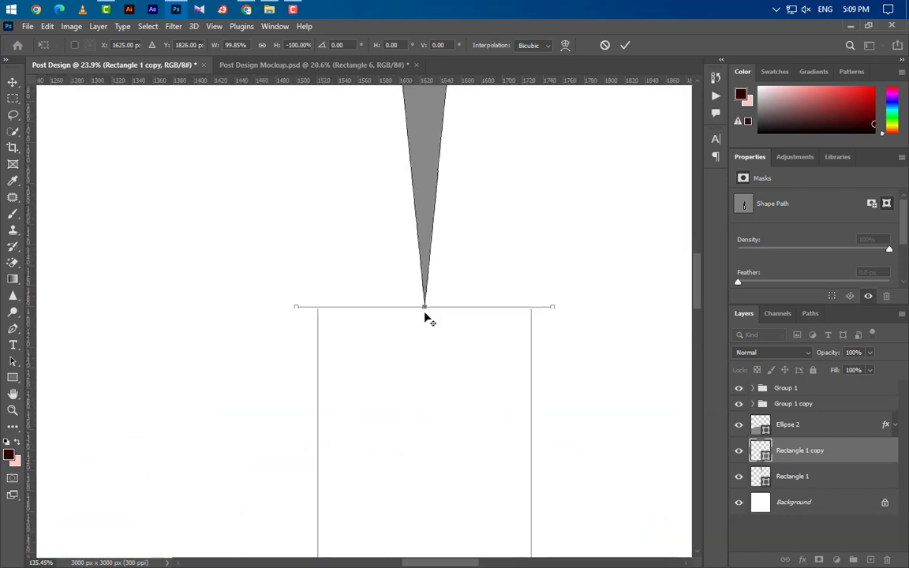
{"action": "scroll", "coordinate": [425, 319], "scroll_direction": "up", "scroll_amount": 9}
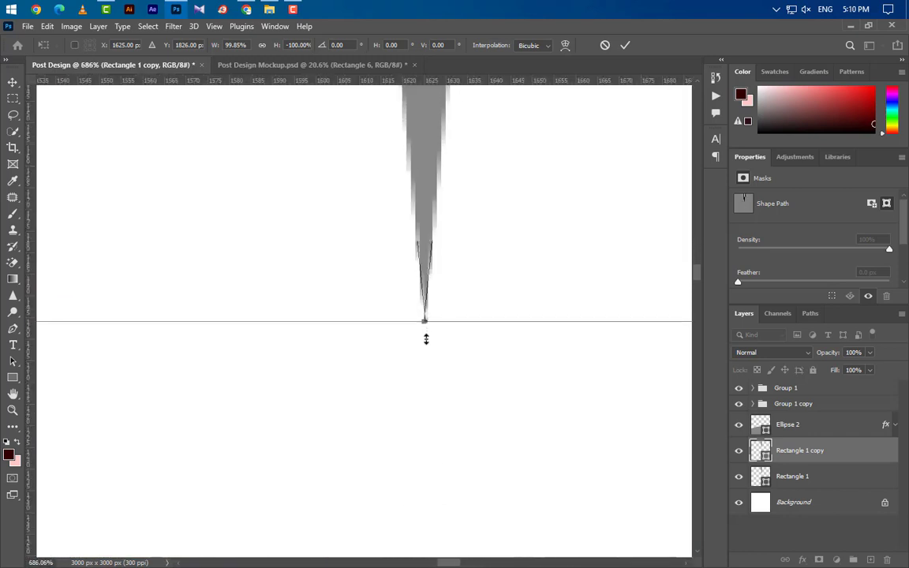
{"action": "left_click", "coordinate": [625, 45]}
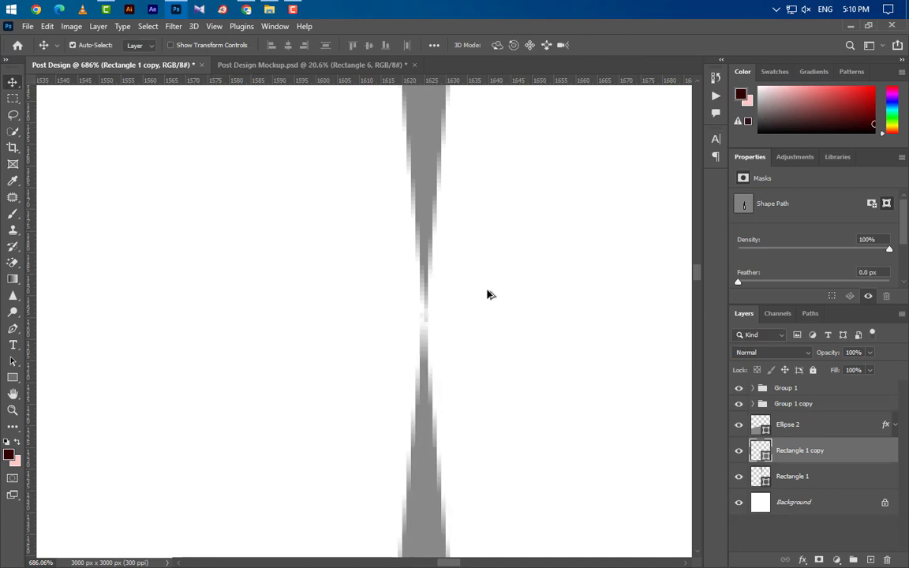
{"action": "scroll", "coordinate": [487, 294], "scroll_direction": "down", "scroll_amount": 9}
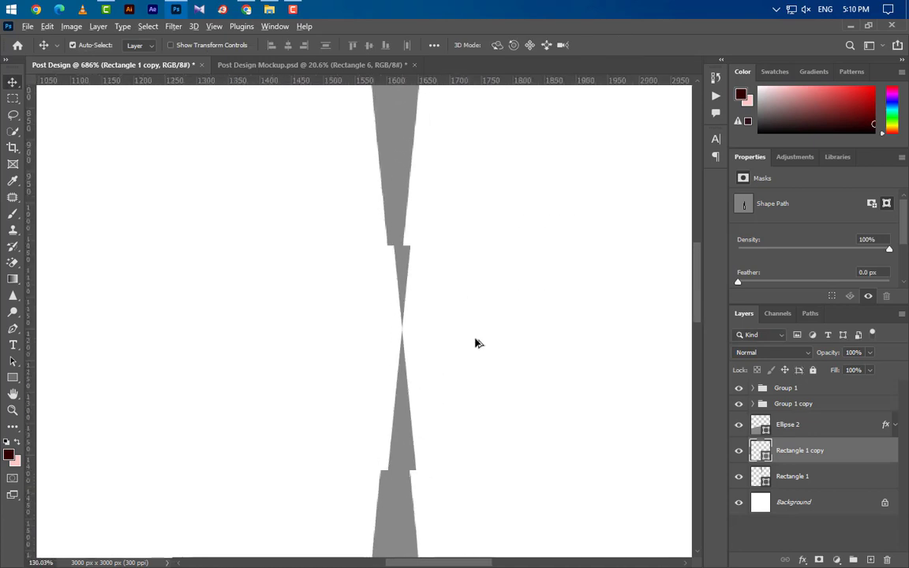
{"action": "scroll", "coordinate": [476, 343], "scroll_direction": "down", "scroll_amount": 6}
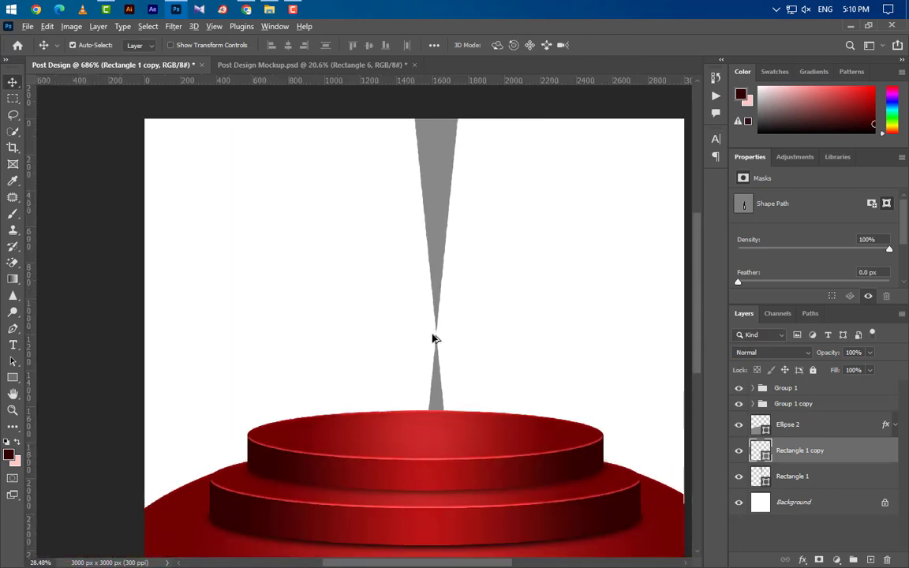
- Group the two spike layers and shift the hourglass slightly left
{"action": "left_click", "coordinate": [825, 481], "text": "ctrl"}
{"action": "left_click", "coordinate": [853, 559]}
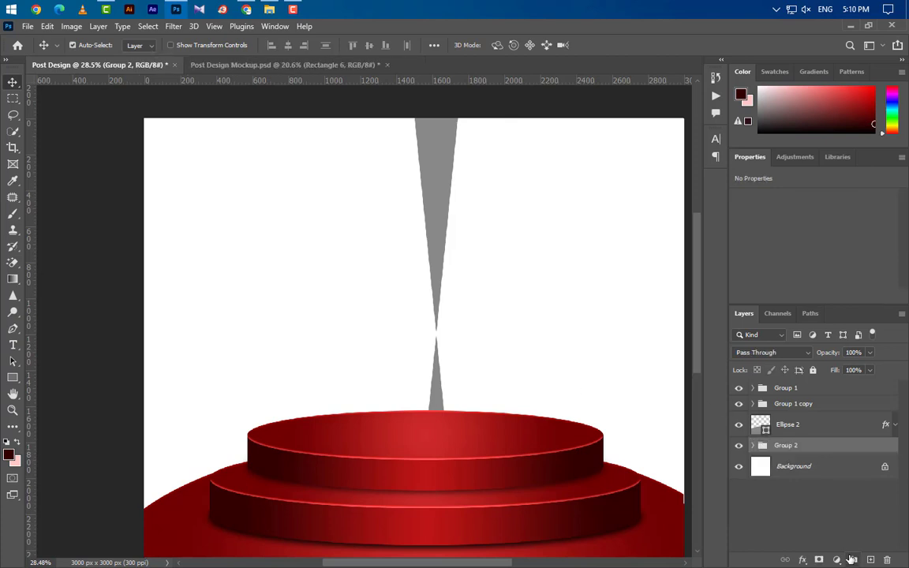
{"action": "key", "text": "ctrl+t"}
{"action": "scroll", "coordinate": [493, 359], "scroll_direction": "down", "scroll_amount": 3, "text": "alt"}
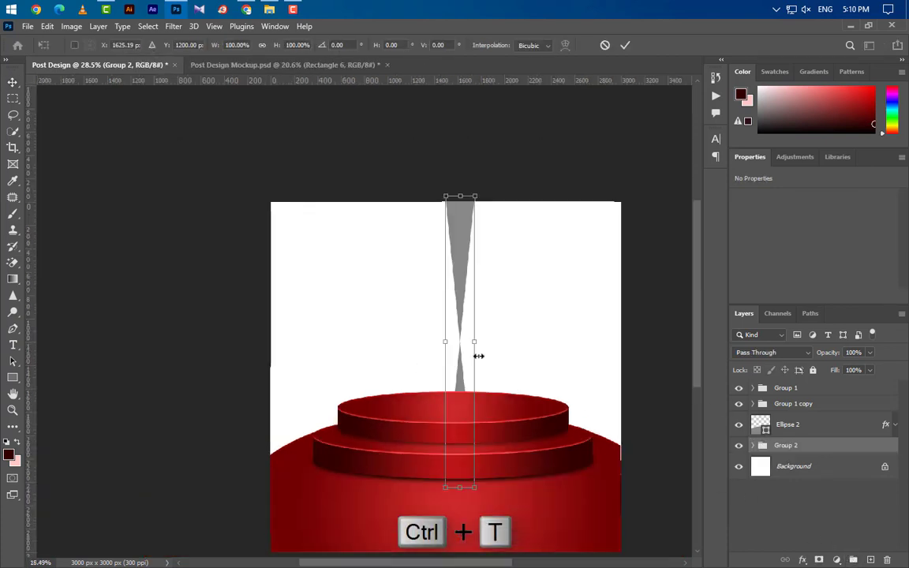
{"action": "left_click_drag", "start_coordinate": [473, 415], "coordinate": [462, 412]}
{"action": "left_click", "coordinate": [624, 45]}
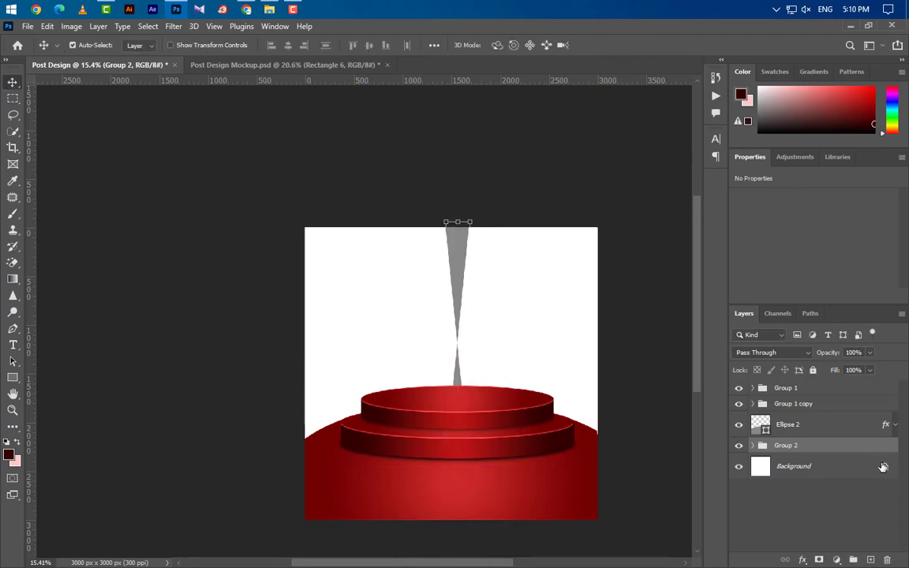
- Duplicate the hourglass group, rotate the copy 90° clockwise, and group both as Group 3
{"action": "left_click_drag", "start_coordinate": [869, 461], "coordinate": [870, 559]}
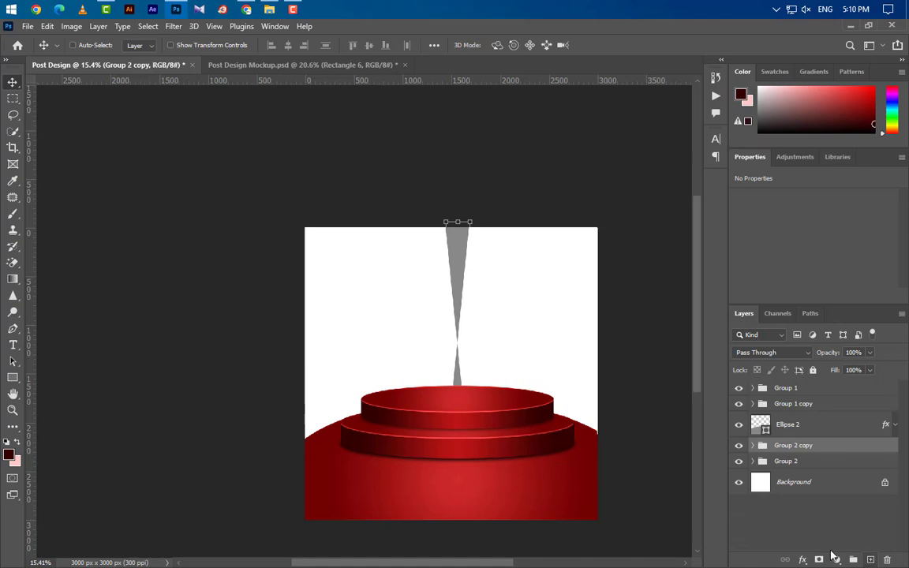
{"action": "right_click", "coordinate": [454, 314]}
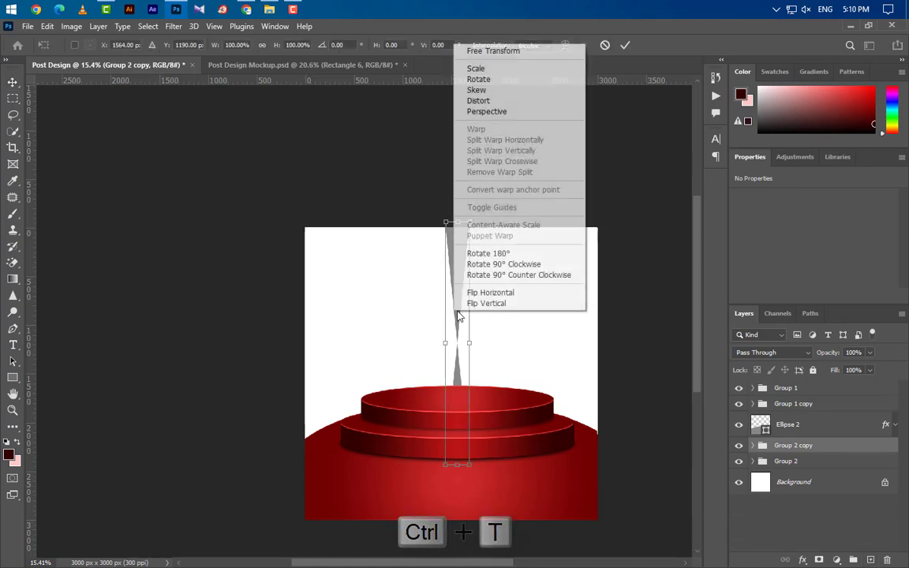
{"action": "left_click", "coordinate": [506, 264]}
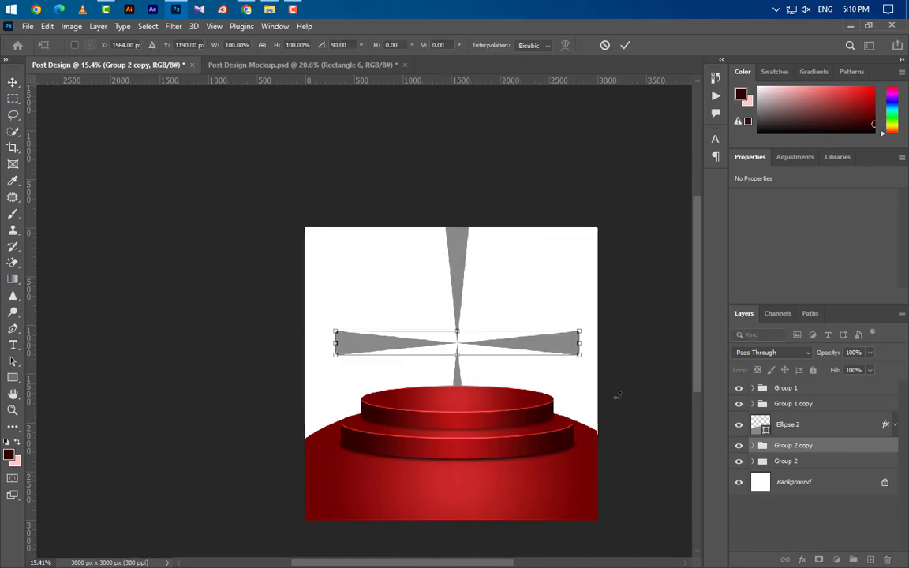
{"action": "left_click", "coordinate": [625, 45]}
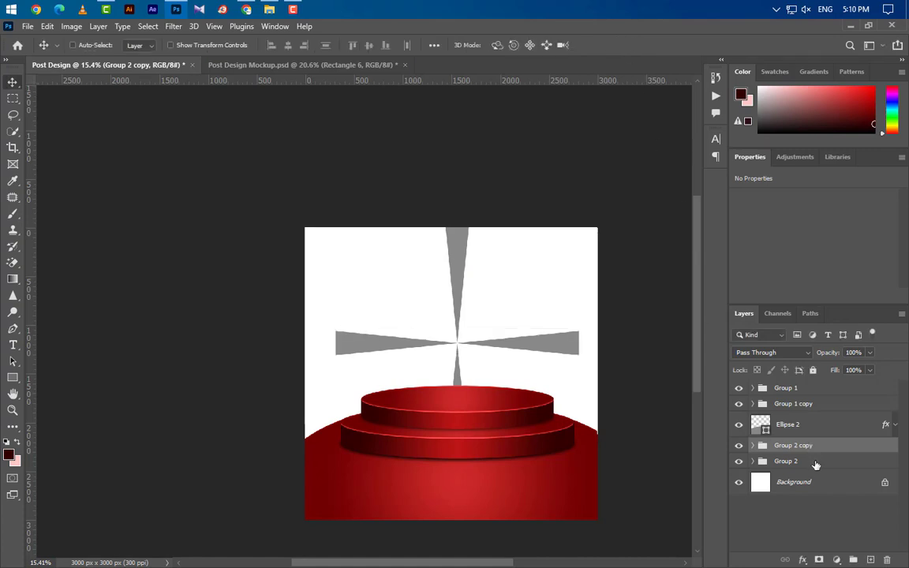
{"action": "left_click", "coordinate": [769, 462], "text": "shift"}
{"action": "left_click", "coordinate": [853, 560]}
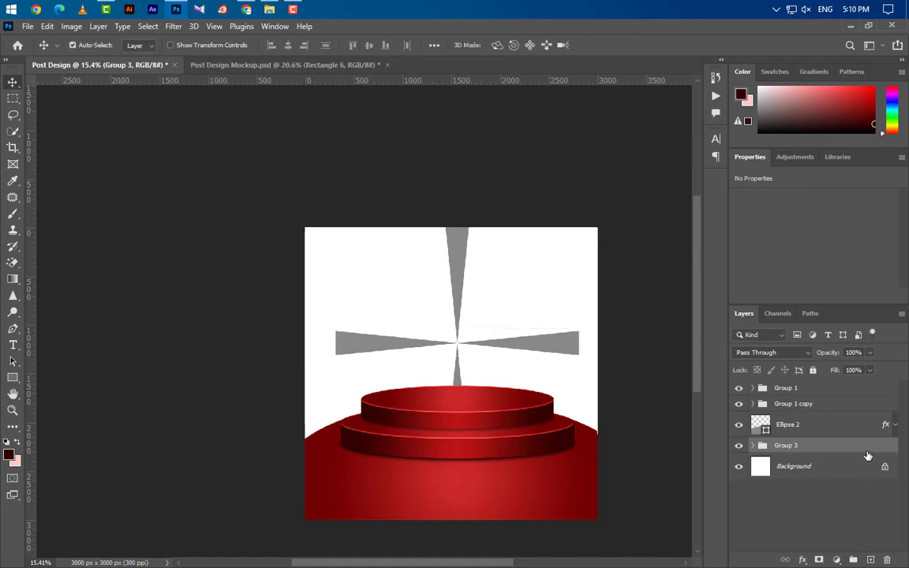
- Duplicate the four-ray group, rotate the copy 45°, and group both into Group 4
{"action": "left_click_drag", "start_coordinate": [868, 452], "coordinate": [869, 560]}
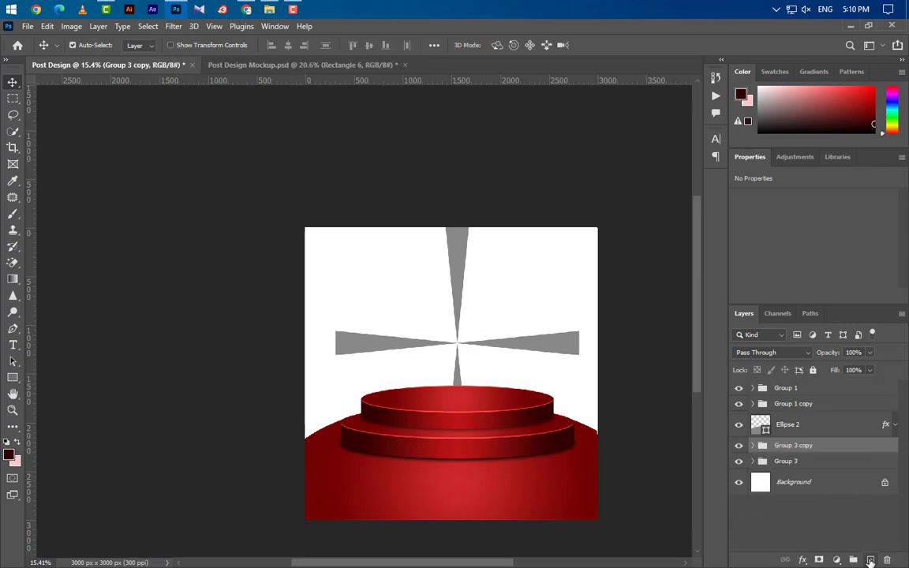
{"action": "key", "text": "ctrl+t"}
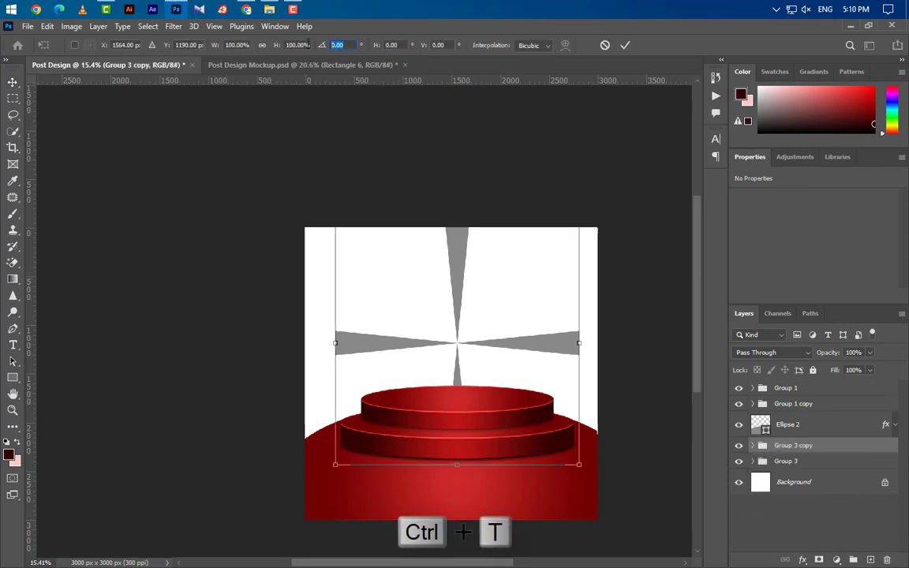
{"action": "type", "text": "45"}
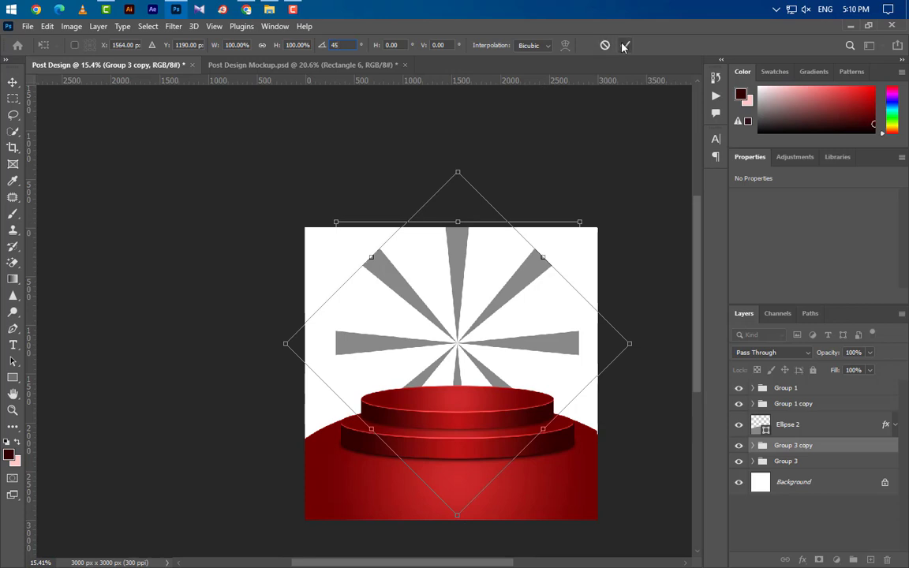
{"action": "left_click", "coordinate": [624, 45]}
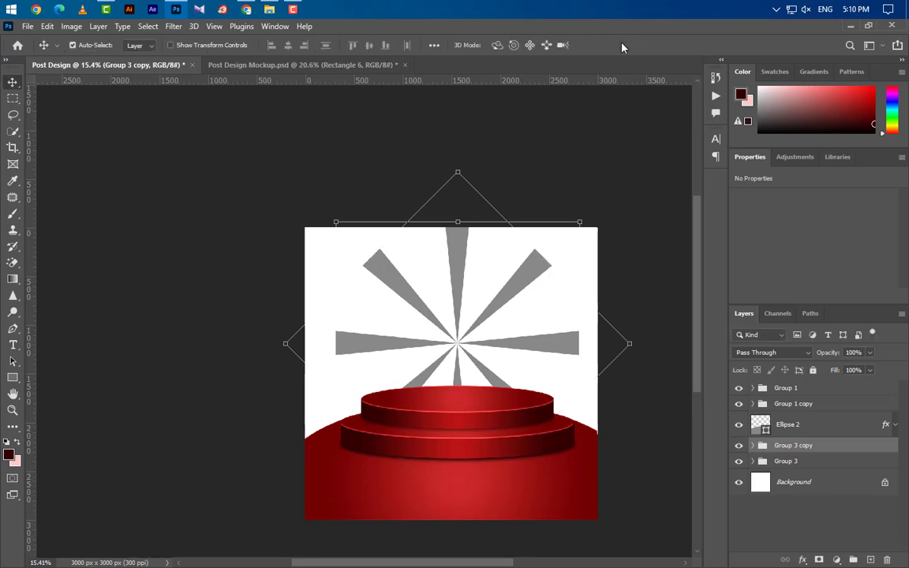
{"action": "left_click", "coordinate": [834, 462], "text": "shift"}
{"action": "left_click", "coordinate": [852, 560]}
- Duplicate Group 4, rotate the copy 22.5°, and group both into Group 5
{"action": "left_click_drag", "start_coordinate": [862, 447], "coordinate": [870, 560]}
{"action": "key", "text": "ctrl+t"}
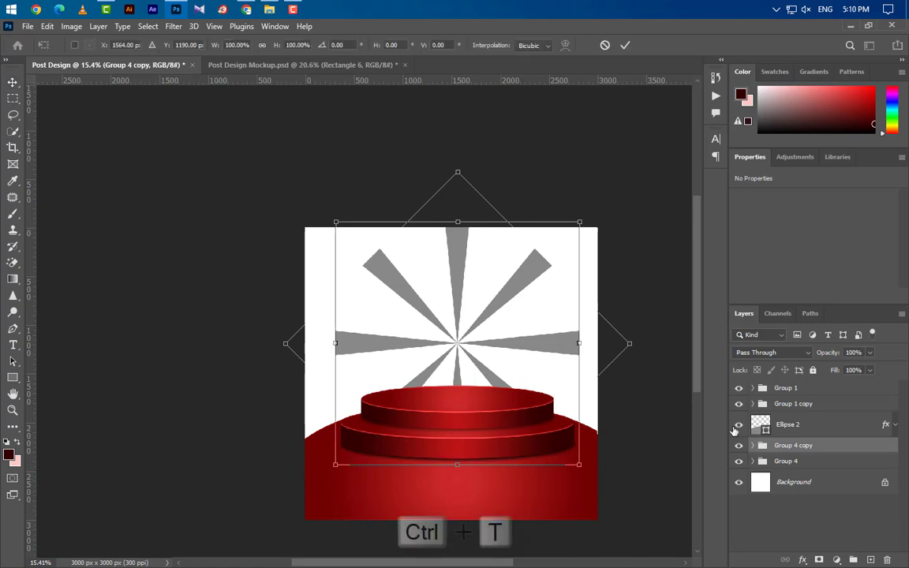
{"action": "double_click", "coordinate": [337, 45]}
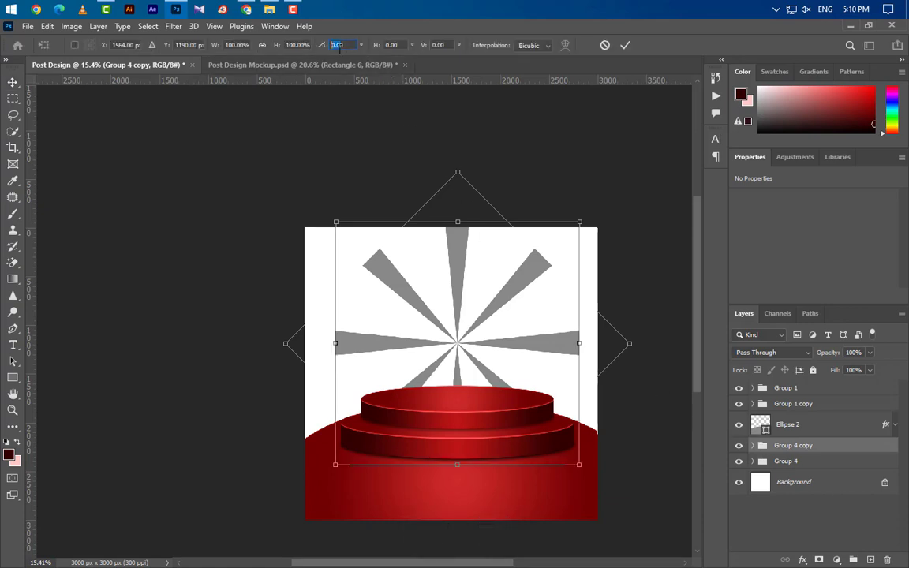
{"action": "type", "text": "22.5"}
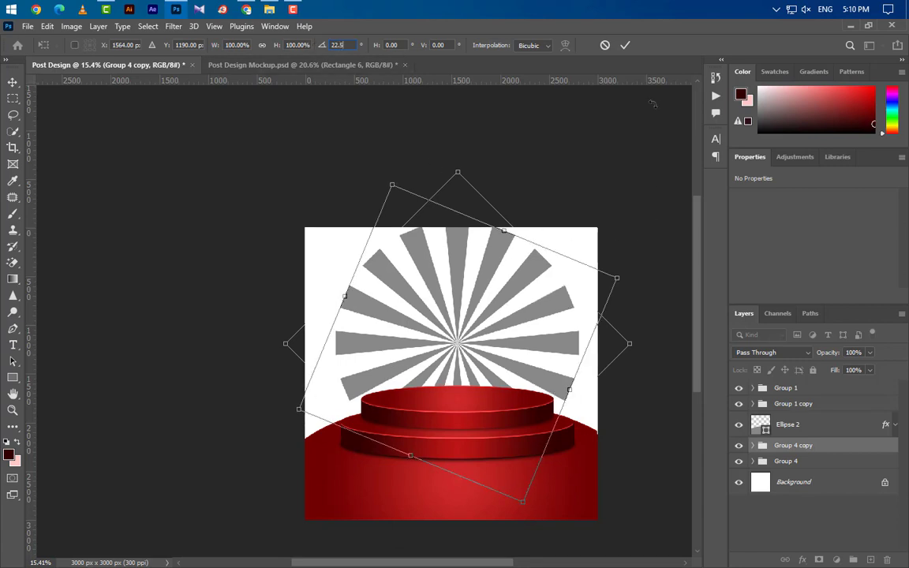
{"action": "left_click", "coordinate": [626, 45]}
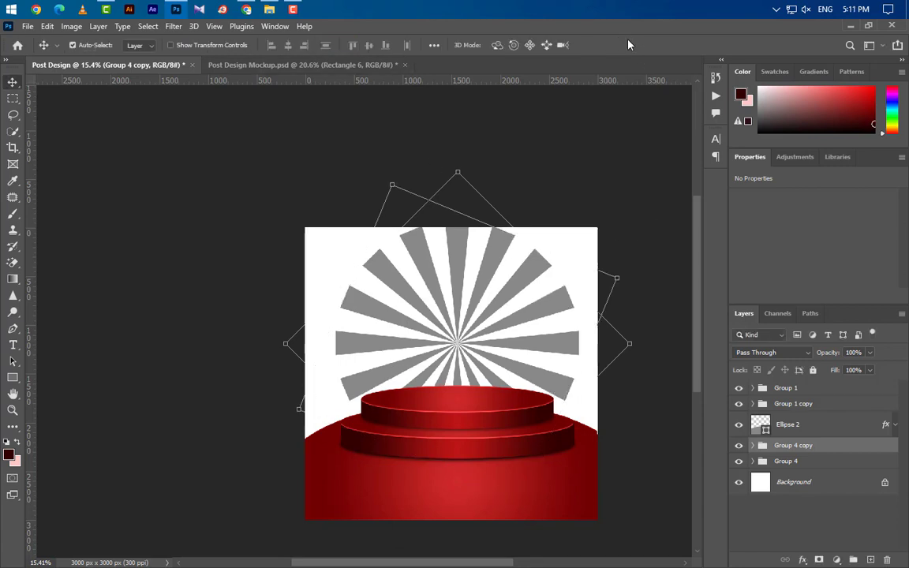
{"action": "left_click", "coordinate": [841, 465], "text": "ctrl"}
{"action": "left_click", "coordinate": [853, 559]}
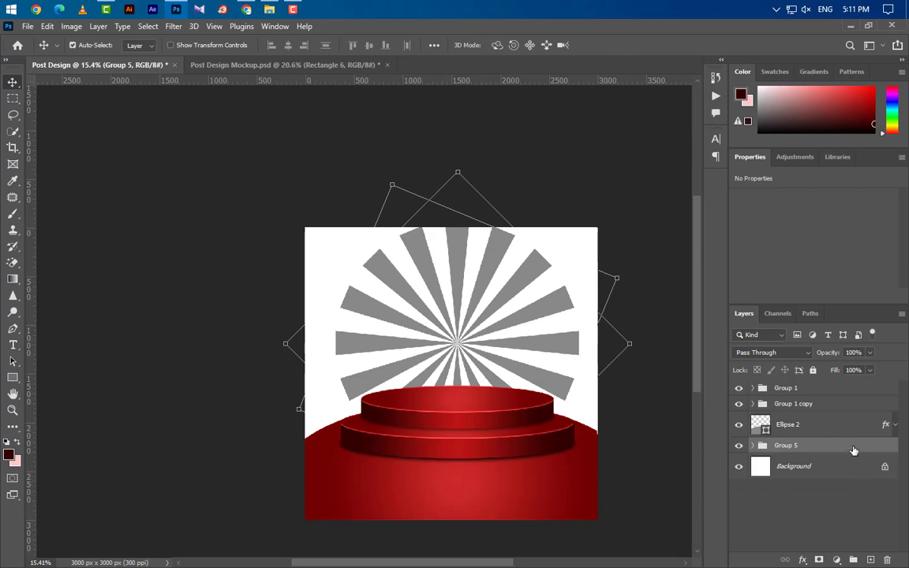
- Duplicate Group 5 and rotate the copy 11.25° to fill the gaps between rays
{"action": "key", "text": "ctrl+j"}
{"action": "key", "text": "ctrl+t"}
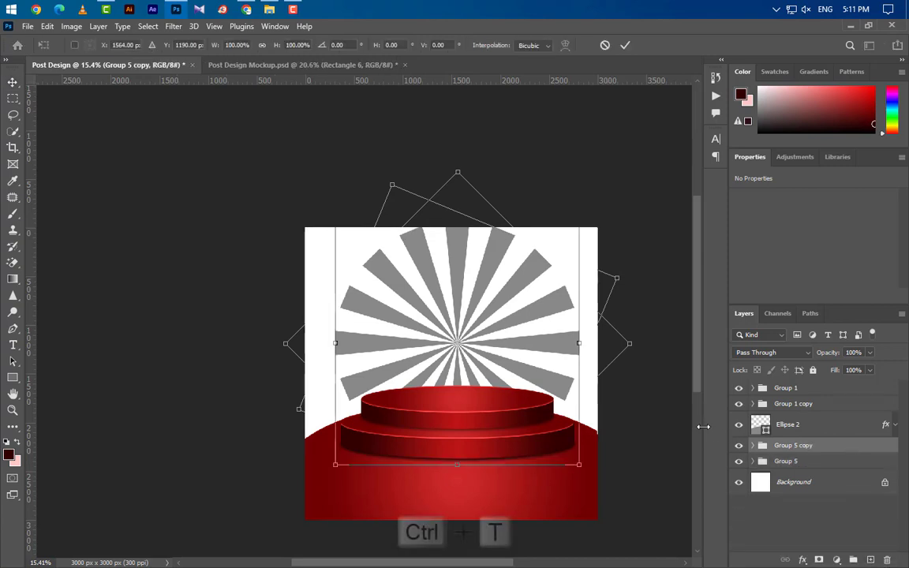
{"action": "left_click_drag", "start_coordinate": [344, 45], "coordinate": [302, 47]}
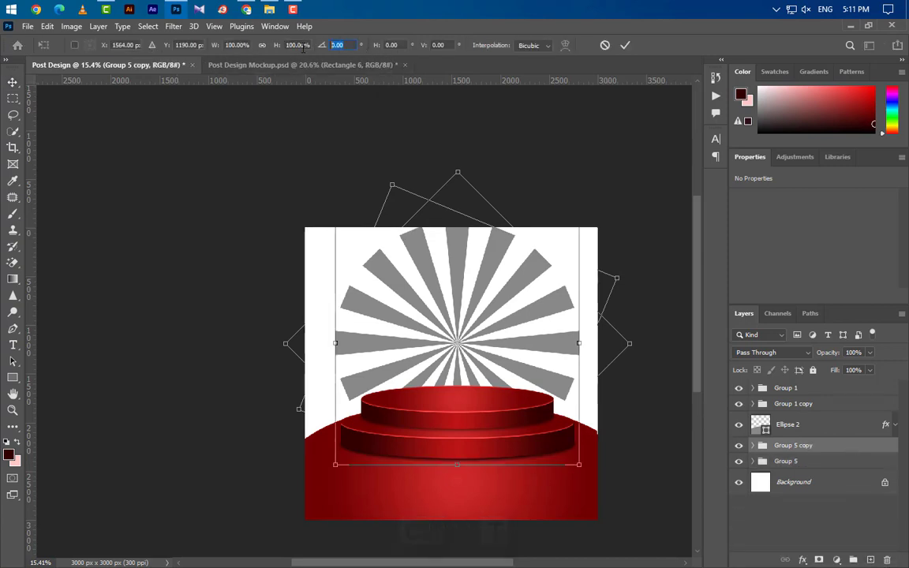
{"action": "type", "text": "11.25"}
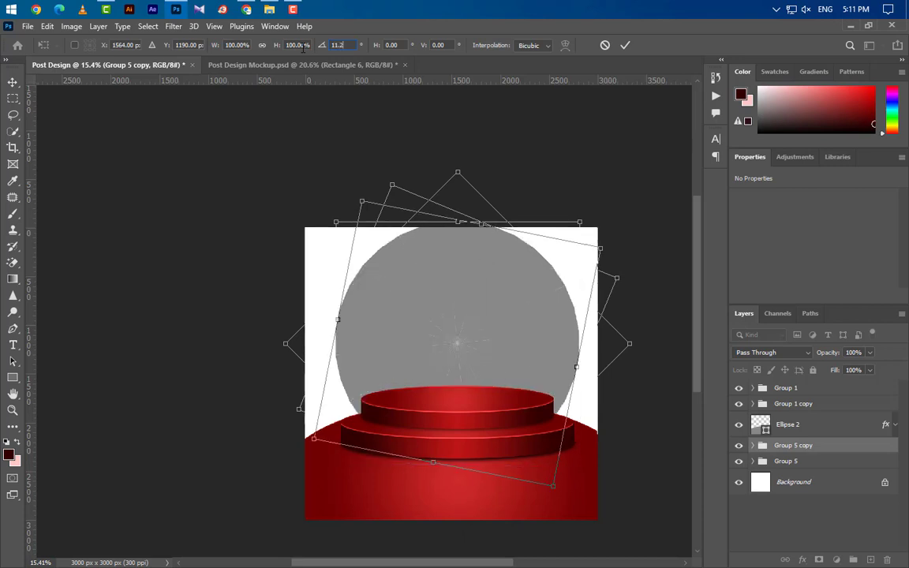
{"action": "left_click", "coordinate": [625, 45]}
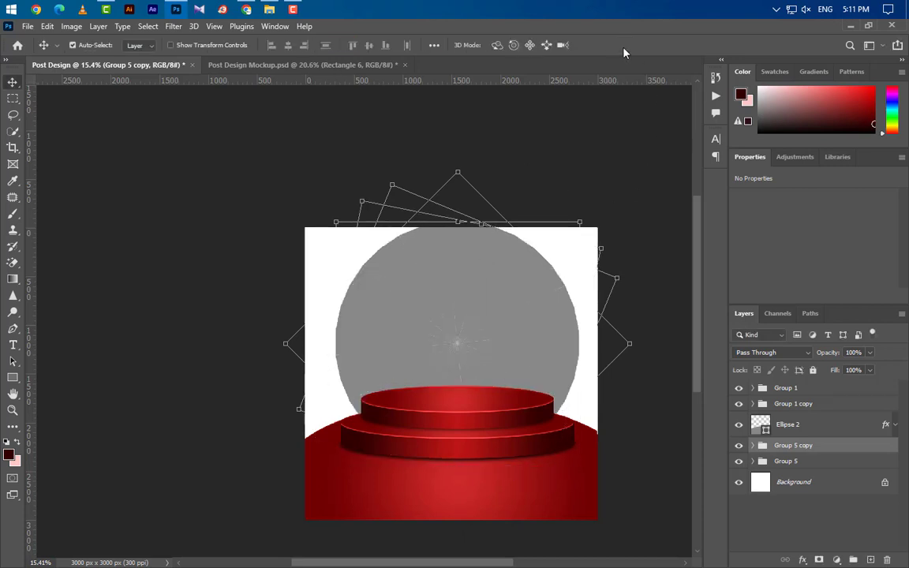
- Convert Group 5 copy and Group 5 into smart objects and select both
{"action": "right_click", "coordinate": [846, 452]}
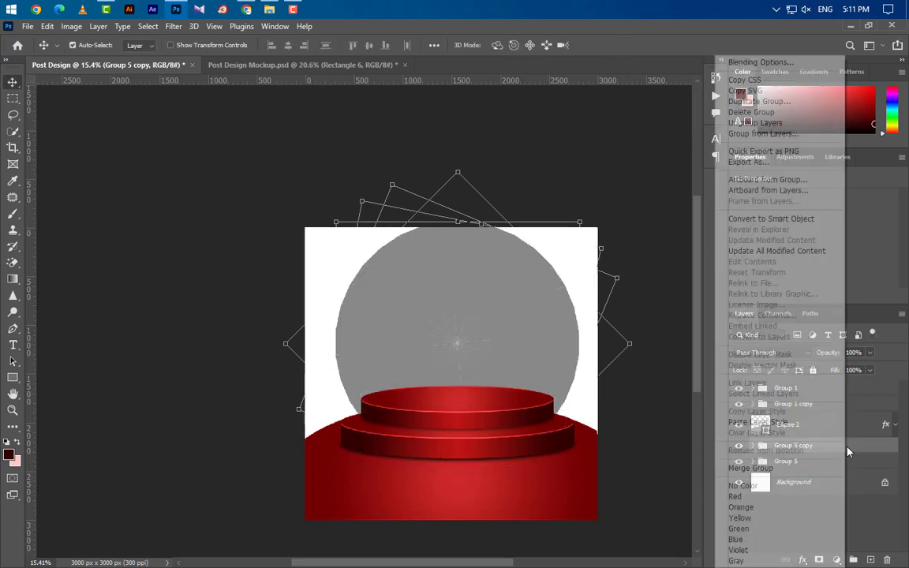
{"action": "left_click", "coordinate": [785, 220]}
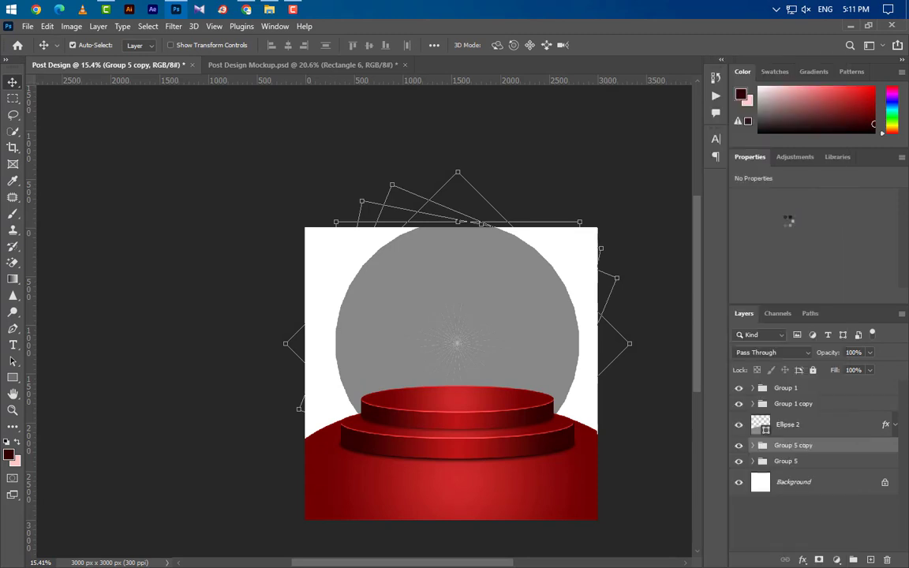
{"action": "left_click", "coordinate": [838, 471]}
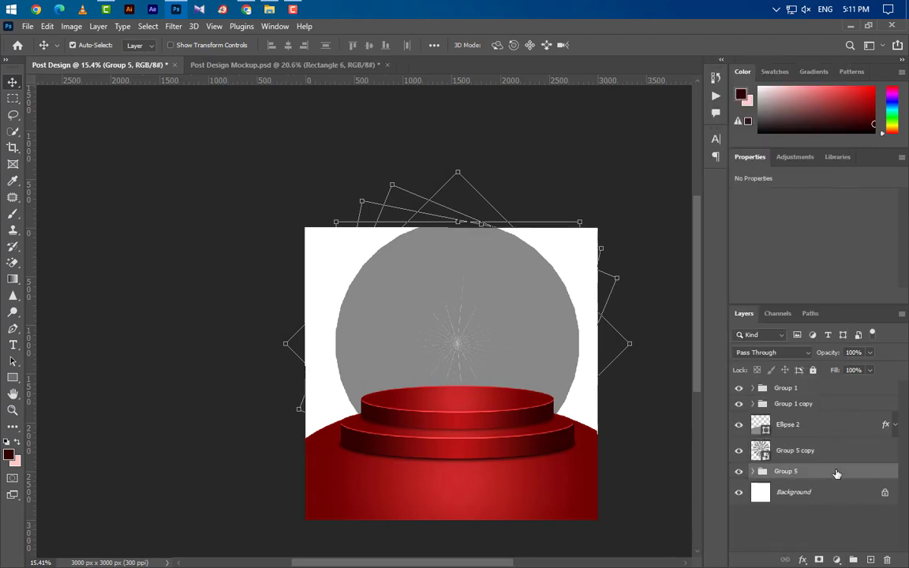
{"action": "right_click", "coordinate": [838, 471]}
{"action": "left_click", "coordinate": [806, 222]}
{"action": "left_click", "coordinate": [831, 456], "text": "shift"}
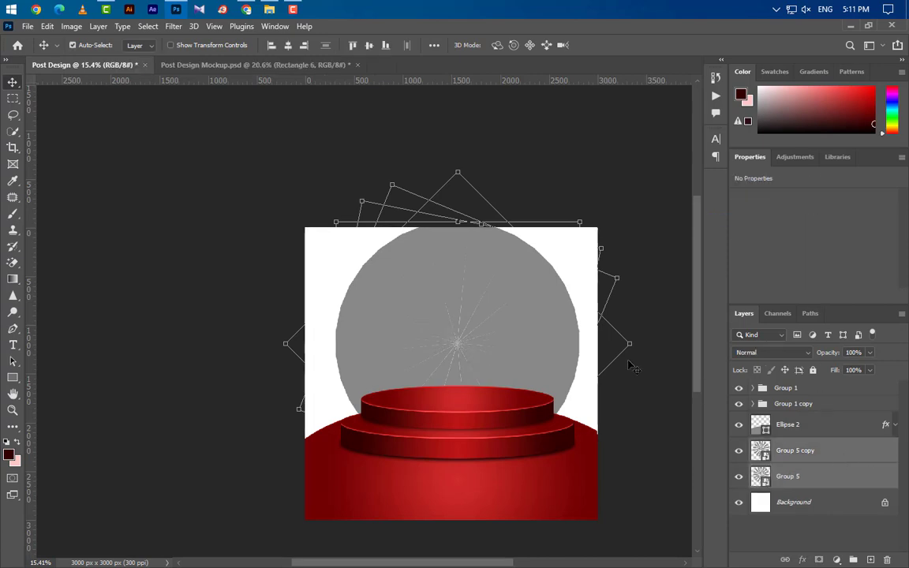
- Scale both sunburst layers to about 177%, shift them up to fill the canvas, and hide Group 5
{"action": "key", "text": "ctrl+t"}
{"action": "scroll", "coordinate": [400, 290], "scroll_direction": "down", "scroll_amount": 3}
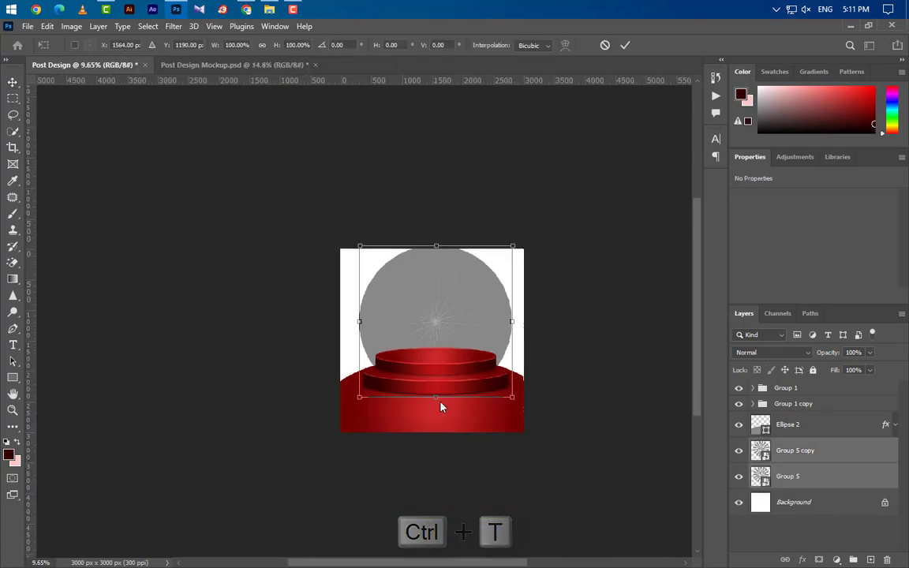
{"action": "left_click_drag", "start_coordinate": [435, 397], "coordinate": [428, 474]}
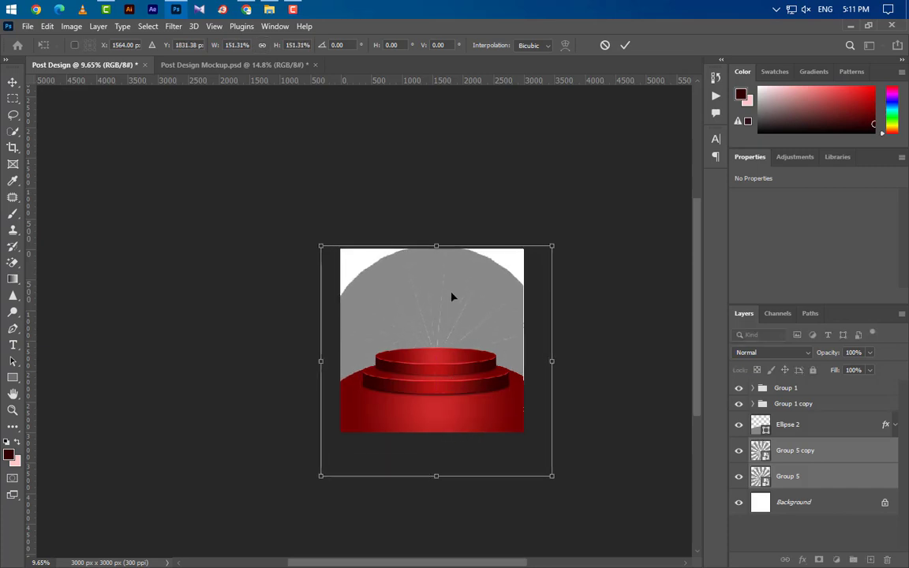
{"action": "left_click_drag", "start_coordinate": [436, 246], "coordinate": [437, 207]}
{"action": "left_click_drag", "start_coordinate": [463, 318], "coordinate": [462, 299]}
{"action": "scroll", "coordinate": [451, 391], "scroll_direction": "up", "scroll_amount": 5}
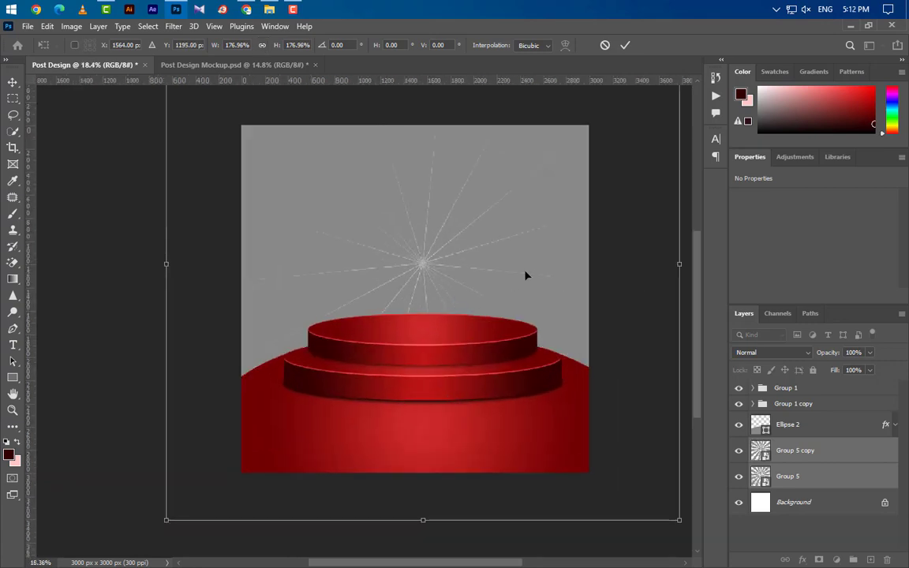
{"action": "left_click", "coordinate": [625, 45]}
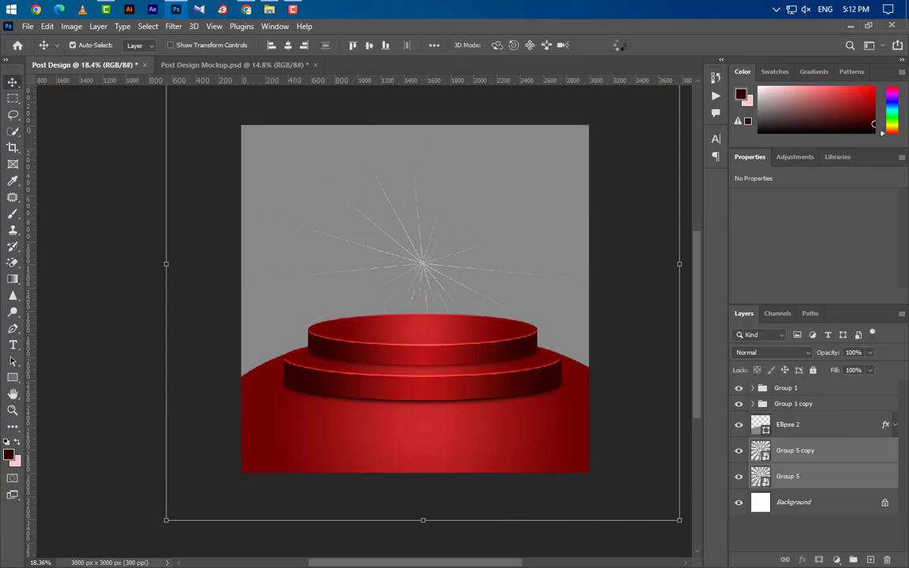
{"action": "scroll", "coordinate": [485, 242], "scroll_direction": "up", "scroll_amount": 1}
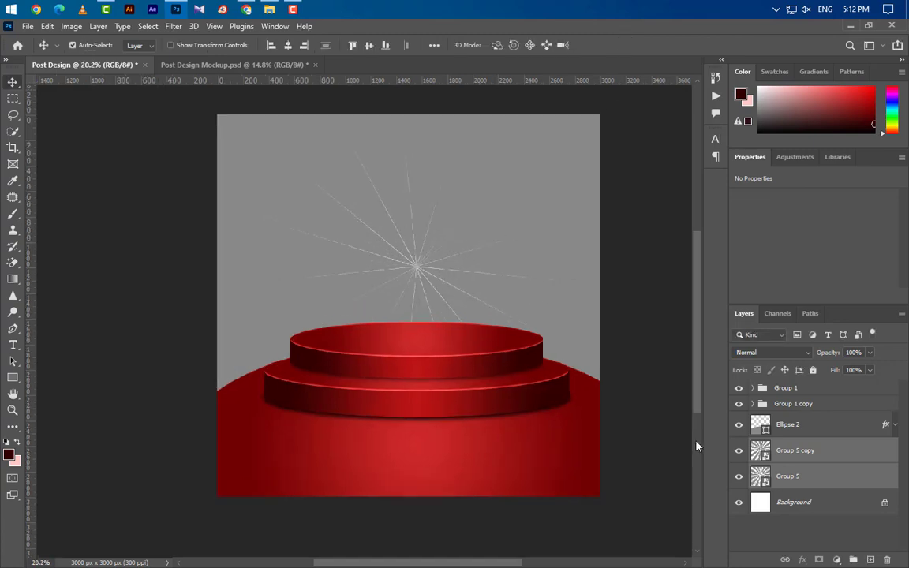
{"action": "left_click", "coordinate": [737, 479]}
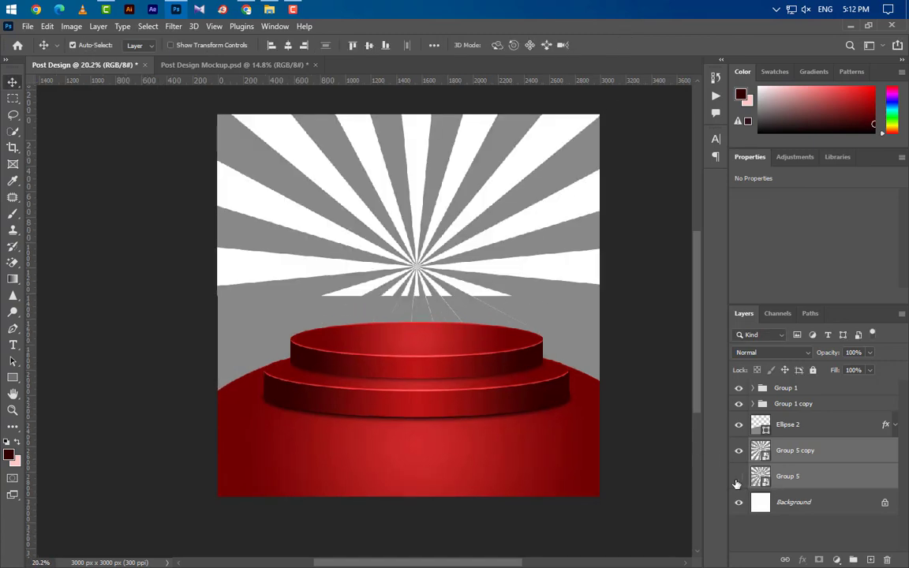
- Give Group 5 copy a reversed radial gradient overlay running from 1c1d20 to 33363b
{"action": "left_click", "coordinate": [829, 453]}
{"action": "double_click", "coordinate": [863, 457]}
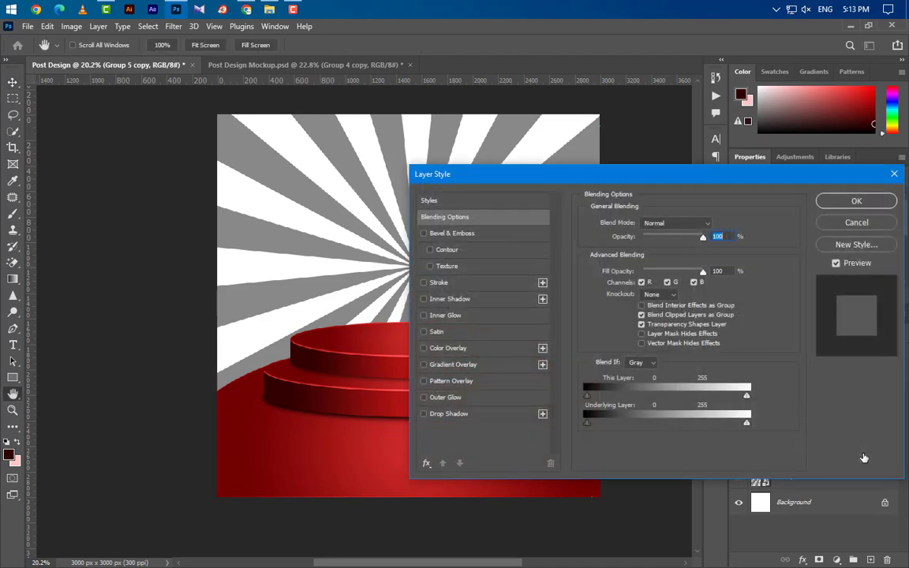
{"action": "left_click", "coordinate": [488, 368]}
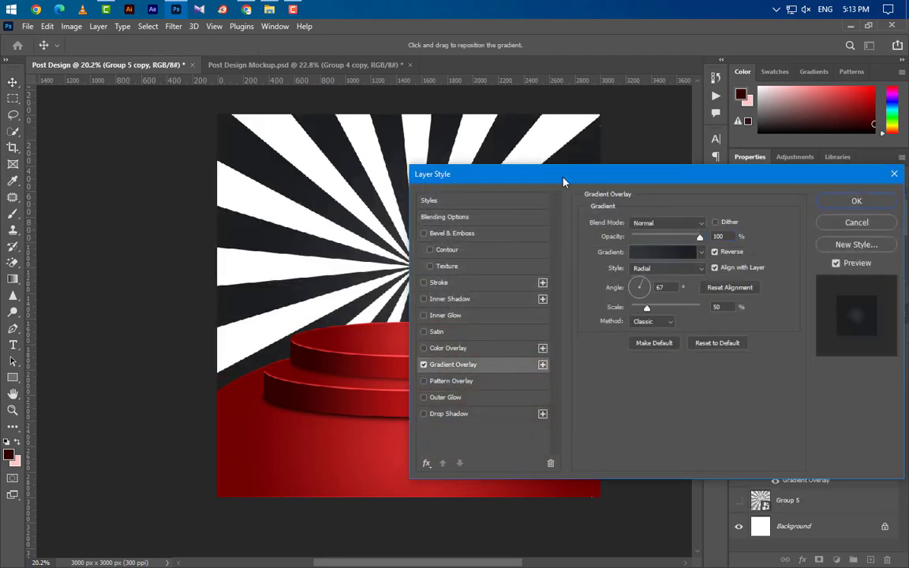
{"action": "left_click_drag", "start_coordinate": [564, 183], "coordinate": [697, 180]}
{"action": "left_click", "coordinate": [810, 252]}
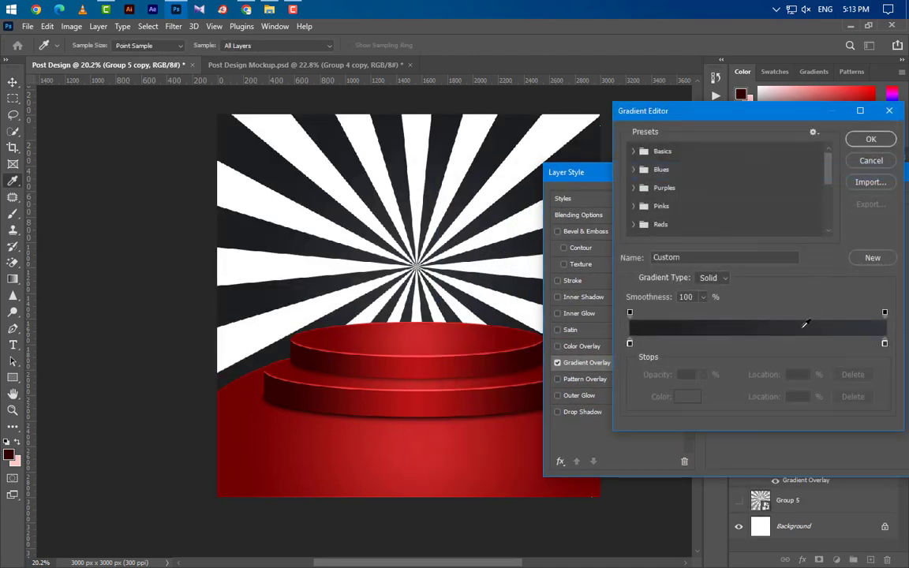
{"action": "double_click", "coordinate": [630, 344]}
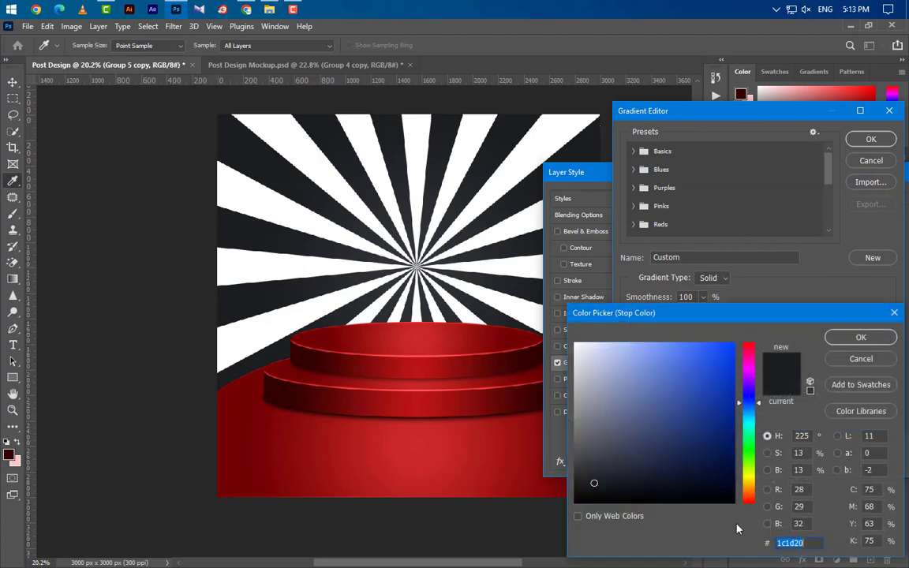
{"action": "left_click", "coordinate": [883, 338]}
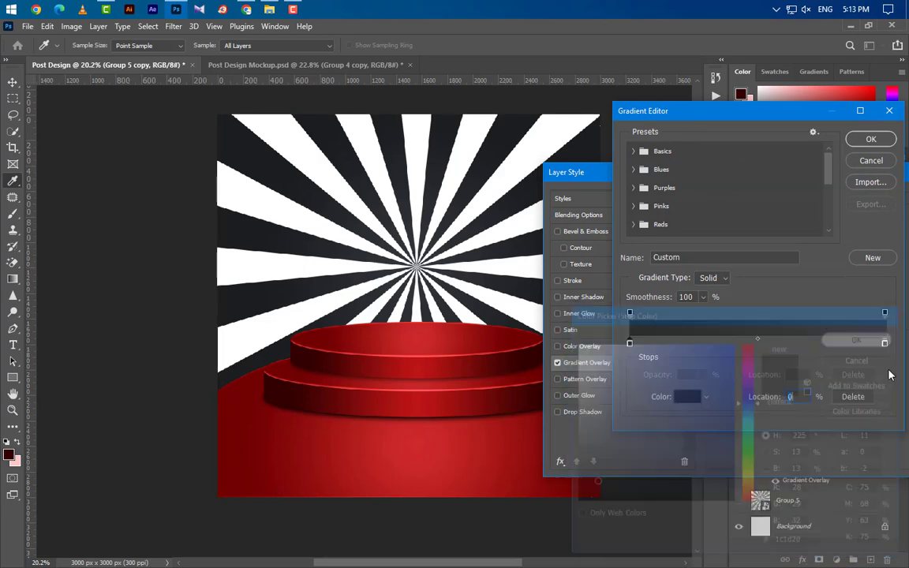
{"action": "double_click", "coordinate": [884, 345]}
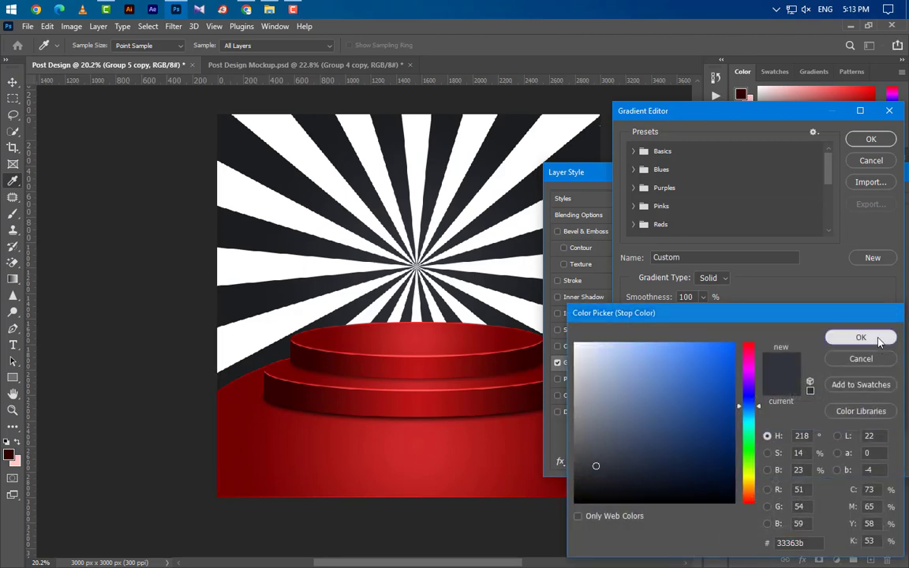
{"action": "left_click", "coordinate": [860, 337]}
{"action": "left_click", "coordinate": [871, 138]}
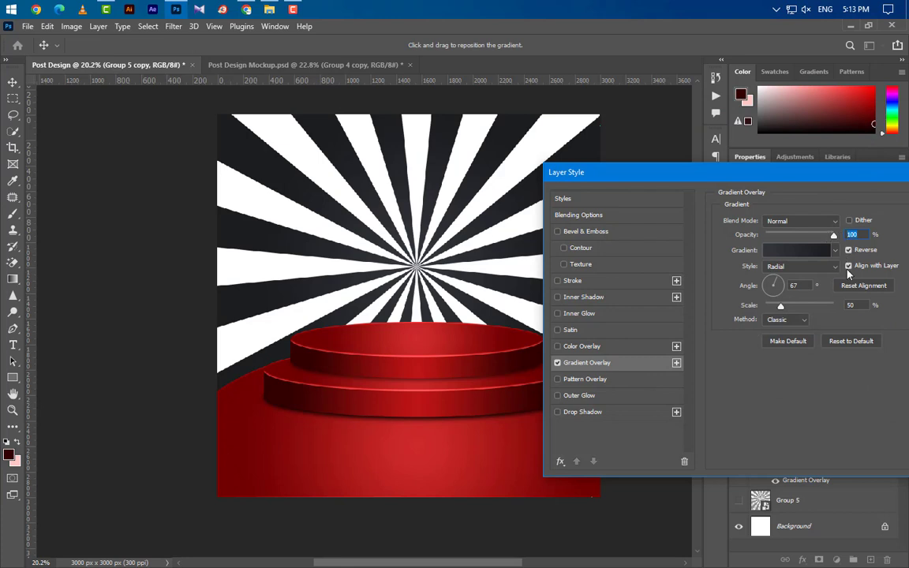
{"action": "left_click", "coordinate": [805, 266]}
{"action": "left_click", "coordinate": [795, 289]}
- Add a 5 px dark grey inside stroke to Group 5 copy and apply the styles
{"action": "left_click", "coordinate": [617, 284]}
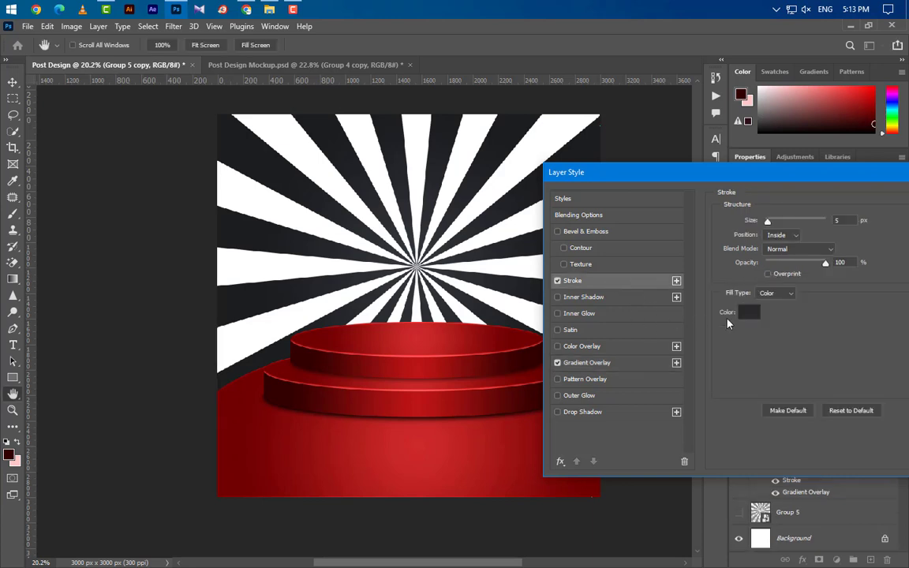
{"action": "left_click", "coordinate": [785, 237]}
{"action": "left_click", "coordinate": [747, 315]}
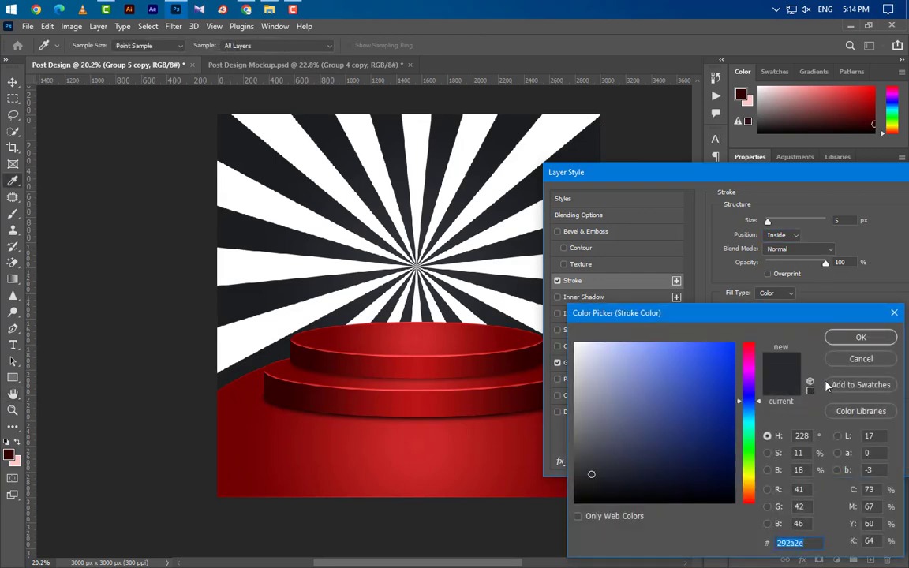
{"action": "left_click", "coordinate": [859, 337]}
{"action": "left_click_drag", "start_coordinate": [832, 182], "coordinate": [513, 224]}
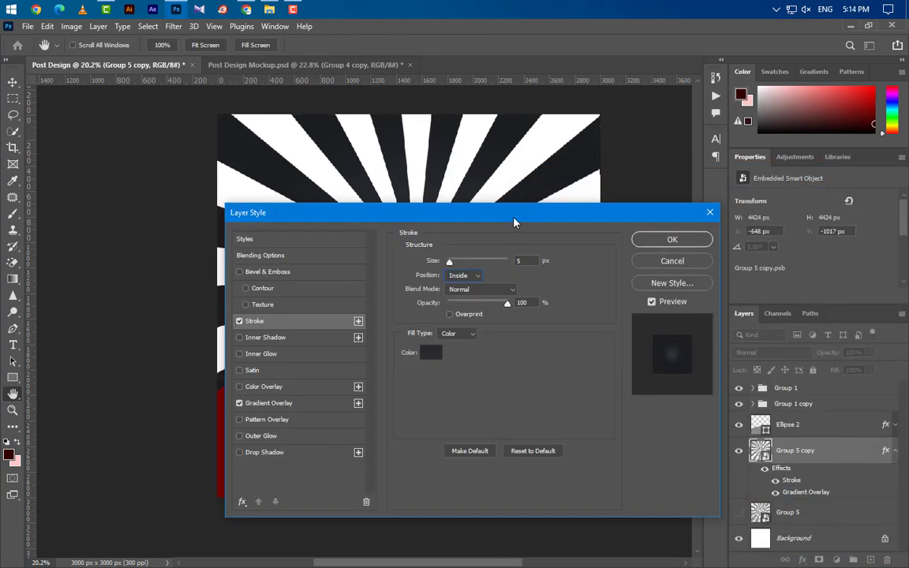
{"action": "left_click", "coordinate": [694, 240]}
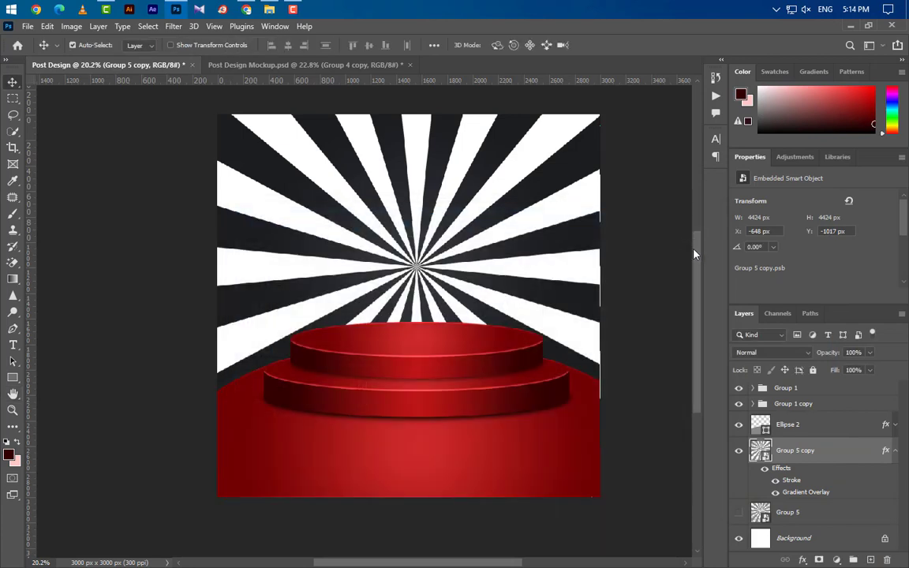
- Show Group 5 again and give it an unreversed radial gradient overlay at 100% scale
{"action": "left_click", "coordinate": [896, 451]}
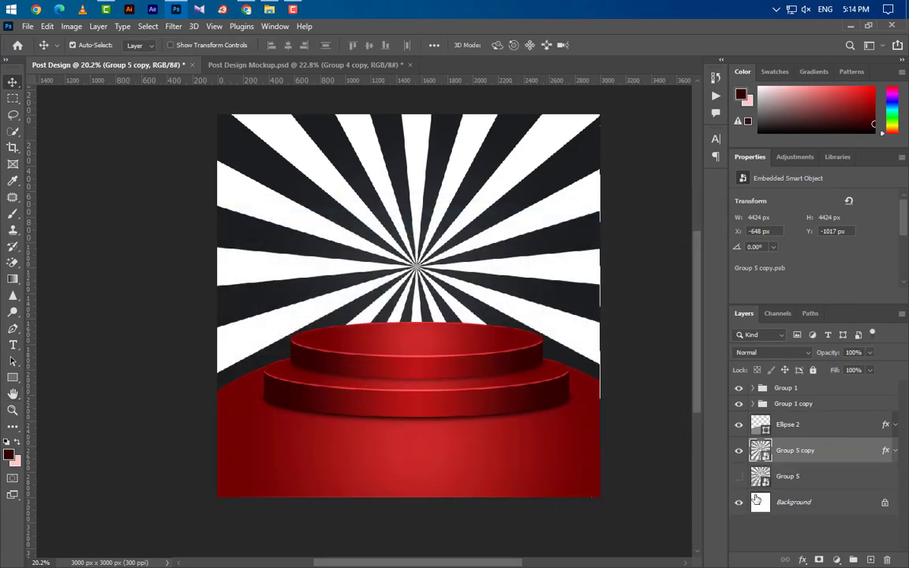
{"action": "left_click", "coordinate": [739, 476]}
{"action": "left_click", "coordinate": [836, 478]}
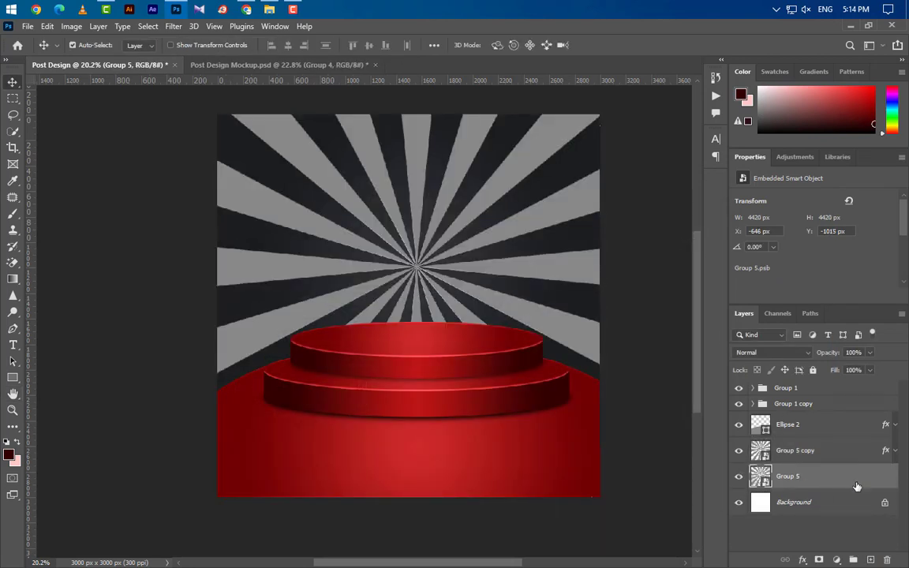
{"action": "double_click", "coordinate": [856, 486]}
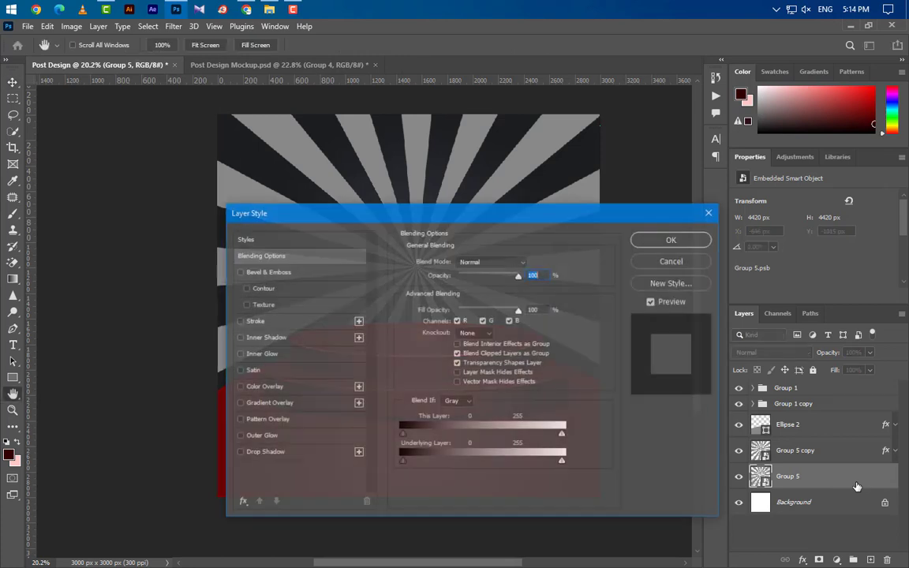
{"action": "left_click", "coordinate": [303, 407]}
{"action": "left_click_drag", "start_coordinate": [565, 222], "coordinate": [808, 229]}
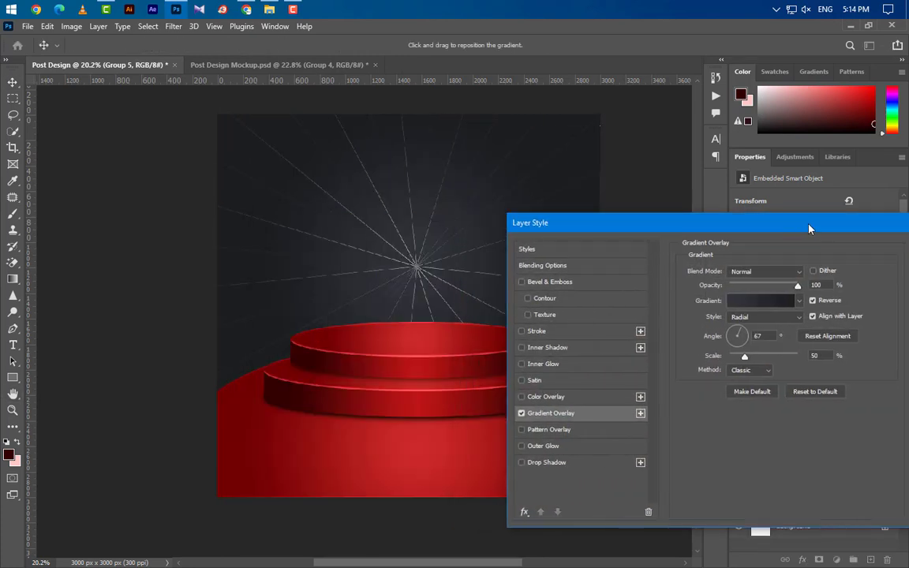
{"action": "left_click", "coordinate": [813, 301]}
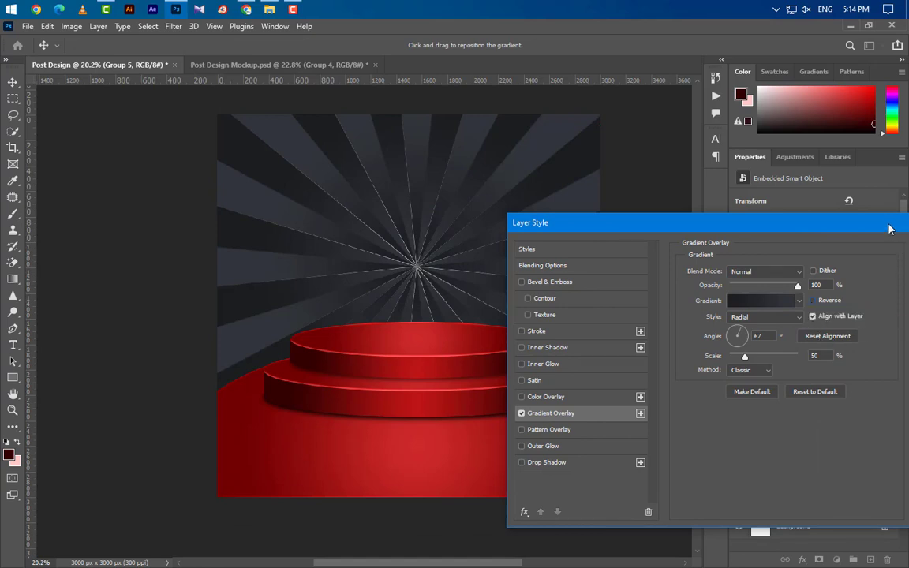
{"action": "left_click_drag", "start_coordinate": [889, 229], "coordinate": [796, 245]}
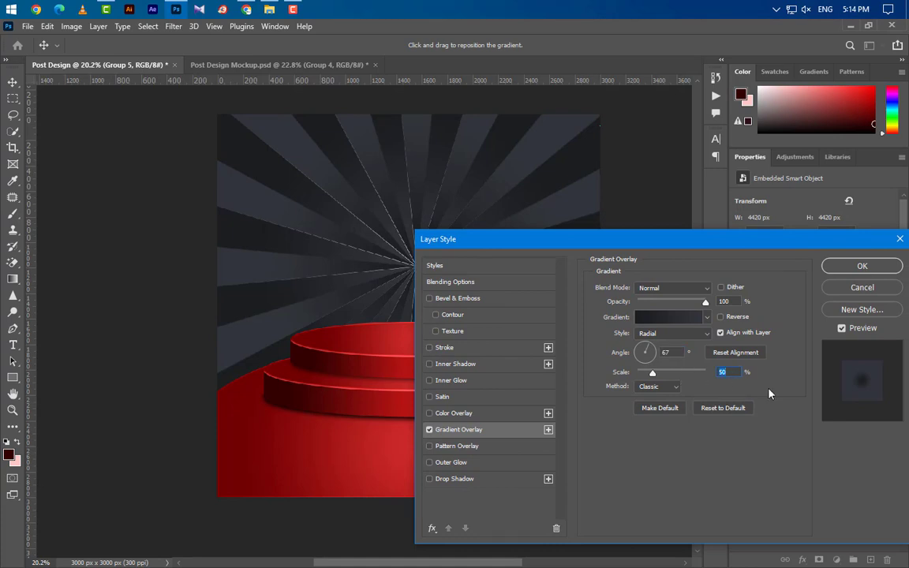
{"action": "type", "text": "100"}
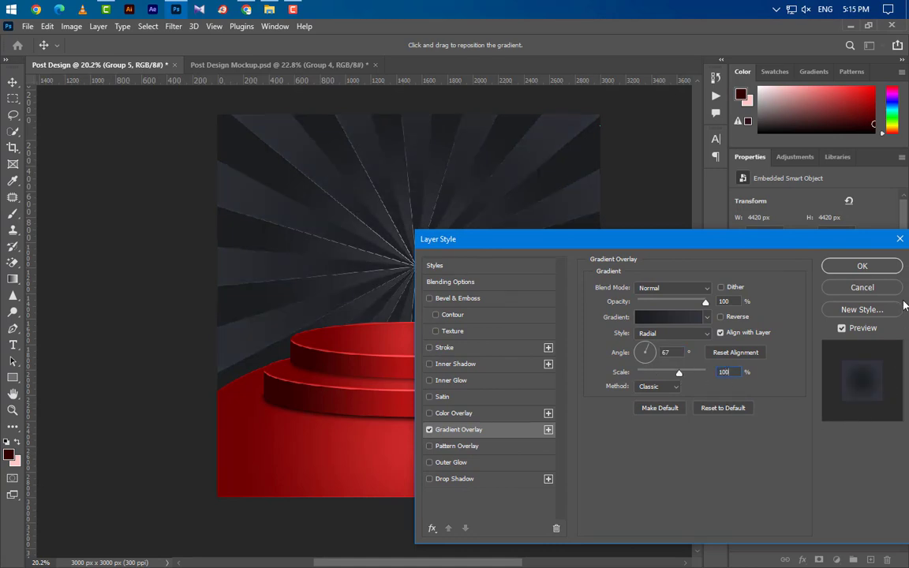
{"action": "left_click", "coordinate": [862, 267]}
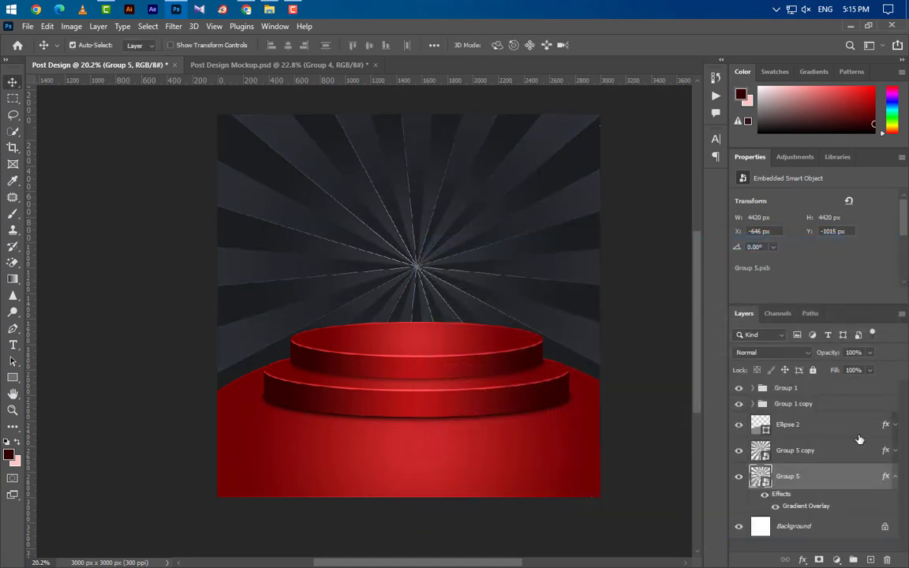
{"action": "left_click", "coordinate": [846, 529]}
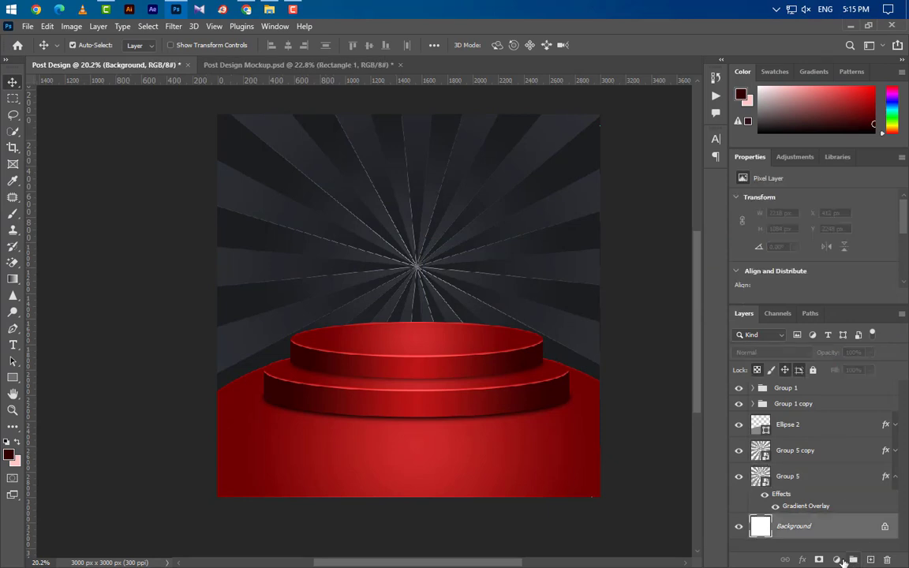
- Add a solid colour fill layer in dark 1c1d1e above the Background
{"action": "left_click", "coordinate": [836, 559]}
{"action": "left_click", "coordinate": [829, 337]}
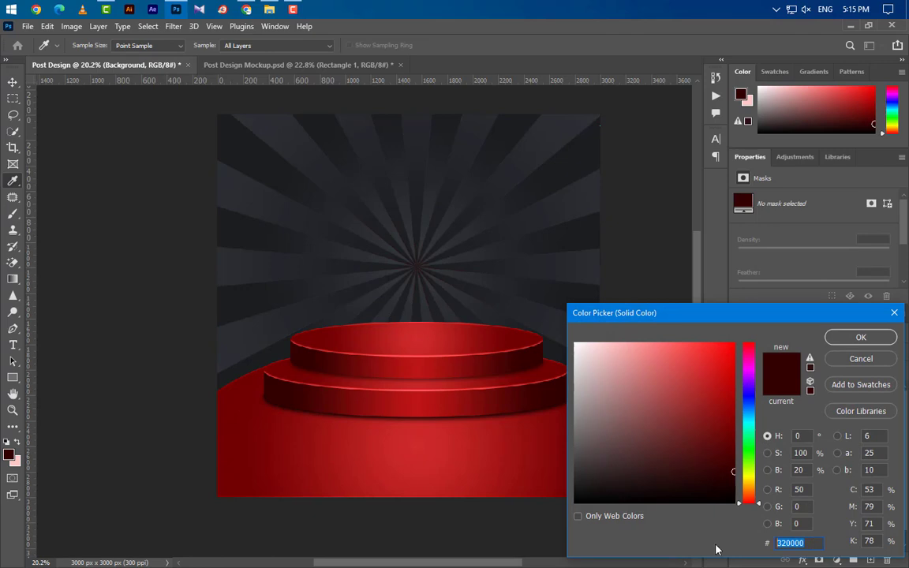
{"action": "type", "text": "1c1d1e"}
{"action": "left_click", "coordinate": [860, 337]}
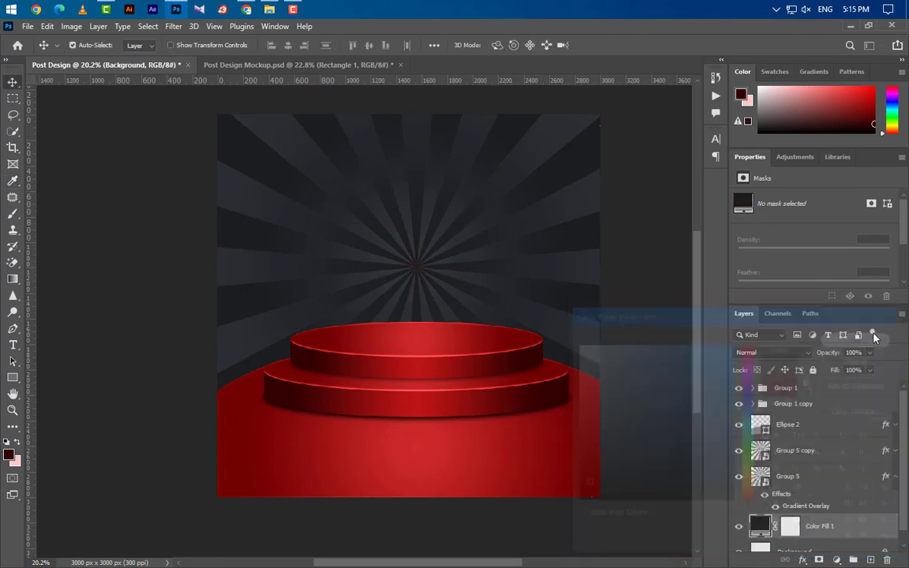
{"action": "left_click", "coordinate": [895, 478]}
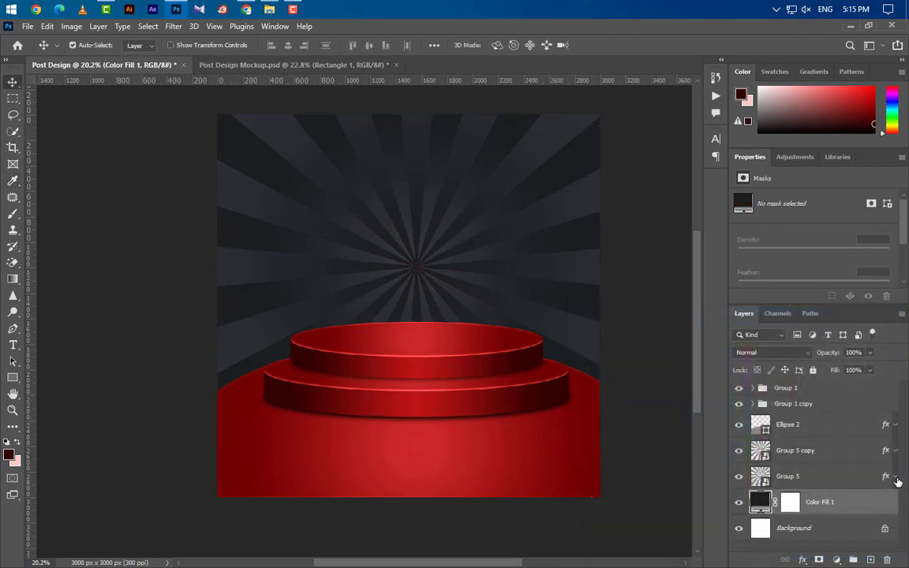
- Create New Guide Layout margin guides 100 px from the top, left, bottom and right
{"action": "scroll", "coordinate": [316, 237], "scroll_direction": "up", "scroll_amount": 1}
{"action": "left_click", "coordinate": [219, 27]}
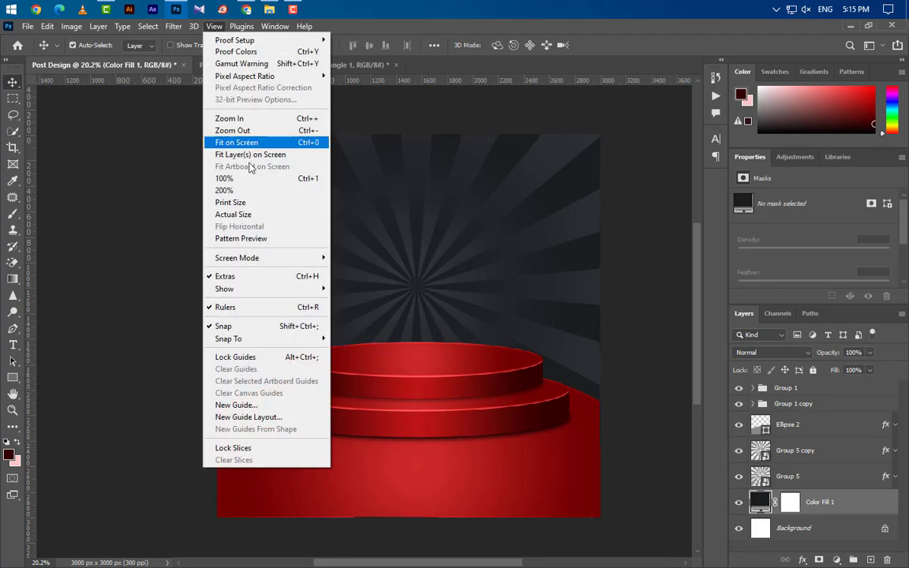
{"action": "left_click", "coordinate": [264, 417]}
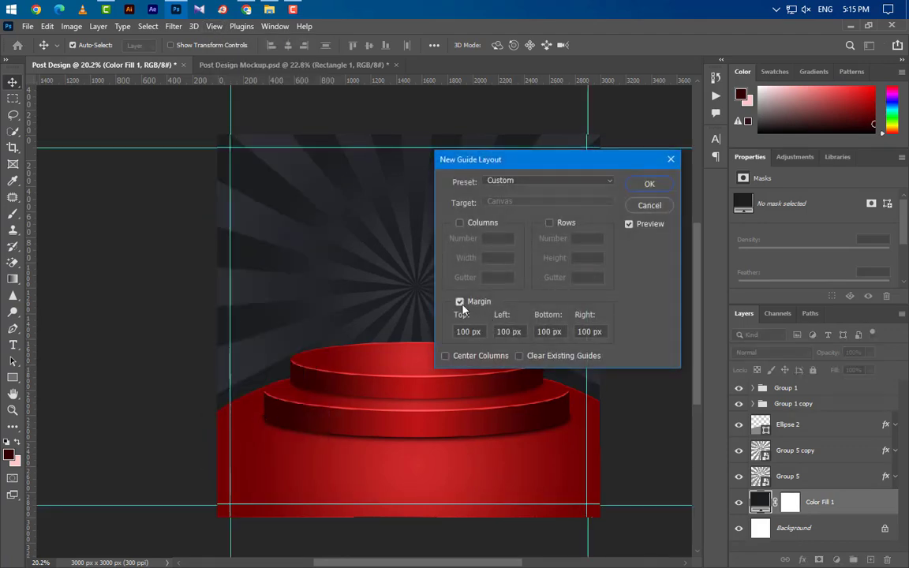
{"action": "double_click", "coordinate": [466, 331]}
{"action": "key", "text": "Tab"}
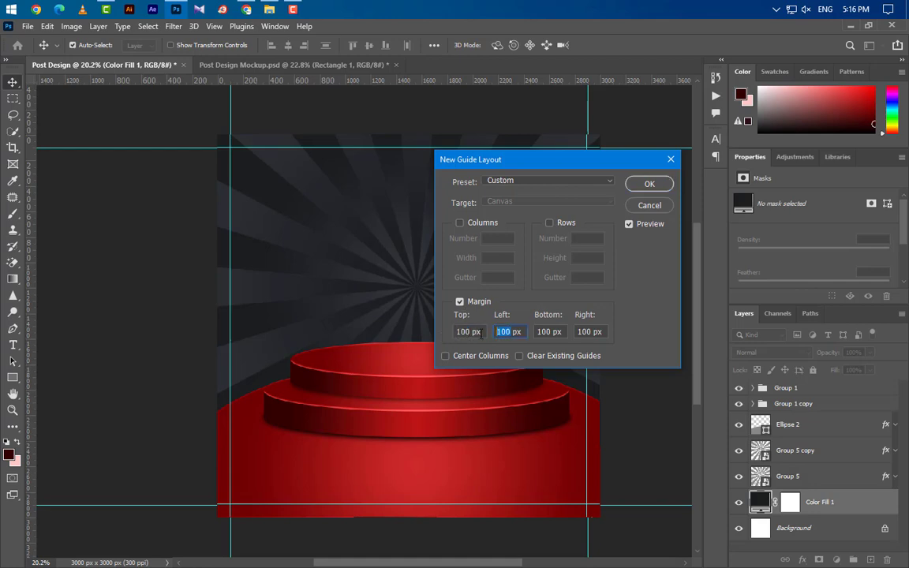
{"action": "left_click", "coordinate": [648, 183]}
{"action": "scroll", "coordinate": [458, 339], "scroll_direction": "up", "scroll_amount": 2}
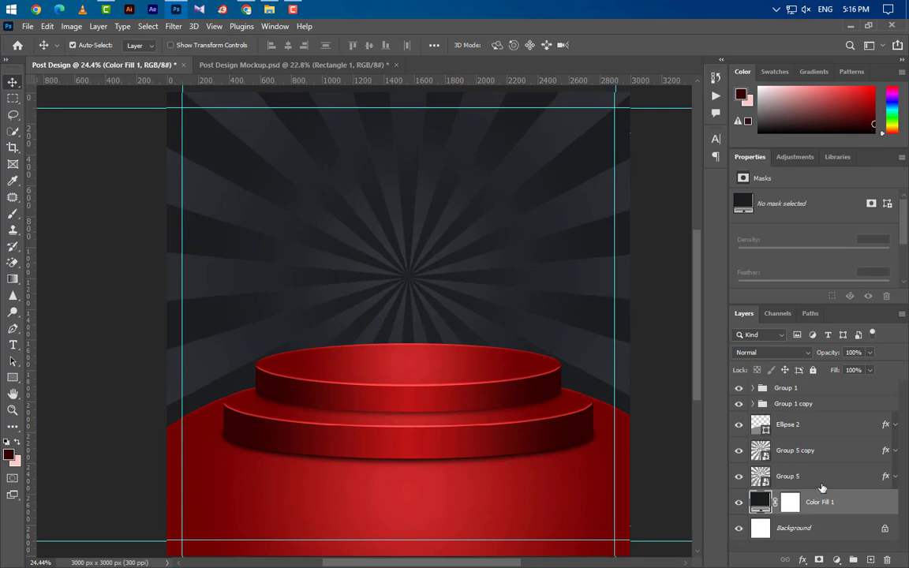
- Group the Ellipse 2, Group 1 copy and Group 1 podium layers together
{"action": "left_click", "coordinate": [824, 428]}
{"action": "left_click", "coordinate": [835, 403], "text": "ctrl"}
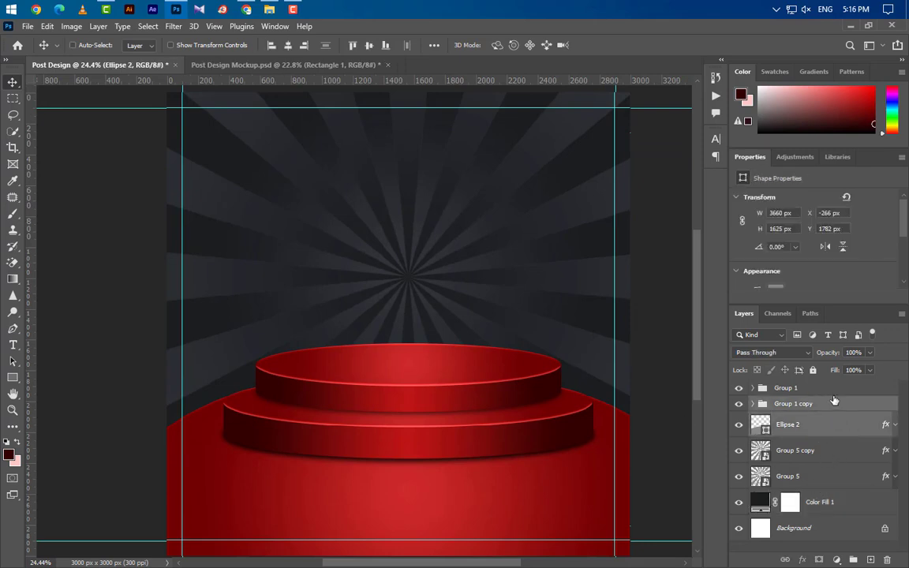
{"action": "left_click", "coordinate": [836, 390], "text": "ctrl"}
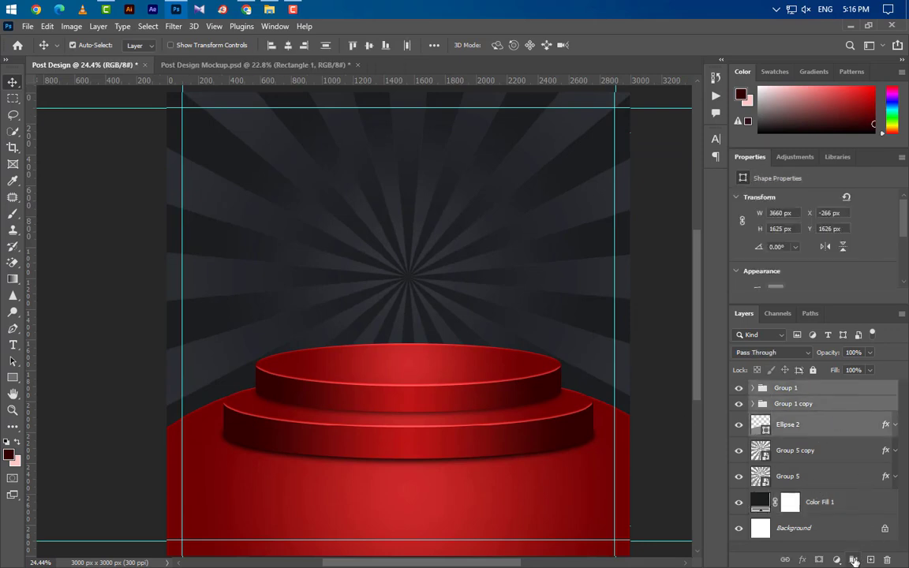
{"action": "left_click", "coordinate": [853, 559]}
- Centre the podium group horizontally on the canvas and nudge it downward
{"action": "key", "text": "ctrl+a"}
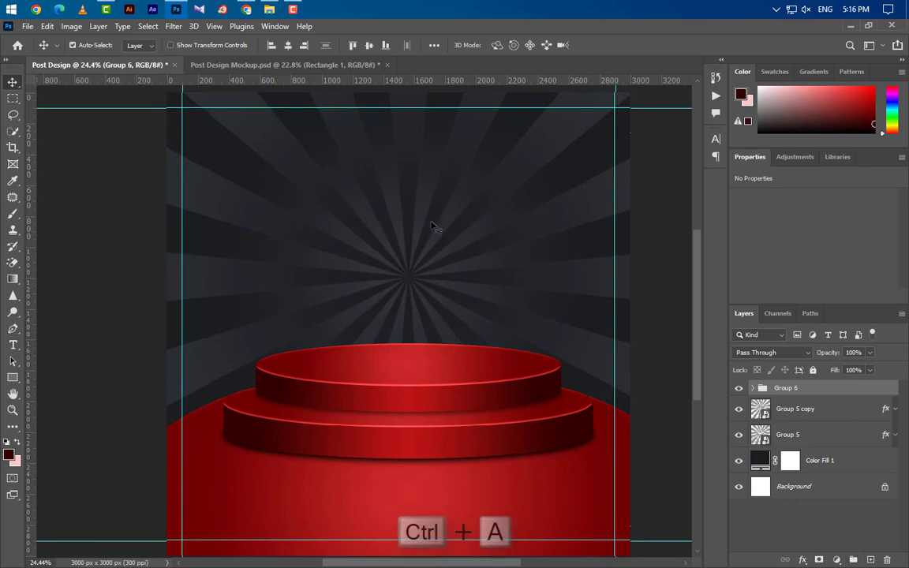
{"action": "left_click", "coordinate": [289, 47]}
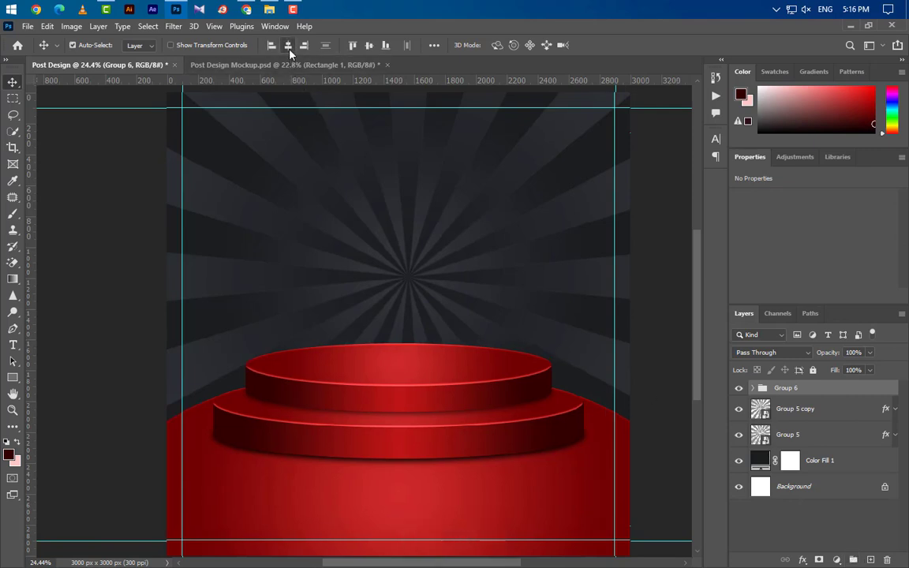
{"action": "key", "text": "ctrl+d"}
{"action": "key", "text": "shift+Down"}
{"action": "key", "text": "shift+Down"}
{"action": "key", "text": "shift+Down"}
{"action": "key", "text": "shift+Down"}
{"action": "key", "text": "shift+Down"}
{"action": "key", "text": "shift+Down"}
{"action": "key", "text": "shift+Down"}
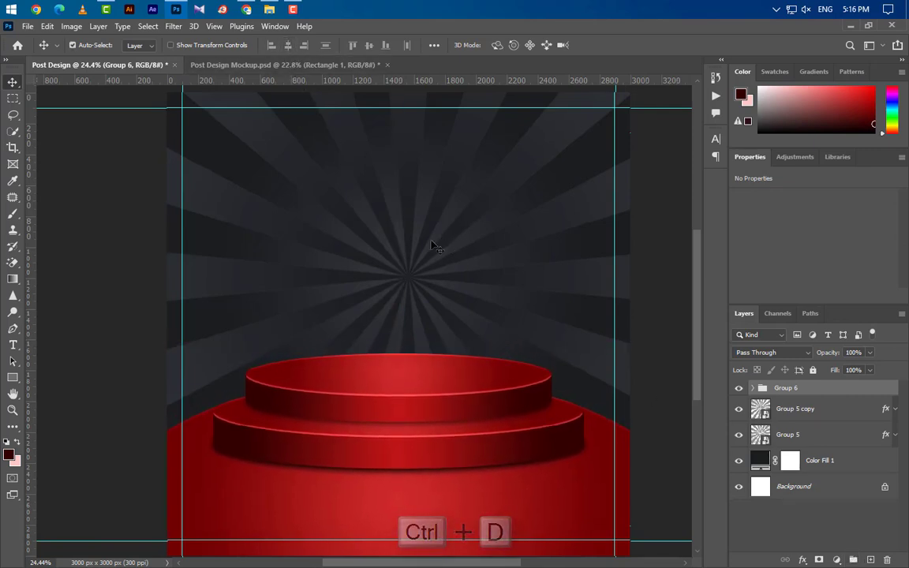
{"action": "key", "text": "shift+Down"}
{"action": "key", "text": "shift+Down"}
{"action": "key", "text": "shift+Down"}
{"action": "key", "text": "shift+Down"}
{"action": "key", "text": "shift+Down"}
{"action": "key", "text": "shift+Down"}
{"action": "key", "text": "shift+Down"}
{"action": "key", "text": "shift+Down"}
{"action": "key", "text": "shift+Down"}
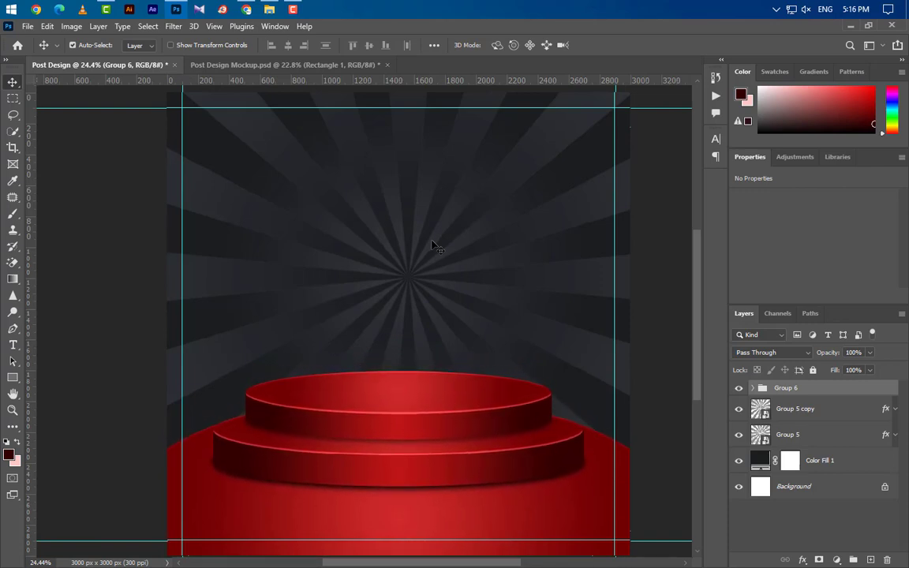
{"action": "key", "text": "shift+Down"}
{"action": "key", "text": "shift+Down"}
{"action": "key", "text": "shift+Down"}
{"action": "key", "text": "shift+Down"}
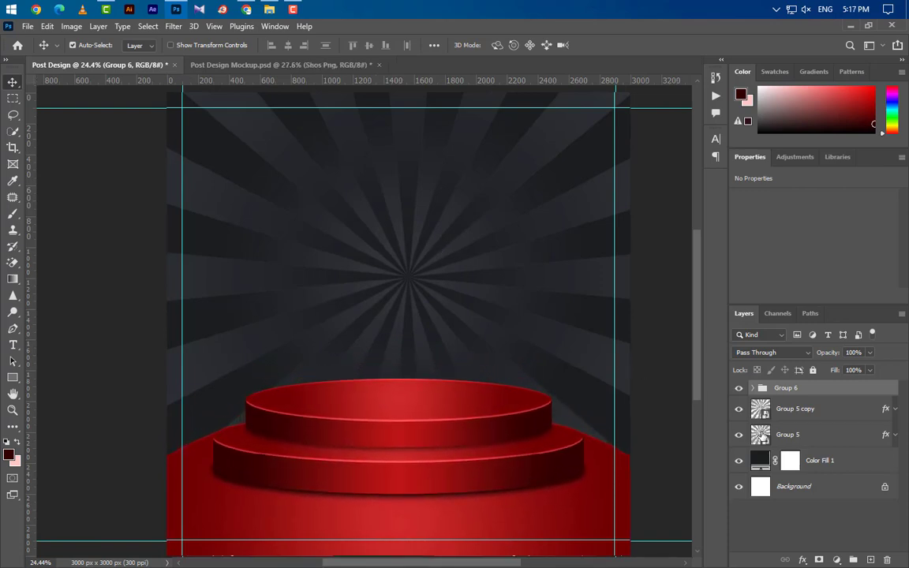
- Centre the Group 5 and Group 5 copy sunburst layers horizontally on the canvas
{"action": "key", "text": "ctrl+a"}
{"action": "left_click", "coordinate": [823, 420]}
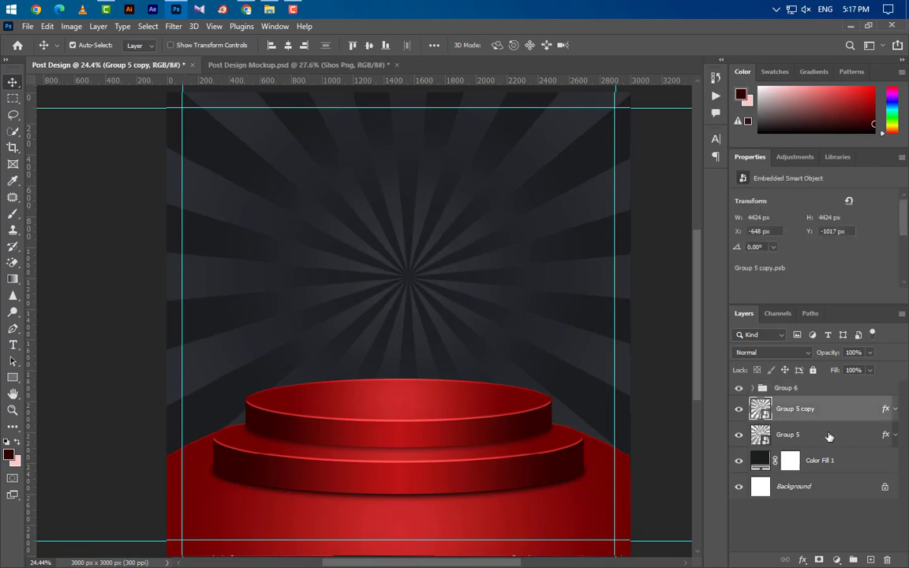
{"action": "left_click", "coordinate": [831, 436], "text": "ctrl"}
{"action": "key", "text": "ctrl+a"}
{"action": "left_click", "coordinate": [289, 47]}
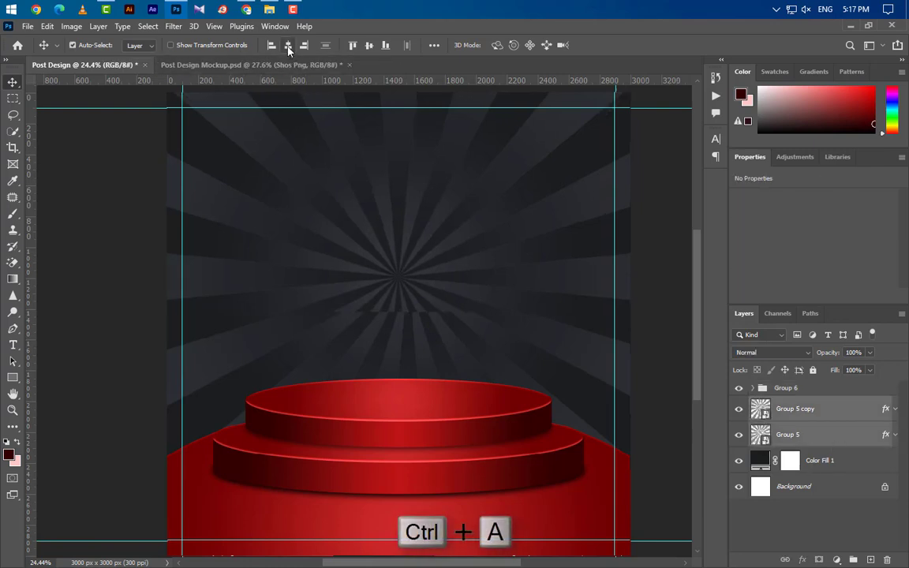
{"action": "key", "text": "ctrl+d"}
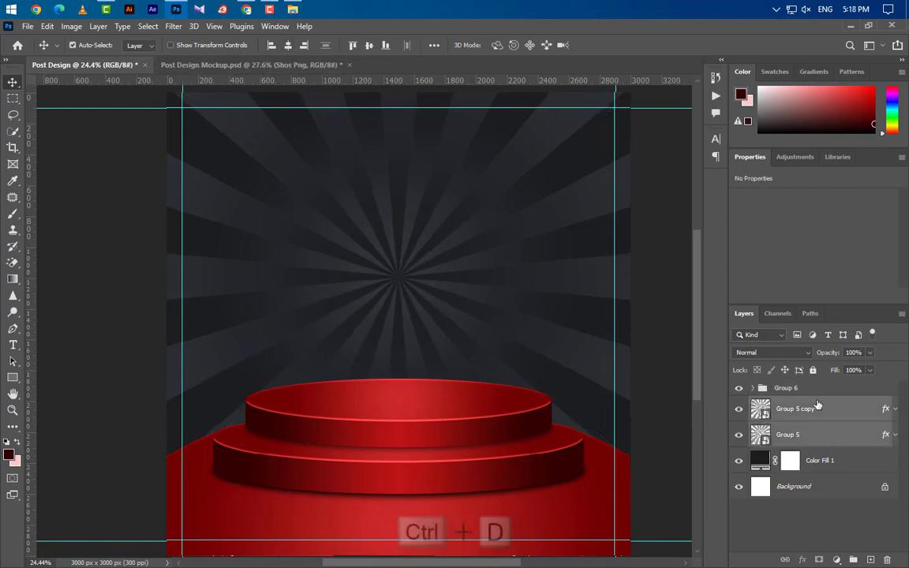
- Drag the Shoes Png (7) sneaker image into the design above the podium group
{"action": "left_click", "coordinate": [763, 387]}
{"action": "left_click", "coordinate": [849, 26]}
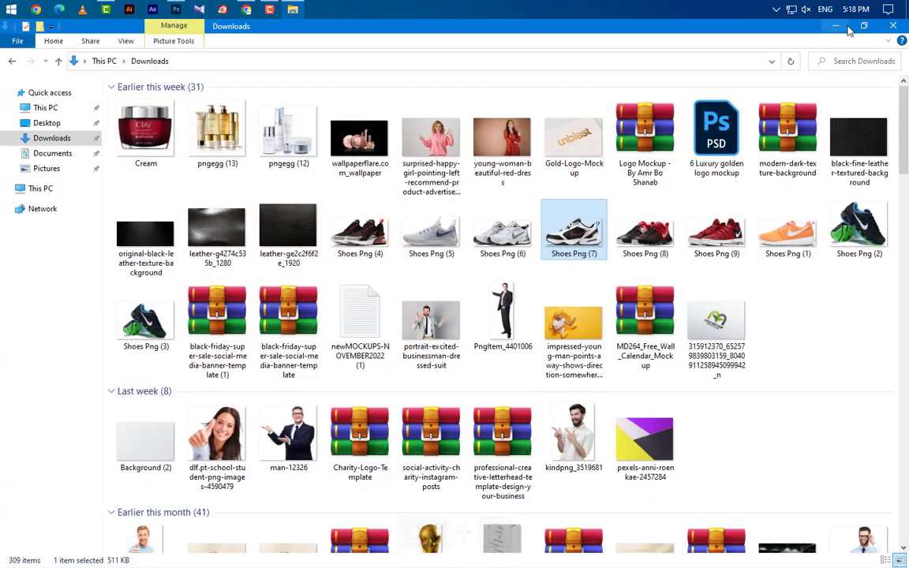
{"action": "left_click_drag", "start_coordinate": [568, 225], "coordinate": [347, 332]}
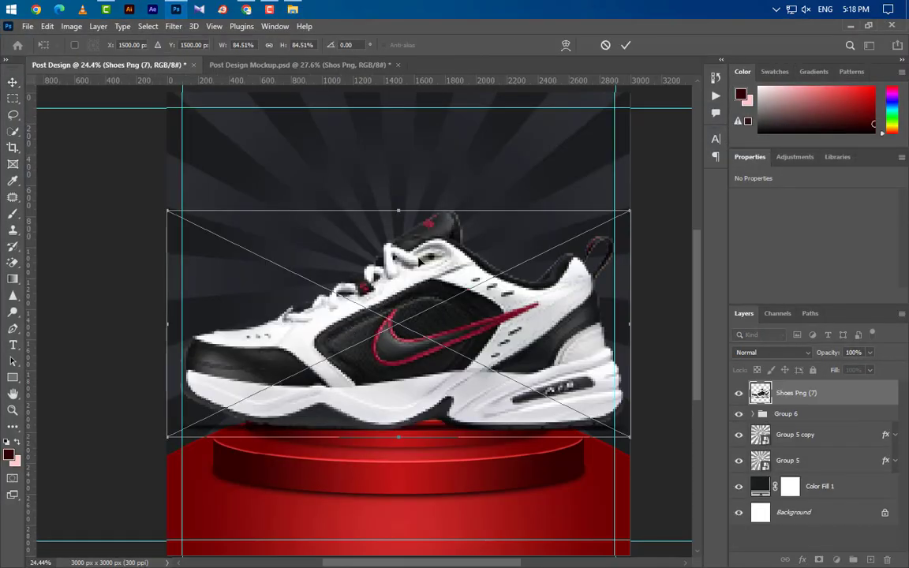
- Shrink the sneaker to about 51% and set it on the top podium tier
{"action": "left_click_drag", "start_coordinate": [398, 210], "coordinate": [398, 300]}
{"action": "left_click_drag", "start_coordinate": [448, 385], "coordinate": [446, 358]}
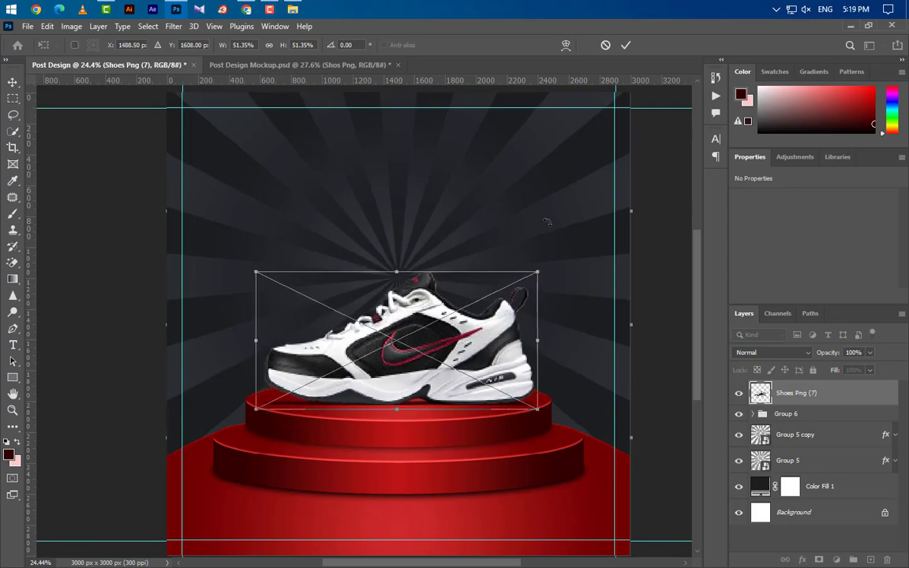
{"action": "left_click", "coordinate": [625, 45]}
- Rasterize the Shoes Png (7) layer into a plain pixel layer
{"action": "scroll", "coordinate": [403, 404], "scroll_direction": "up", "scroll_amount": 3}
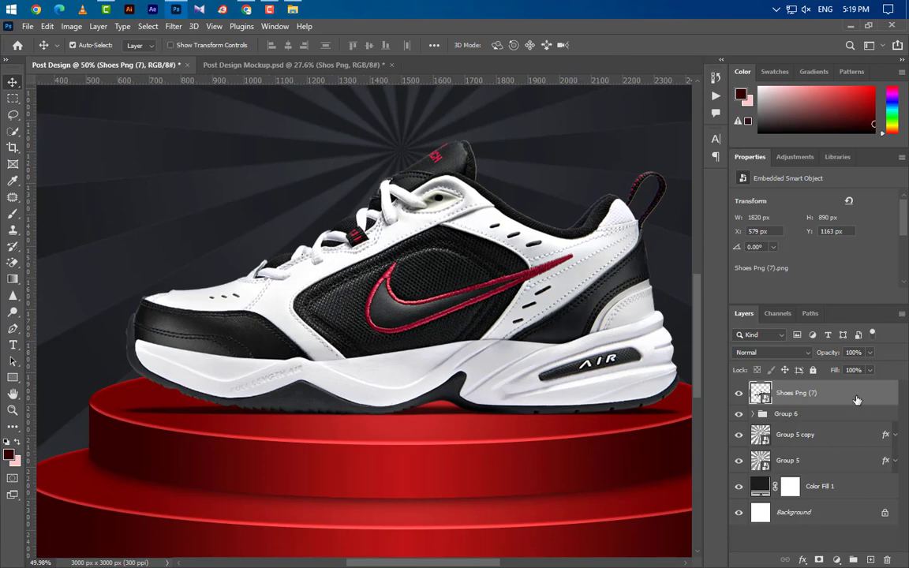
{"action": "right_click", "coordinate": [856, 400]}
{"action": "left_click", "coordinate": [665, 254]}
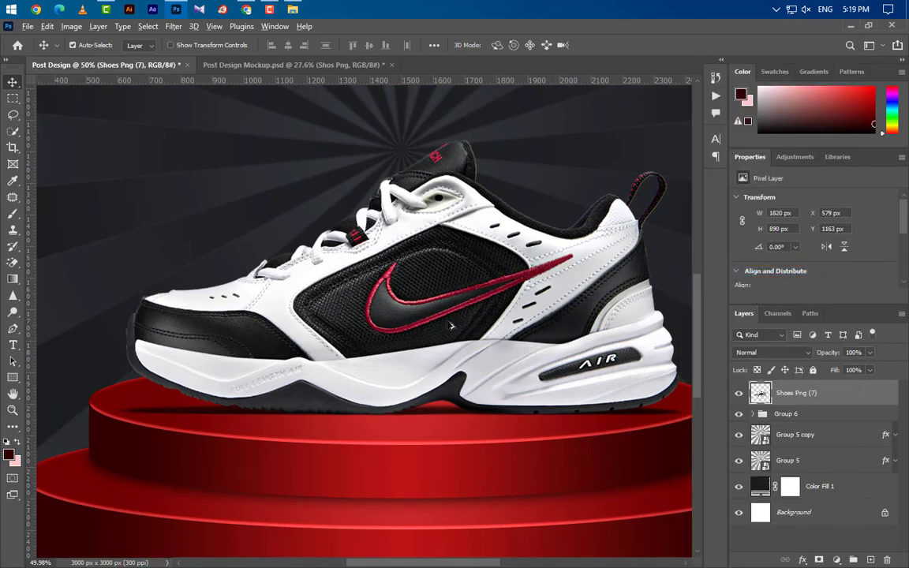
{"action": "scroll", "coordinate": [451, 325], "scroll_direction": "down", "scroll_amount": 2}
{"action": "left_click", "coordinate": [12, 263]}
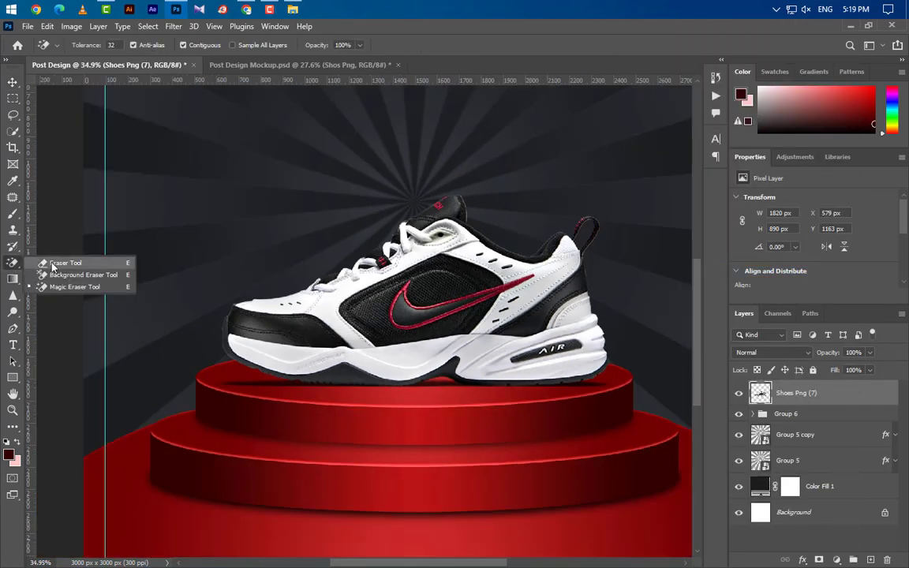
- Set the standard eraser to 300 px, 45% opacity, 37% flow, and duplicate Shoes Png (7)
{"action": "left_click", "coordinate": [63, 263]}
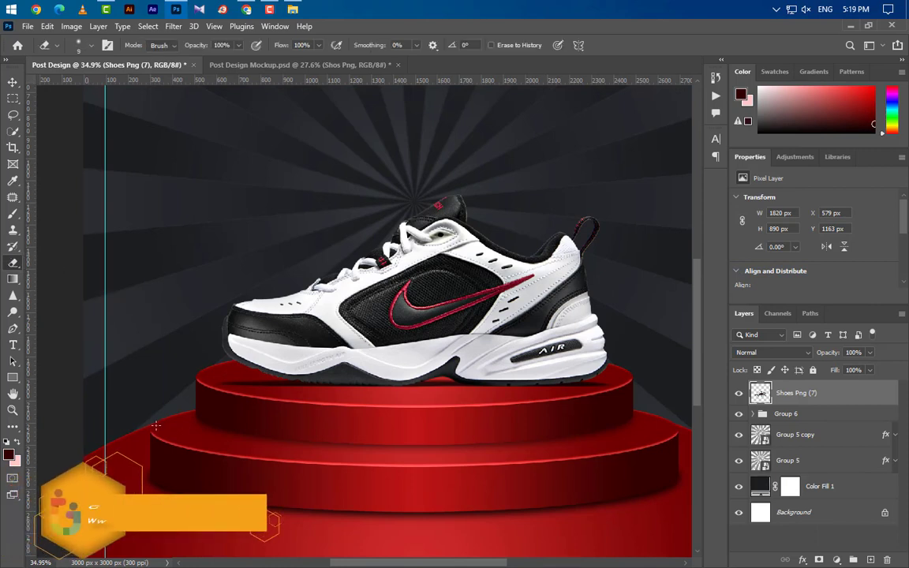
{"action": "key", "text": "]"}
{"action": "key", "text": "]"}
{"action": "key", "text": "]"}
{"action": "key", "text": "]"}
{"action": "key", "text": "]"}
{"action": "key", "text": "]"}
{"action": "key", "text": "]"}
{"action": "key", "text": "]"}
{"action": "key", "text": "]"}
{"action": "key", "text": "]"}
{"action": "key", "text": "]"}
{"action": "key", "text": "]"}
{"action": "key", "text": "]"}
{"action": "key", "text": "]"}
{"action": "key", "text": "]"}
{"action": "key", "text": "]"}
{"action": "key", "text": "]"}
{"action": "key", "text": "]"}
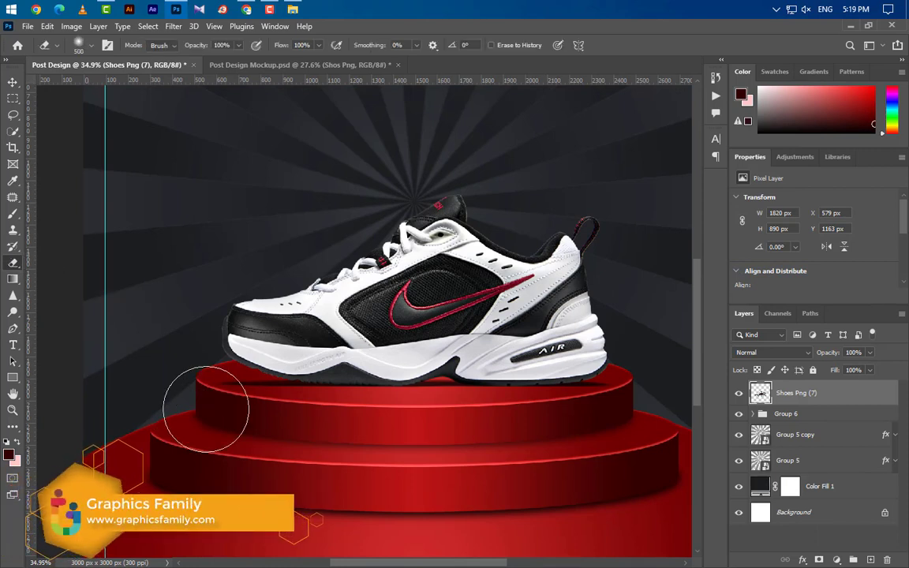
{"action": "left_click", "coordinate": [238, 45]}
{"action": "mouse_move", "coordinate": [211, 61]}
{"action": "left_mouse_down"}
{"action": "mouse_move", "coordinate": [221, 63]}
{"action": "mouse_move", "coordinate": [207, 63]}
{"action": "left_mouse_up"}
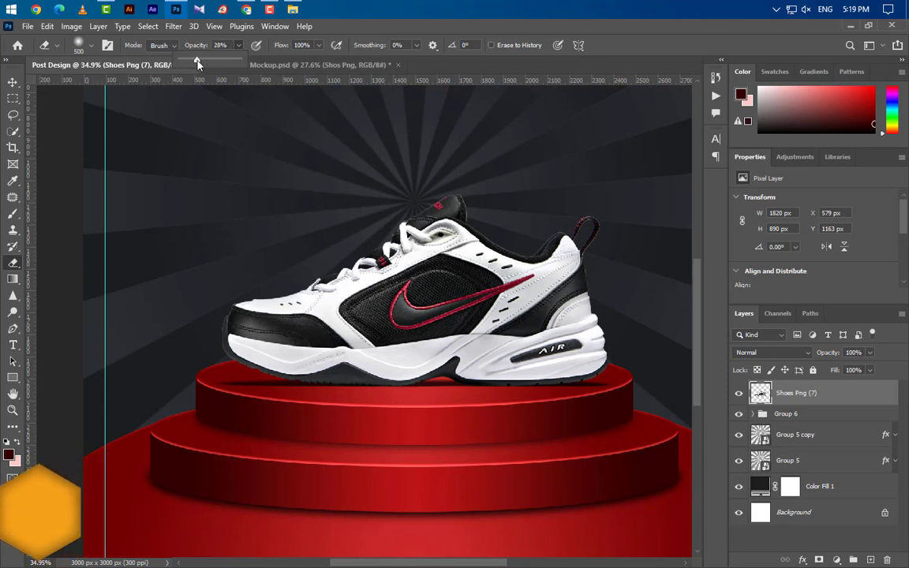
{"action": "left_click", "coordinate": [317, 48]}
{"action": "left_click_drag", "start_coordinate": [315, 61], "coordinate": [282, 62]}
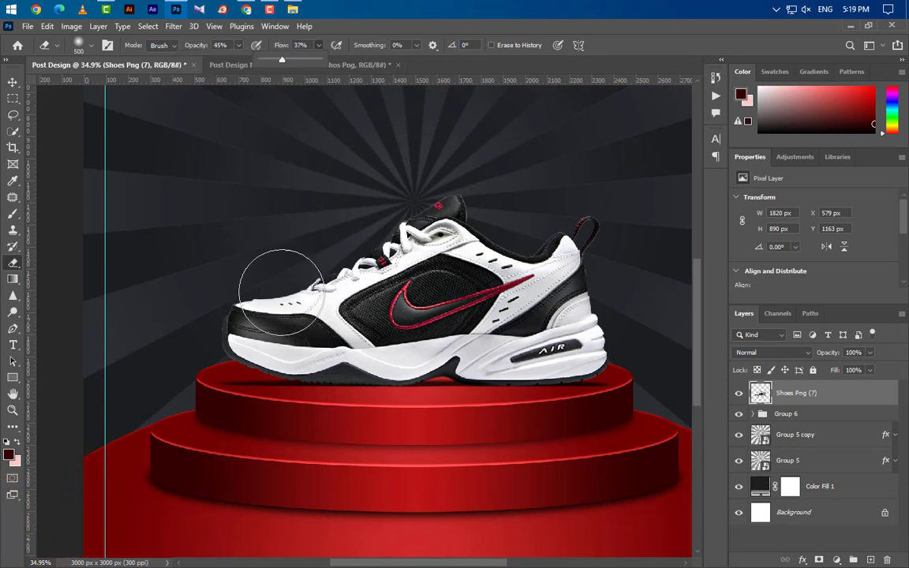
{"action": "left_click", "coordinate": [197, 420]}
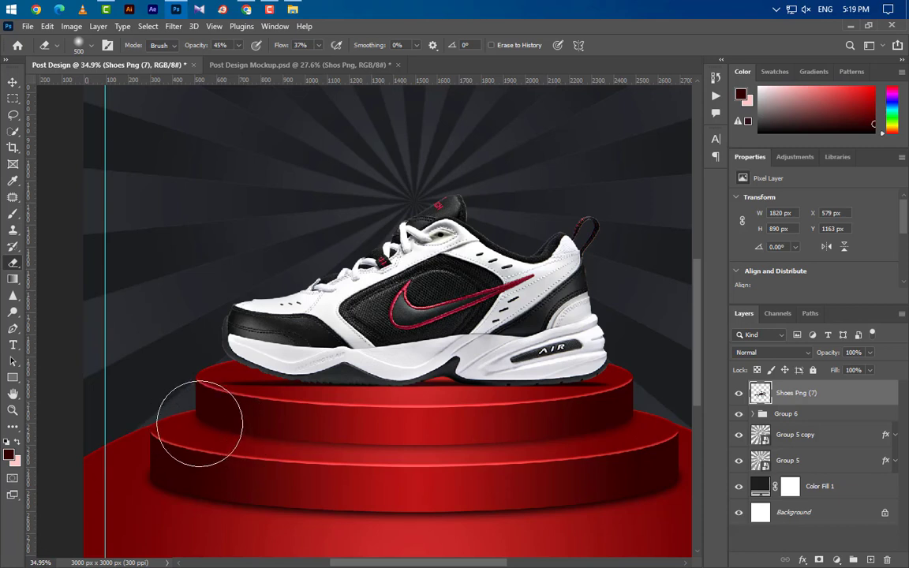
{"action": "key", "text": "bracketleft"}
{"action": "key", "text": "bracketleft"}
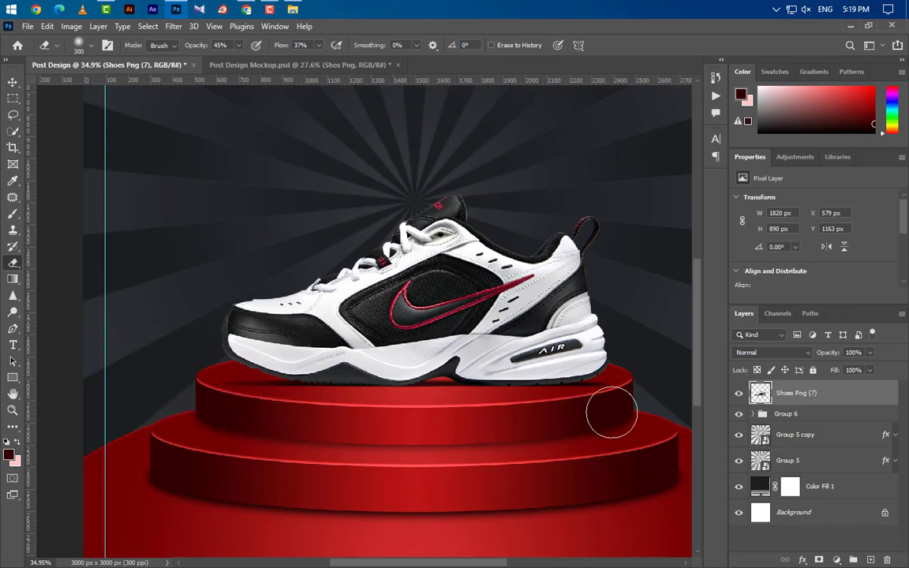
{"action": "left_click_drag", "start_coordinate": [785, 392], "coordinate": [871, 557]}
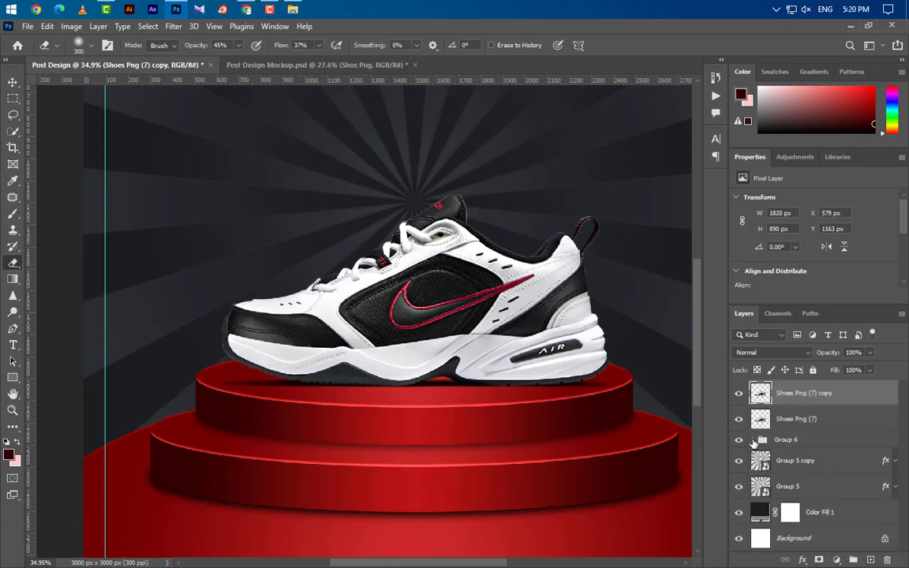
- Move the sneaker copy into Group 1 above Ellipse 1 and convert Ellipse 1 to a smart object
{"action": "left_click", "coordinate": [754, 439]}
{"action": "left_click", "coordinate": [738, 456]}
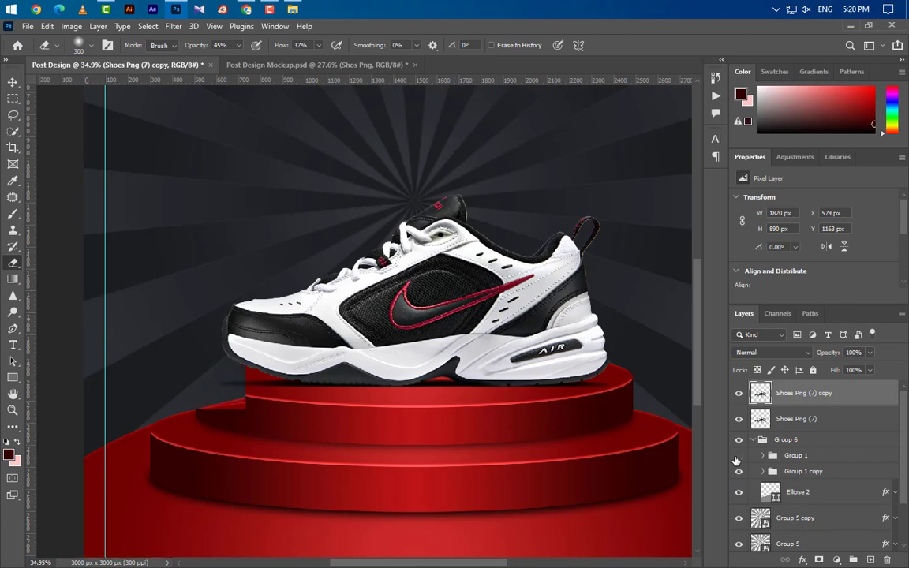
{"action": "left_click", "coordinate": [739, 455]}
{"action": "left_click", "coordinate": [762, 455]}
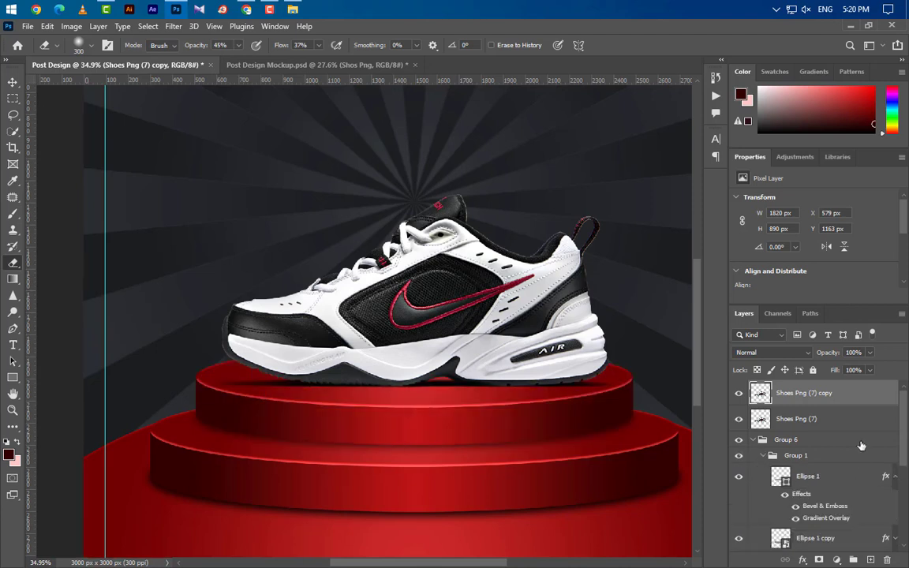
{"action": "left_click_drag", "start_coordinate": [853, 403], "coordinate": [853, 467]}
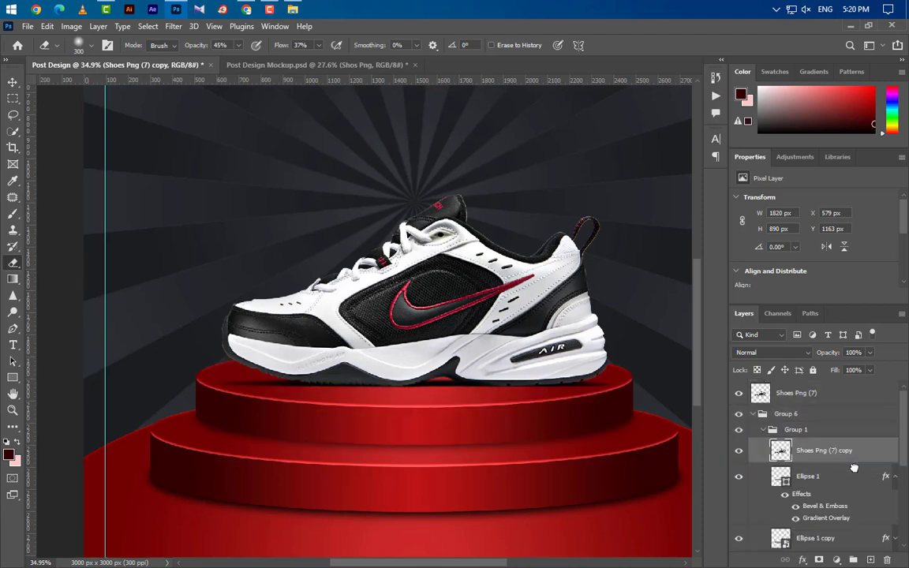
{"action": "left_click", "coordinate": [847, 478]}
{"action": "right_click", "coordinate": [858, 480]}
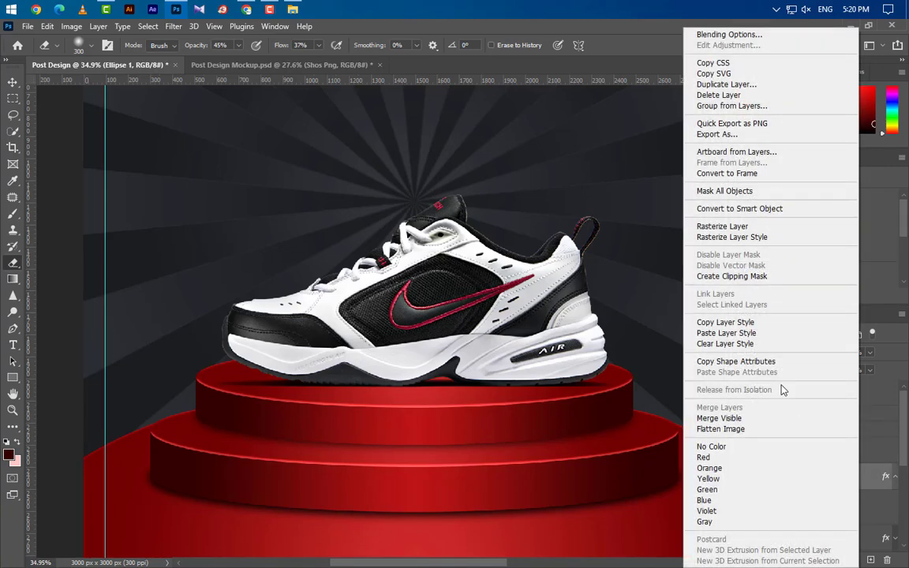
{"action": "left_click", "coordinate": [770, 207]}
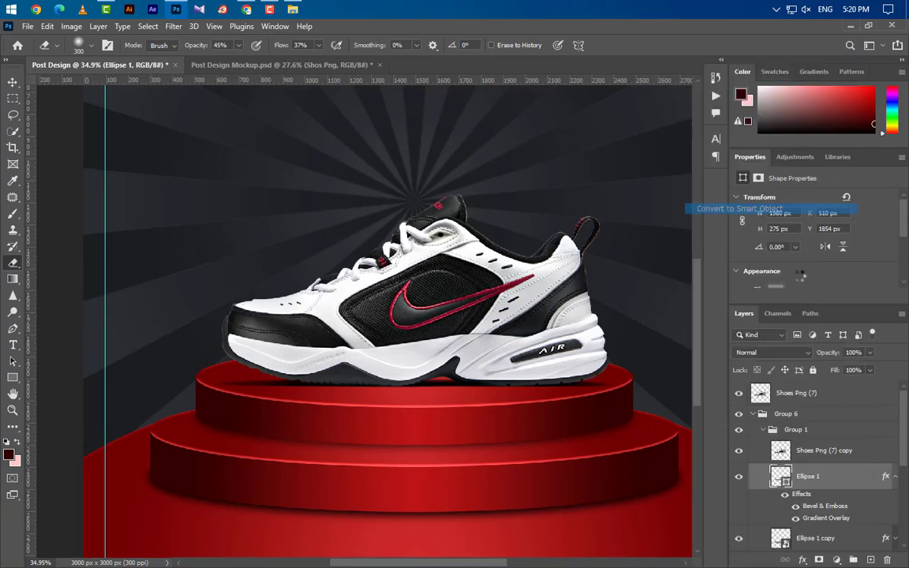
- Flip the shoe copy vertically and place it just below the original as a reflection
{"action": "left_click", "coordinate": [857, 456]}
{"action": "key", "text": "ctrl+t"}
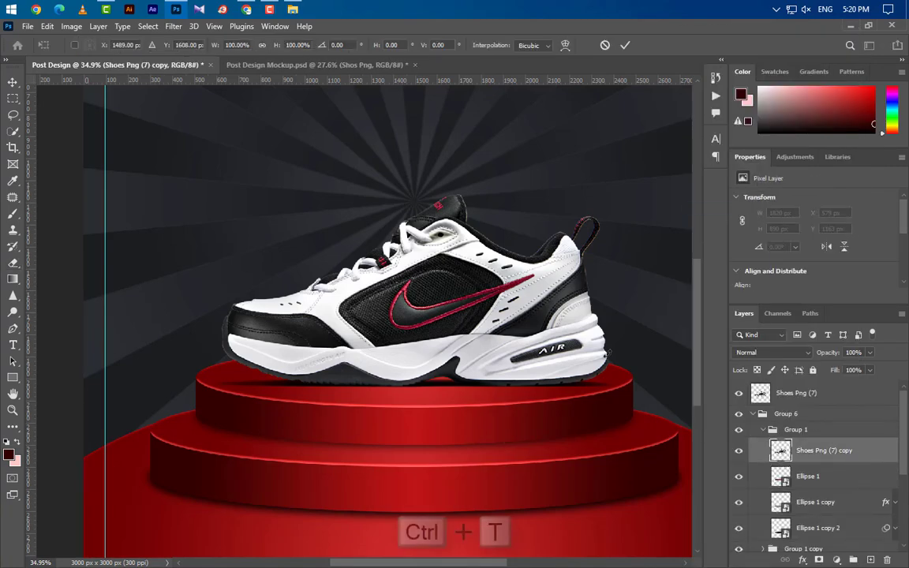
{"action": "right_click", "coordinate": [499, 287]}
{"action": "left_click", "coordinate": [555, 546]}
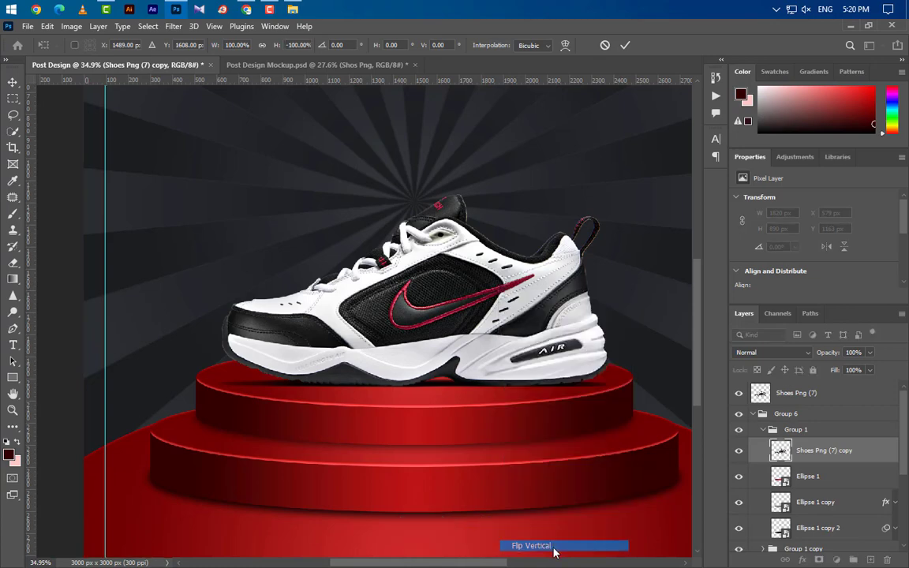
{"action": "left_click_drag", "start_coordinate": [453, 315], "coordinate": [479, 418]}
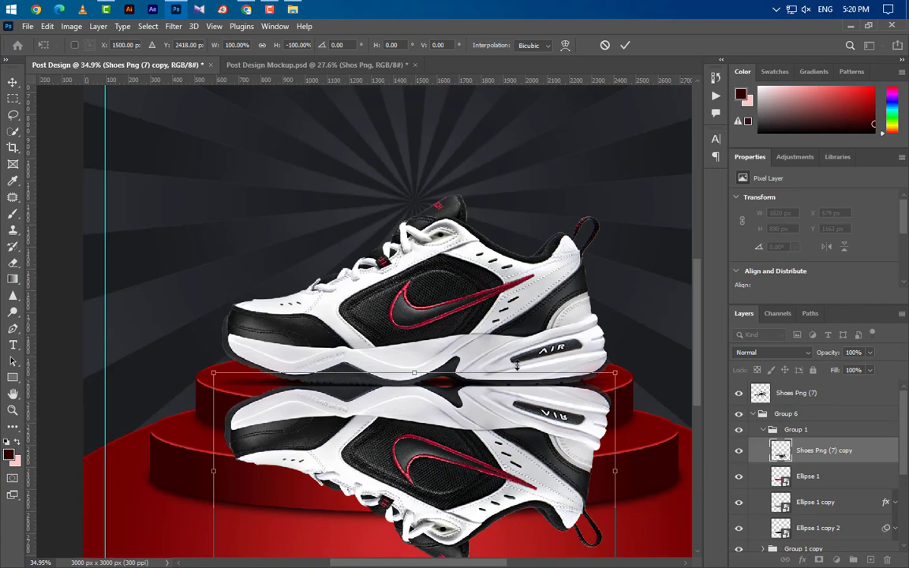
{"action": "key", "text": "Down"}
{"action": "key", "text": "Down"}
{"action": "key", "text": "Down"}
{"action": "key", "text": "Down"}
{"action": "key", "text": "Down"}
{"action": "key", "text": "Down"}
{"action": "key", "text": "Down"}
{"action": "key", "text": "Down"}
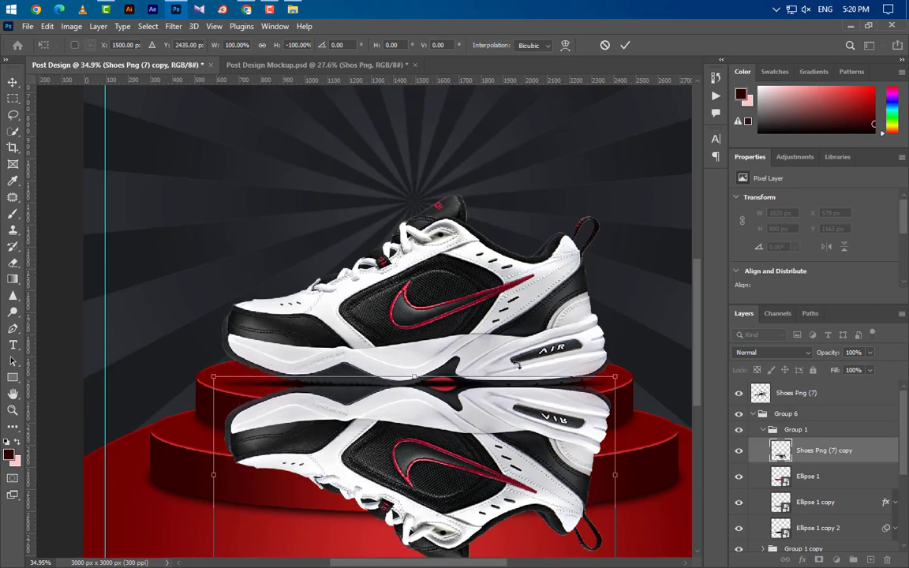
{"action": "left_click", "coordinate": [623, 45]}
- Clip the sneaker reflection layer to the ellipse below it
{"action": "key", "text": "e"}
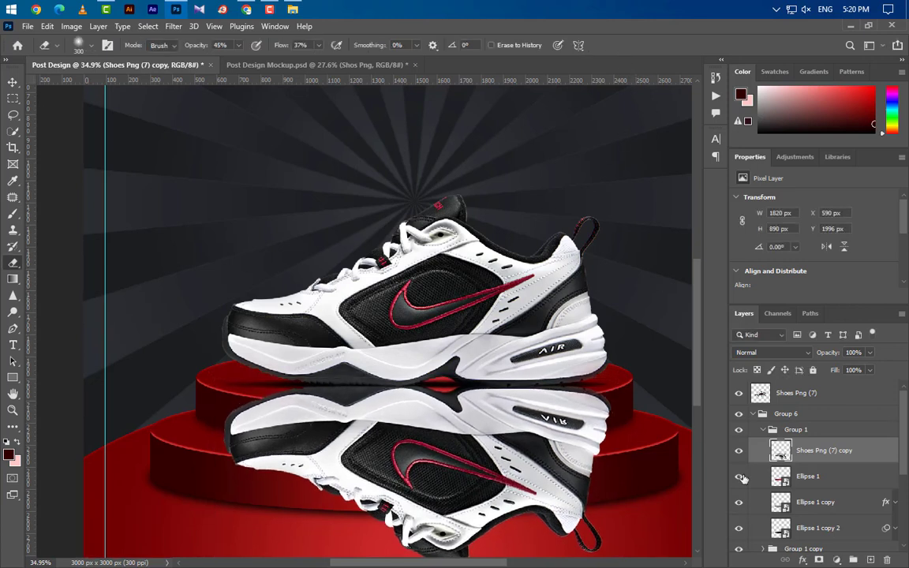
{"action": "right_click", "coordinate": [848, 454]}
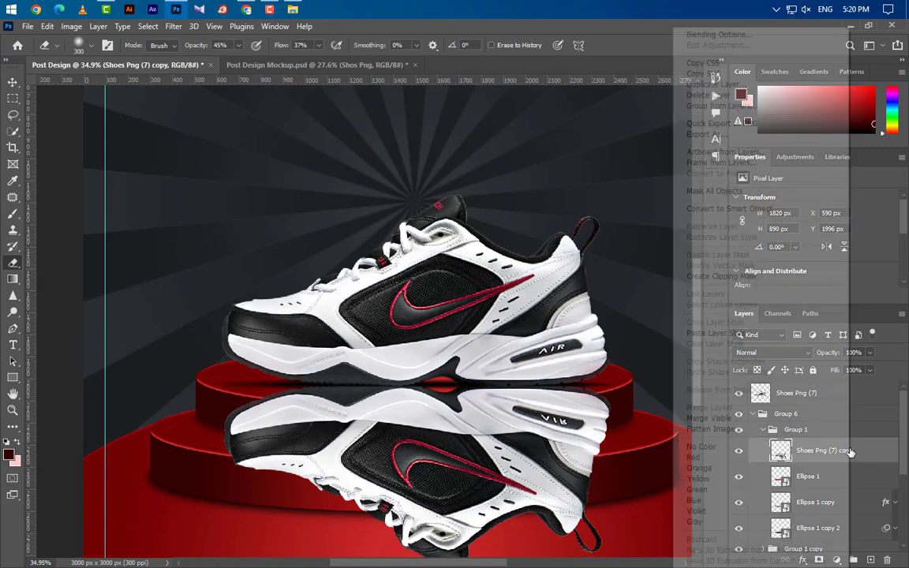
{"action": "left_click", "coordinate": [737, 277]}
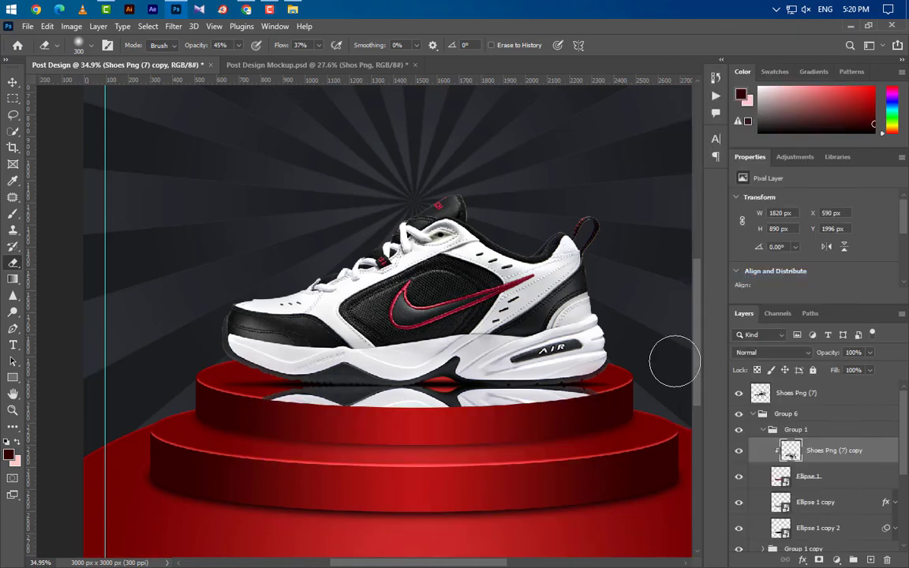
{"action": "scroll", "coordinate": [455, 428], "scroll_direction": "down", "scroll_amount": 2}
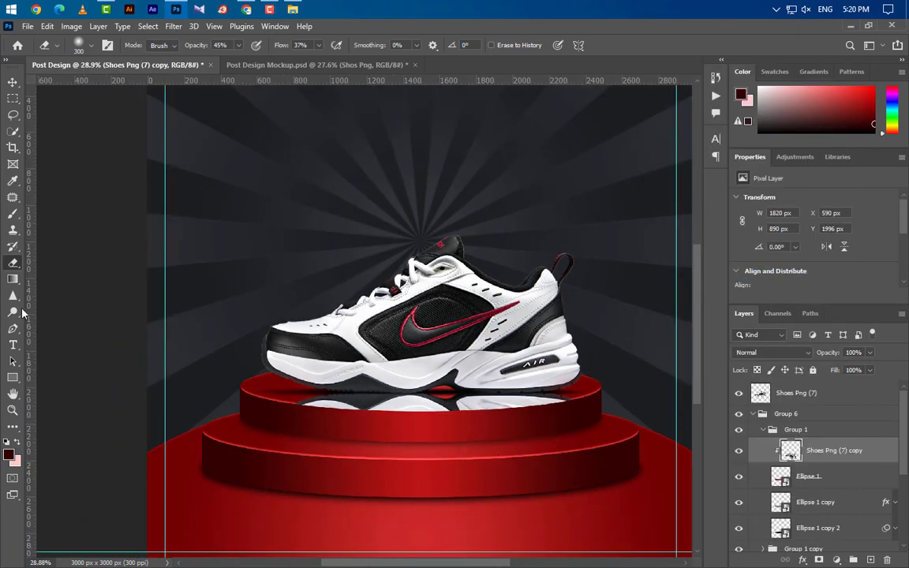
- Add a layer mask to the reflection and drag an upward gradient to fade it out
{"action": "left_click", "coordinate": [12, 280]}
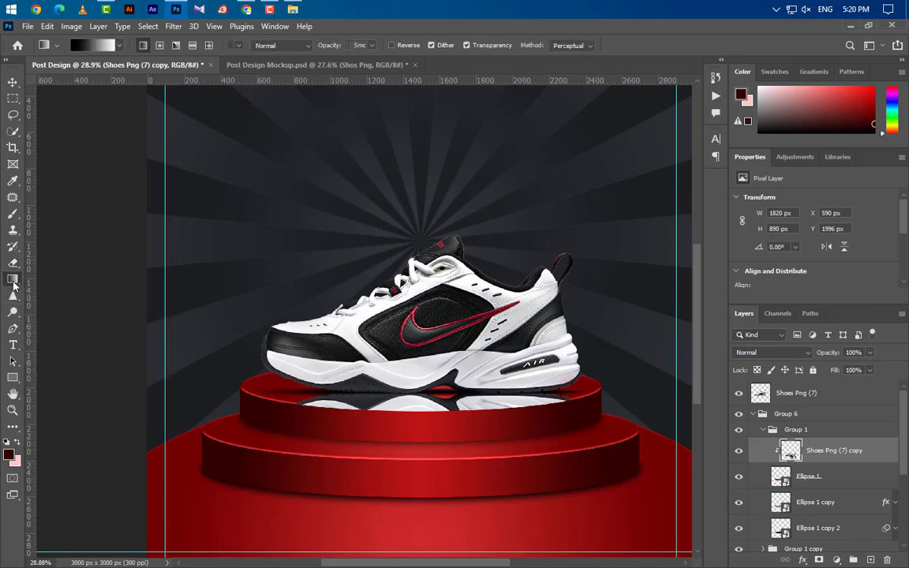
{"action": "left_click", "coordinate": [818, 558]}
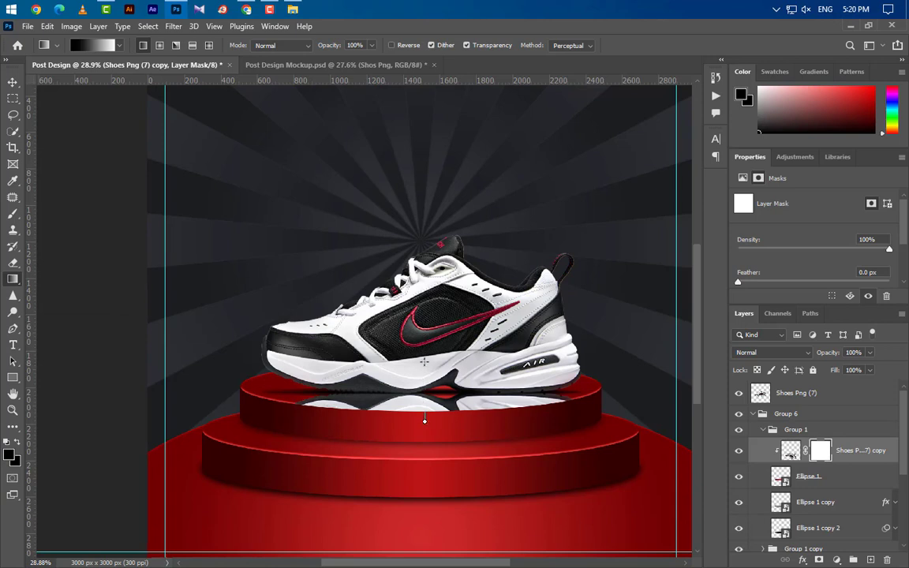
{"action": "left_click_drag", "start_coordinate": [424, 420], "coordinate": [423, 361]}
{"action": "scroll", "coordinate": [448, 486], "scroll_direction": "down", "scroll_amount": 2}
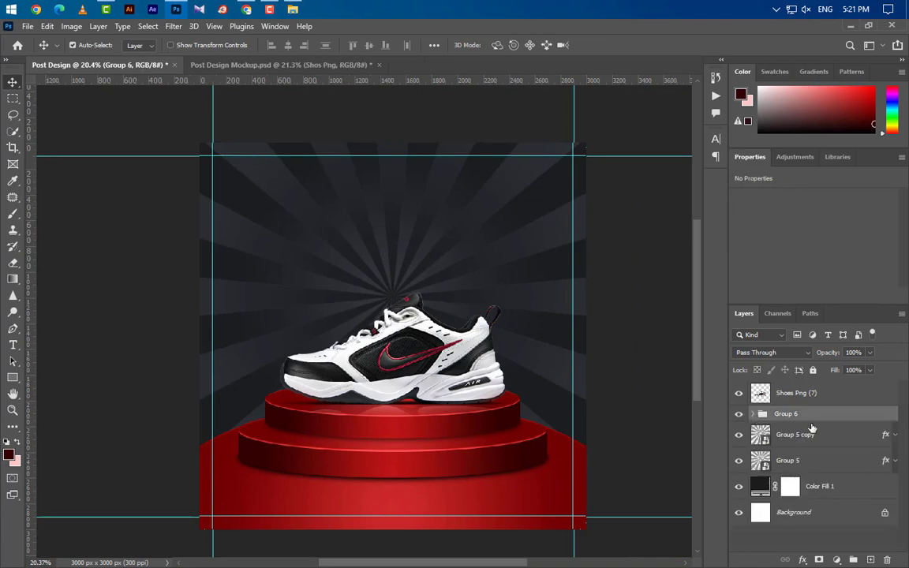
- Place Logo Design PSD, scaled down to about 3%, in the poster's top-left corner
{"action": "left_click", "coordinate": [838, 398]}
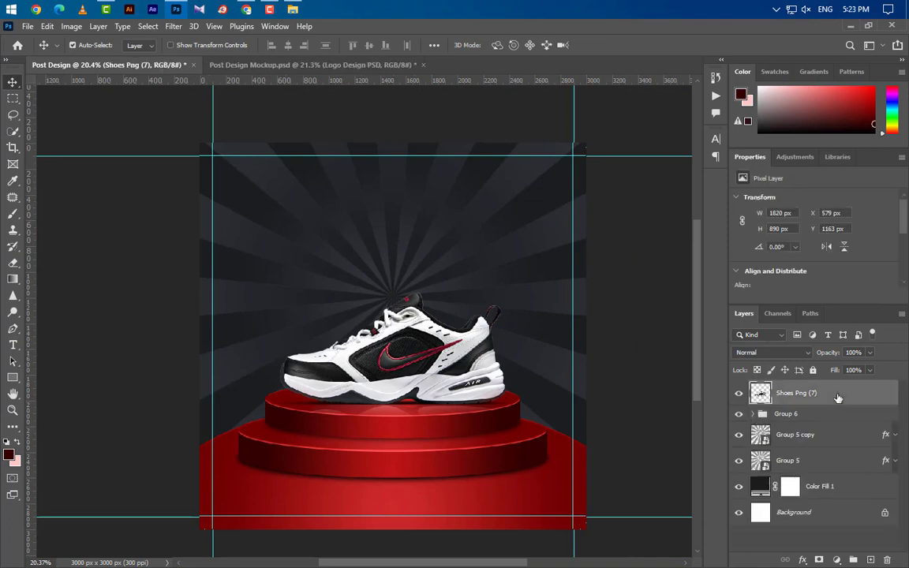
{"action": "left_click", "coordinate": [850, 27]}
{"action": "left_click_drag", "start_coordinate": [147, 124], "coordinate": [285, 292]}
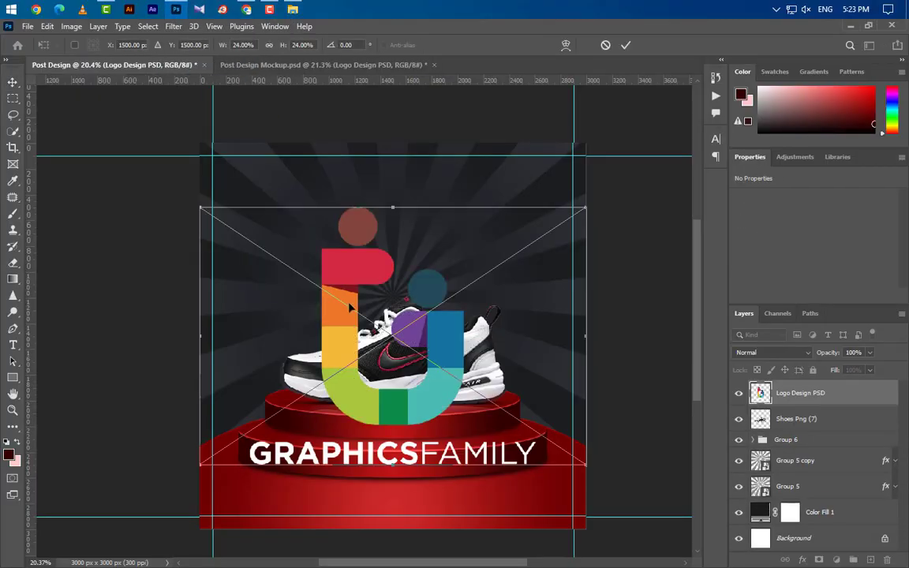
{"action": "left_click_drag", "start_coordinate": [585, 464], "coordinate": [301, 286]}
{"action": "left_click_drag", "start_coordinate": [258, 253], "coordinate": [264, 202]}
{"action": "left_click_drag", "start_coordinate": [313, 227], "coordinate": [253, 190]}
{"action": "key", "text": "shift+Right"}
{"action": "key", "text": "Down"}
{"action": "key", "text": "Down"}
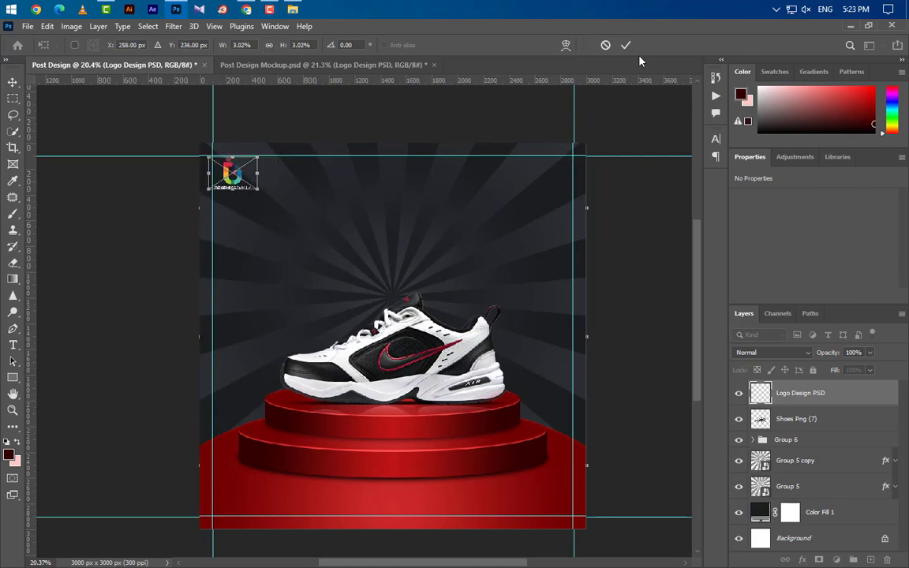
{"action": "key", "text": "Right"}
{"action": "key", "text": "Right"}
{"action": "key", "text": "Right"}
{"action": "left_click", "coordinate": [627, 45]}
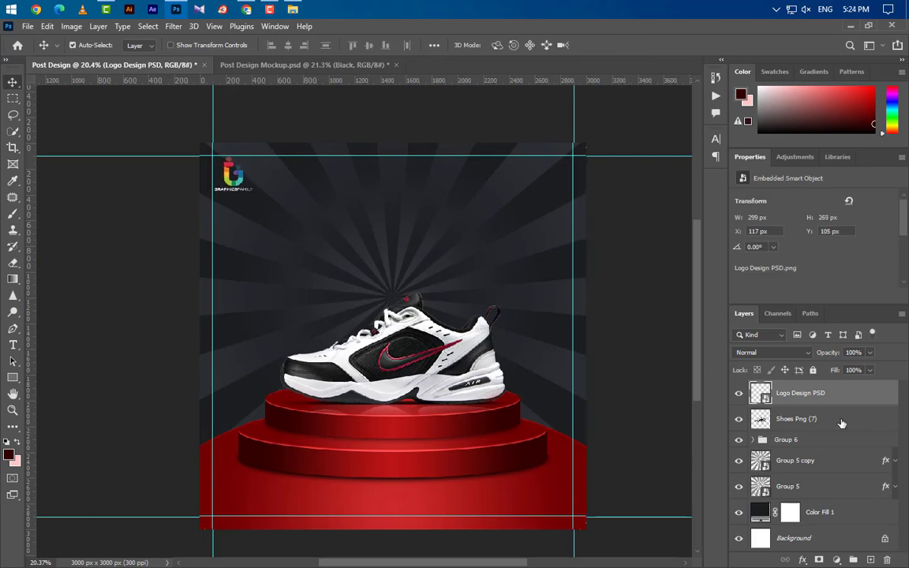
- Select the Shoes Png (7), Group 6 and Group 5 copy layers together
{"action": "left_click", "coordinate": [784, 420]}
{"action": "left_click", "coordinate": [834, 442], "text": "ctrl"}
{"action": "left_click", "coordinate": [843, 464], "text": "ctrl"}
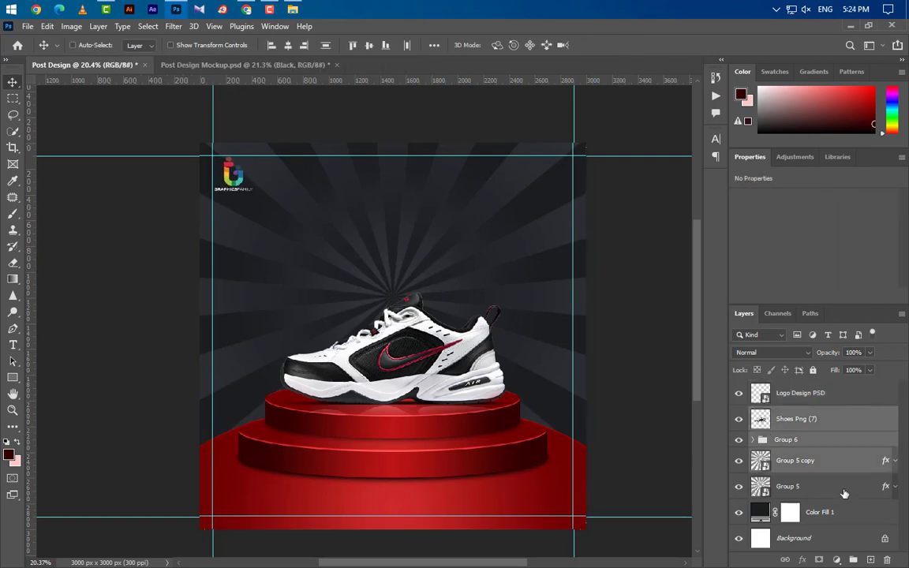
- Group the shoe, podium, sunburst and Color Fill 1 layers into Group 7, then start a text line near the top
{"action": "left_click", "coordinate": [842, 489], "text": "ctrl"}
{"action": "left_click", "coordinate": [851, 514], "text": "ctrl"}
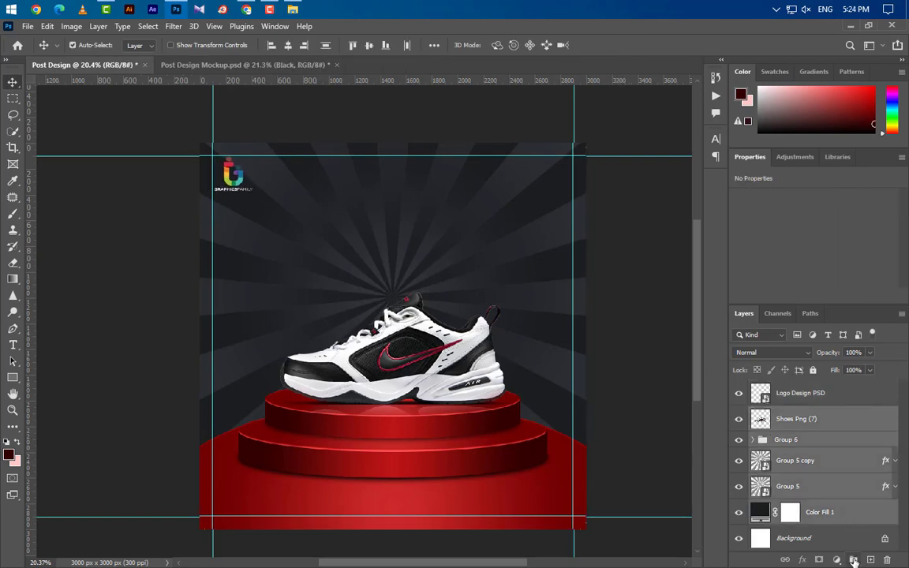
{"action": "left_click", "coordinate": [854, 559]}
{"action": "left_click", "coordinate": [13, 345]}
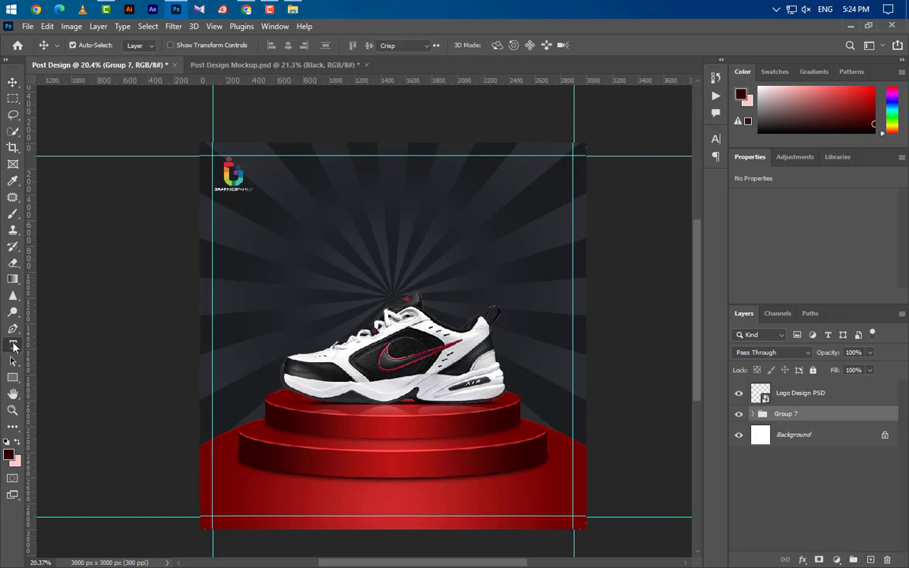
{"action": "left_click", "coordinate": [310, 205]}
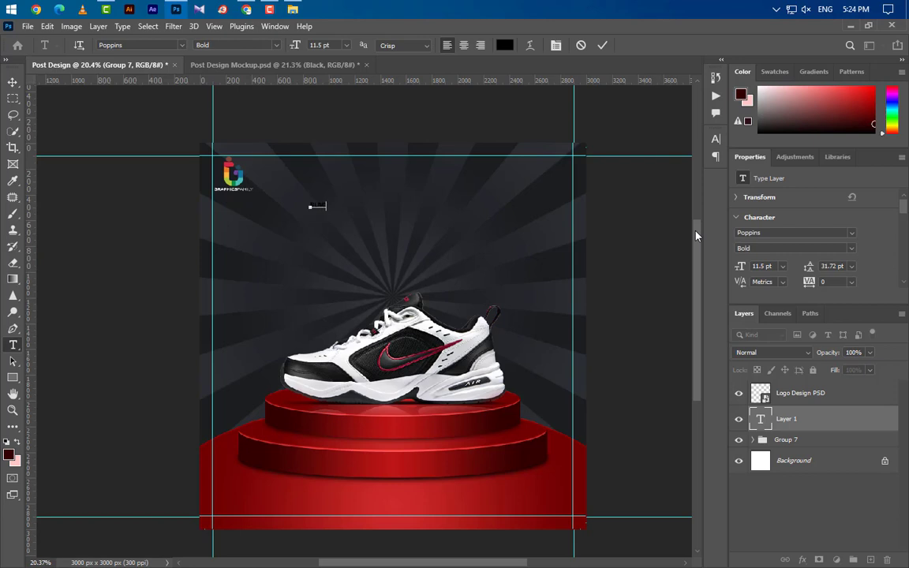
- Set the BLACK headline in black Poppins Bold at 106.5 pt
{"action": "left_click", "coordinate": [602, 45]}
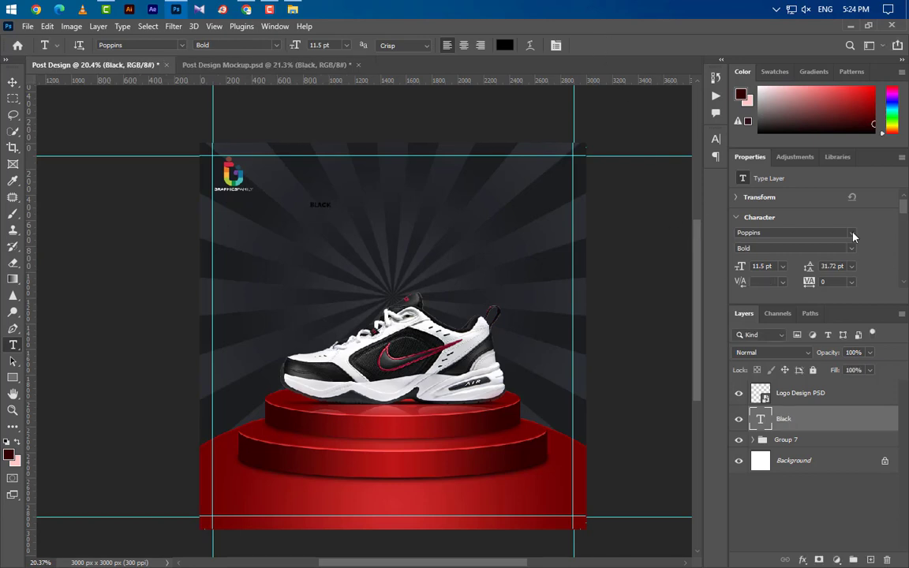
{"action": "left_click", "coordinate": [851, 233]}
{"action": "left_click", "coordinate": [733, 273]}
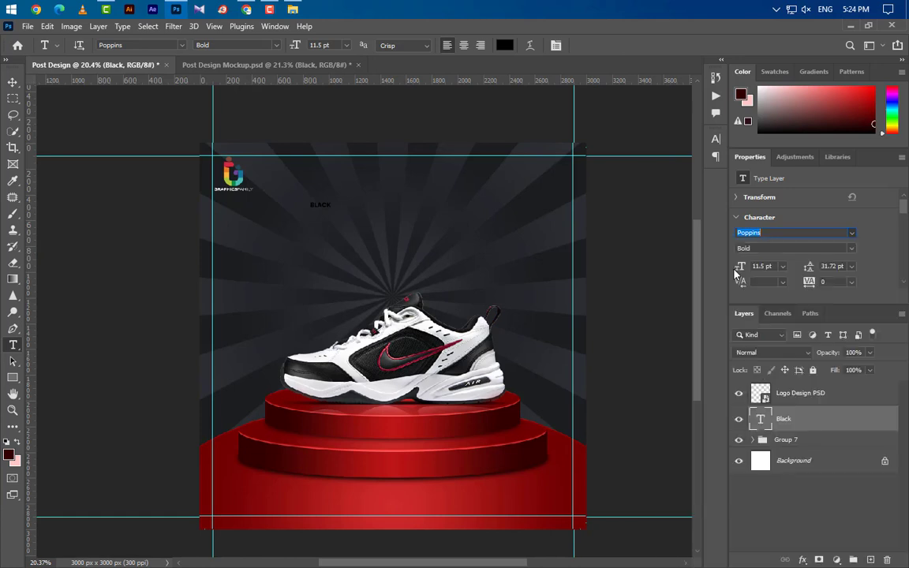
{"action": "left_click", "coordinate": [852, 251]}
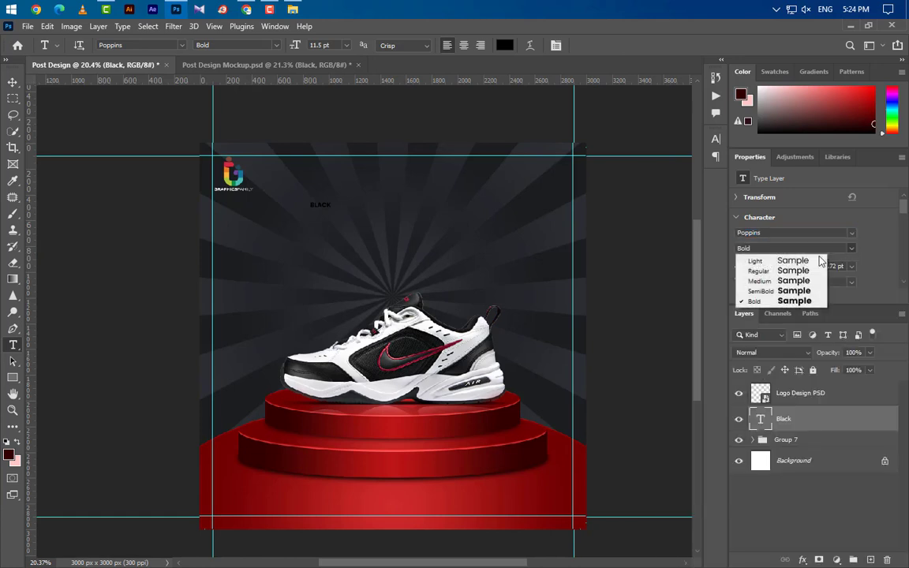
{"action": "left_click", "coordinate": [763, 302]}
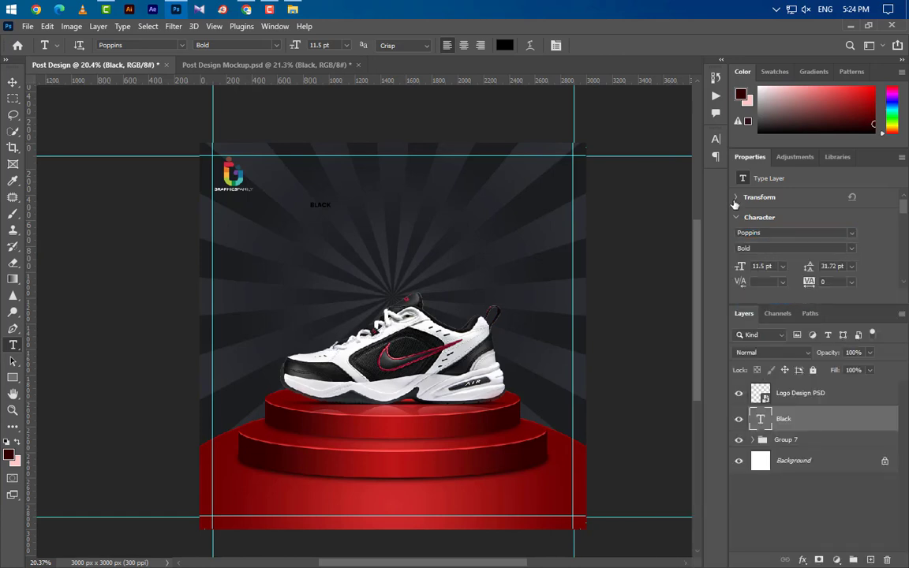
{"action": "left_click", "coordinate": [715, 139]}
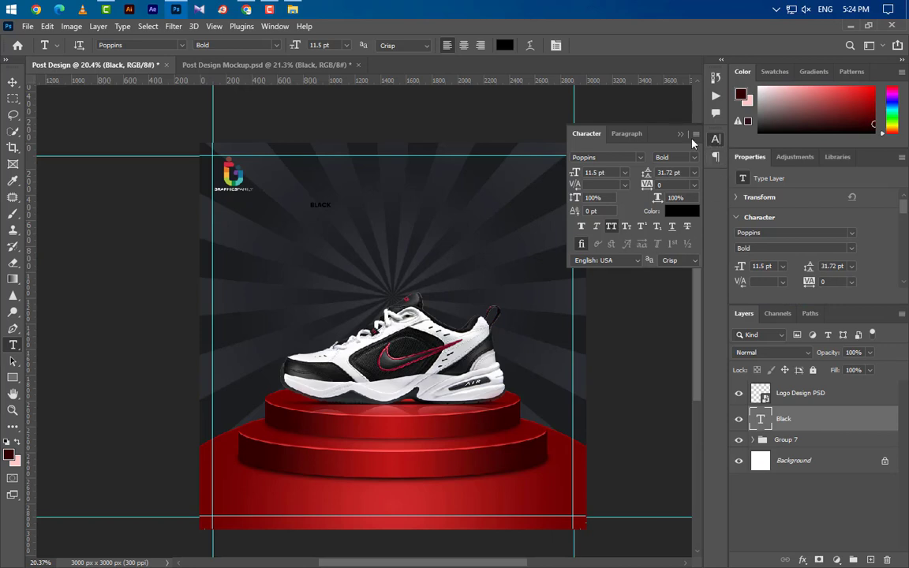
{"action": "left_click", "coordinate": [682, 212]}
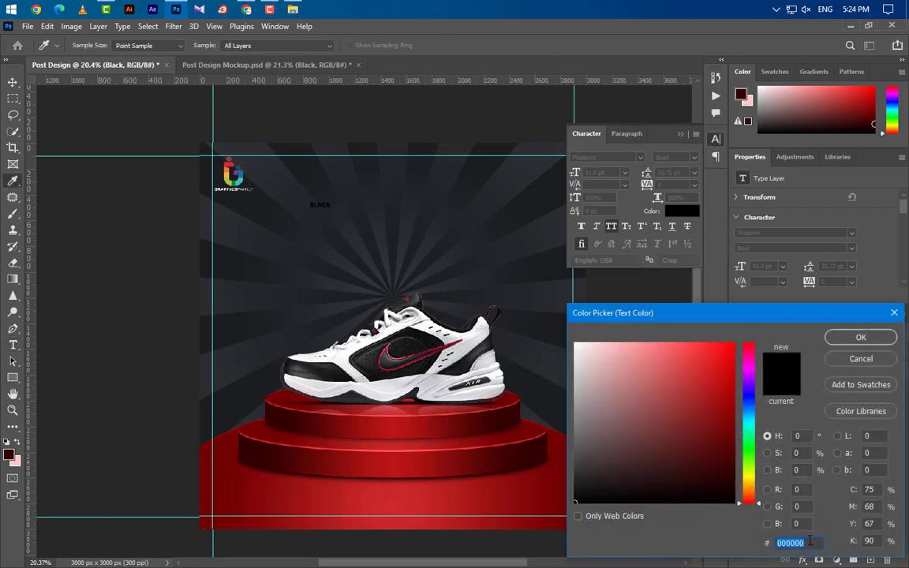
{"action": "left_click", "coordinate": [859, 338]}
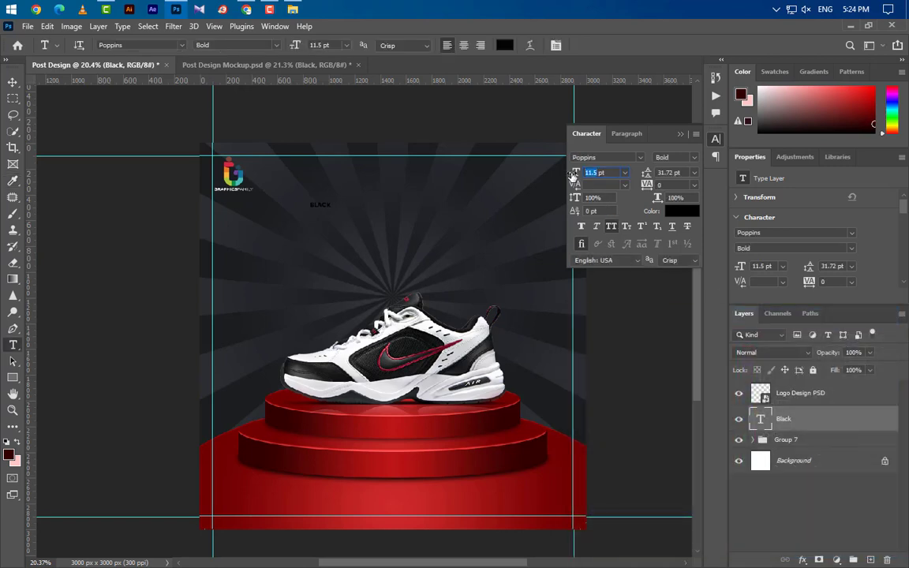
{"action": "type", "text": "106"}
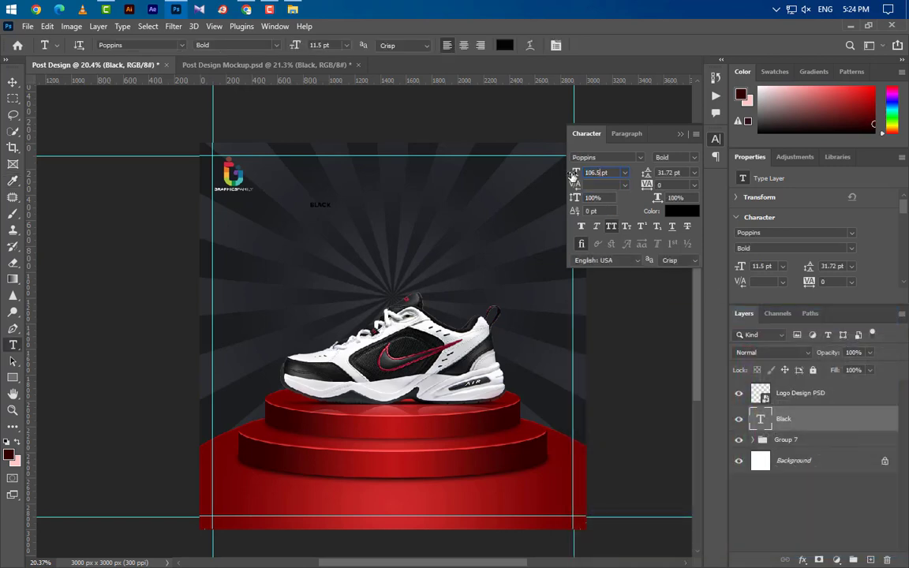
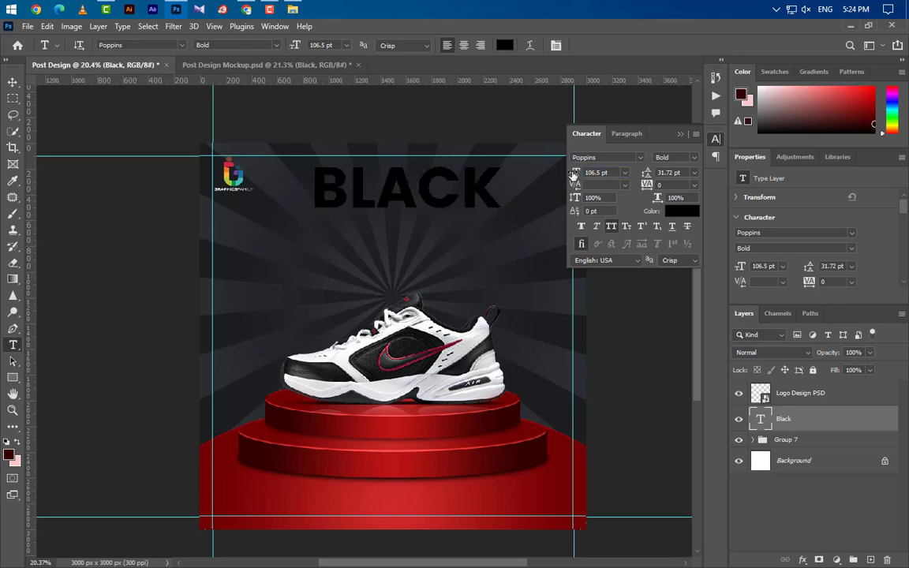
- Add a white 5 px outside stroke to the BLACK headline
{"action": "double_click", "coordinate": [862, 420]}
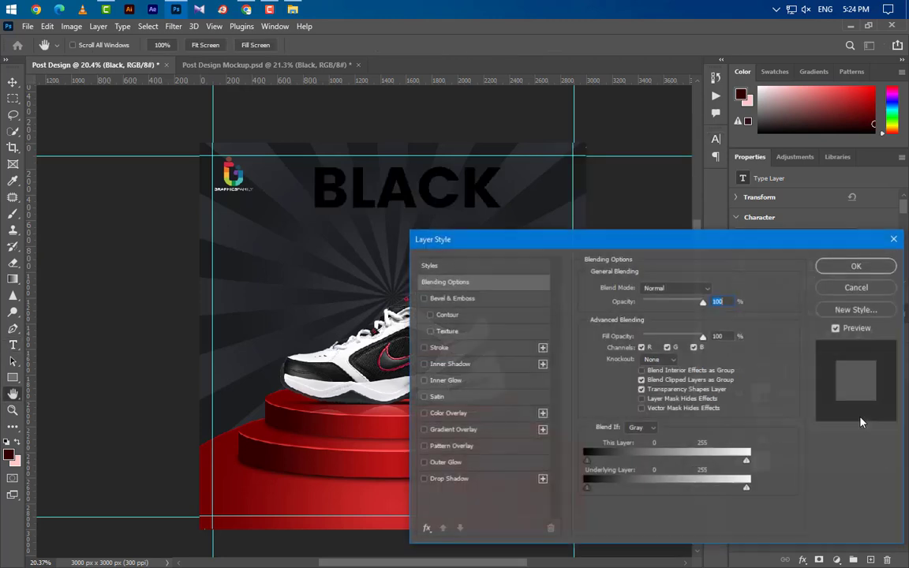
{"action": "left_click", "coordinate": [492, 350]}
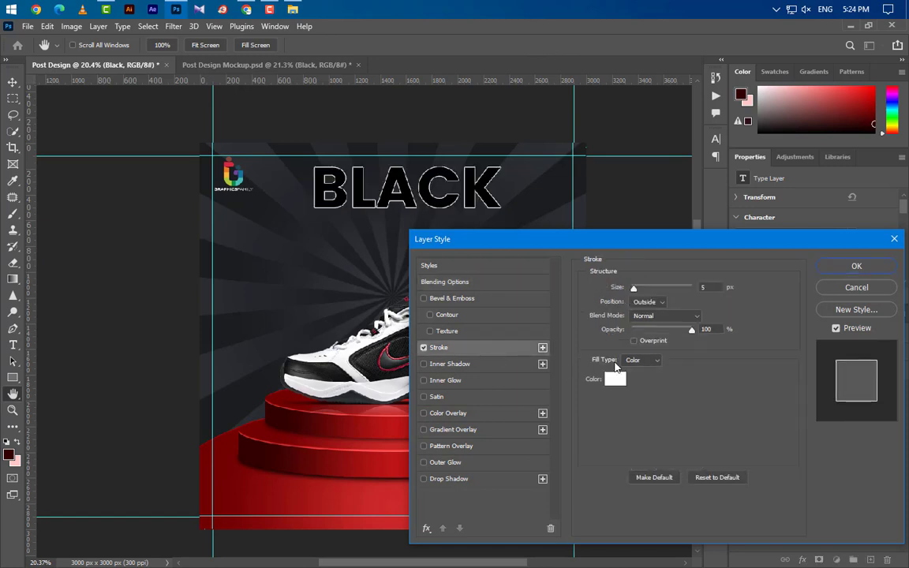
{"action": "left_click", "coordinate": [651, 304]}
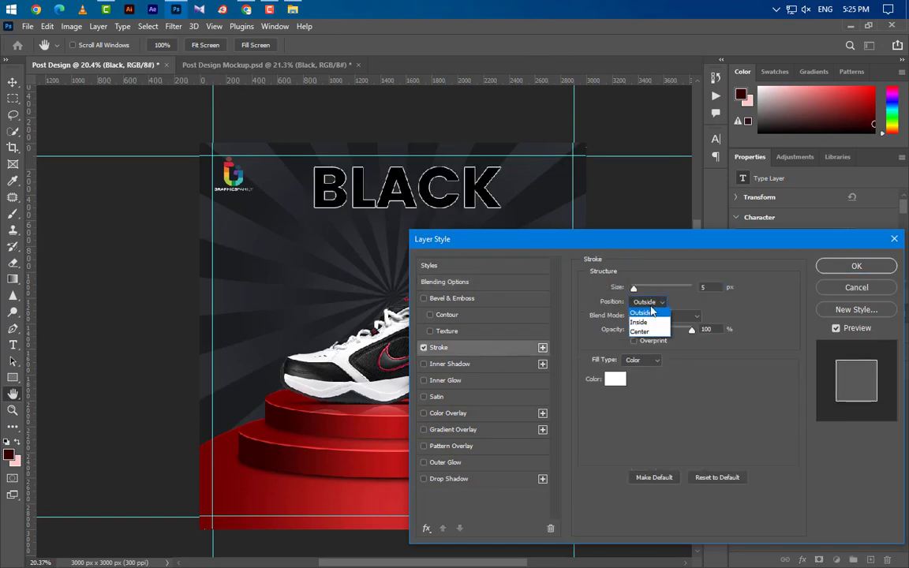
{"action": "left_click", "coordinate": [651, 306]}
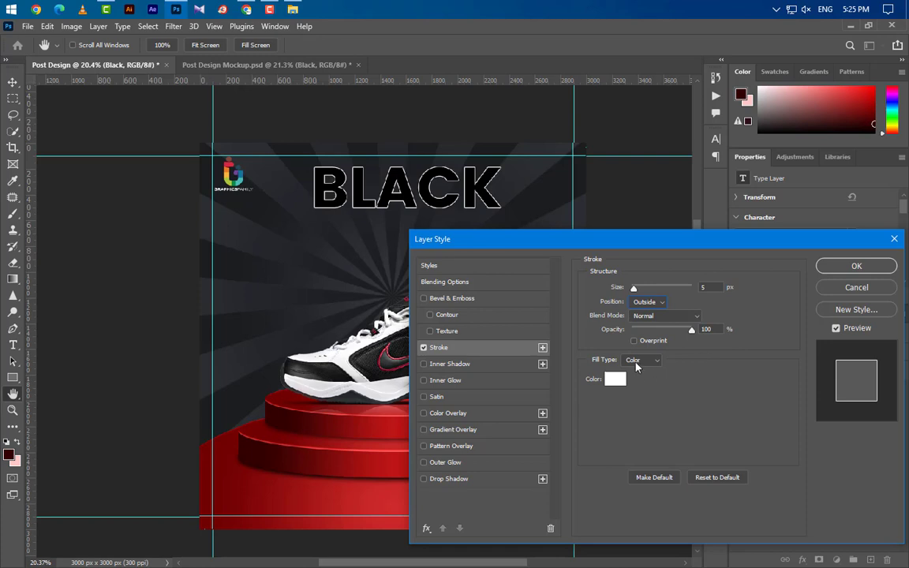
{"action": "left_click", "coordinate": [614, 378]}
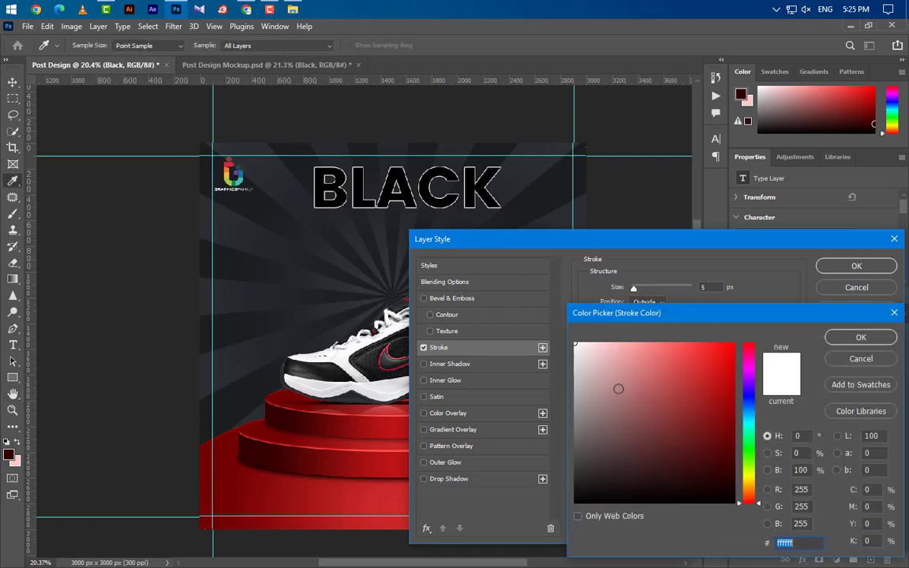
{"action": "left_click", "coordinate": [845, 339]}
- Add a black 75% drop shadow to BLACK and apply the layer styles
{"action": "left_click", "coordinate": [466, 479]}
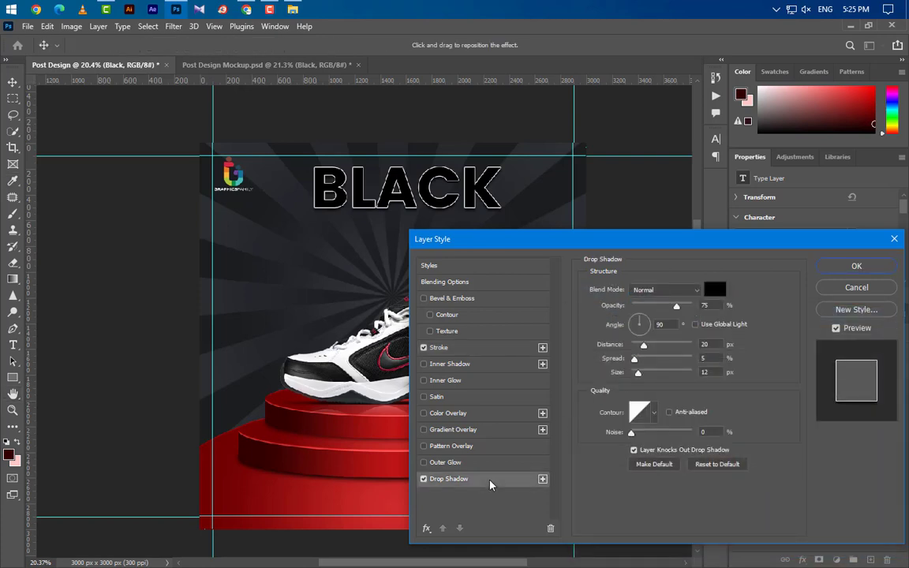
{"action": "left_click", "coordinate": [706, 290]}
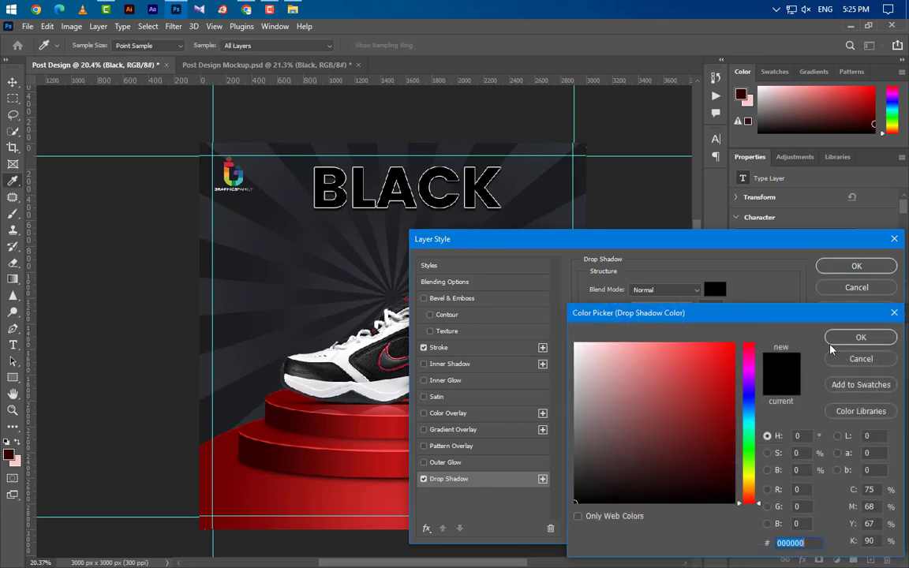
{"action": "left_click", "coordinate": [855, 334]}
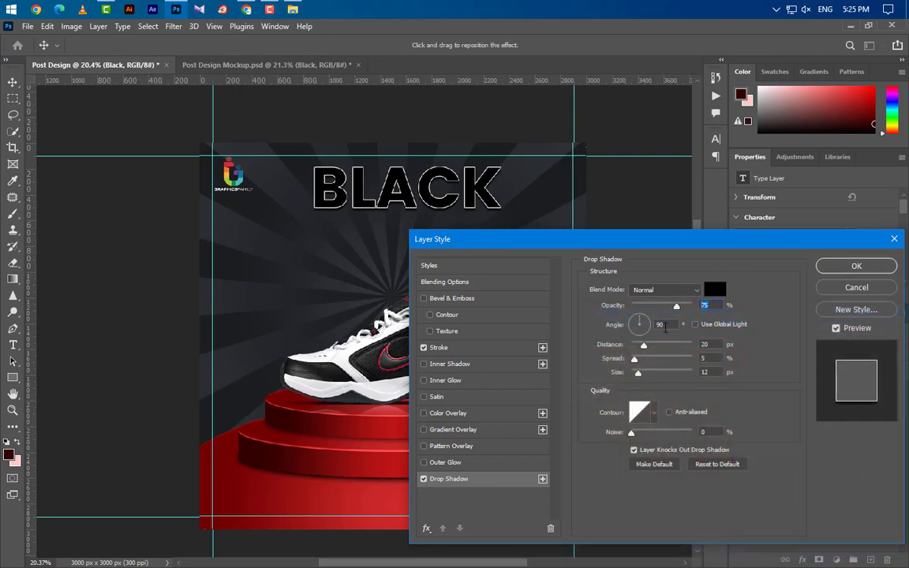
{"action": "key", "text": "Tab"}
{"action": "key", "text": "Tab"}
{"action": "key", "text": "Tab"}
{"action": "key", "text": "Tab"}
{"action": "left_click", "coordinate": [852, 269]}
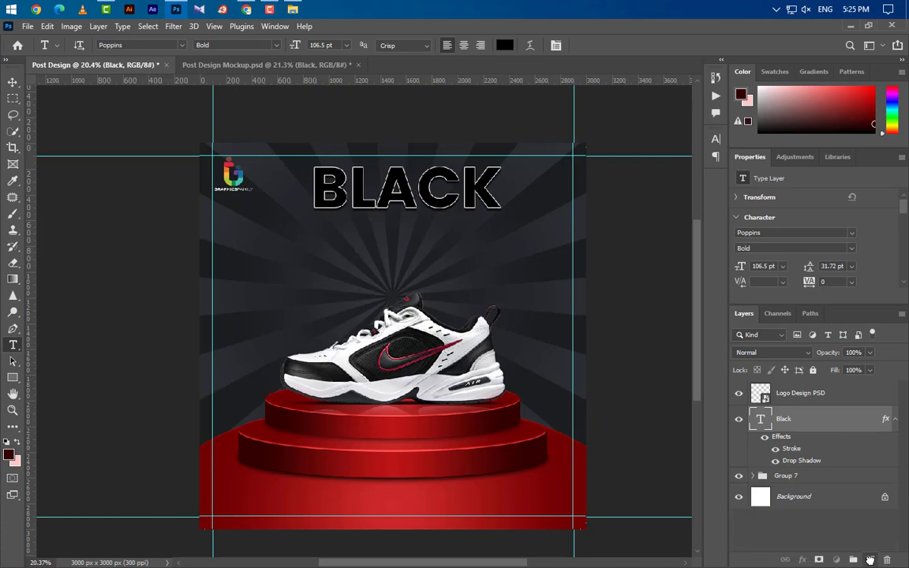
- Duplicate the BLACK layer, move the copy below it, and retype it as FRIDAY
{"action": "left_click_drag", "start_coordinate": [869, 559], "coordinate": [870, 559]}
{"action": "left_click", "coordinate": [12, 82]}
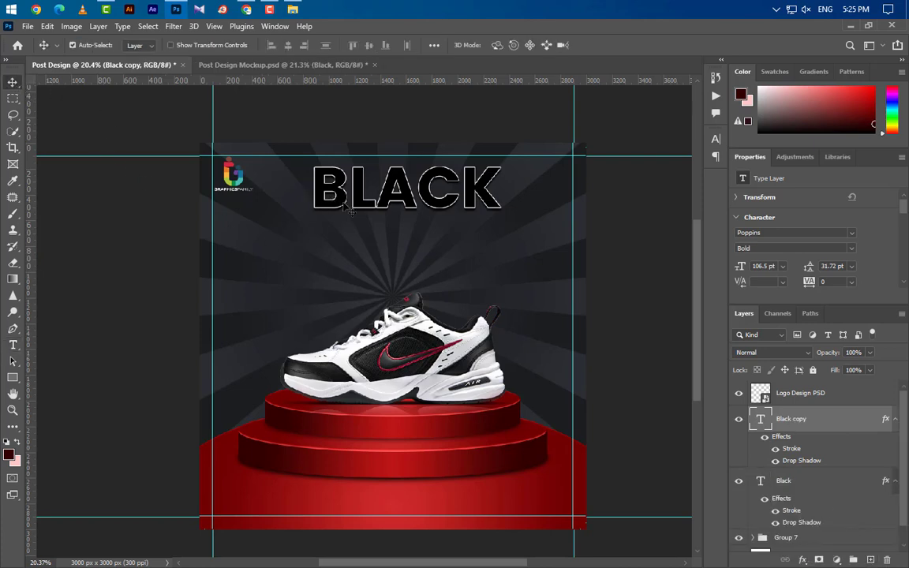
{"action": "left_click_drag", "start_coordinate": [345, 205], "coordinate": [365, 258]}
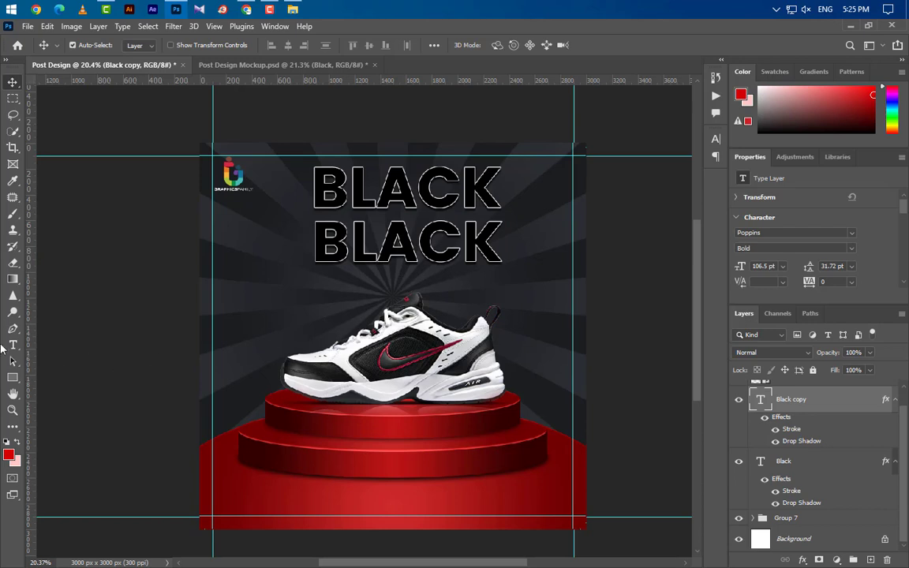
{"action": "left_click", "coordinate": [12, 345]}
{"action": "left_click_drag", "start_coordinate": [289, 220], "coordinate": [546, 216]}
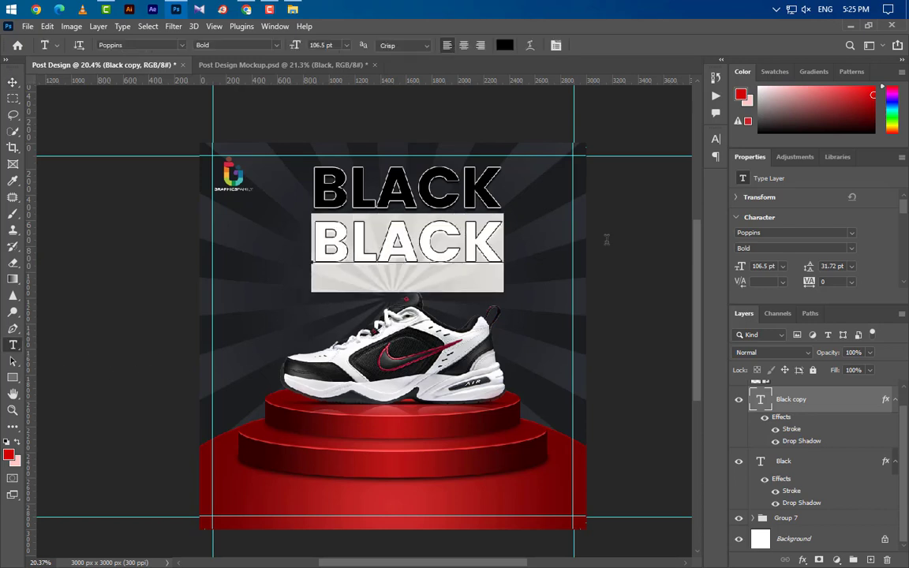
{"action": "type", "text": "FR"}
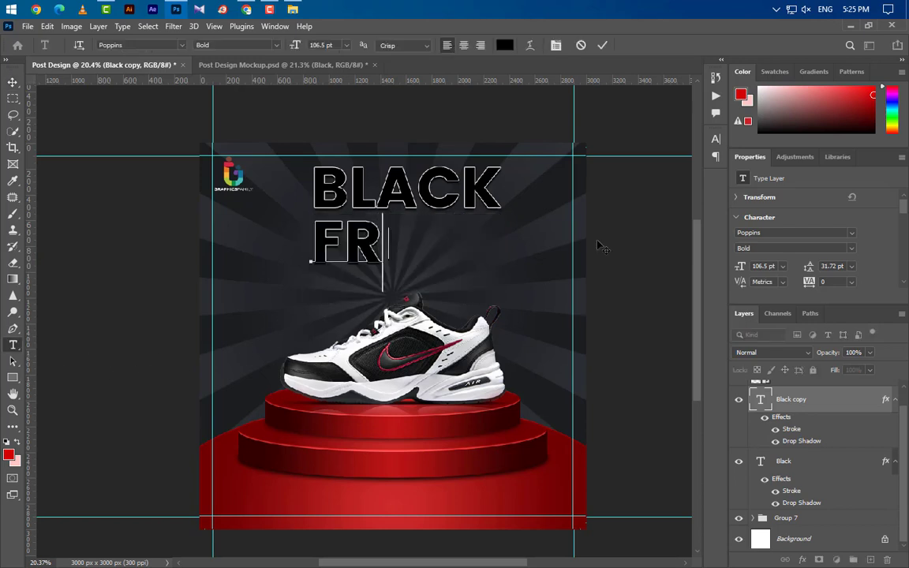
{"action": "type", "text": "IDAY"}
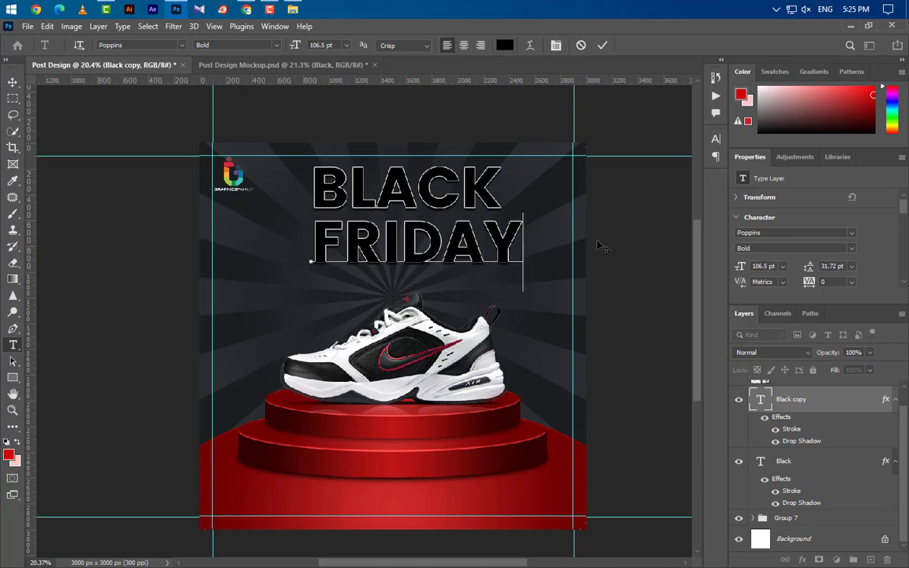
{"action": "left_click", "coordinate": [601, 45]}
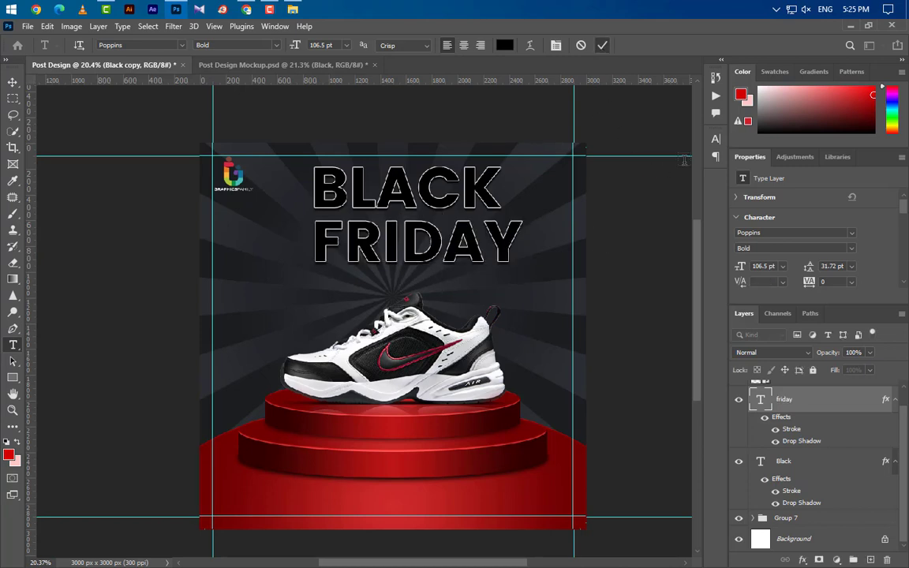
- Colour the FRIDAY text red (#d00204)
{"action": "left_click", "coordinate": [715, 142]}
{"action": "left_click", "coordinate": [682, 211]}
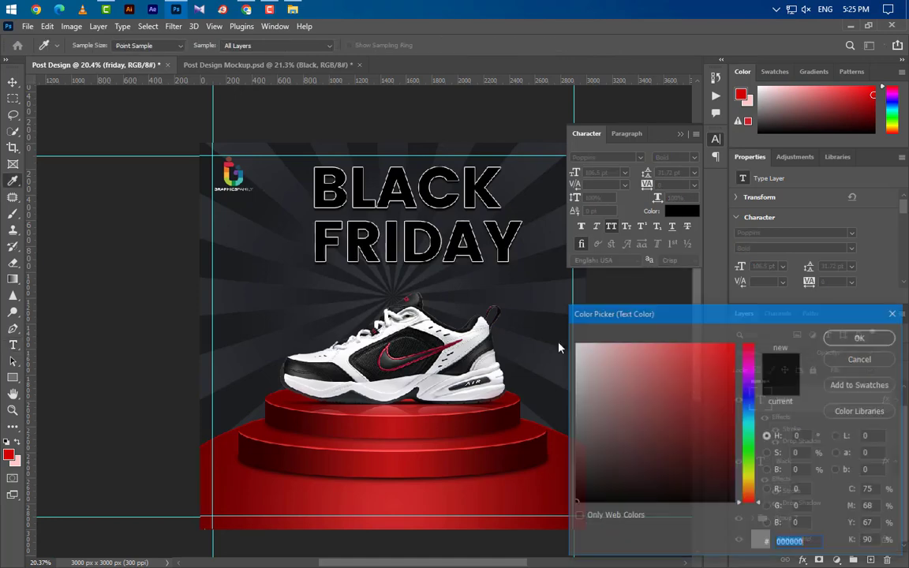
{"action": "left_click", "coordinate": [10, 453]}
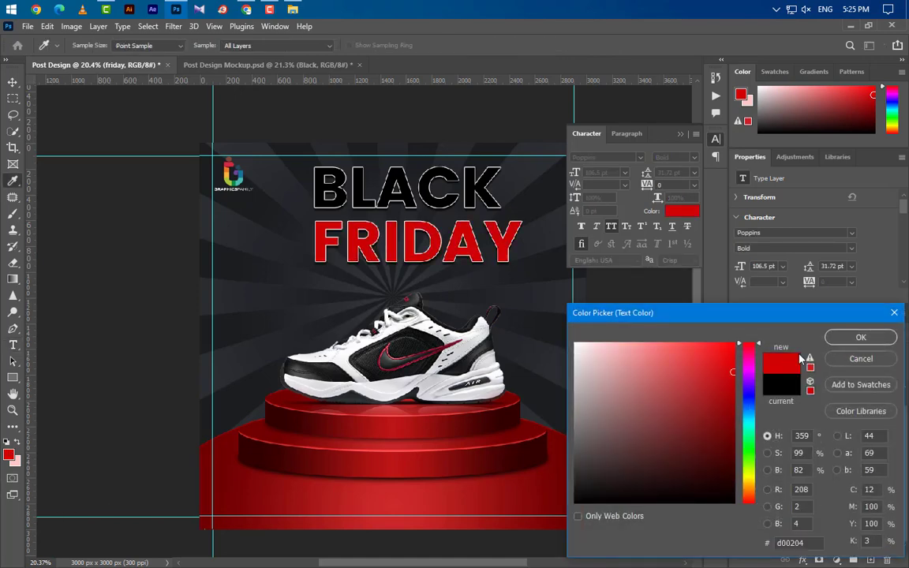
{"action": "left_click", "coordinate": [861, 337]}
{"action": "left_click", "coordinate": [680, 134]}
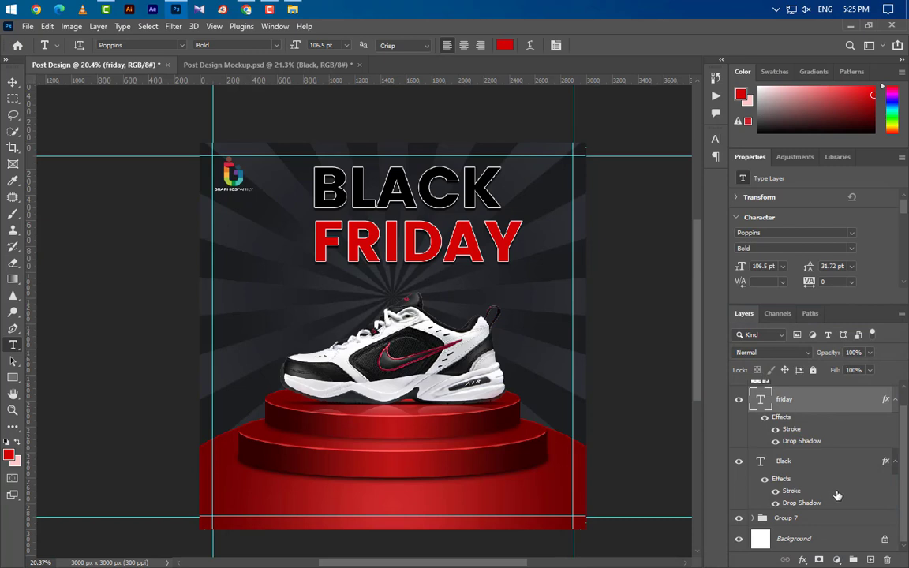
- Centre BLACK and FRIDAY horizontally on the canvas, then select the FRIDAY layer
{"action": "left_click", "coordinate": [821, 471], "text": "ctrl"}
{"action": "key", "text": "ctrl+a"}
{"action": "left_click", "coordinate": [12, 82]}
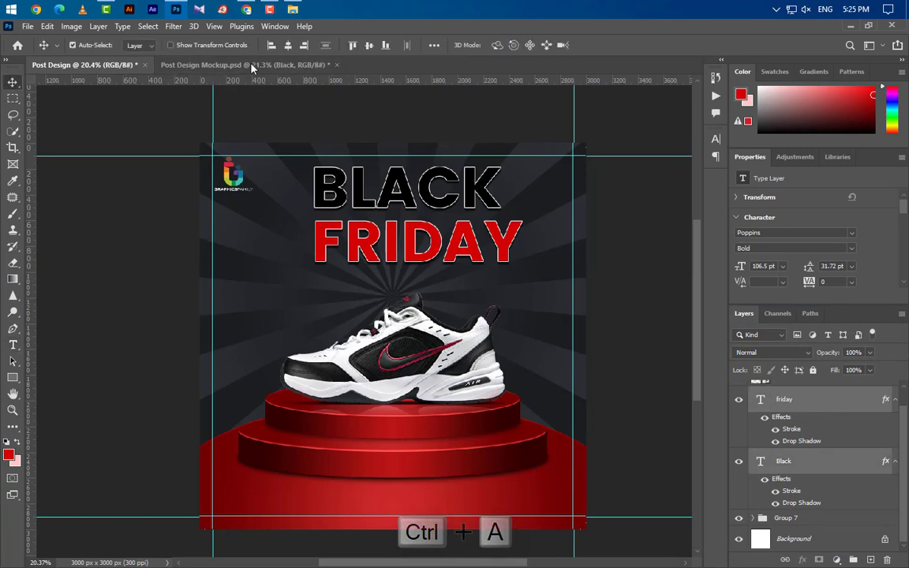
{"action": "left_click", "coordinate": [287, 44]}
{"action": "key", "text": "ctrl+d"}
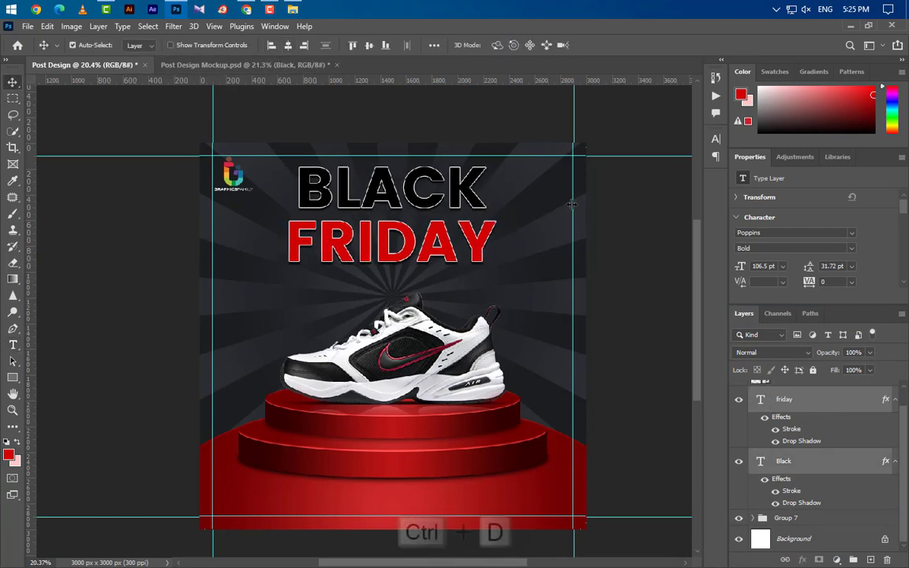
{"action": "left_click", "coordinate": [835, 412]}
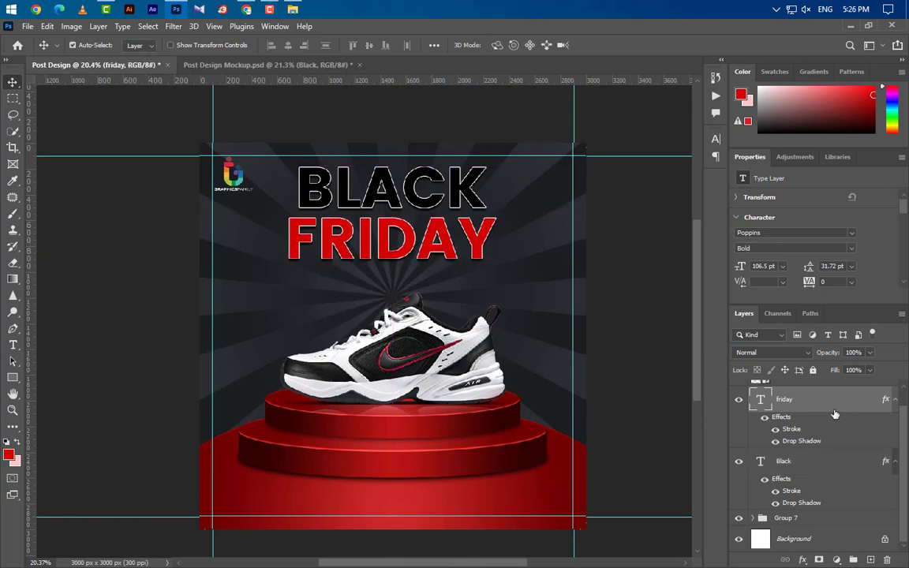
- Add a new Special Limited Offer text line below FRIDAY
{"action": "scroll", "coordinate": [350, 256], "scroll_direction": "up", "scroll_amount": 1}
{"action": "scroll", "coordinate": [350, 256], "scroll_direction": "up", "scroll_amount": 7}
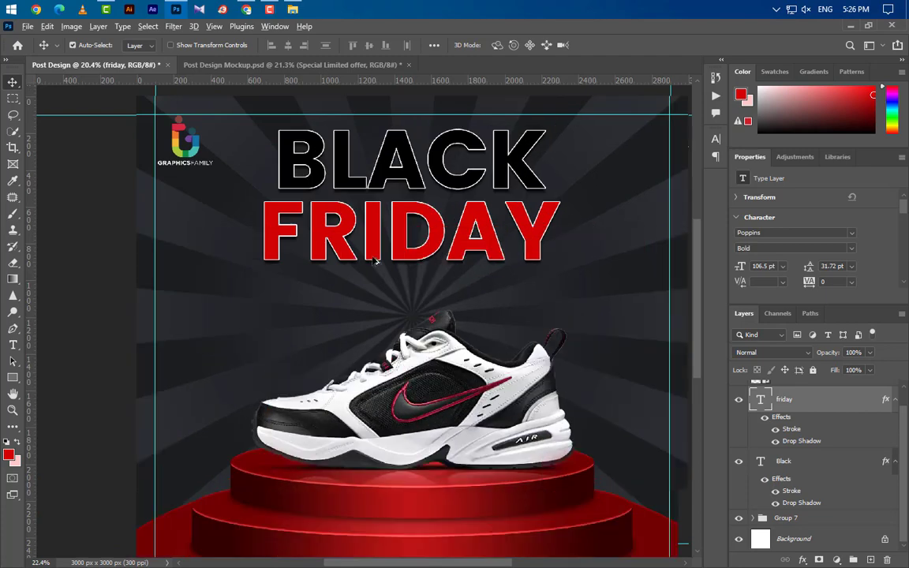
{"action": "left_click", "coordinate": [12, 345]}
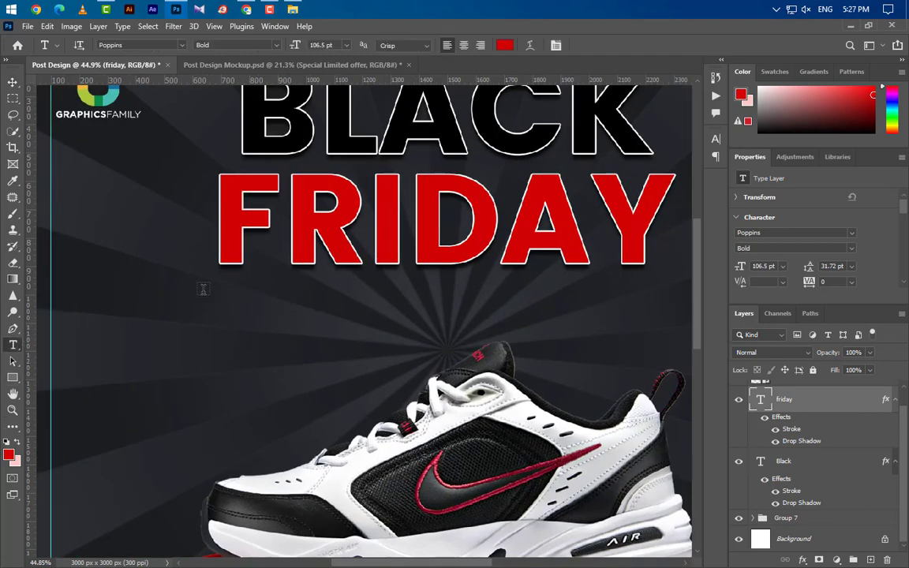
{"action": "left_click", "coordinate": [221, 358]}
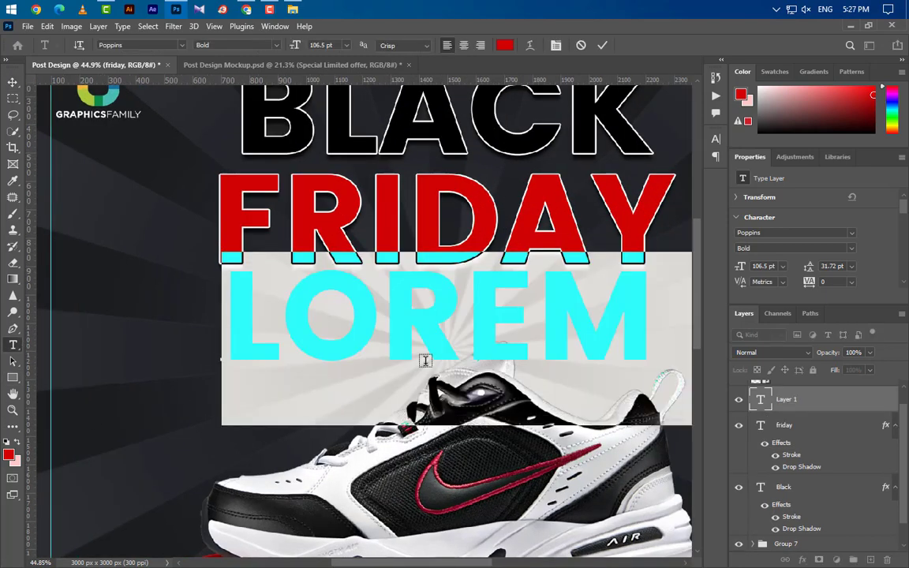
{"action": "type", "text": "SPE"}
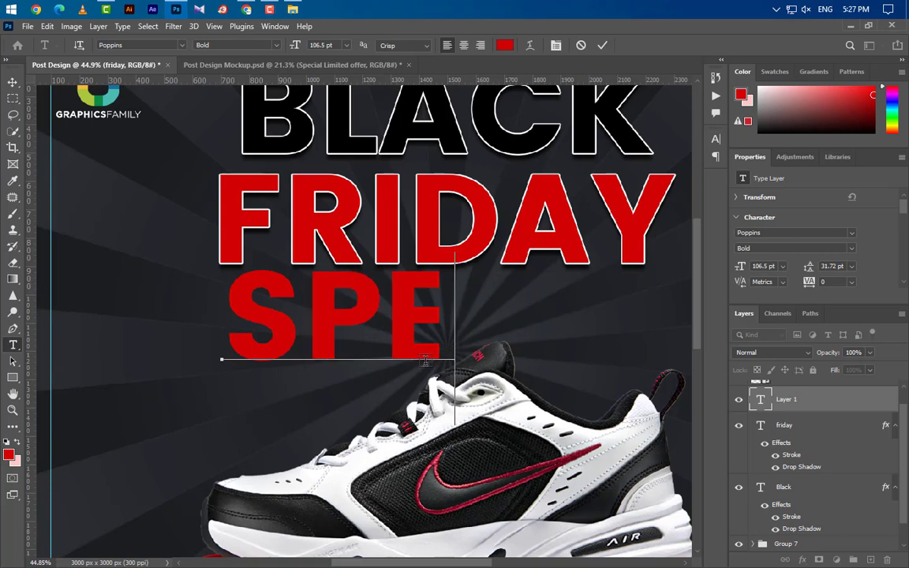
{"action": "type", "text": "CIAL"}
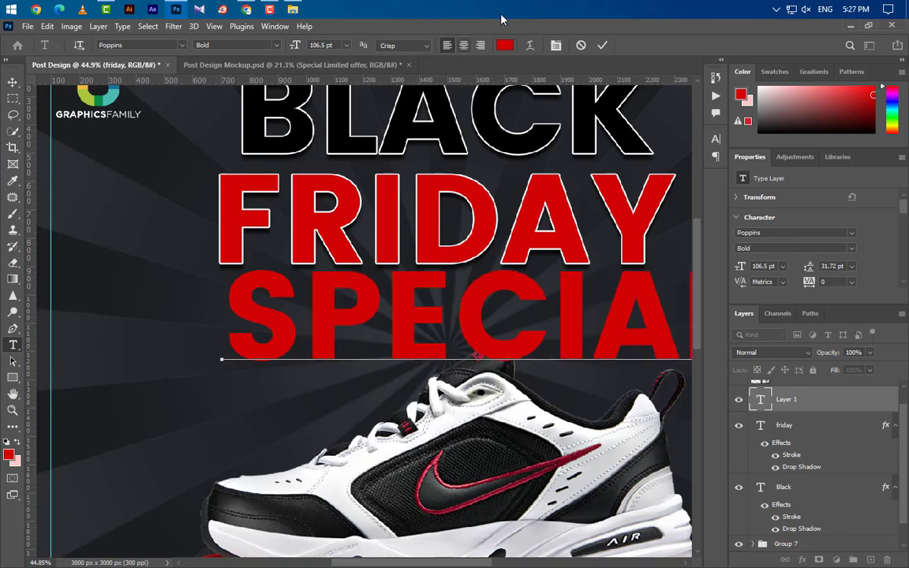
{"action": "left_click", "coordinate": [602, 45]}
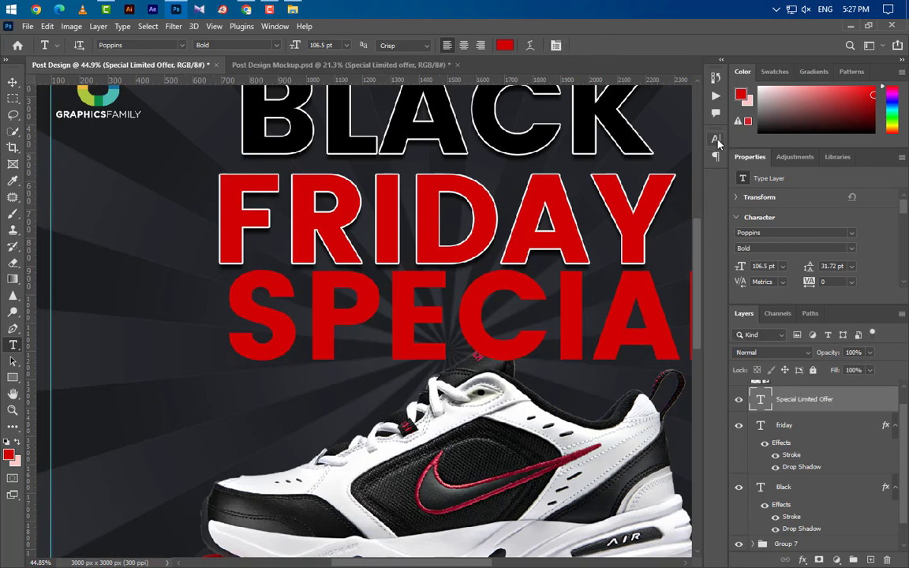
- Turn off all caps and make the Special Limited Offer text white Poppins Light
{"action": "left_click", "coordinate": [715, 139]}
{"action": "left_click", "coordinate": [613, 228]}
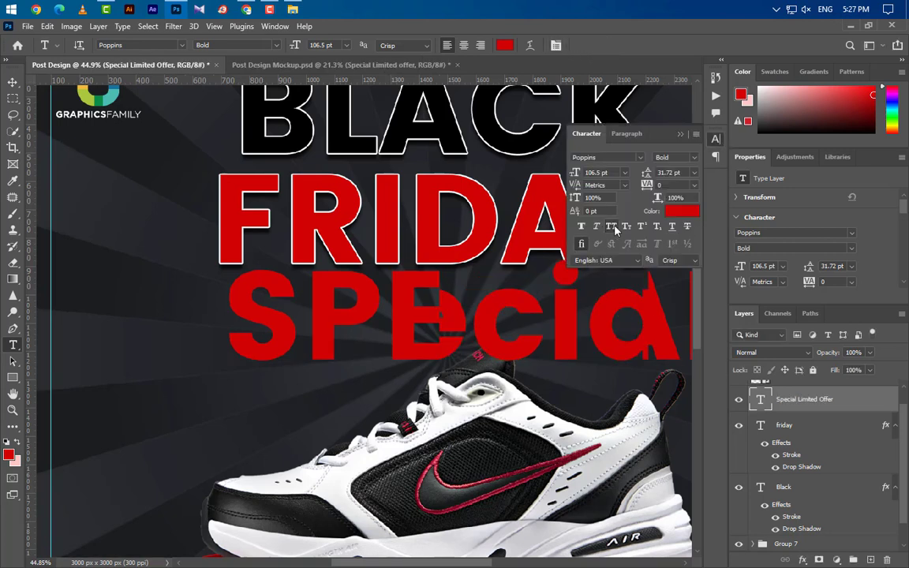
{"action": "left_click", "coordinate": [694, 157]}
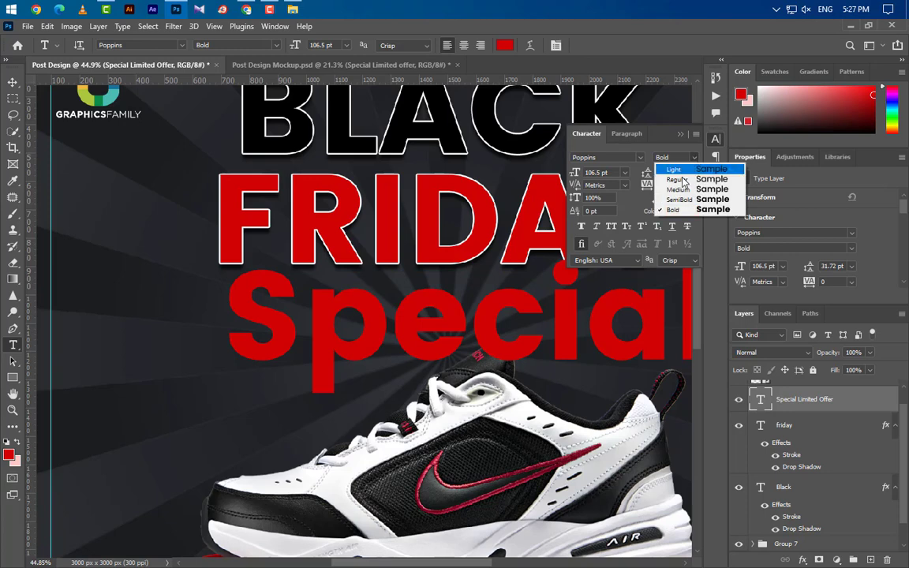
{"action": "left_click", "coordinate": [680, 170]}
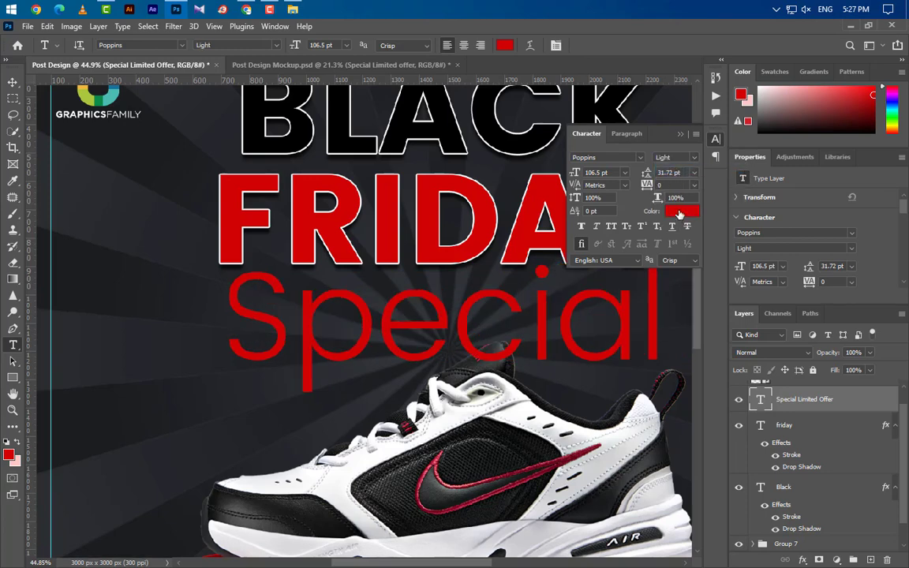
{"action": "left_click", "coordinate": [679, 212]}
{"action": "left_click_drag", "start_coordinate": [670, 365], "coordinate": [355, 276]}
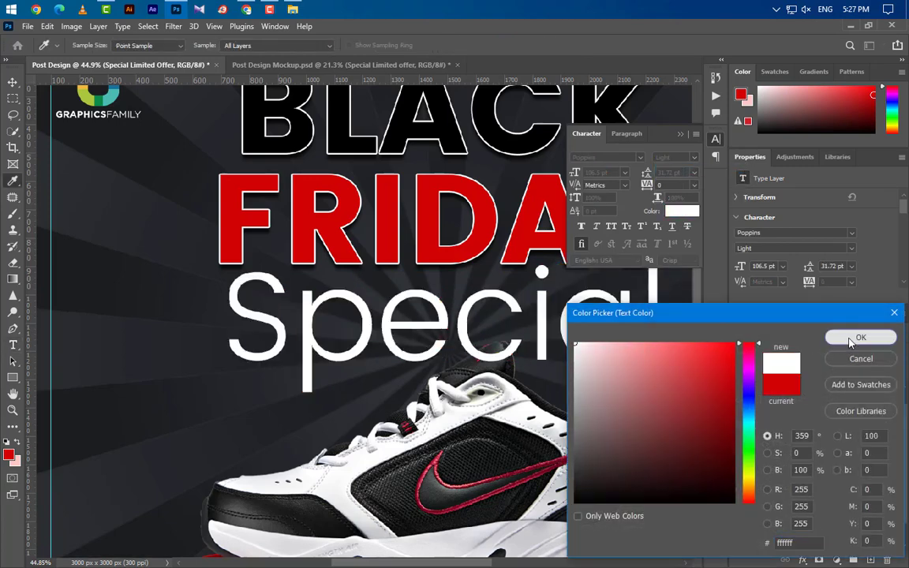
{"action": "left_click", "coordinate": [860, 336]}
- Set the line's tracking to 250 and its size to 15.5 pt
{"action": "left_click", "coordinate": [800, 283]}
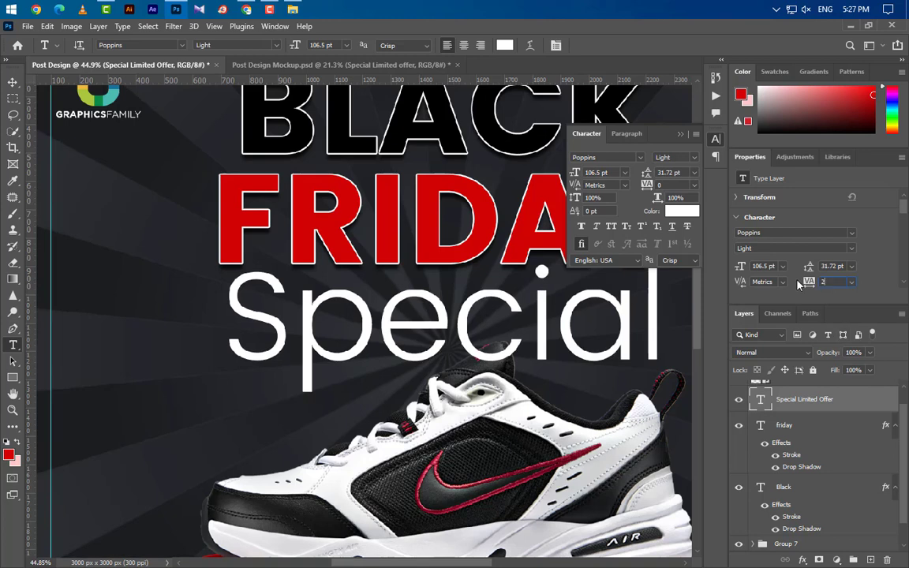
{"action": "key", "text": "Return"}
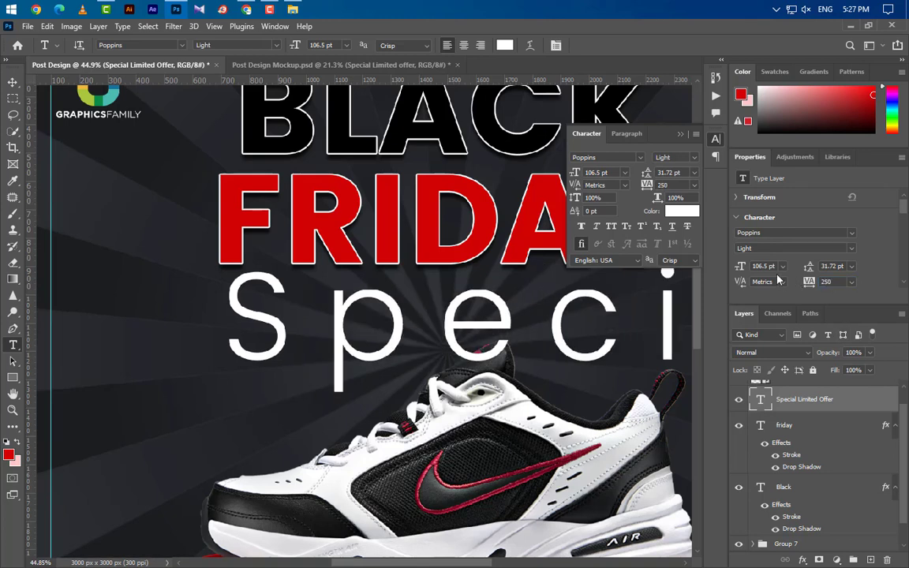
{"action": "left_click", "coordinate": [763, 266]}
{"action": "type", "text": "15.5"}
{"action": "key", "text": "Return"}
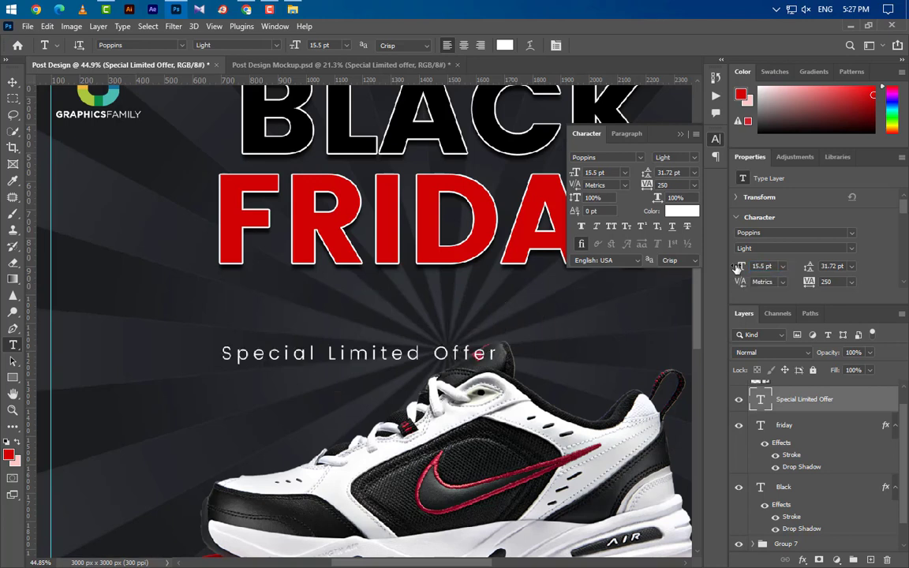
{"action": "left_click", "coordinate": [680, 135]}
- Move Special Limited Offer up to sit just under FRIDAY
{"action": "left_click", "coordinate": [13, 82]}
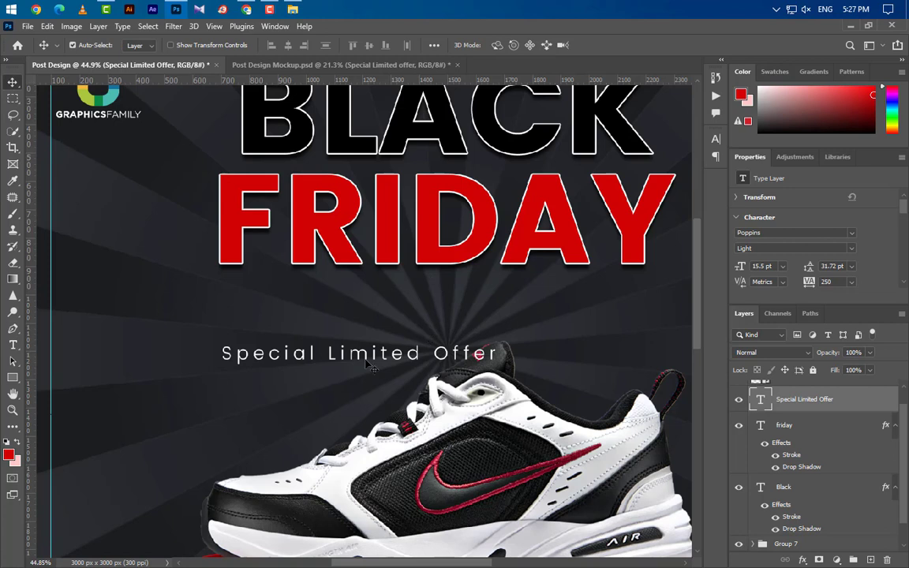
{"action": "left_click_drag", "start_coordinate": [385, 349], "coordinate": [473, 287]}
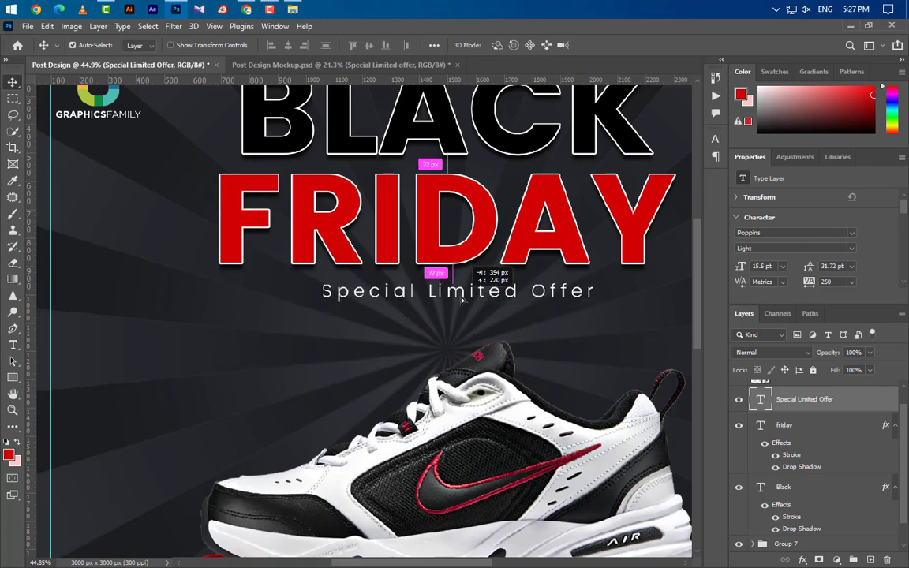
{"action": "key", "text": "Up"}
{"action": "key", "text": "Up"}
{"action": "key", "text": "Up"}
{"action": "key", "text": "Up"}
{"action": "key", "text": "Up"}
{"action": "key", "text": "Up"}
{"action": "key", "text": "Up"}
{"action": "key", "text": "Up"}
{"action": "key", "text": "Up"}
{"action": "key", "text": "Up"}
{"action": "key", "text": "Up"}
{"action": "key", "text": "Up"}
{"action": "key", "text": "Up"}
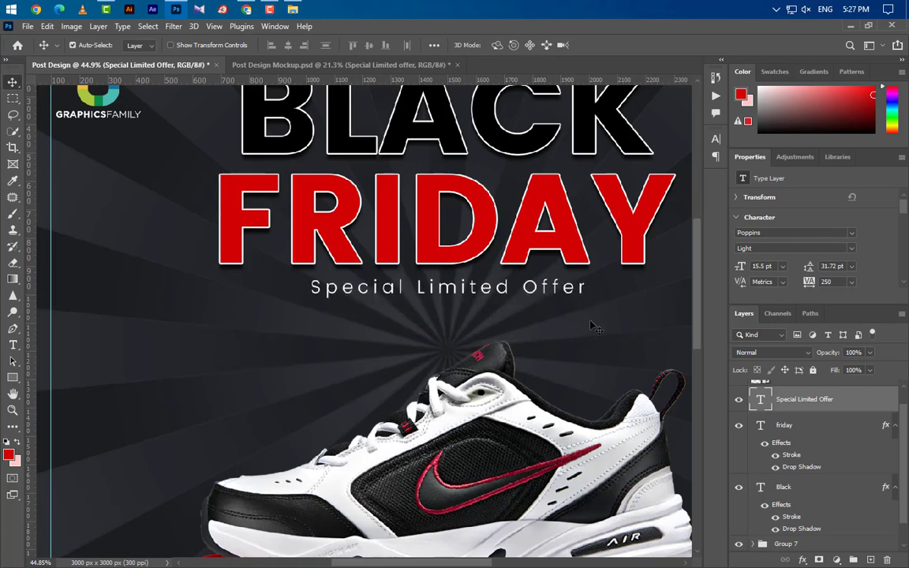
- Draw a 273 × 9 px red bar right of the text and copy it to the left side
{"action": "left_click", "coordinate": [13, 378]}
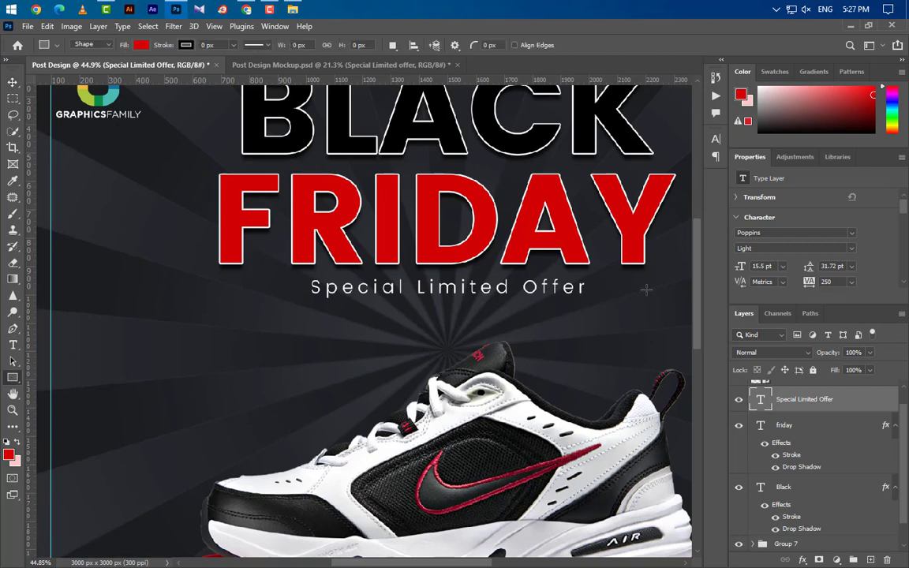
{"action": "left_click_drag", "start_coordinate": [598, 288], "coordinate": [676, 289]}
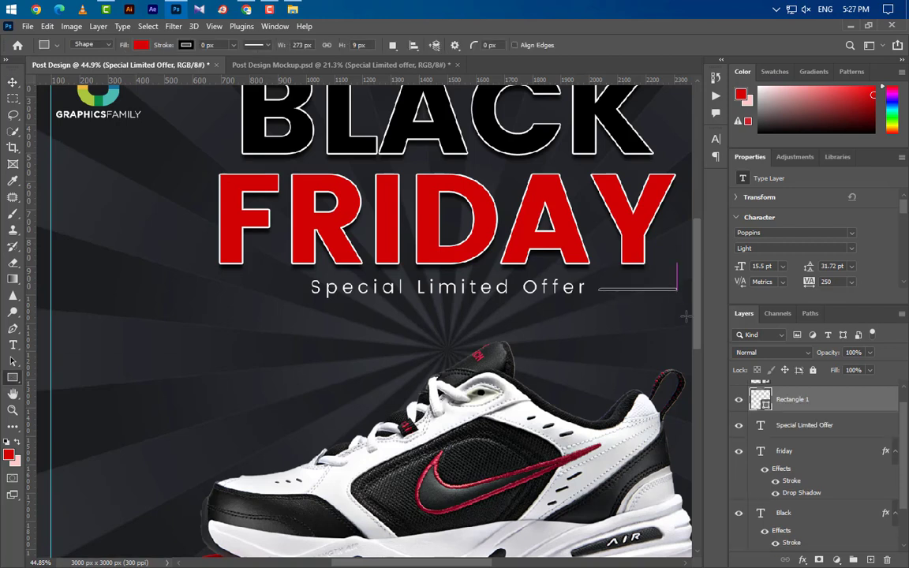
{"action": "left_click", "coordinate": [13, 82]}
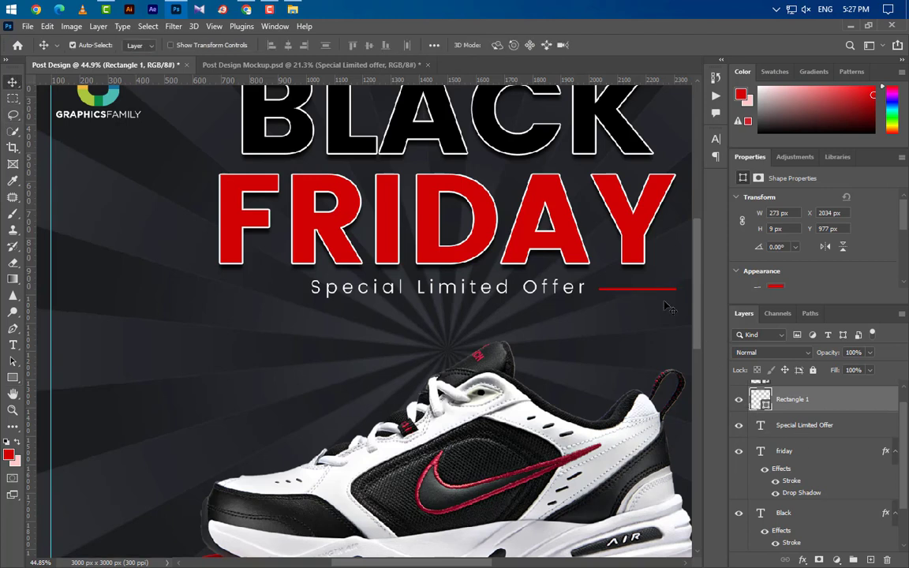
{"action": "key", "text": "alt+shift"}
{"action": "left_click_drag", "start_coordinate": [594, 296], "coordinate": [252, 299]}
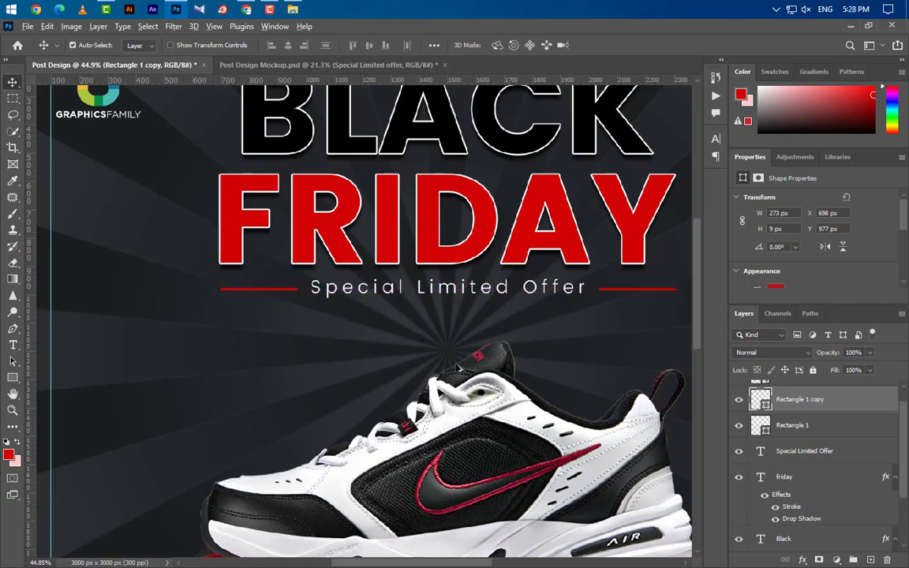
{"action": "scroll", "coordinate": [456, 369], "scroll_direction": "down", "scroll_amount": 5}
- Draw a red rectangle below the podium, sized 575 × 175 px with 87.5 px rounded corners
{"action": "scroll", "coordinate": [460, 371], "scroll_direction": "down", "scroll_amount": 3}
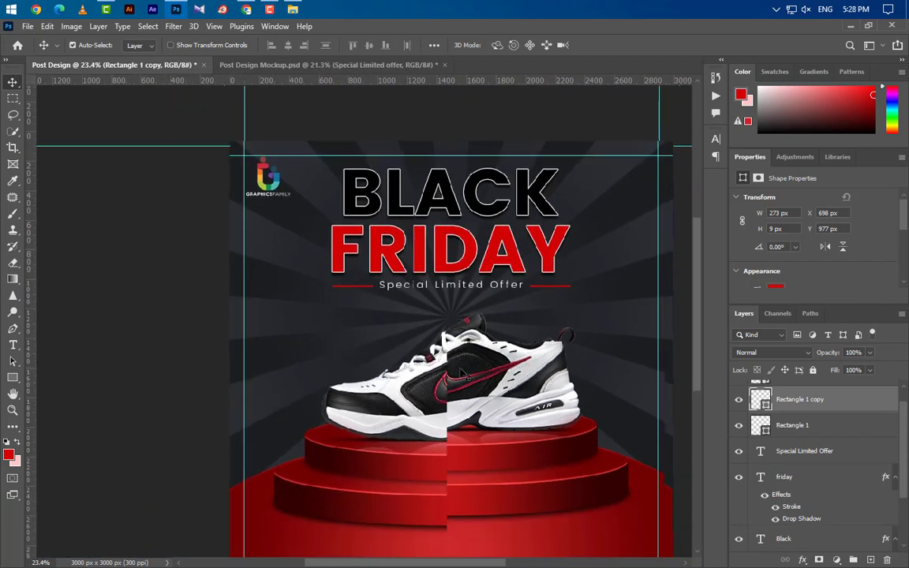
{"action": "scroll", "coordinate": [527, 493], "scroll_direction": "up", "scroll_amount": 2}
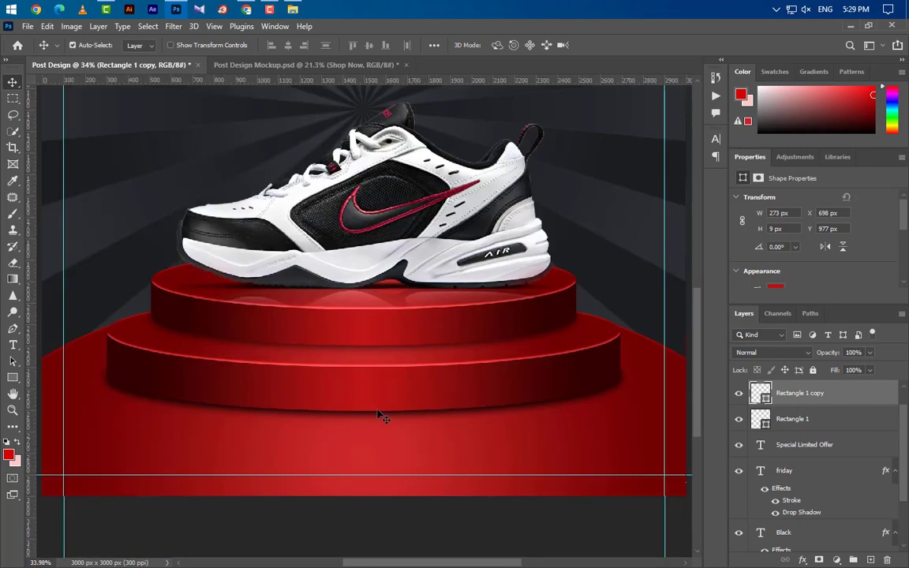
{"action": "left_click", "coordinate": [13, 379]}
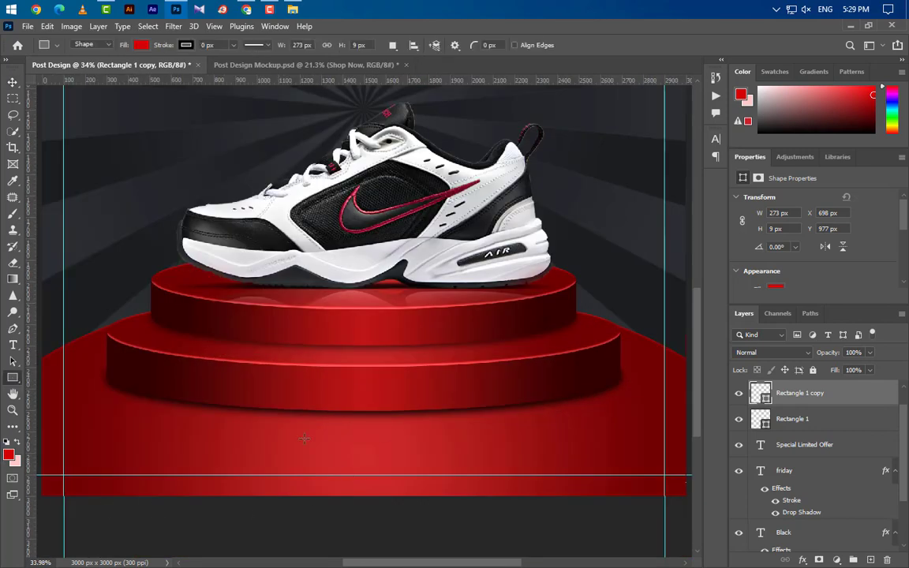
{"action": "left_click_drag", "start_coordinate": [297, 433], "coordinate": [433, 456]}
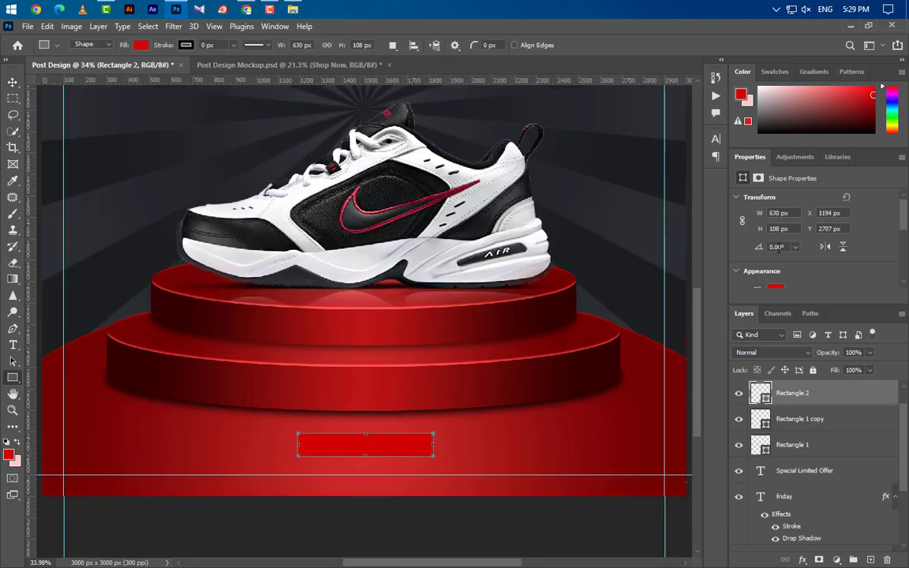
{"action": "double_click", "coordinate": [773, 213]}
{"action": "type", "text": "575"}
{"action": "double_click", "coordinate": [779, 229]}
{"action": "type", "text": "1"}
{"action": "key", "text": "Return"}
{"action": "scroll", "coordinate": [831, 251], "scroll_direction": "down", "scroll_amount": 3}
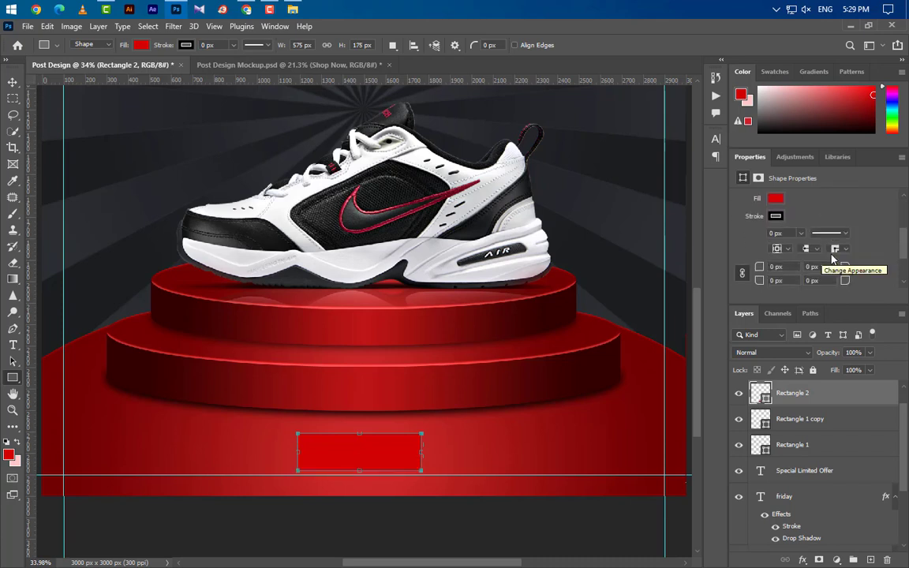
{"action": "key", "text": "Return"}
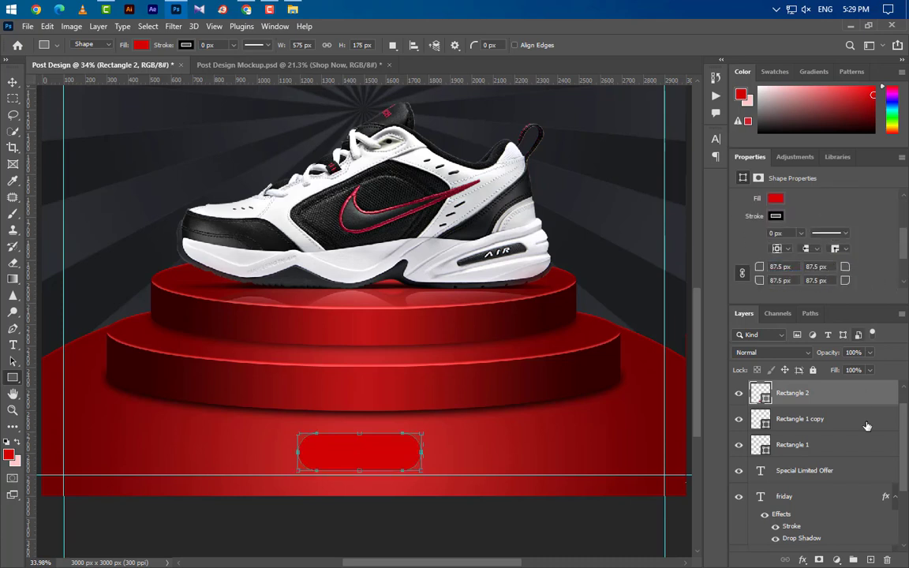
- Give the pill button a gradient overlay from #1f2023 to #d51012
{"action": "double_click", "coordinate": [869, 396]}
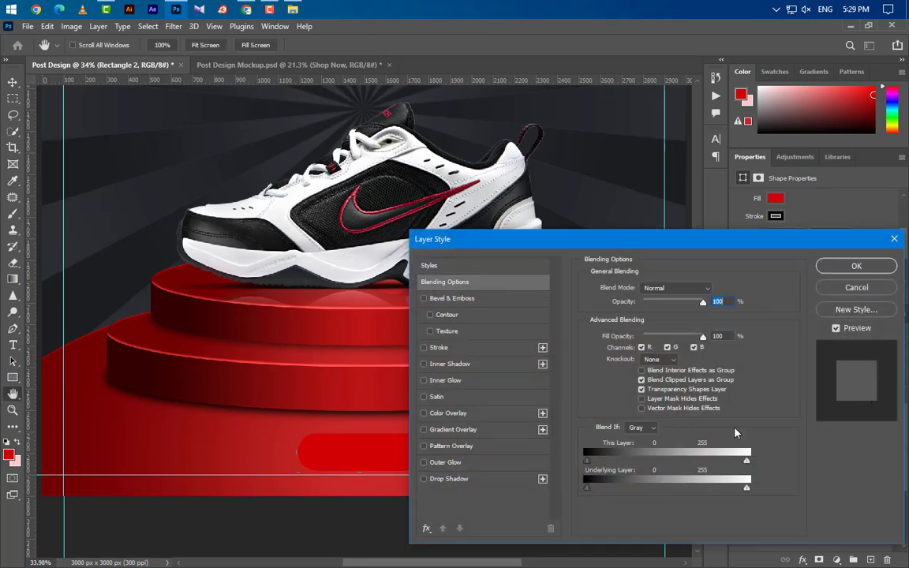
{"action": "left_click", "coordinate": [457, 430]}
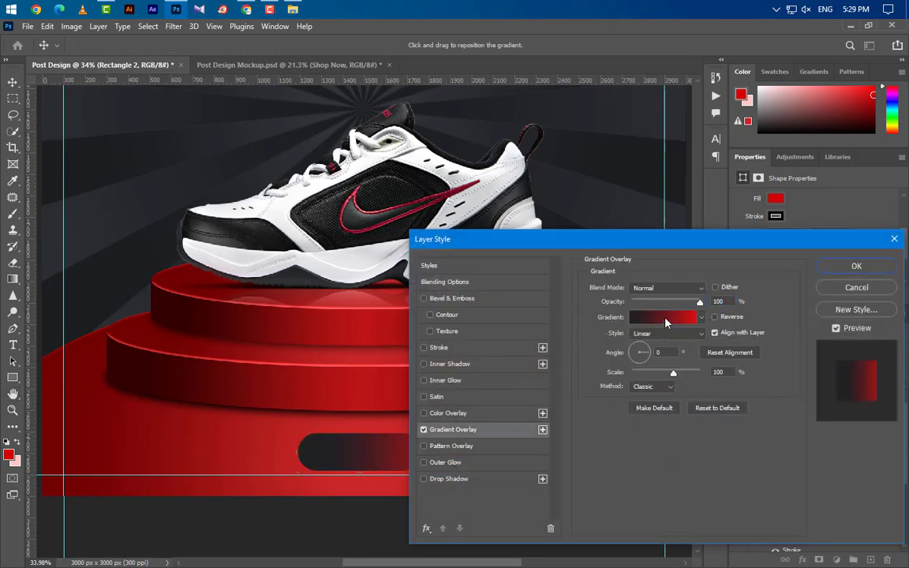
{"action": "left_click", "coordinate": [665, 318]}
{"action": "double_click", "coordinate": [629, 344]}
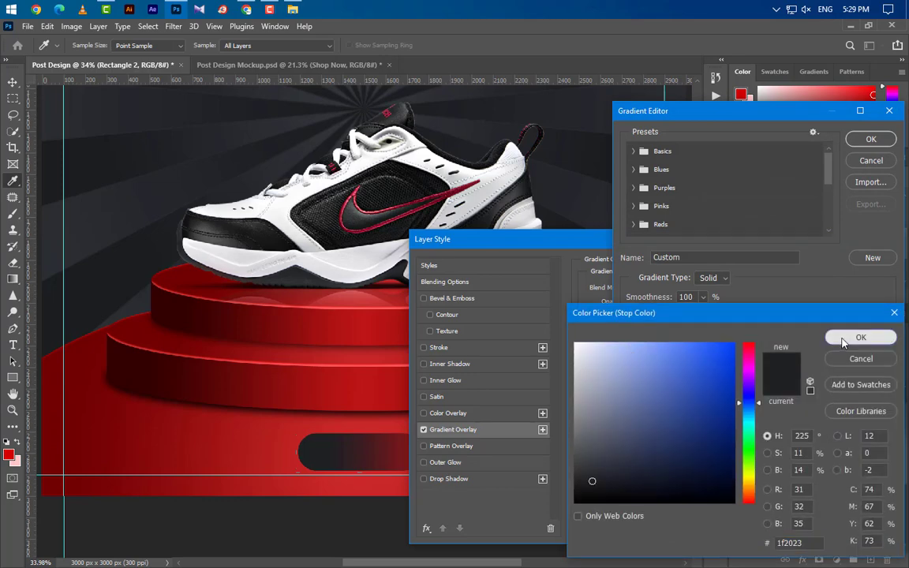
{"action": "left_click", "coordinate": [858, 337]}
{"action": "double_click", "coordinate": [884, 344]}
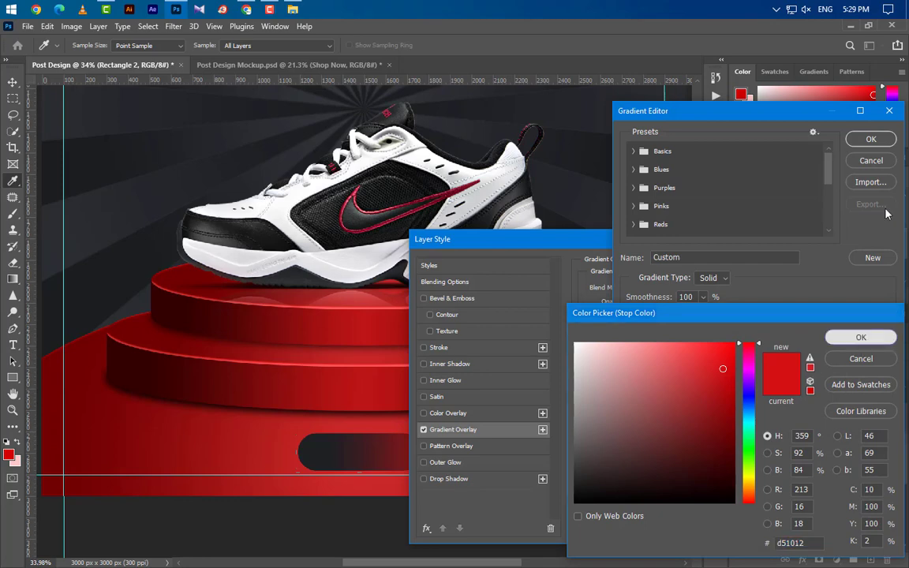
{"action": "left_click", "coordinate": [860, 338]}
{"action": "left_click", "coordinate": [870, 139]}
{"action": "double_click", "coordinate": [729, 300]}
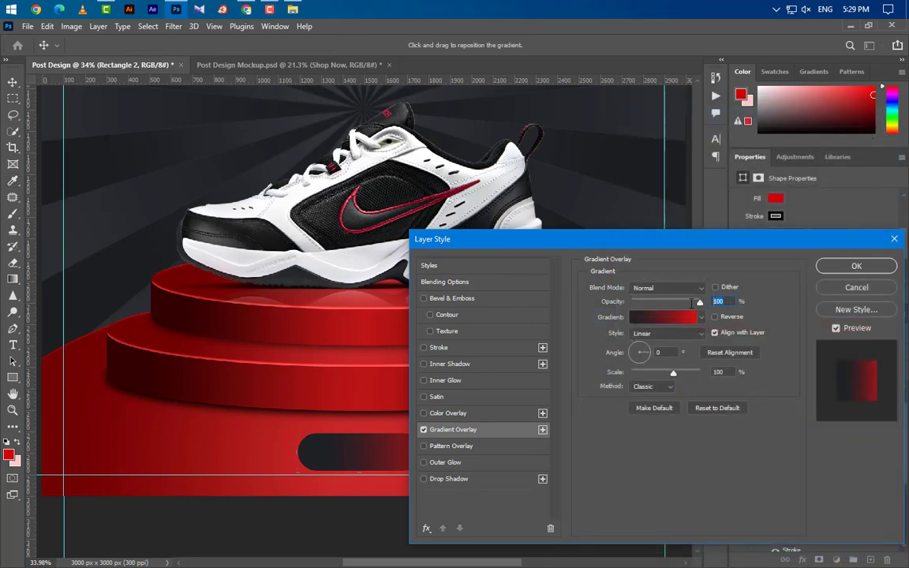
{"action": "double_click", "coordinate": [670, 352]}
{"action": "double_click", "coordinate": [704, 373]}
{"action": "left_click_drag", "start_coordinate": [560, 240], "coordinate": [629, 179]}
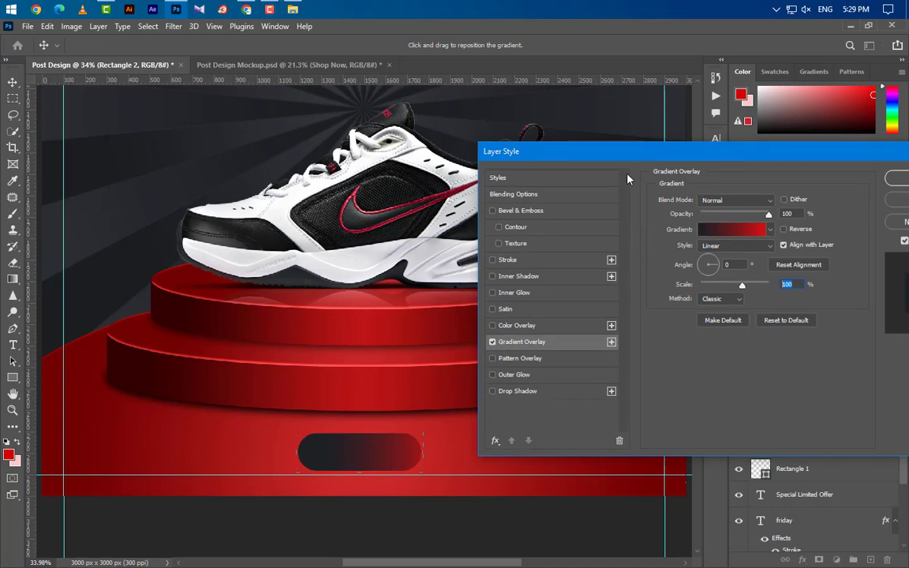
- Add a black 60% drop shadow at 12 px distance and apply the styles
{"action": "left_click", "coordinate": [567, 394]}
{"action": "left_click", "coordinate": [787, 205]}
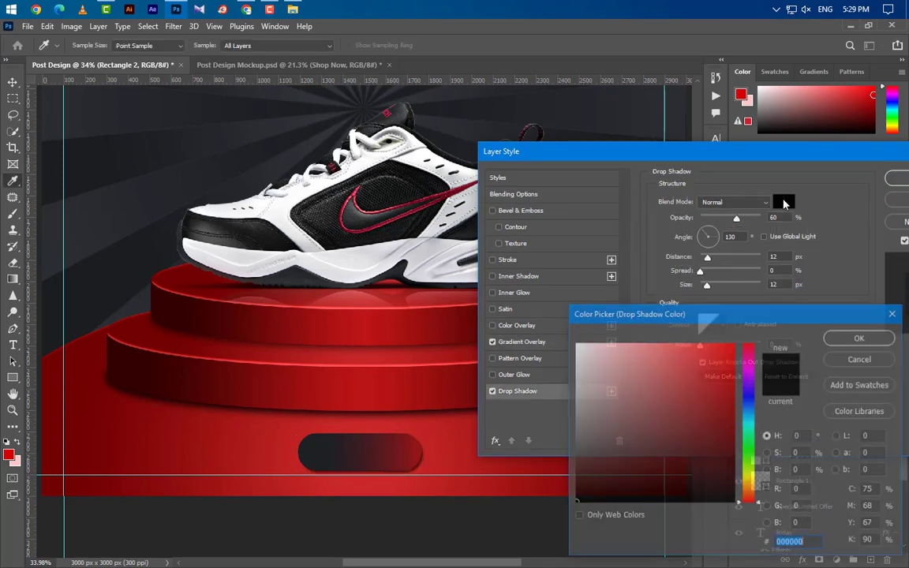
{"action": "left_click", "coordinate": [860, 337]}
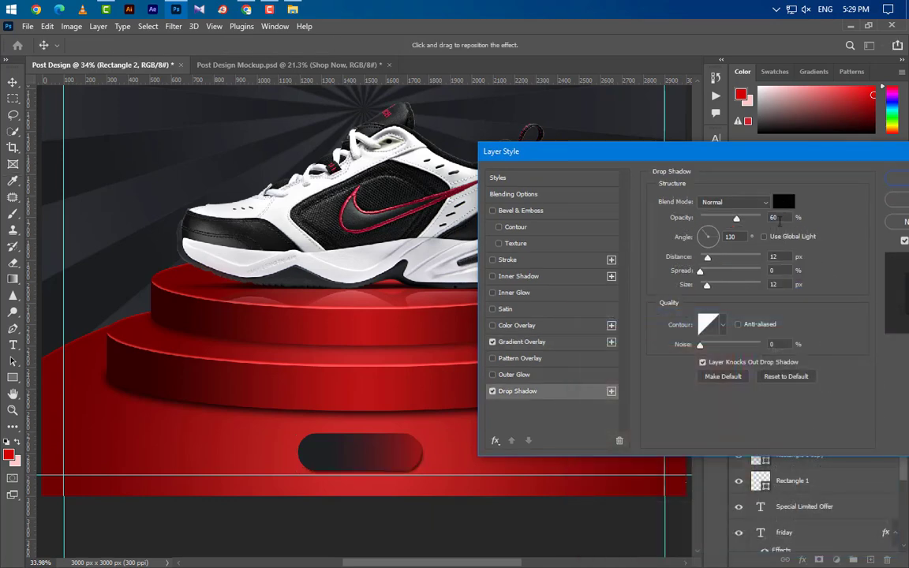
{"action": "key", "text": "Tab"}
{"action": "key", "text": "Tab"}
{"action": "key", "text": "Tab"}
{"action": "left_click", "coordinate": [896, 178]}
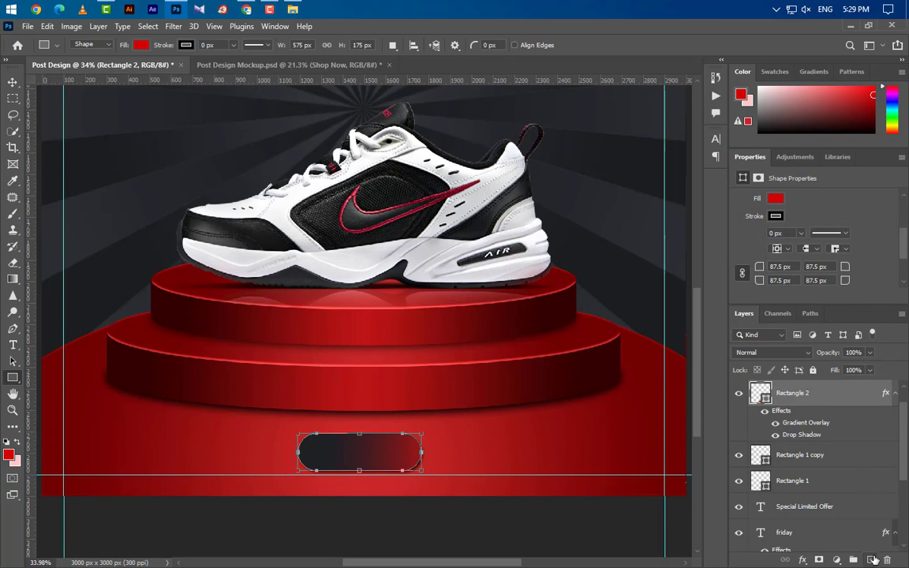
- Add a SHOP NOW label on a new layer above the button at 19.5 pt
{"action": "key", "text": "ctrl+shift+alt+n"}
{"action": "left_click", "coordinate": [15, 344]}
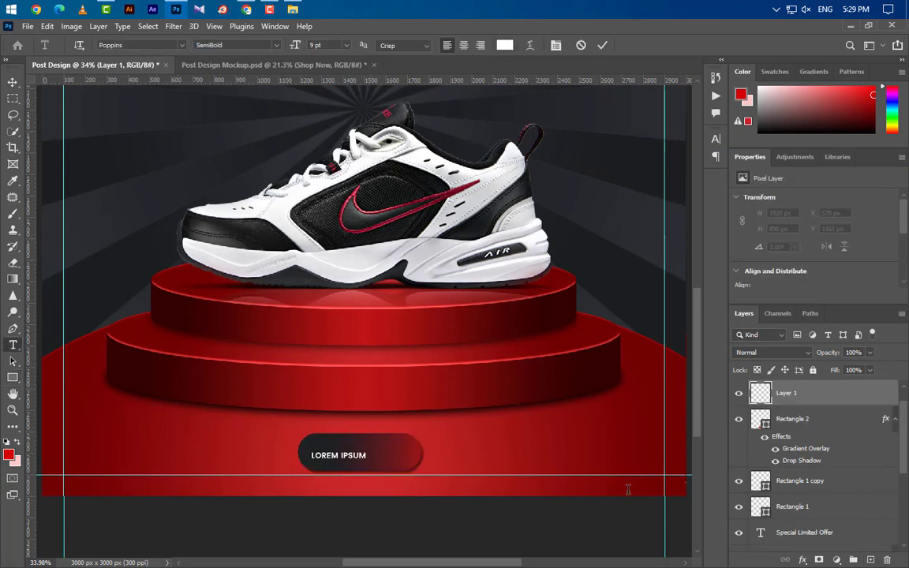
{"action": "type", "text": "SHOP NOW"}
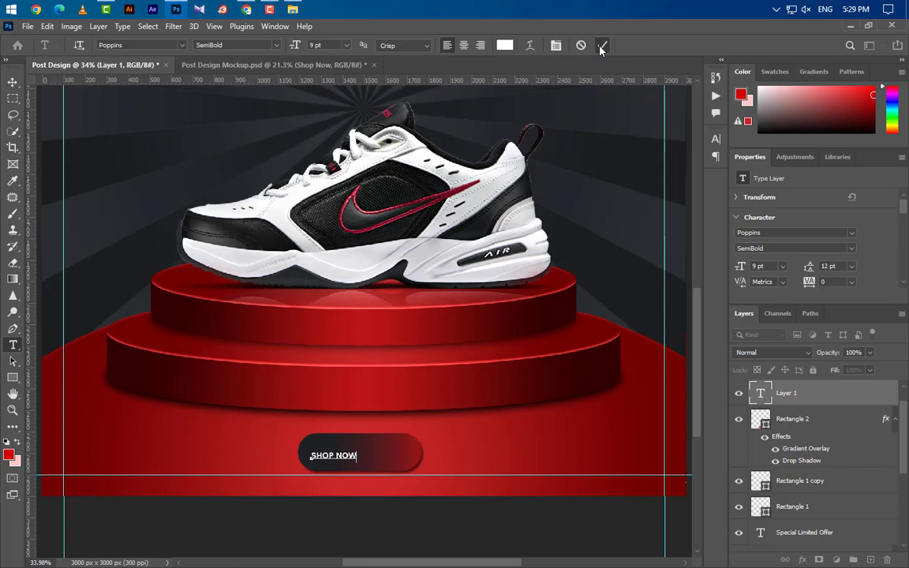
{"action": "left_click", "coordinate": [602, 45]}
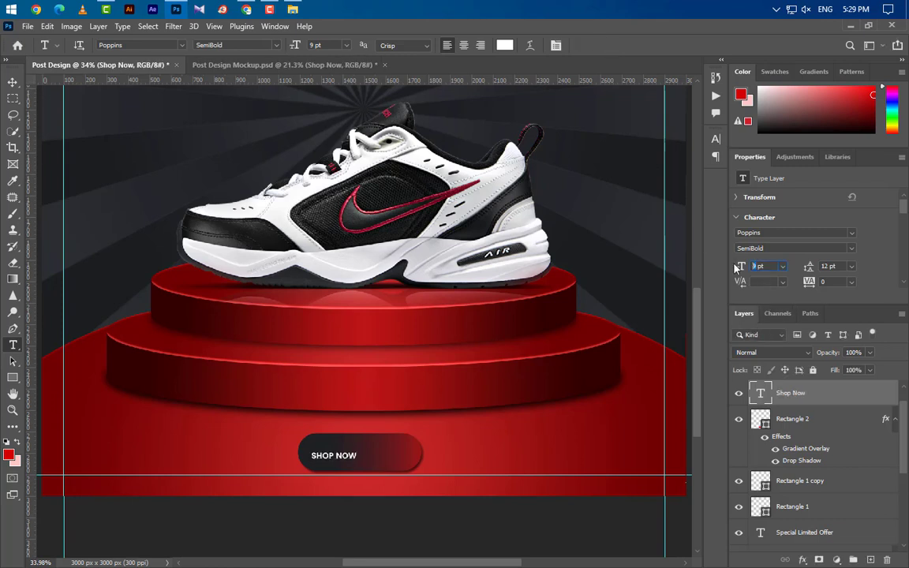
{"action": "type", "text": "19.5"}
{"action": "key", "text": "Return"}
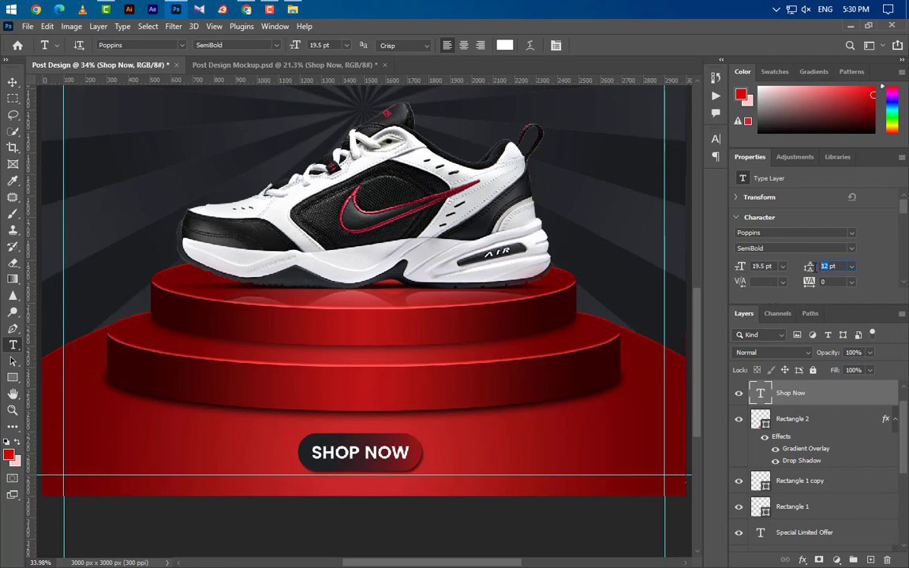
- Reapply Poppins SemiBold to the SHOP NOW label and select the Rectangle 2 layer
{"action": "left_click", "coordinate": [852, 249]}
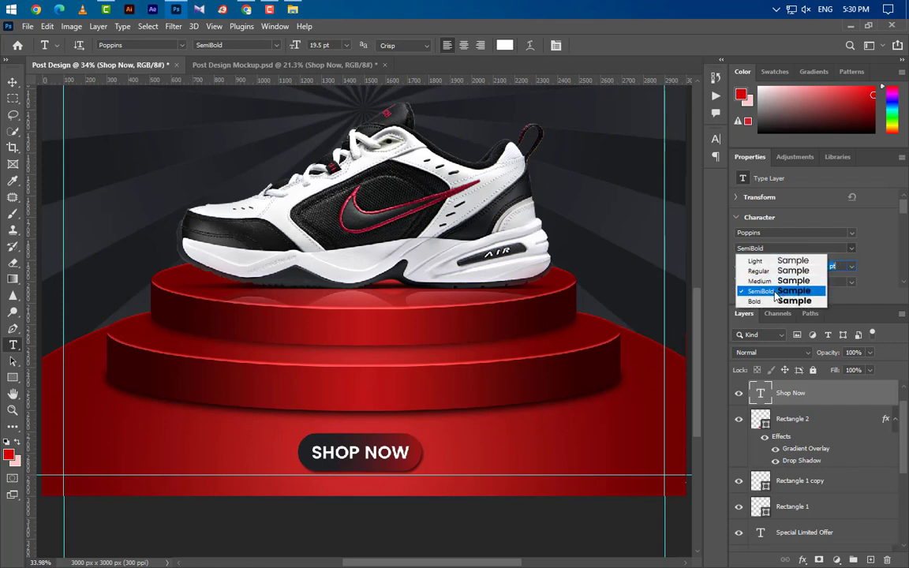
{"action": "left_click", "coordinate": [775, 292]}
{"action": "left_click", "coordinate": [714, 139]}
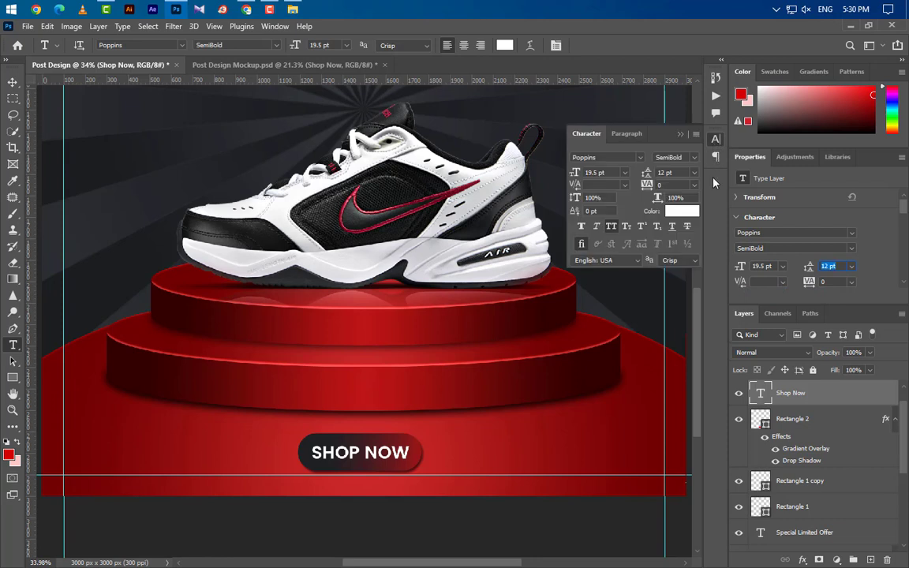
{"action": "left_click", "coordinate": [683, 137]}
{"action": "key", "text": "v"}
{"action": "left_click", "coordinate": [831, 420]}
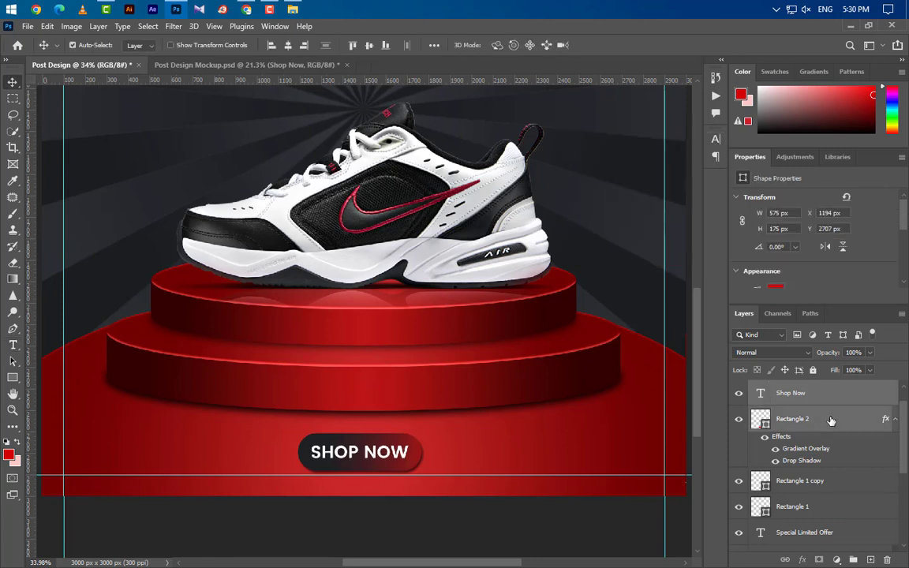
- Nudge the SHOP NOW button up and group its label with the button shape
{"action": "key", "text": "Up"}
{"action": "key", "text": "Up"}
{"action": "key", "text": "Up"}
{"action": "key", "text": "Up"}
{"action": "key", "text": "Up"}
{"action": "key", "text": "Up"}
{"action": "key", "text": "Up"}
{"action": "key", "text": "Up"}
{"action": "key", "text": "Up"}
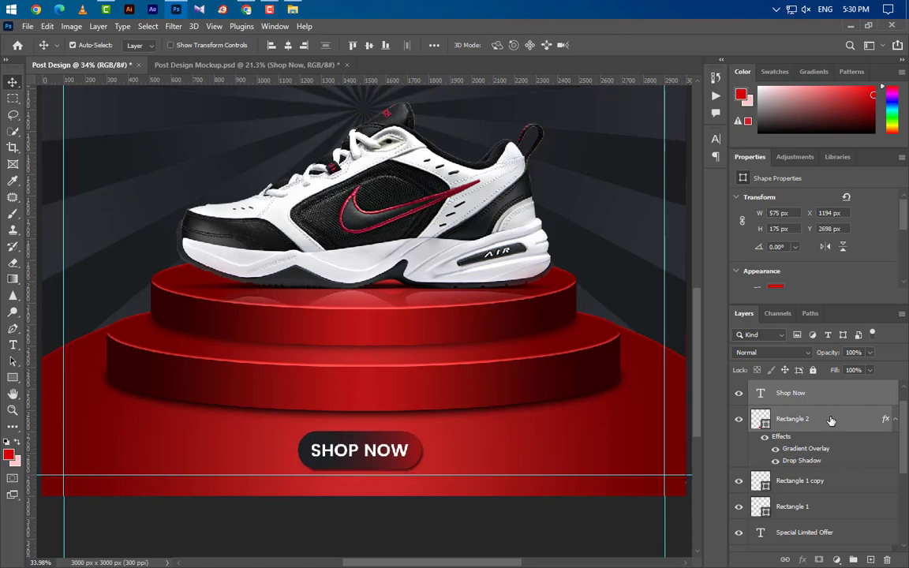
{"action": "key", "text": "ctrl+g"}
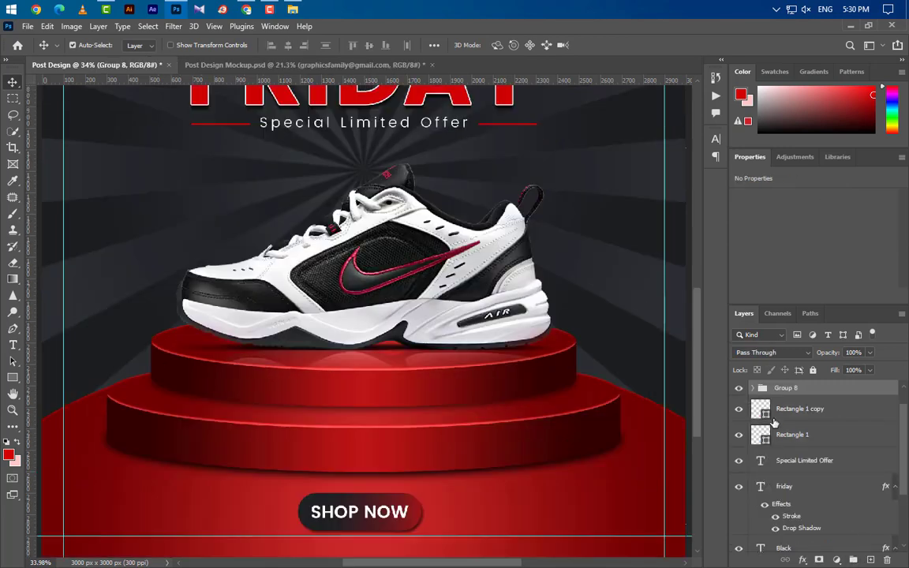
{"action": "scroll", "coordinate": [150, 498], "scroll_direction": "up", "scroll_amount": 2}
- Type the contact e-mail at the bottom left at 14 pt
{"action": "left_click", "coordinate": [12, 345]}
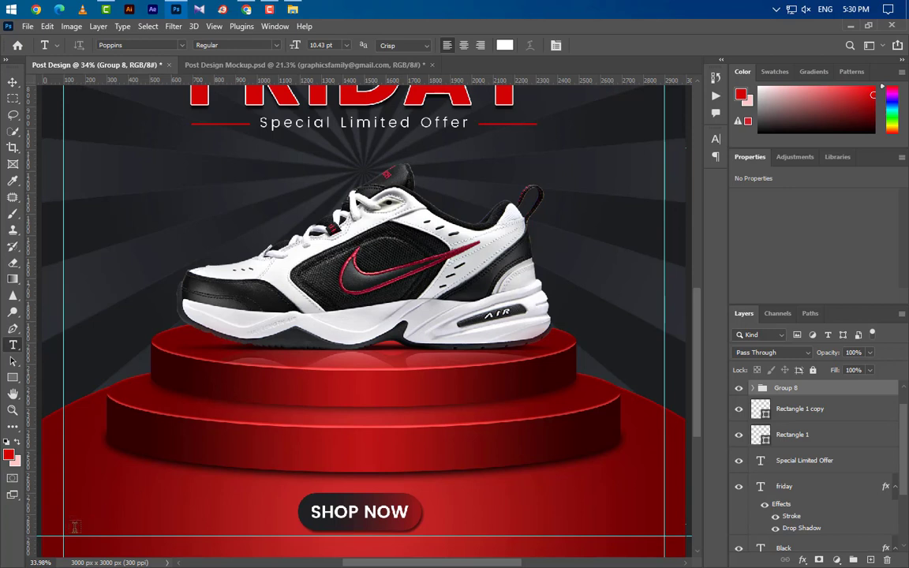
{"action": "left_click", "coordinate": [79, 517]}
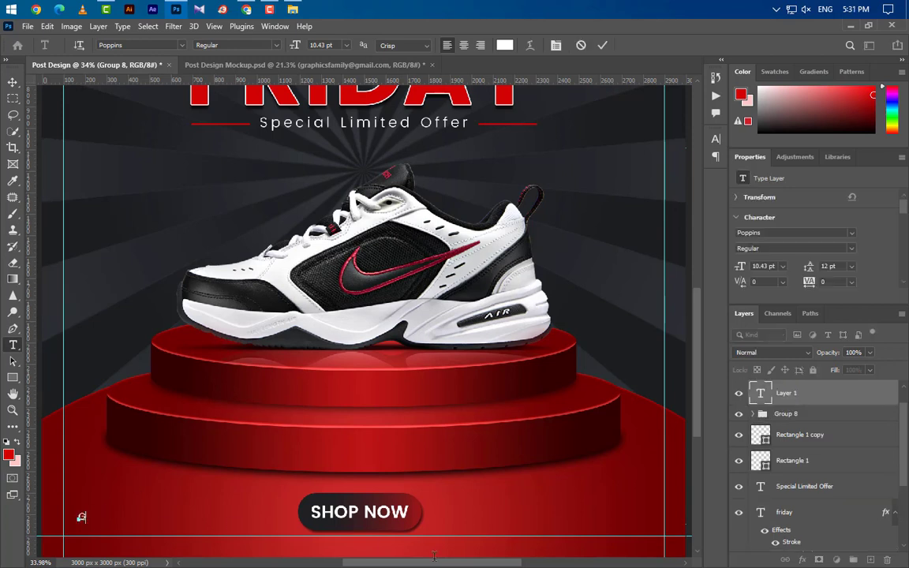
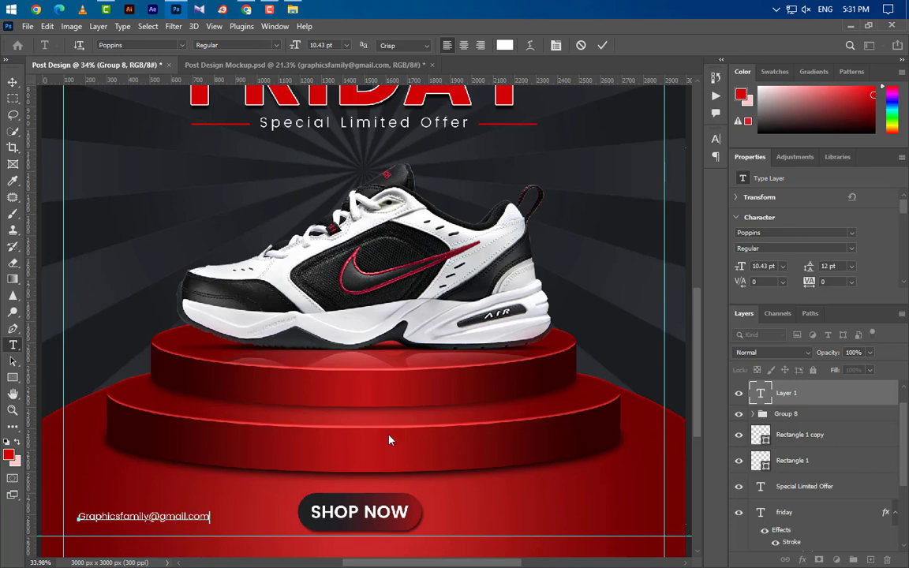
{"action": "left_click", "coordinate": [602, 45]}
{"action": "left_click", "coordinate": [763, 266]}
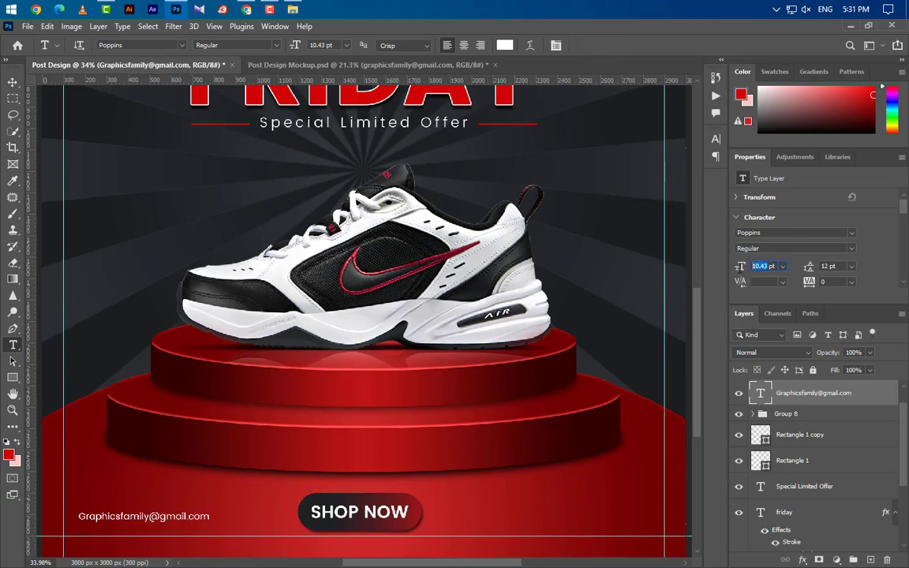
{"action": "type", "text": "14"}
{"action": "key", "text": "Return"}
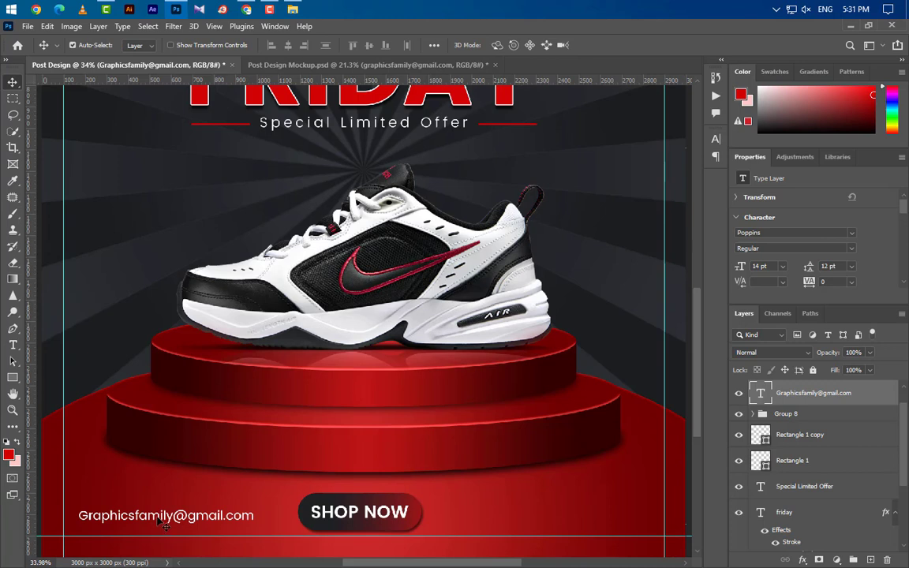
{"action": "left_click_drag", "start_coordinate": [161, 524], "coordinate": [552, 509]}
{"action": "left_click", "coordinate": [13, 344]}
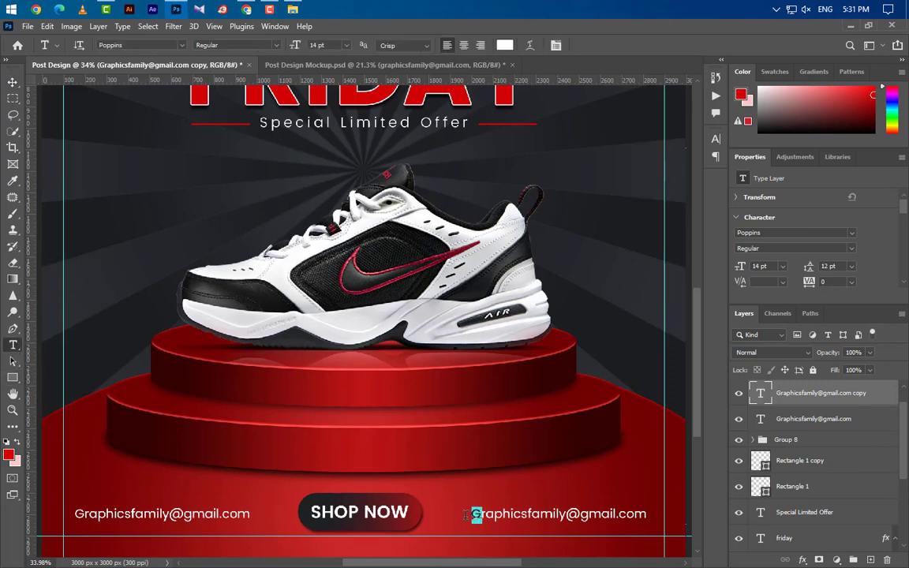
{"action": "type", "text": "www.g"}
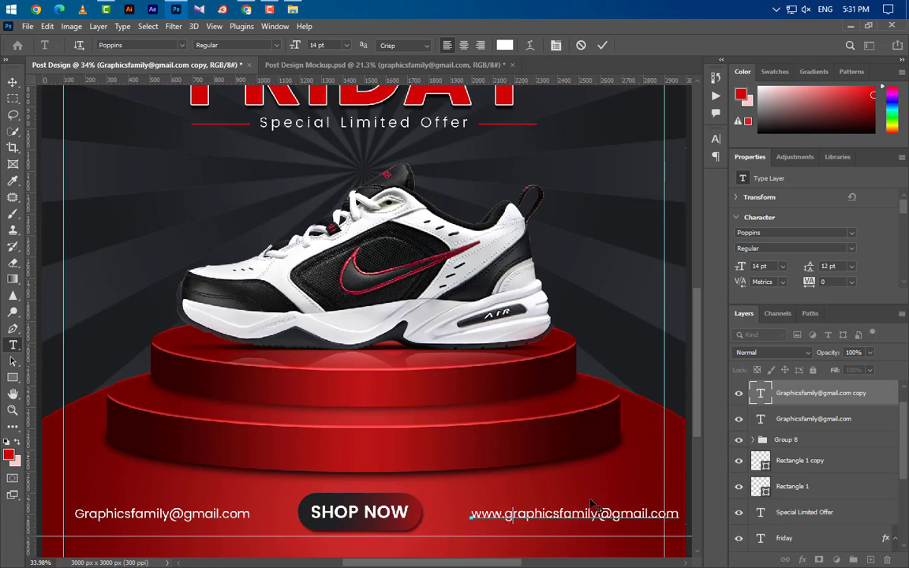
{"action": "mouse_move", "coordinate": [598, 513]}
{"action": "left_mouse_down"}
{"action": "mouse_move", "coordinate": [656, 516]}
{"action": "mouse_move", "coordinate": [606, 518]}
{"action": "left_mouse_up"}
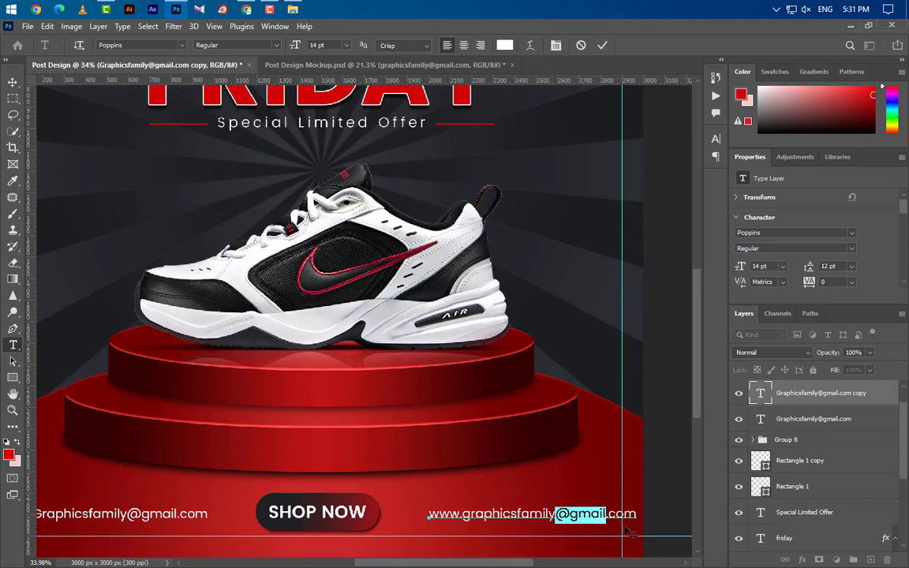
{"action": "key", "text": "BackSpace"}
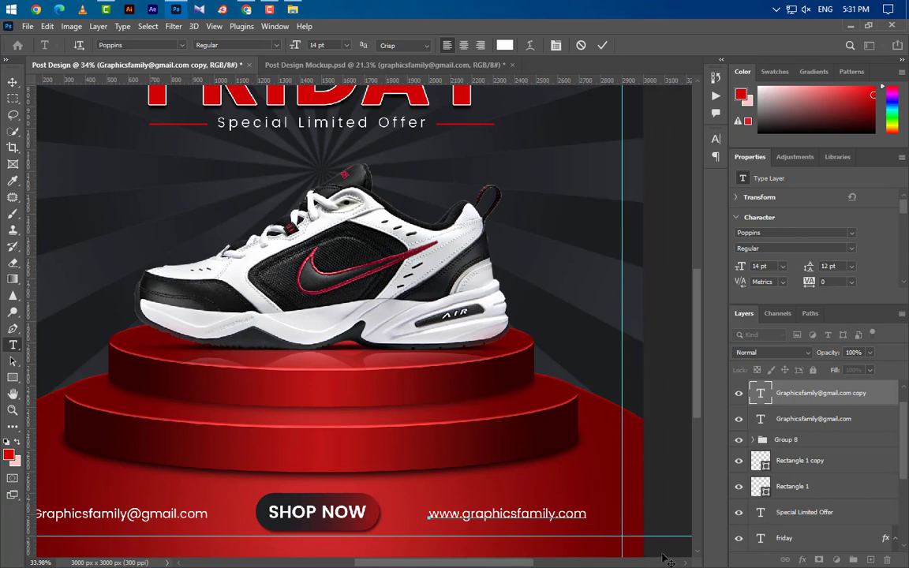
{"action": "left_click", "coordinate": [602, 46]}
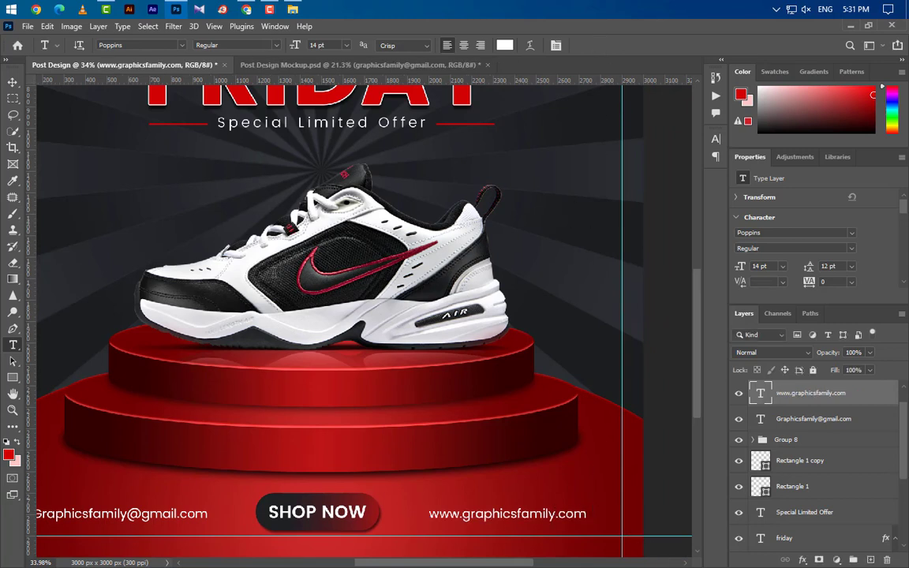
- Shift the website text slightly right and down, and nudge the SHOP NOW group right
{"action": "left_click", "coordinate": [12, 83]}
{"action": "left_click_drag", "start_coordinate": [544, 516], "coordinate": [571, 519]}
{"action": "left_click", "coordinate": [831, 445]}
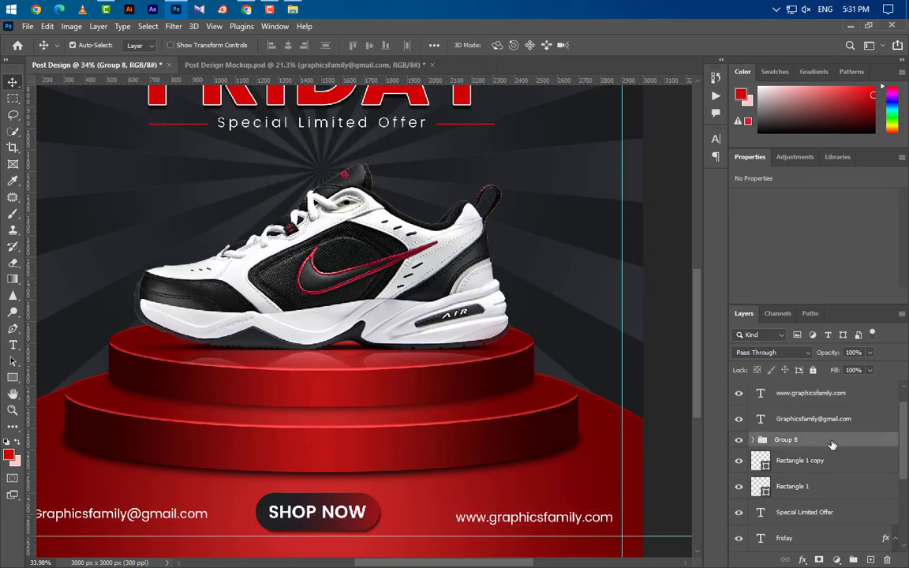
{"action": "key", "text": "Right"}
{"action": "key", "text": "Right"}
{"action": "key", "text": "Right"}
{"action": "key", "text": "Right"}
{"action": "key", "text": "Right"}
{"action": "key", "text": "Right"}
{"action": "key", "text": "Right"}
{"action": "key", "text": "Right"}
{"action": "key", "text": "Right"}
{"action": "key", "text": "Right"}
{"action": "key", "text": "Right"}
{"action": "key", "text": "Right"}
{"action": "key", "text": "Right"}
{"action": "key", "text": "Right"}
{"action": "key", "text": "Right"}
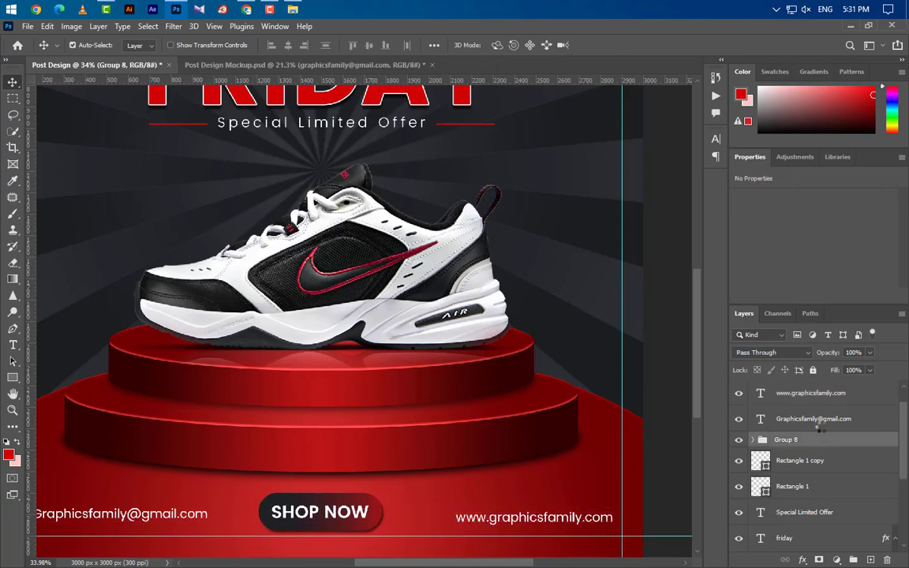
- Add a new layer above Logo Design PSD and shrink the brush to 8 px
{"action": "scroll", "coordinate": [367, 452], "scroll_direction": "down", "scroll_amount": 3}
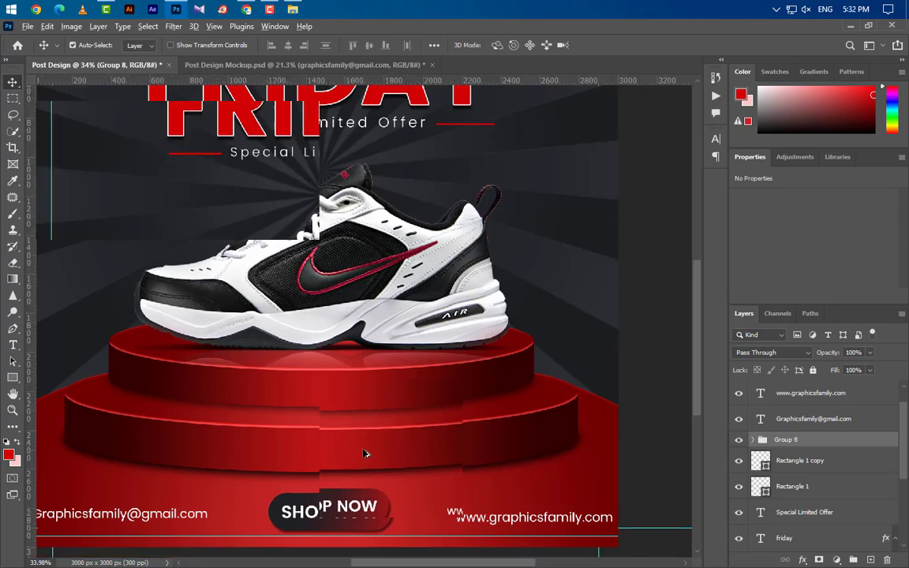
{"action": "scroll", "coordinate": [196, 302], "scroll_direction": "up", "scroll_amount": 5}
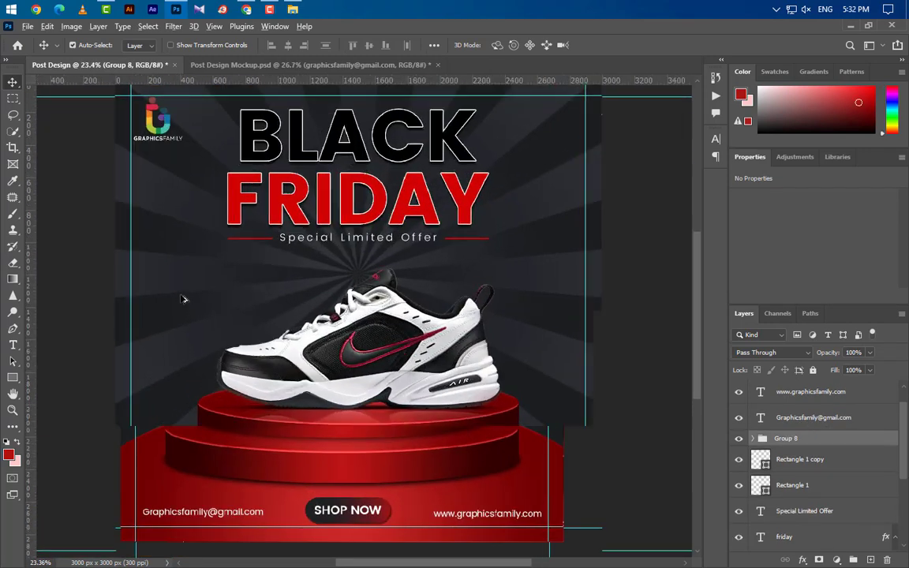
{"action": "scroll", "coordinate": [196, 303], "scroll_direction": "up", "scroll_amount": 4}
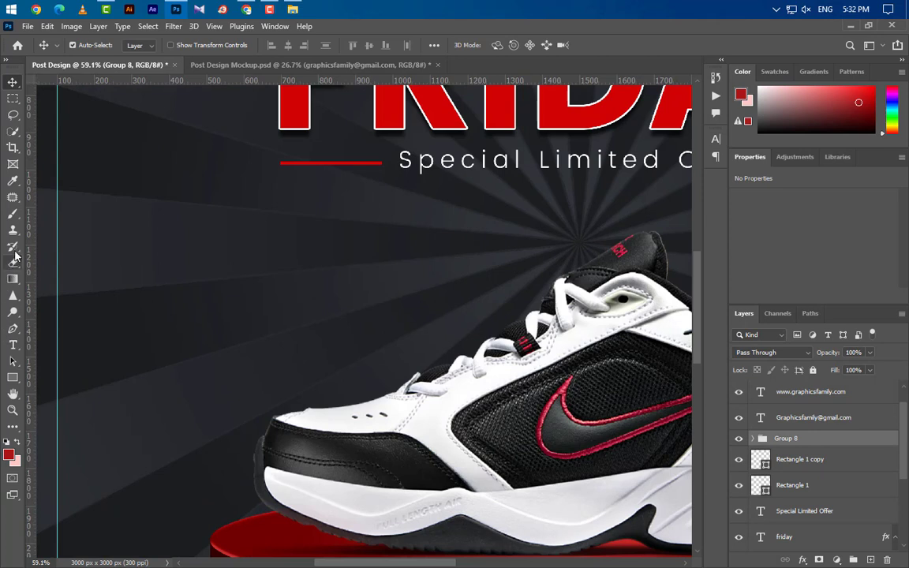
{"action": "left_click", "coordinate": [12, 213]}
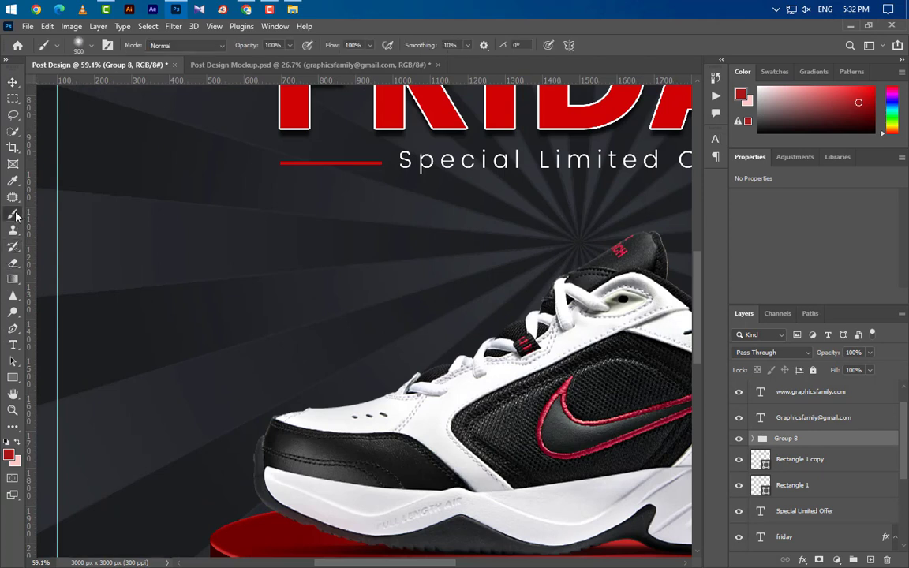
{"action": "left_click", "coordinate": [82, 42]}
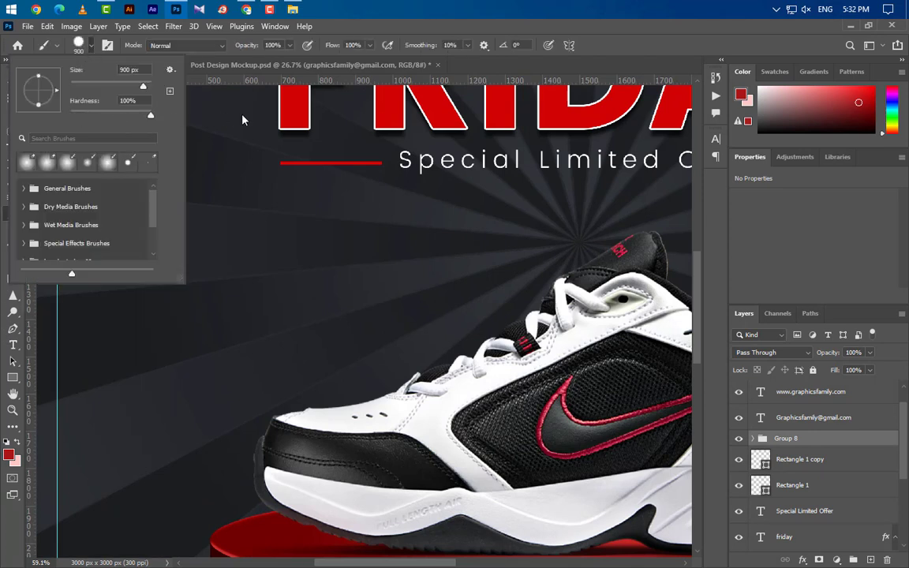
{"action": "left_click", "coordinate": [431, 5]}
{"action": "scroll", "coordinate": [839, 473], "scroll_direction": "up", "scroll_amount": 2}
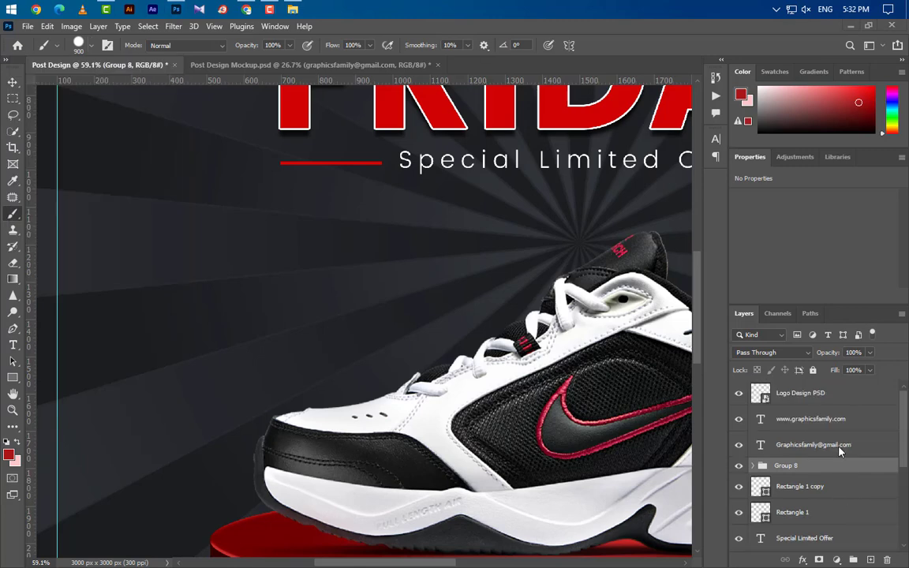
{"action": "left_click", "coordinate": [845, 399]}
{"action": "left_click", "coordinate": [870, 560]}
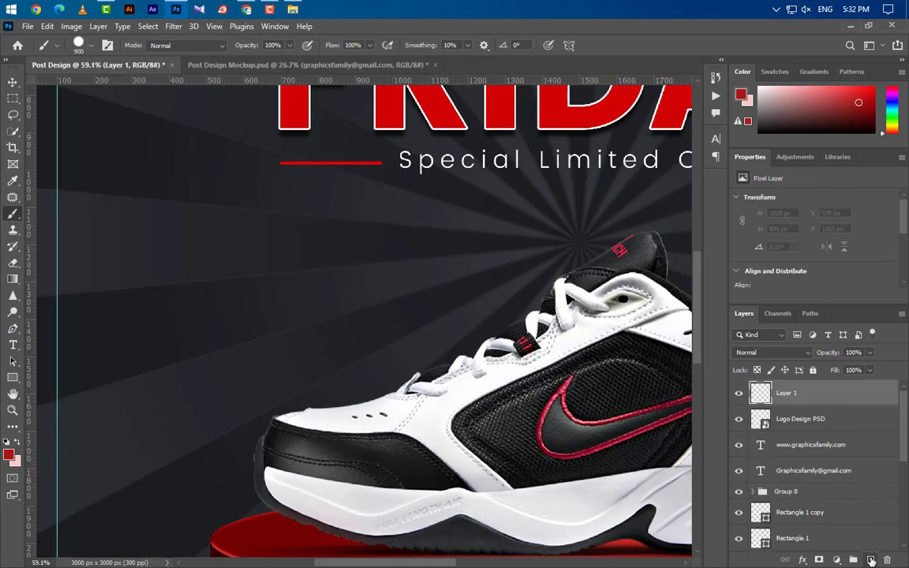
{"action": "scroll", "coordinate": [142, 326], "scroll_direction": "up", "scroll_amount": 2}
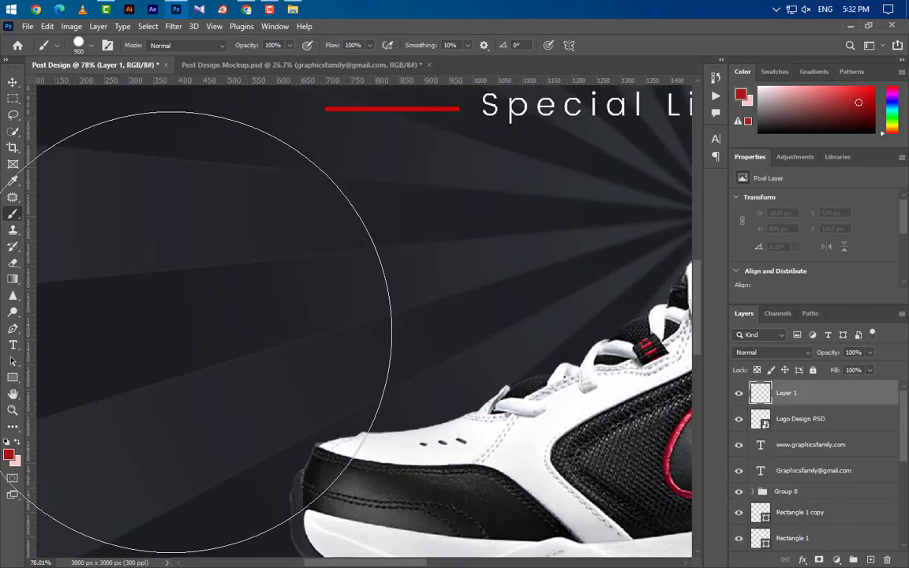
{"action": "key", "text": "bracketleft"}
{"action": "key", "text": "bracketleft"}
{"action": "key", "text": "bracketleft"}
{"action": "key", "text": "bracketleft"}
{"action": "key", "text": "bracketleft"}
{"action": "key", "text": "bracketleft"}
{"action": "key", "text": "bracketleft"}
{"action": "key", "text": "bracketleft"}
{"action": "key", "text": "bracketleft"}
{"action": "key", "text": "bracketleft"}
{"action": "key", "text": "bracketleft"}
{"action": "key", "text": "bracketleft"}
{"action": "key", "text": "bracketleft"}
{"action": "key", "text": "bracketleft"}
{"action": "key", "text": "bracketleft"}
{"action": "key", "text": "bracketleft"}
{"action": "key", "text": "bracketleft"}
{"action": "key", "text": "bracketleft"}
{"action": "key", "text": "bracketleft"}
{"action": "key", "text": "bracketleft"}
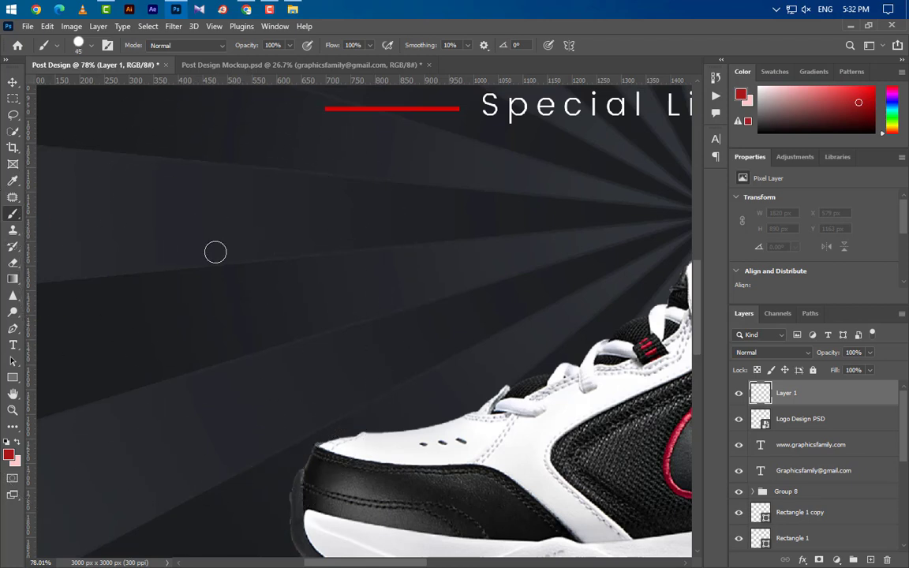
{"action": "scroll", "coordinate": [179, 214], "scroll_direction": "down", "scroll_amount": 1}
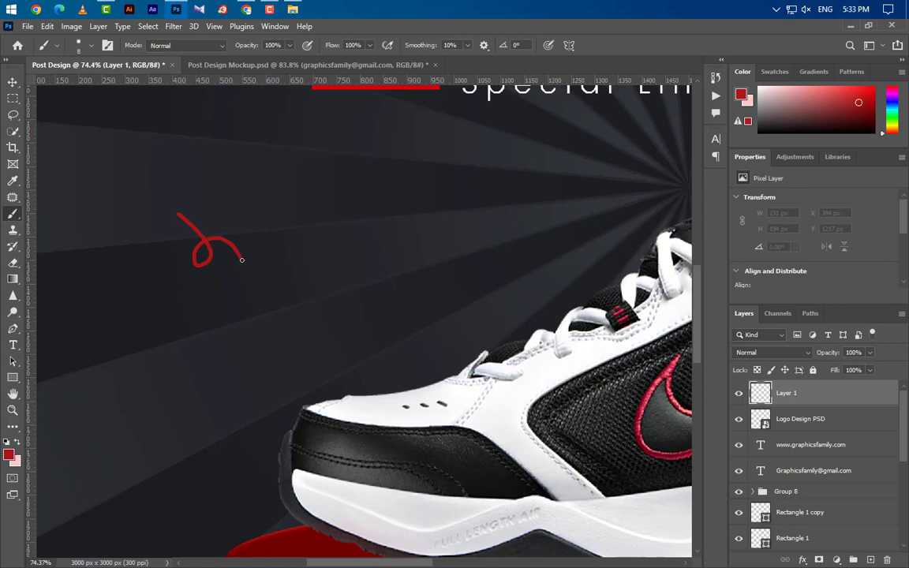
{"action": "scroll", "coordinate": [248, 260], "scroll_direction": "up", "scroll_amount": 4}
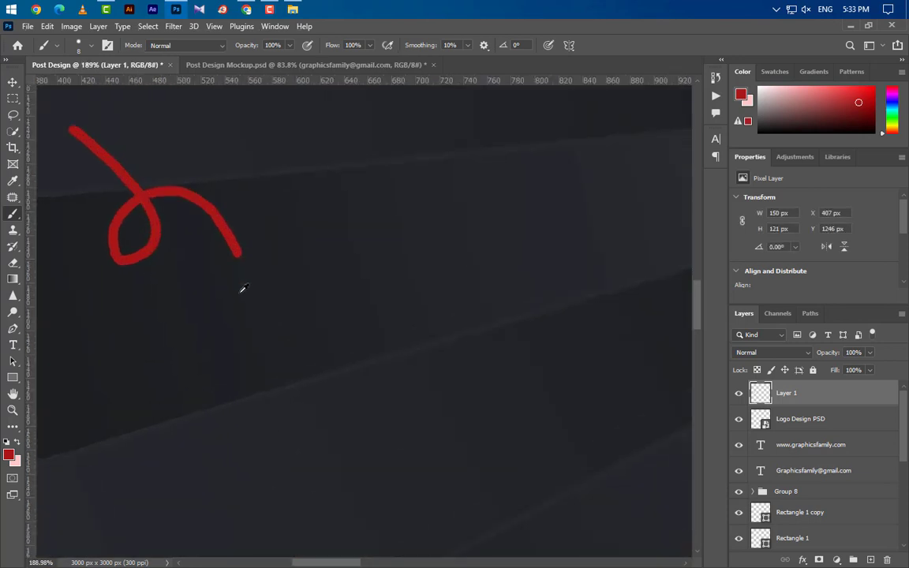
- Draw a filled red triangle arrowhead at the end of the curly stroke
{"action": "left_click", "coordinate": [12, 328]}
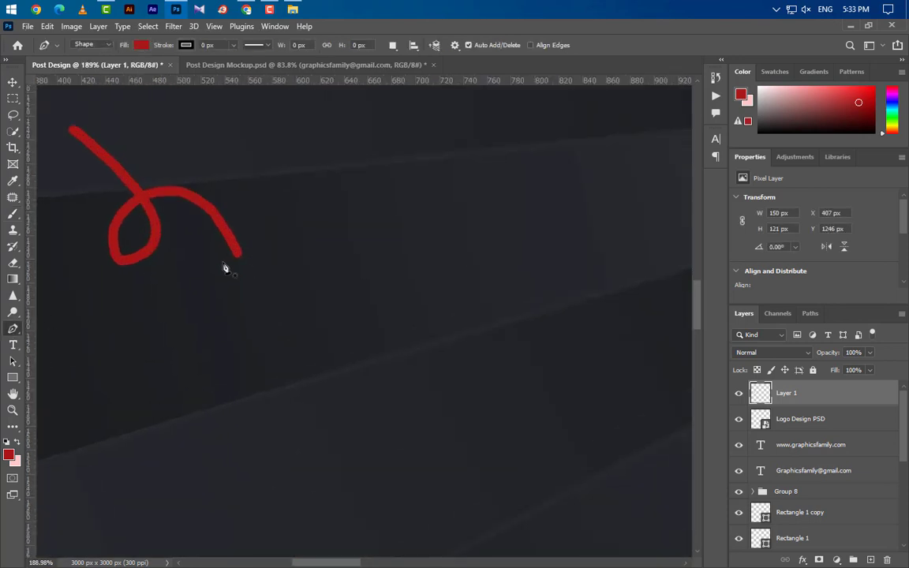
{"action": "left_click", "coordinate": [244, 260]}
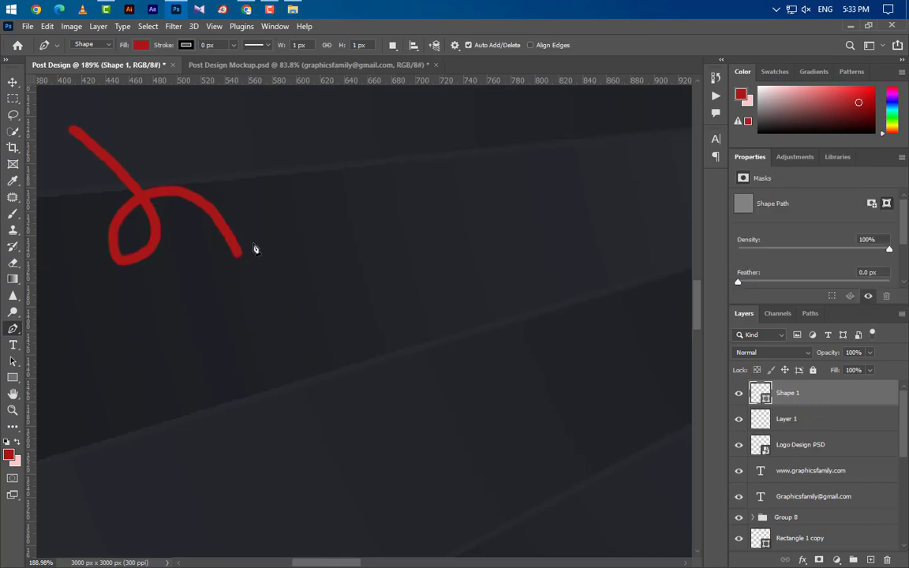
{"action": "left_click_drag", "start_coordinate": [237, 254], "coordinate": [255, 243]}
{"action": "left_click", "coordinate": [259, 284]}
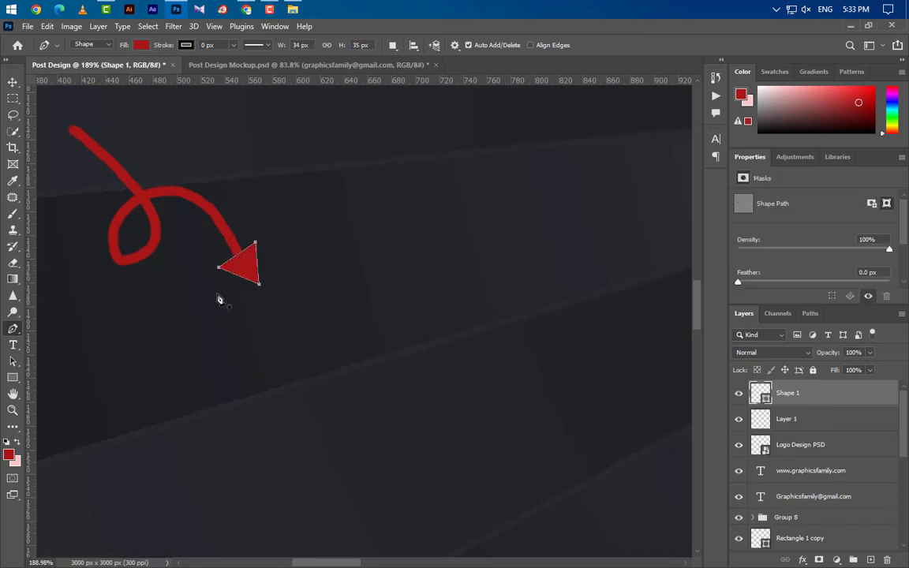
{"action": "scroll", "coordinate": [219, 300], "scroll_direction": "down", "scroll_amount": 5}
{"action": "key", "text": "v"}
{"action": "scroll", "coordinate": [281, 292], "scroll_direction": "down", "scroll_amount": 2}
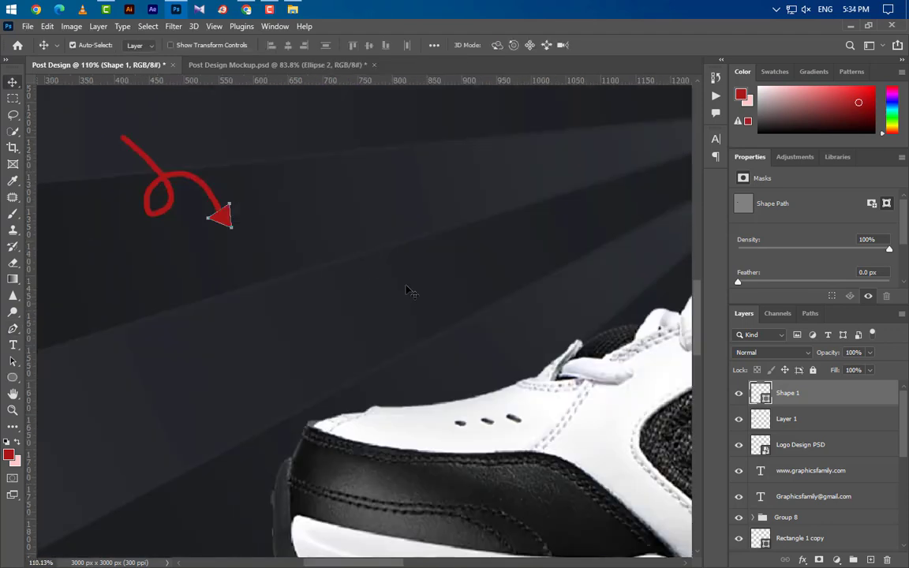
- On a new layer, draw an ellipse below the arrow tip with no fill and a 3 px dashed stroke
{"action": "left_click", "coordinate": [870, 560]}
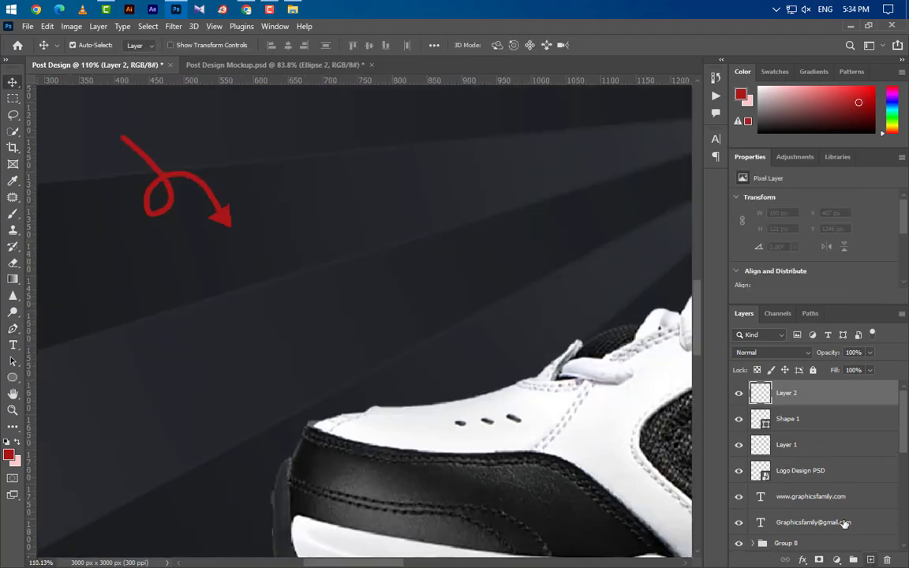
{"action": "left_click", "coordinate": [13, 376]}
{"action": "left_click", "coordinate": [53, 390]}
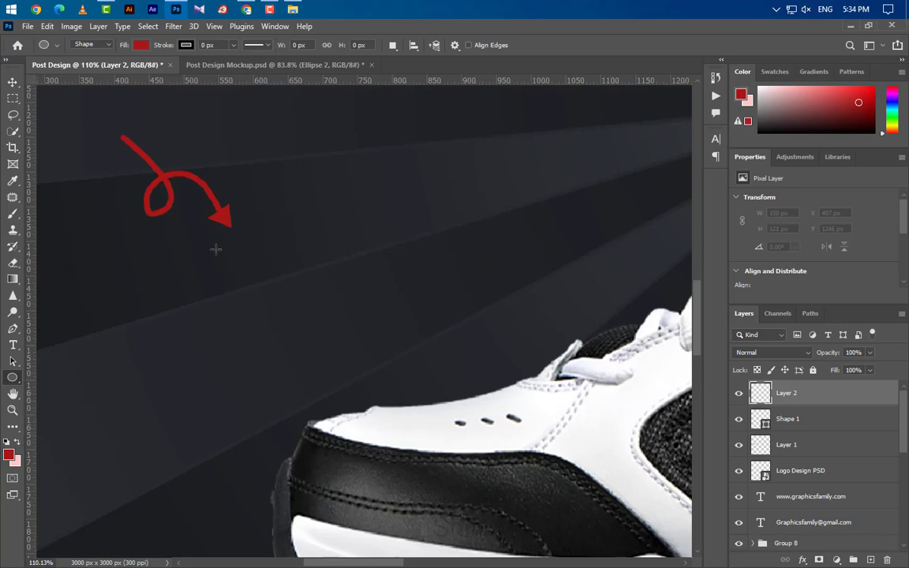
{"action": "left_click_drag", "start_coordinate": [201, 245], "coordinate": [359, 349]}
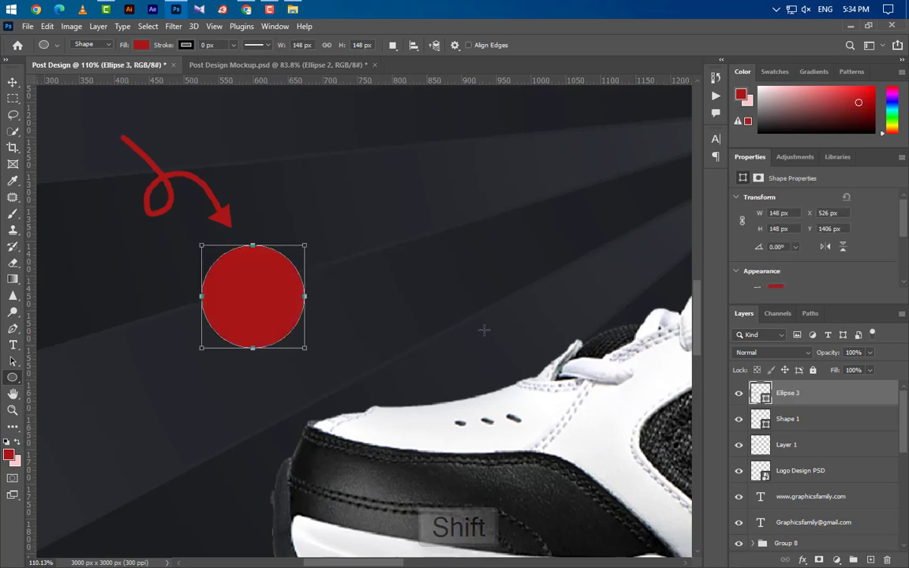
{"action": "left_click", "coordinate": [140, 45]}
{"action": "left_click", "coordinate": [68, 69]}
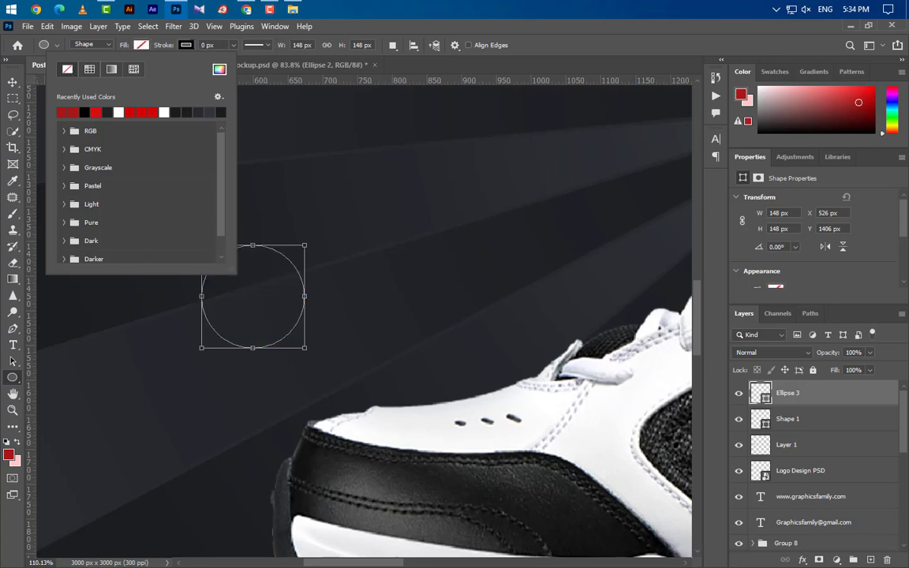
{"action": "left_click_drag", "start_coordinate": [217, 46], "coordinate": [184, 44]}
{"action": "type", "text": "3"}
{"action": "key", "text": "Return"}
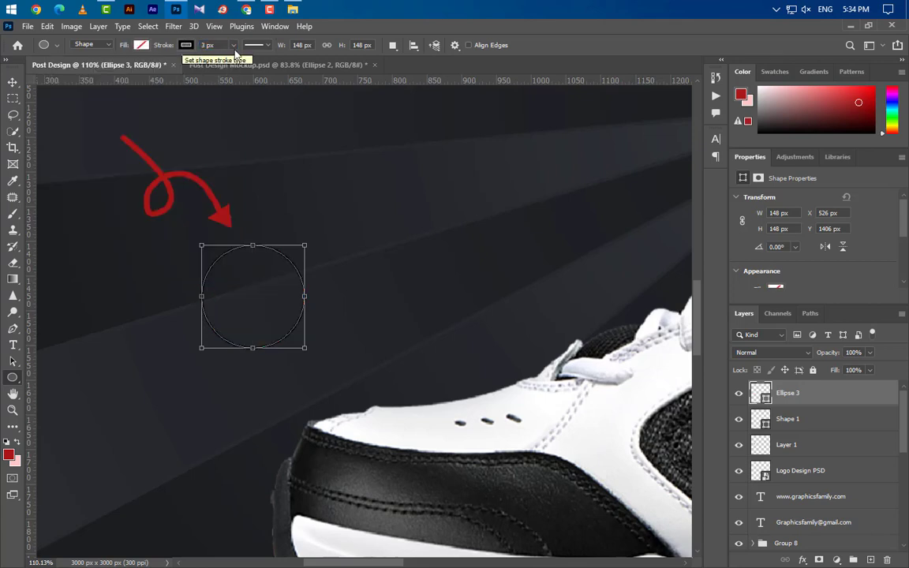
{"action": "left_click", "coordinate": [261, 45]}
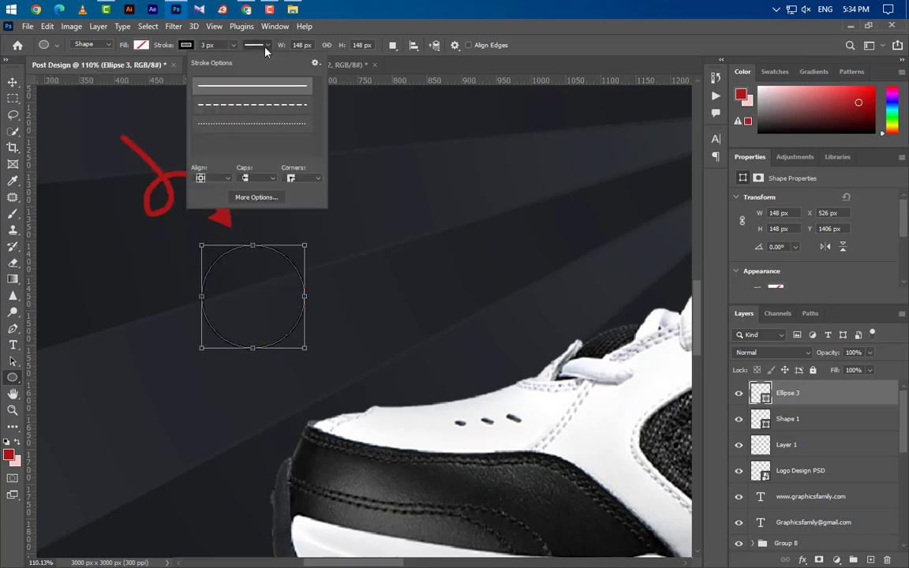
{"action": "left_click", "coordinate": [254, 111]}
{"action": "left_click", "coordinate": [13, 82]}
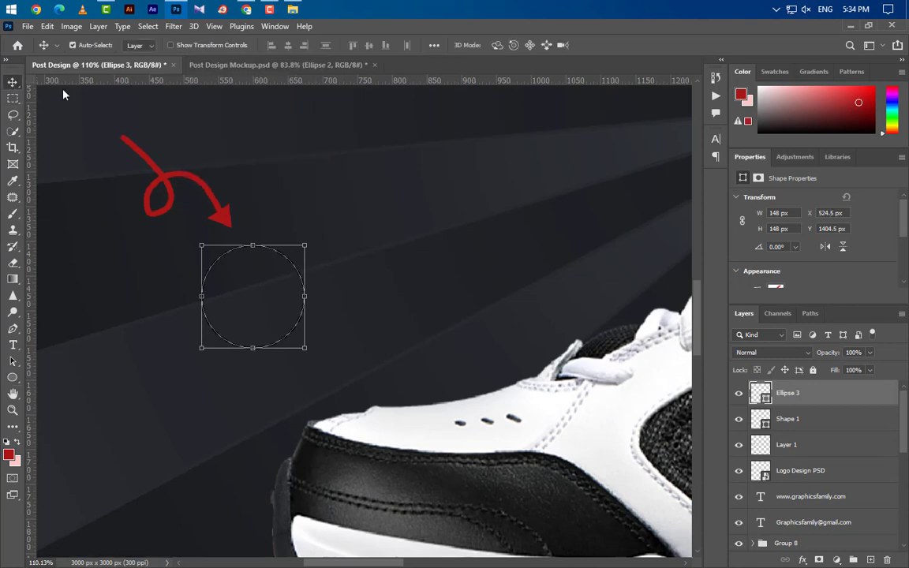
- Give the circle a Color Overlay using the arrow's red
{"action": "double_click", "coordinate": [862, 403]}
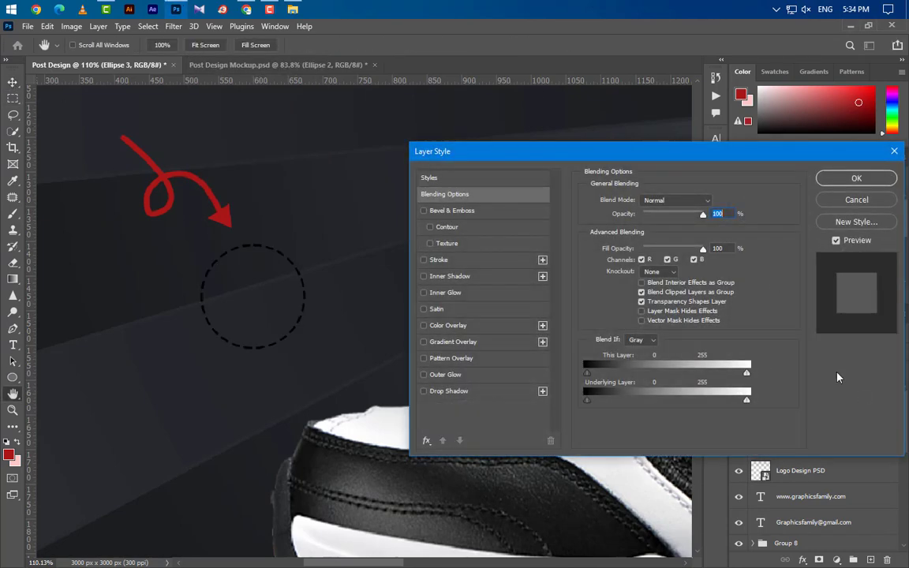
{"action": "left_click", "coordinate": [483, 332]}
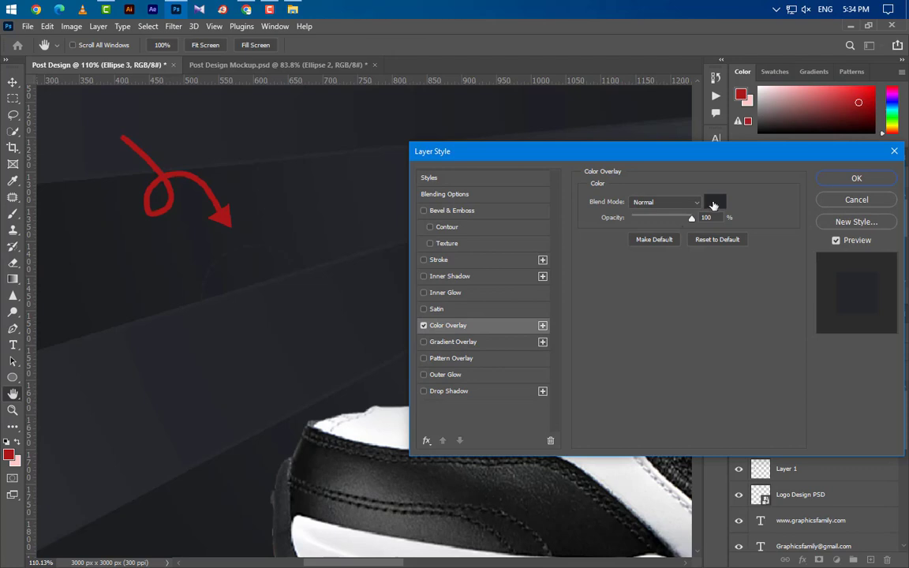
{"action": "left_click", "coordinate": [713, 205]}
{"action": "left_click", "coordinate": [228, 213]}
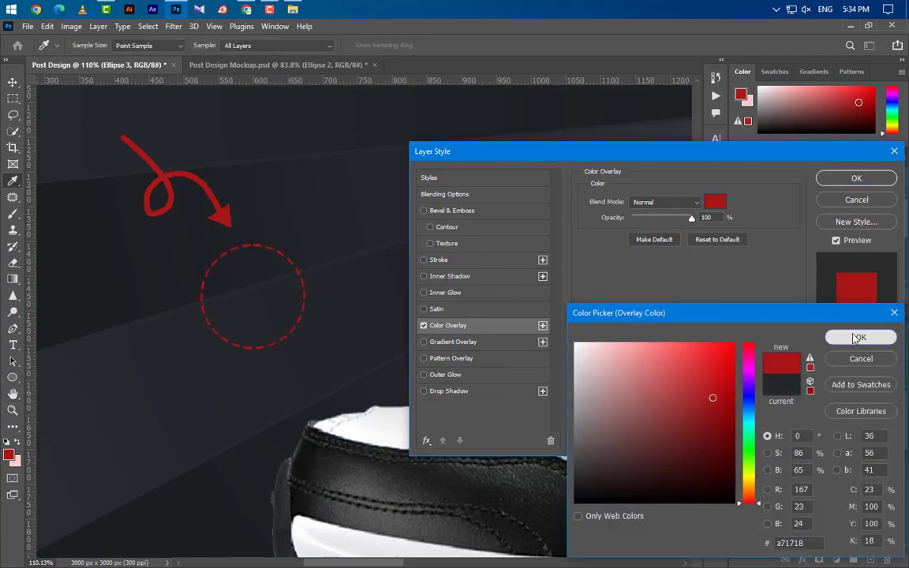
{"action": "left_click", "coordinate": [857, 337]}
{"action": "left_click", "coordinate": [856, 178]}
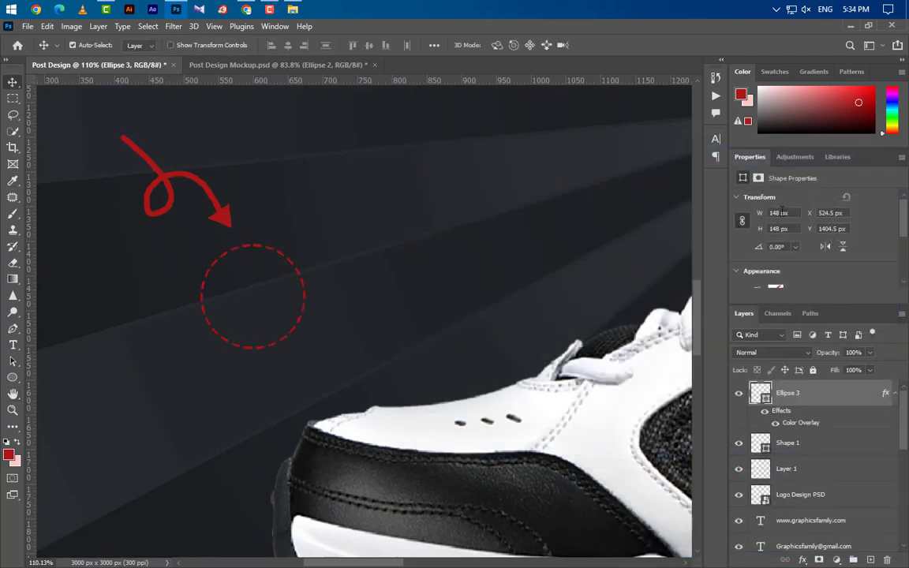
- Set the circle width to 282 px and move it up-left toward the arrow tip
{"action": "type", "text": "282"}
{"action": "key", "text": "Return"}
{"action": "scroll", "coordinate": [289, 241], "scroll_direction": "down", "scroll_amount": 3}
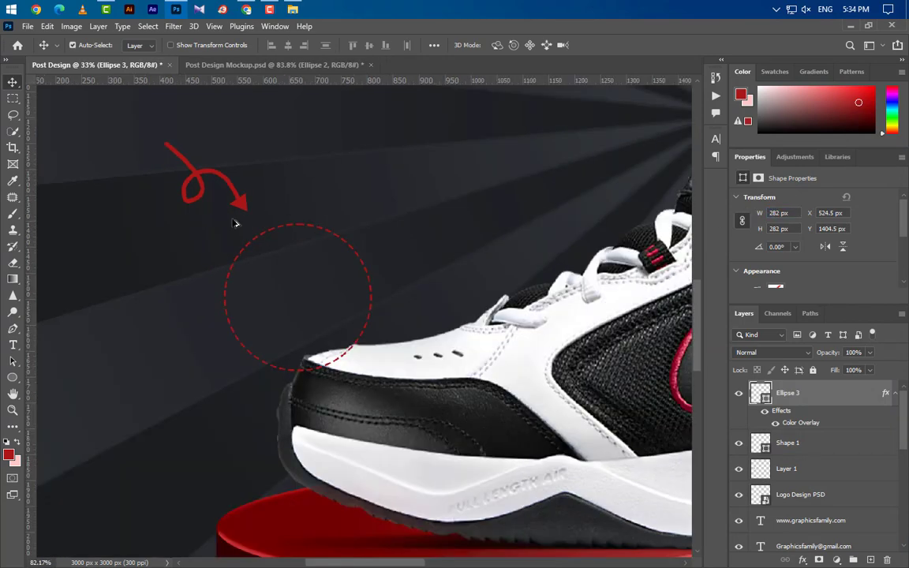
{"action": "scroll", "coordinate": [235, 221], "scroll_direction": "up", "scroll_amount": 1}
{"action": "key", "text": "ctrl+t"}
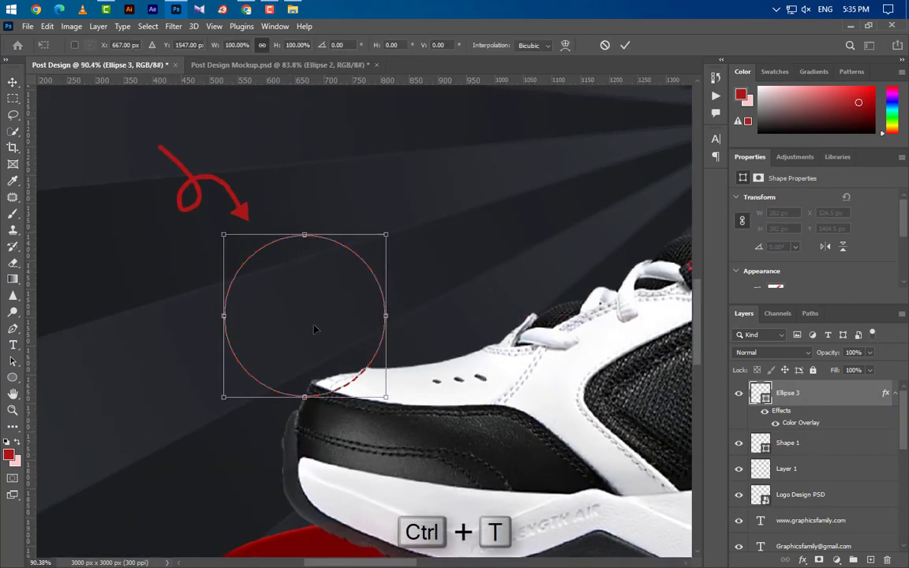
{"action": "left_click_drag", "start_coordinate": [315, 331], "coordinate": [297, 307]}
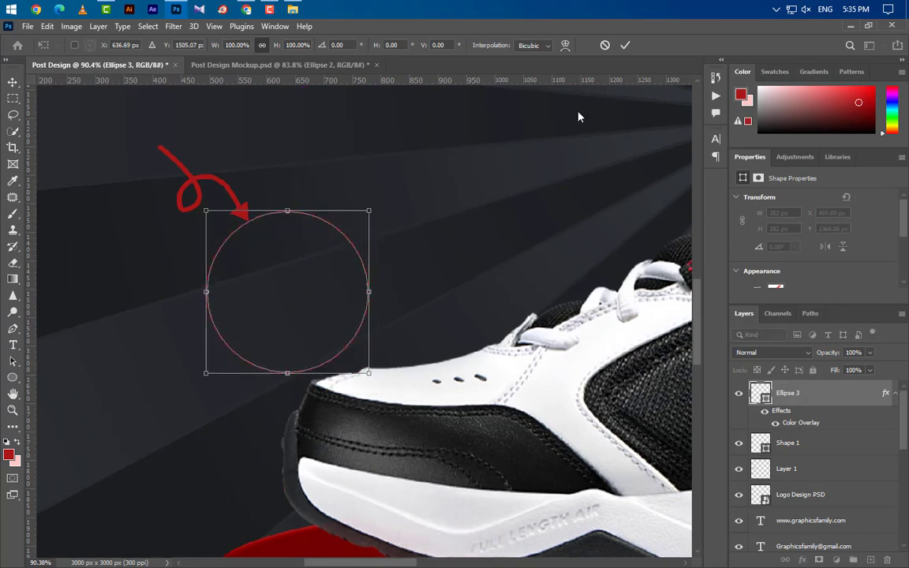
{"action": "left_click", "coordinate": [624, 45]}
- Group the circle with the arrow layers as Group 9 and shift the group up-left
{"action": "scroll", "coordinate": [335, 251], "scroll_direction": "down", "scroll_amount": 5}
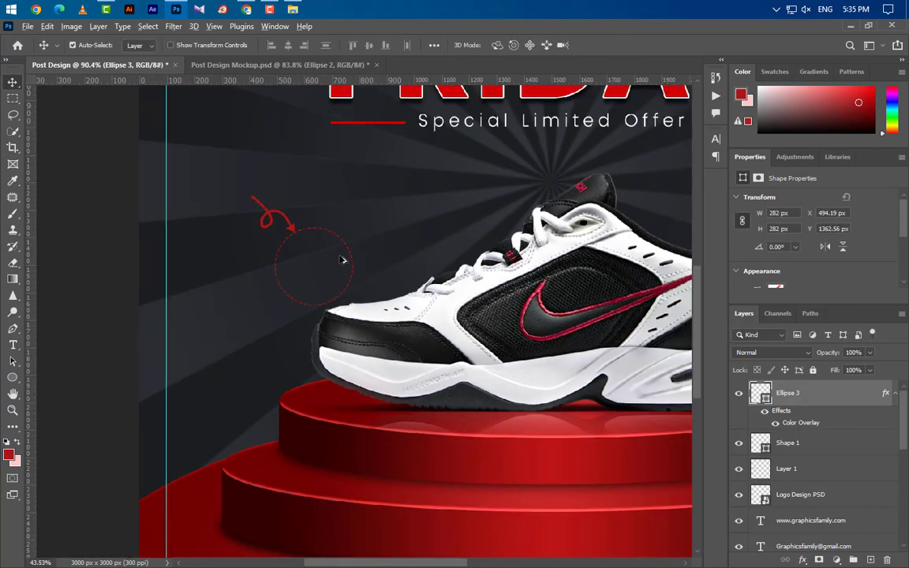
{"action": "scroll", "coordinate": [341, 260], "scroll_direction": "down", "scroll_amount": 2}
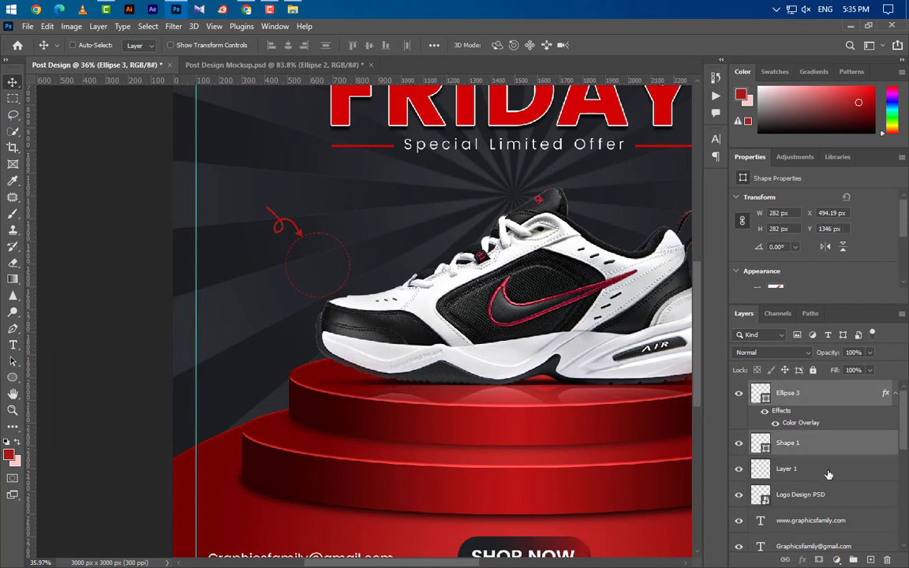
{"action": "left_click", "coordinate": [823, 465], "text": "shift"}
{"action": "left_click", "coordinate": [852, 559]}
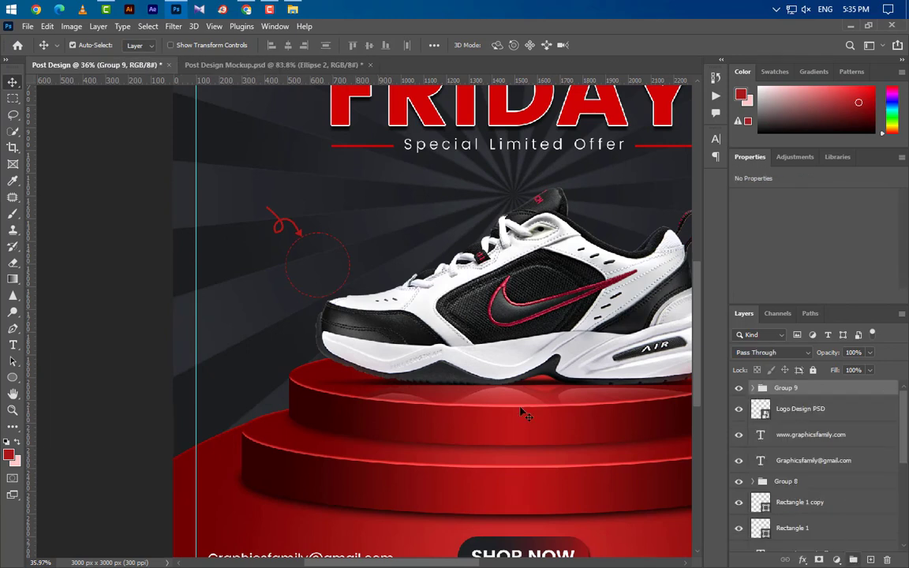
{"action": "key", "text": "ctrl+t"}
{"action": "left_click_drag", "start_coordinate": [308, 260], "coordinate": [287, 240]}
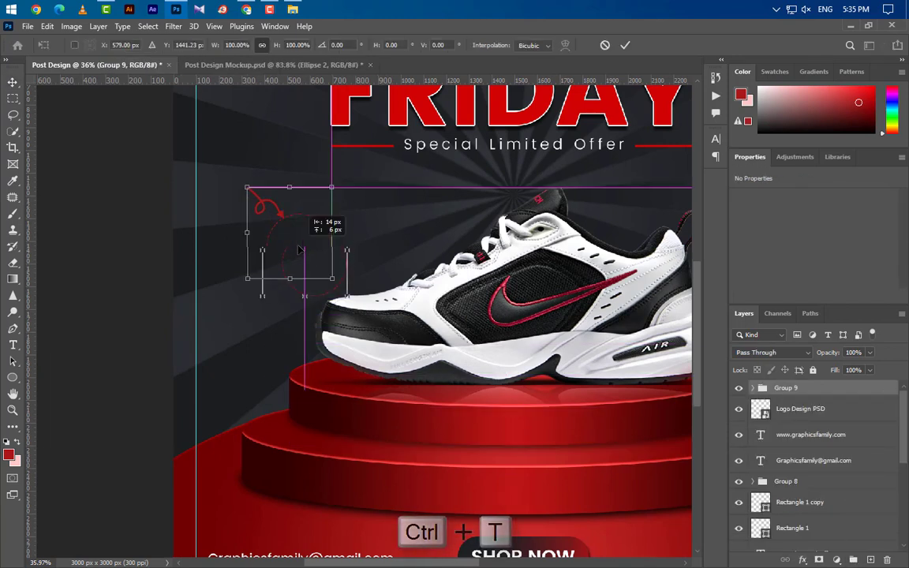
{"action": "left_click", "coordinate": [625, 45]}
{"action": "scroll", "coordinate": [308, 227], "scroll_direction": "up", "scroll_amount": 5}
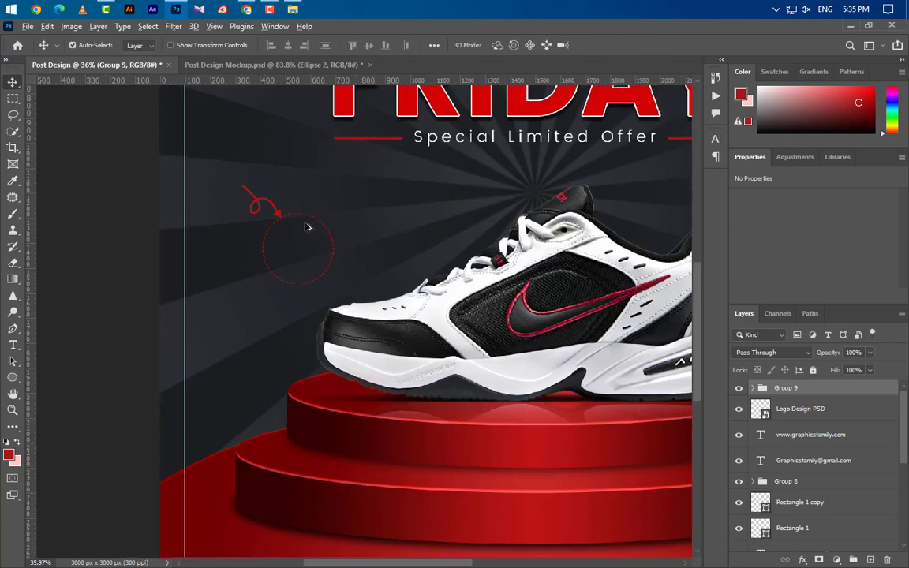
{"action": "scroll", "coordinate": [273, 305], "scroll_direction": "up", "scroll_amount": 3}
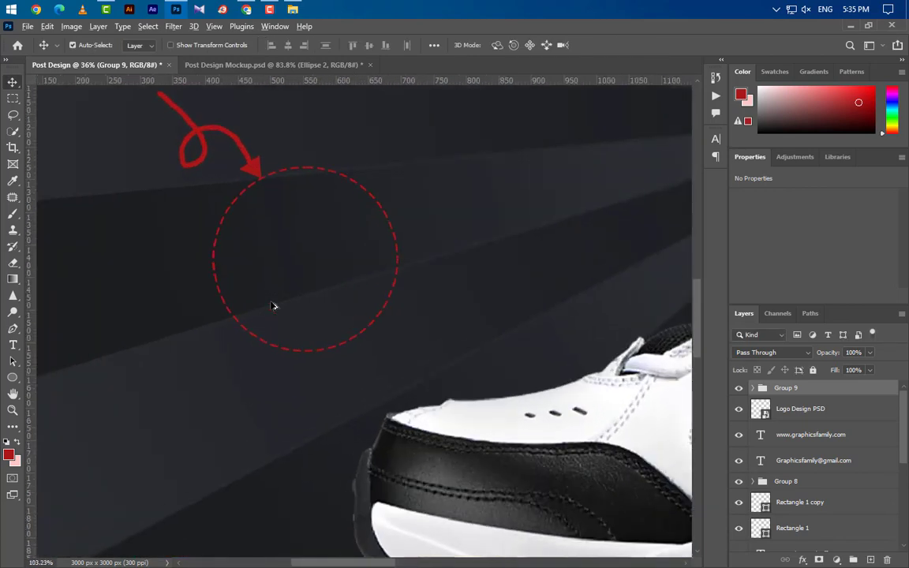
- Add a '20%' text layer over the circle
{"action": "key", "text": "t"}
{"action": "left_click", "coordinate": [255, 237]}
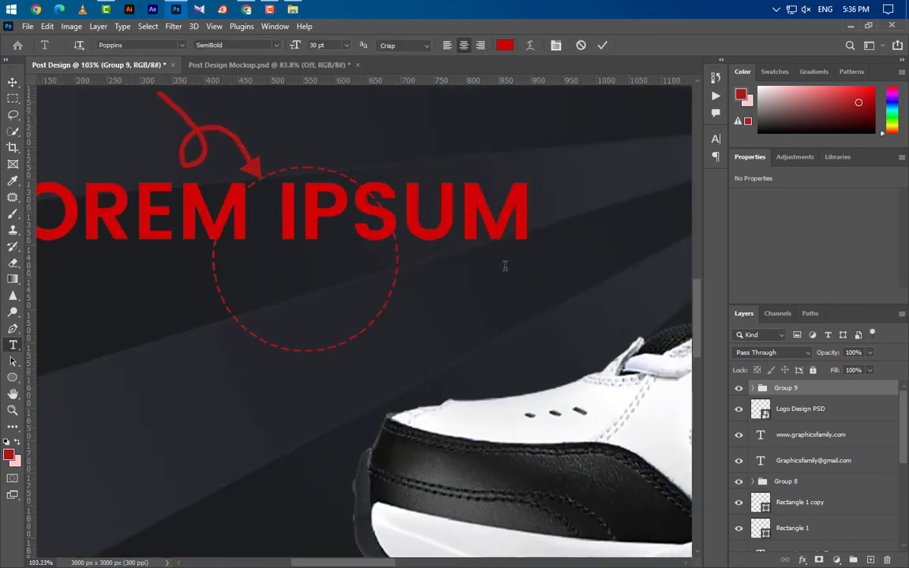
{"action": "type", "text": "20"}
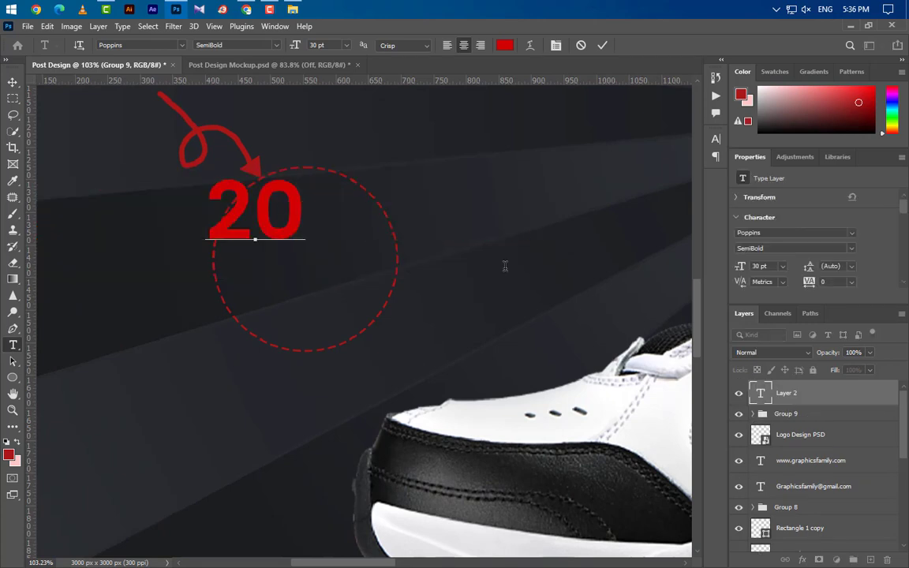
{"action": "type", "text": "%"}
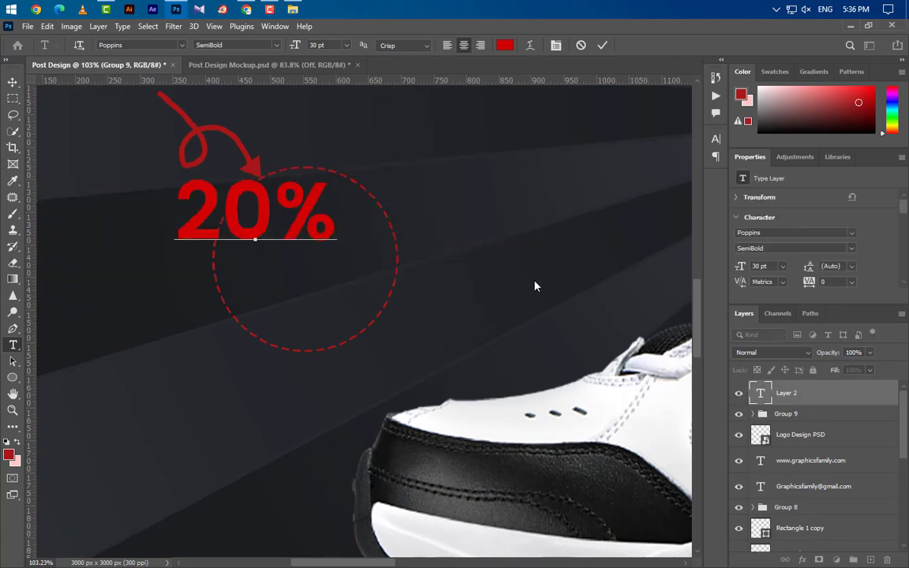
{"action": "left_click", "coordinate": [602, 45]}
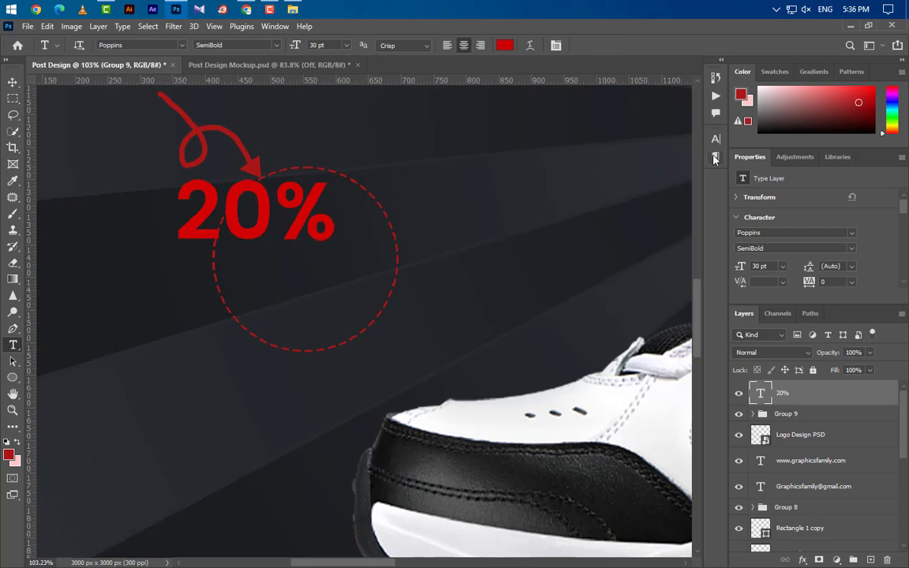
- Make the 20% text Regular weight and white (ffffff)
{"action": "left_click", "coordinate": [715, 139]}
{"action": "left_click", "coordinate": [691, 158]}
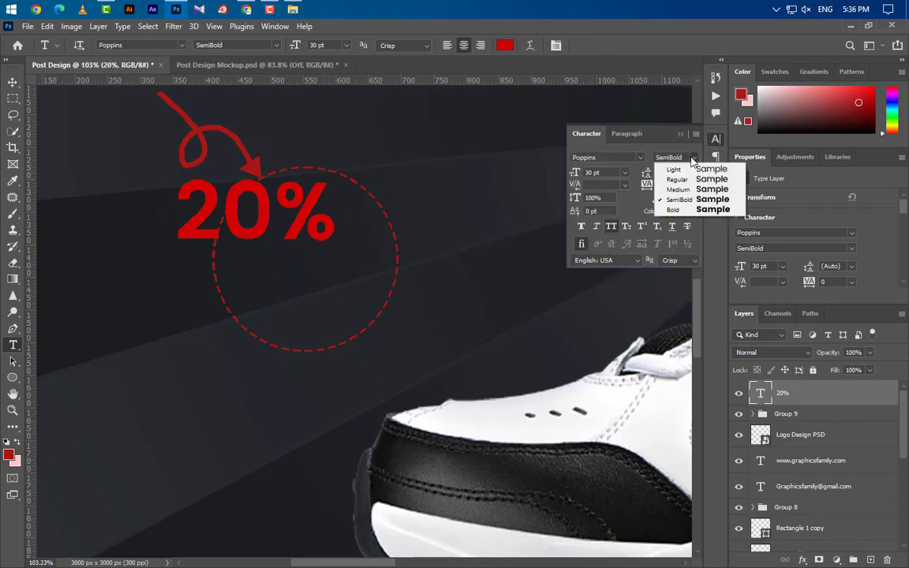
{"action": "left_click", "coordinate": [676, 179]}
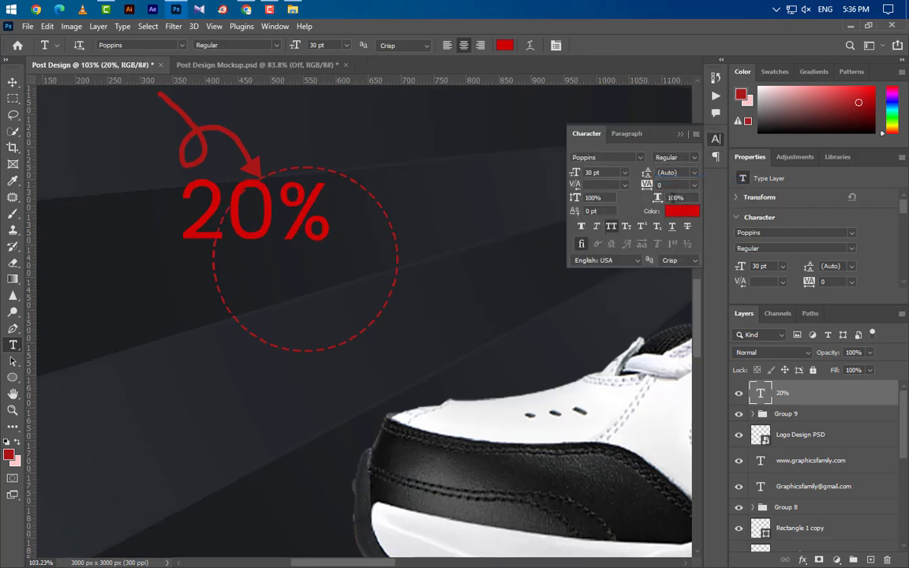
{"action": "left_click", "coordinate": [674, 213]}
{"action": "type", "text": "ffffff"}
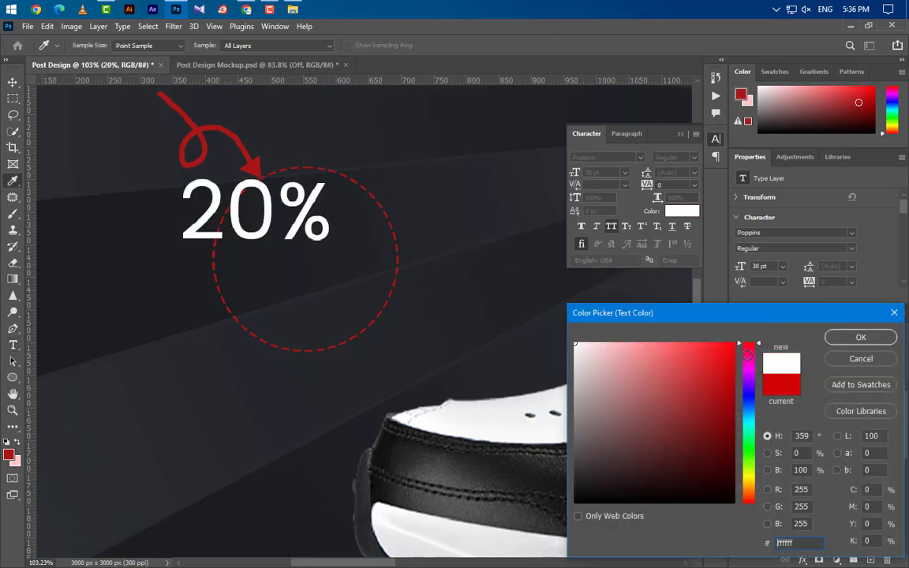
{"action": "left_click", "coordinate": [860, 338]}
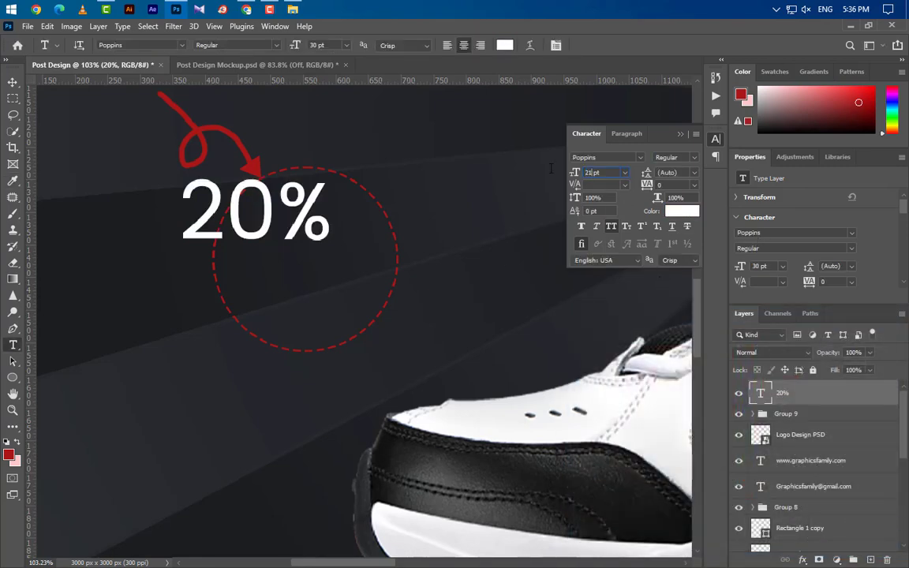
- Centre the 20% text in the dashed circle and duplicate it just below
{"action": "left_click", "coordinate": [12, 84]}
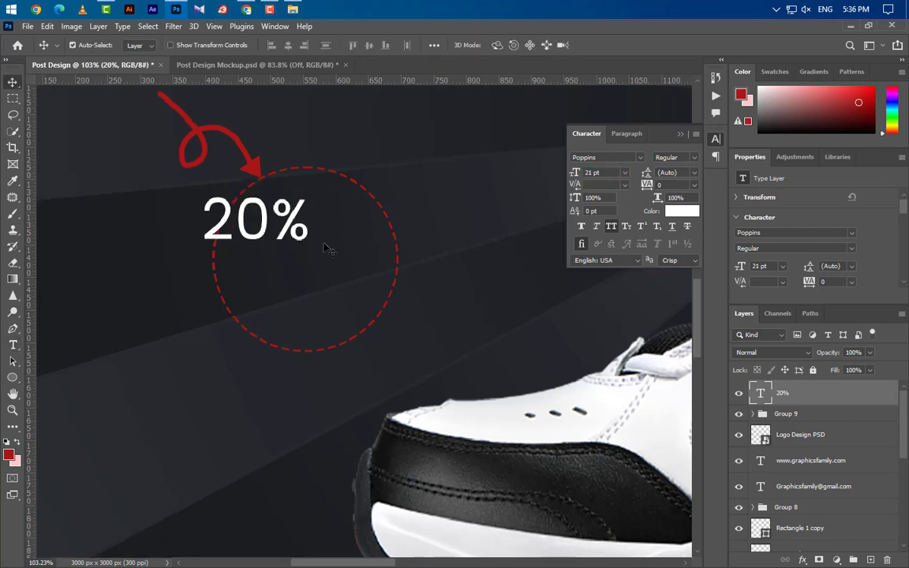
{"action": "left_click_drag", "start_coordinate": [269, 238], "coordinate": [314, 248]}
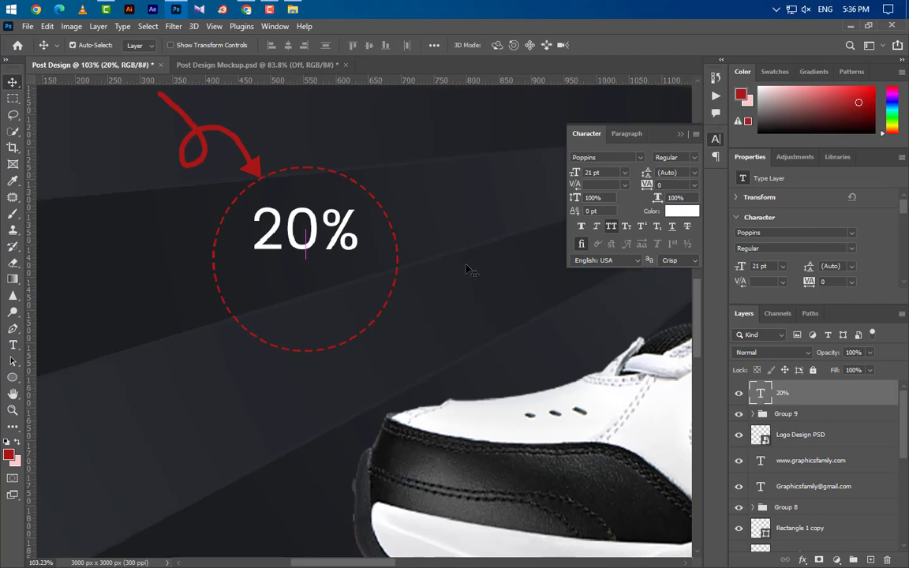
{"action": "left_click", "coordinate": [679, 133]}
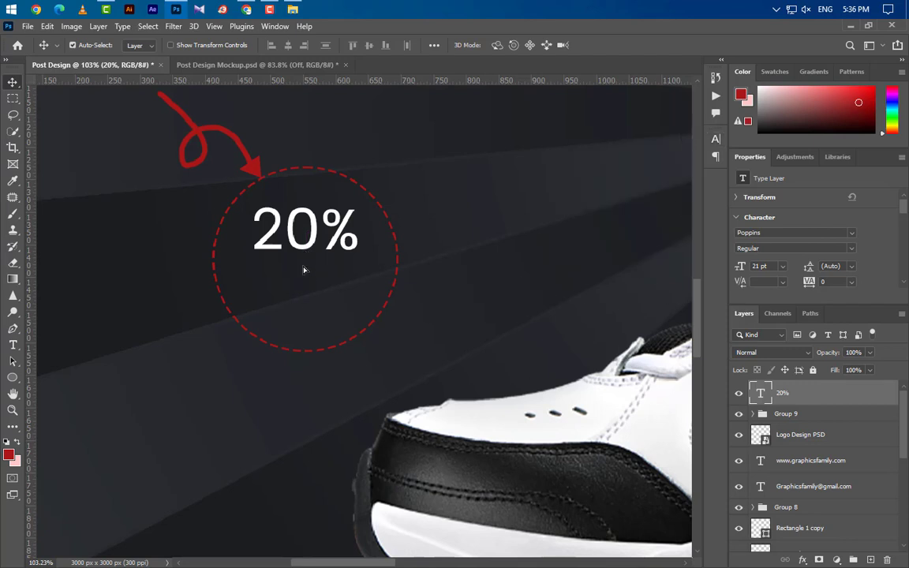
{"action": "left_click_drag", "start_coordinate": [303, 270], "coordinate": [302, 302]}
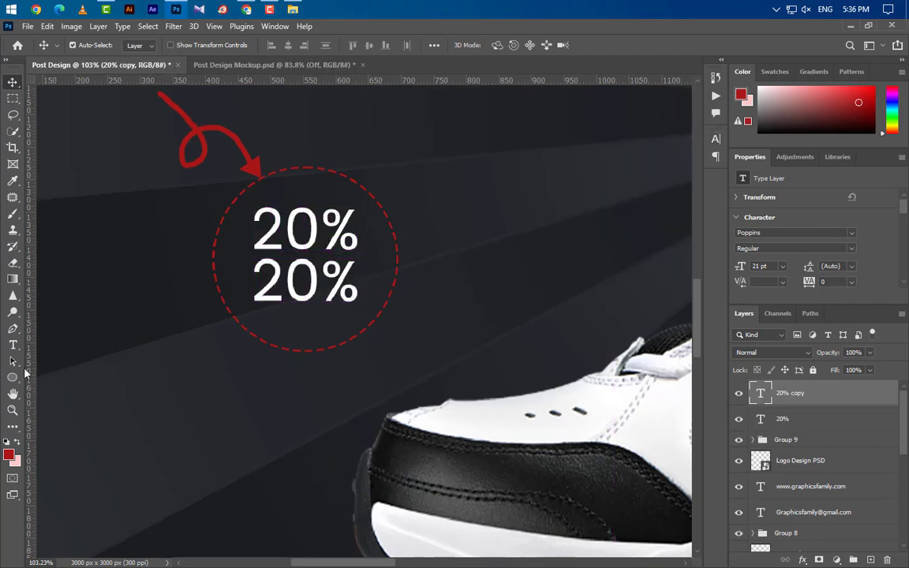
- Replace the lower 20% copy's text with 'OFF'
{"action": "left_click", "coordinate": [14, 346]}
{"action": "left_click_drag", "start_coordinate": [262, 273], "coordinate": [388, 281]}
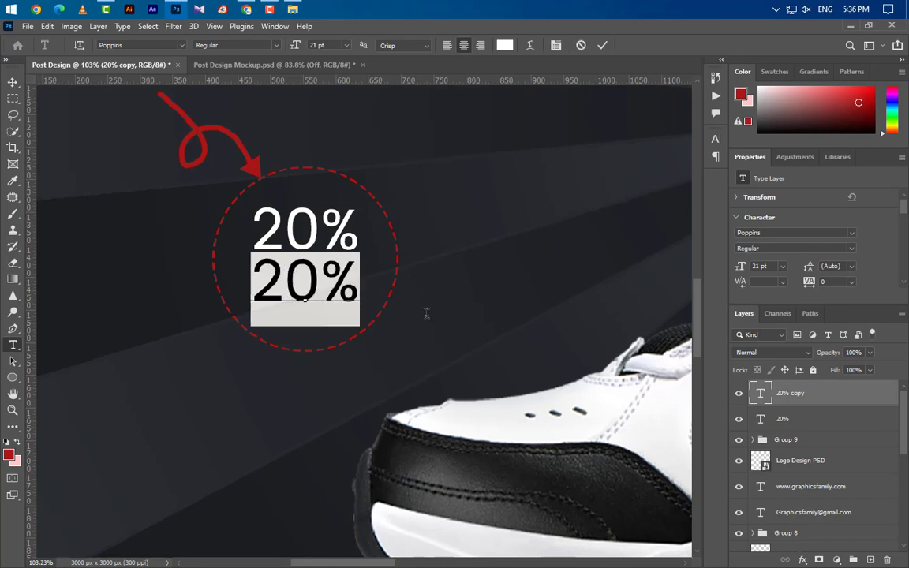
{"action": "type", "text": "OFF"}
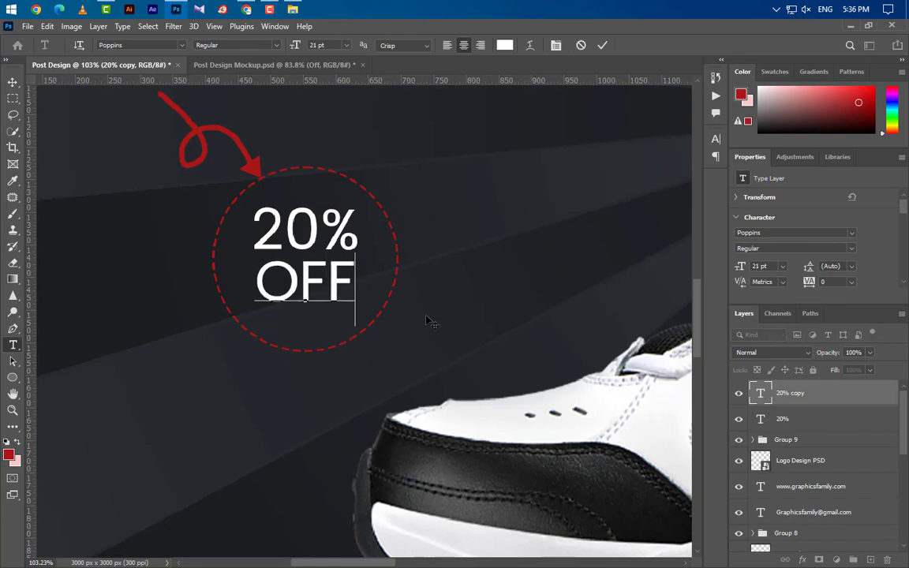
{"action": "left_click", "coordinate": [602, 46]}
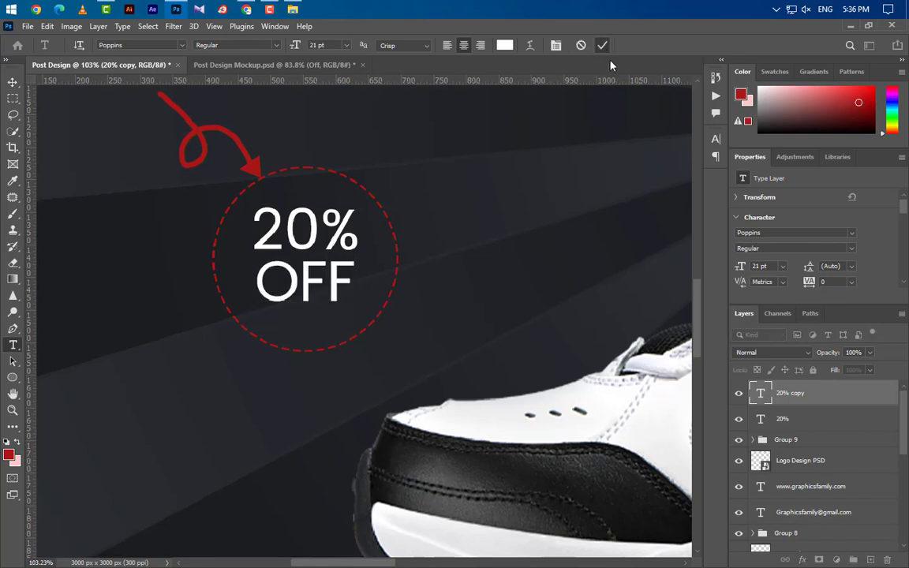
- Make OFF SemiBold in the arrow's red (#a71718)
{"action": "left_click", "coordinate": [715, 139]}
{"action": "left_click", "coordinate": [694, 158]}
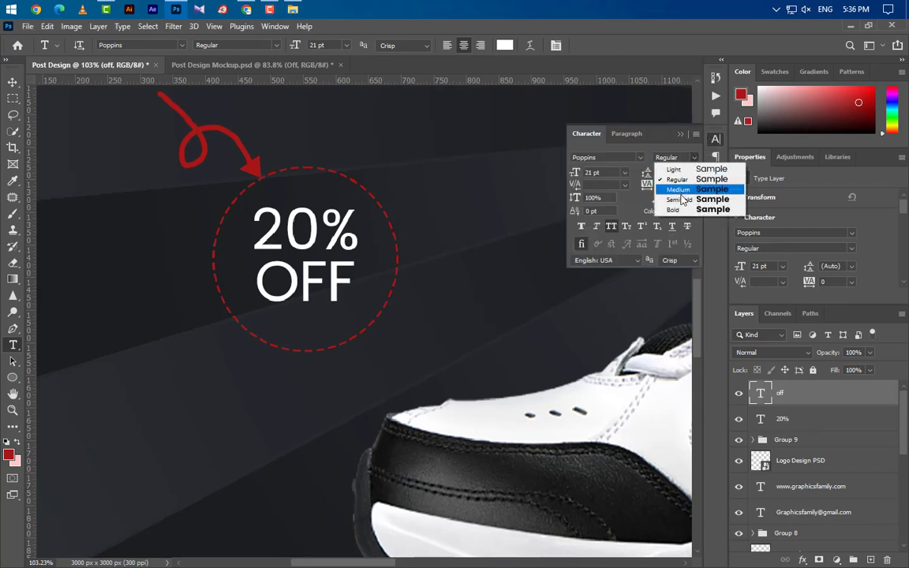
{"action": "left_click", "coordinate": [677, 197]}
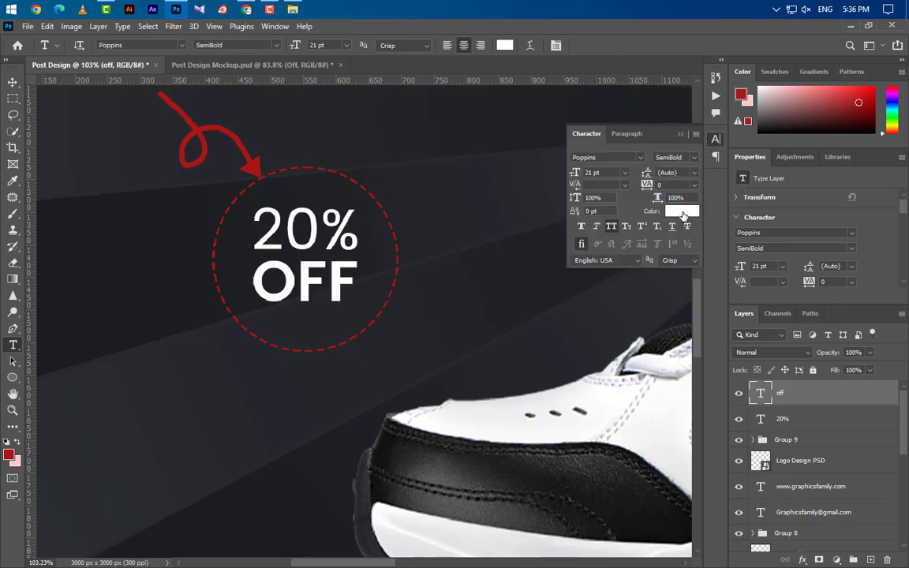
{"action": "left_click", "coordinate": [683, 212]}
{"action": "left_click", "coordinate": [256, 165]}
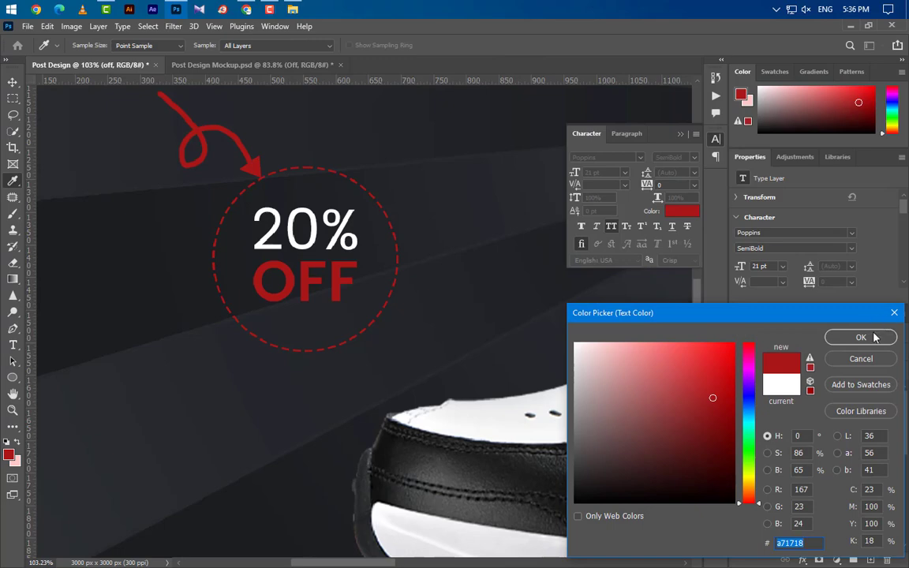
{"action": "left_click", "coordinate": [873, 338]}
{"action": "left_click", "coordinate": [681, 135]}
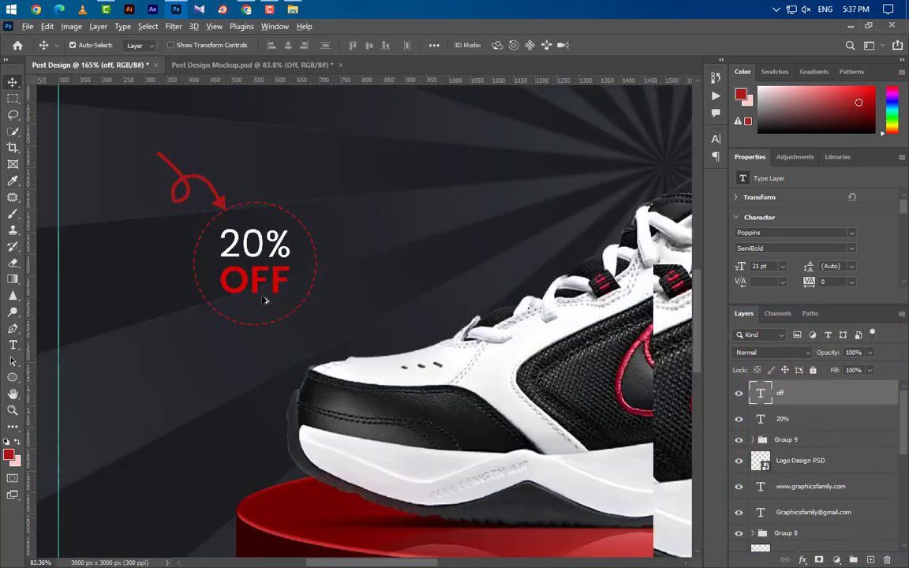
{"action": "scroll", "coordinate": [265, 300], "scroll_direction": "down", "scroll_amount": 5}
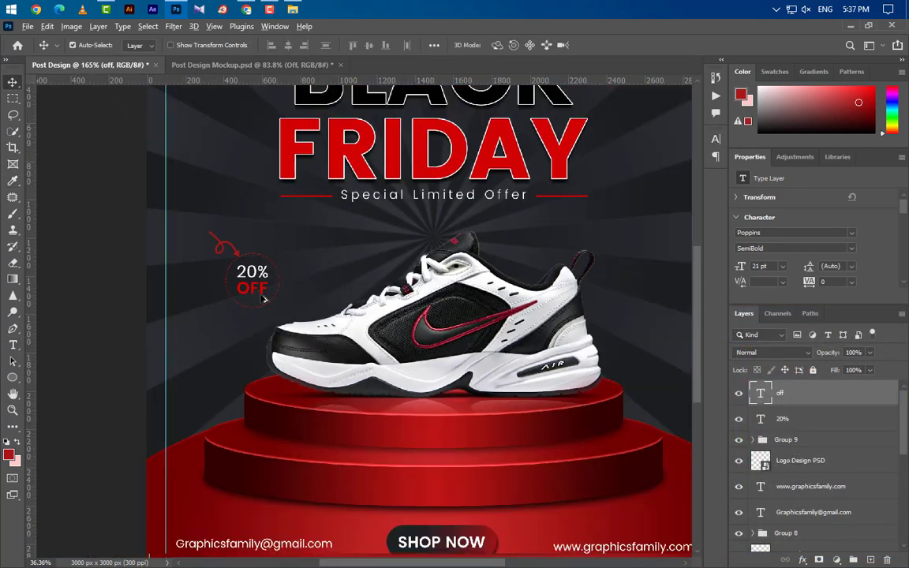
{"action": "scroll", "coordinate": [264, 300], "scroll_direction": "down", "scroll_amount": 3}
{"action": "scroll", "coordinate": [462, 254], "scroll_direction": "up", "scroll_amount": 1}
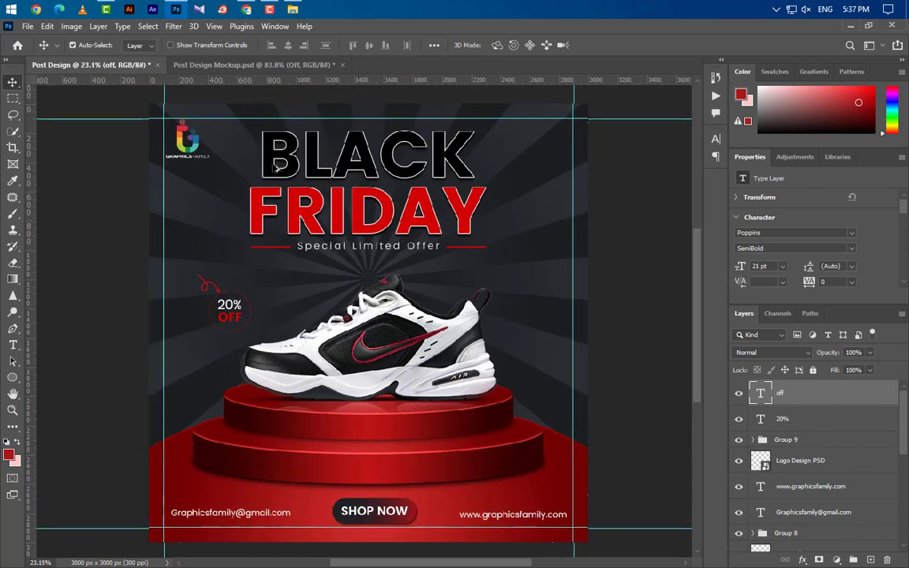
{"action": "key", "text": "u"}
{"action": "scroll", "coordinate": [544, 280], "scroll_direction": "up", "scroll_amount": 3}
{"action": "scroll", "coordinate": [552, 283], "scroll_direction": "up", "scroll_amount": 2}
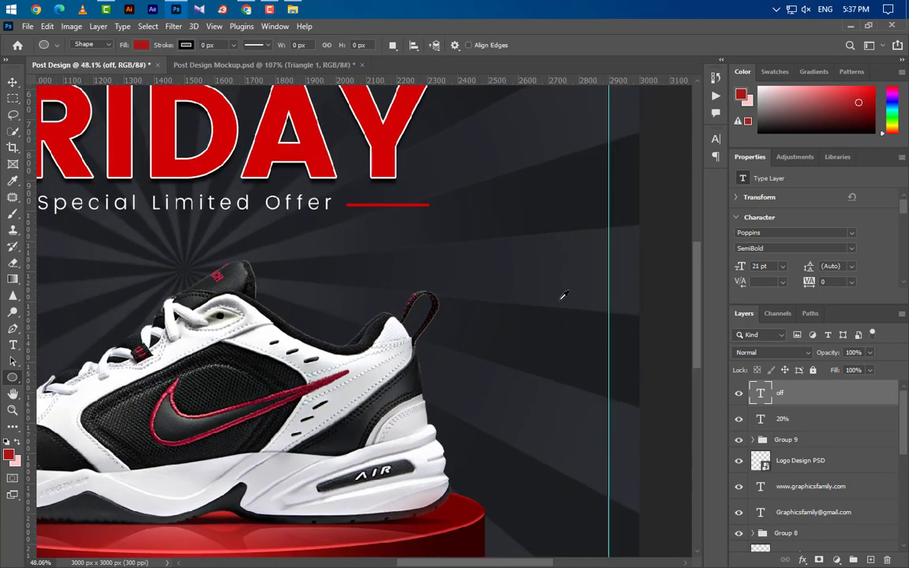
- On a new layer, draw a small triangle right of the sneaker with no fill and an 8 px stroke
{"action": "left_click", "coordinate": [872, 559]}
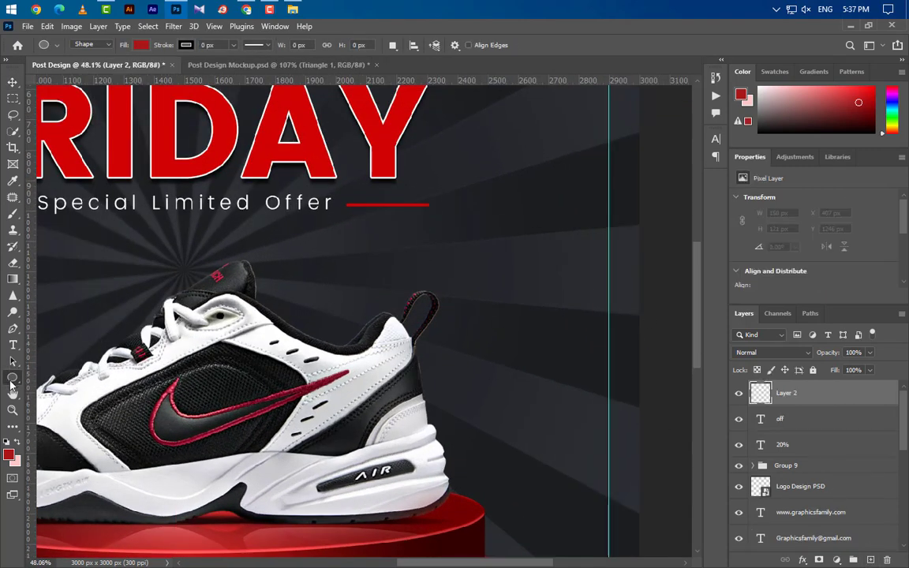
{"action": "right_click", "coordinate": [12, 377]}
{"action": "left_click", "coordinate": [67, 401]}
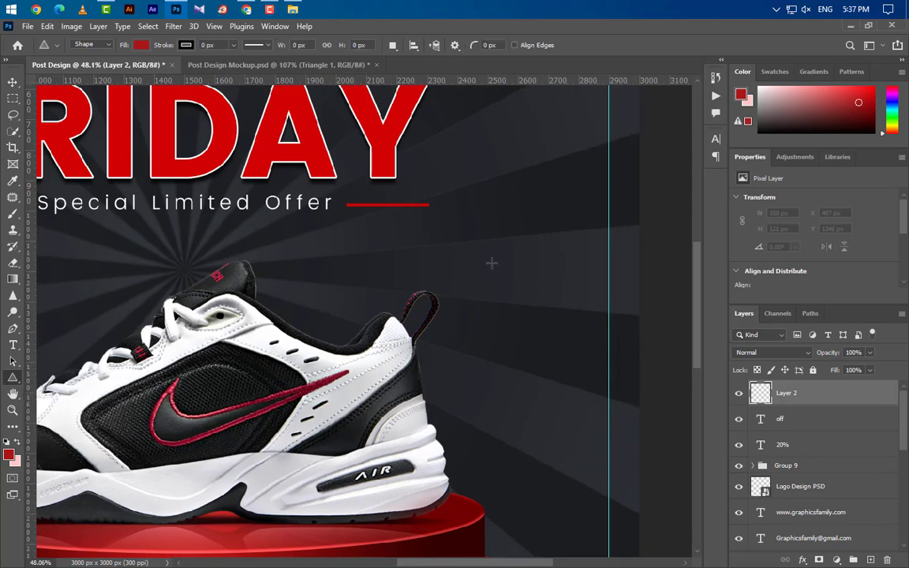
{"action": "left_click_drag", "start_coordinate": [491, 264], "coordinate": [529, 299]}
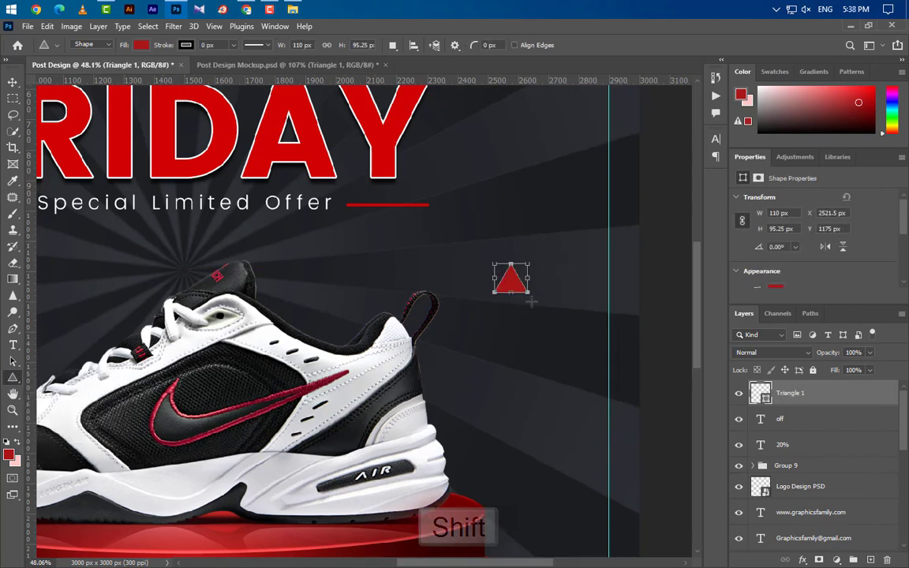
{"action": "left_click", "coordinate": [146, 46]}
{"action": "left_click", "coordinate": [67, 68]}
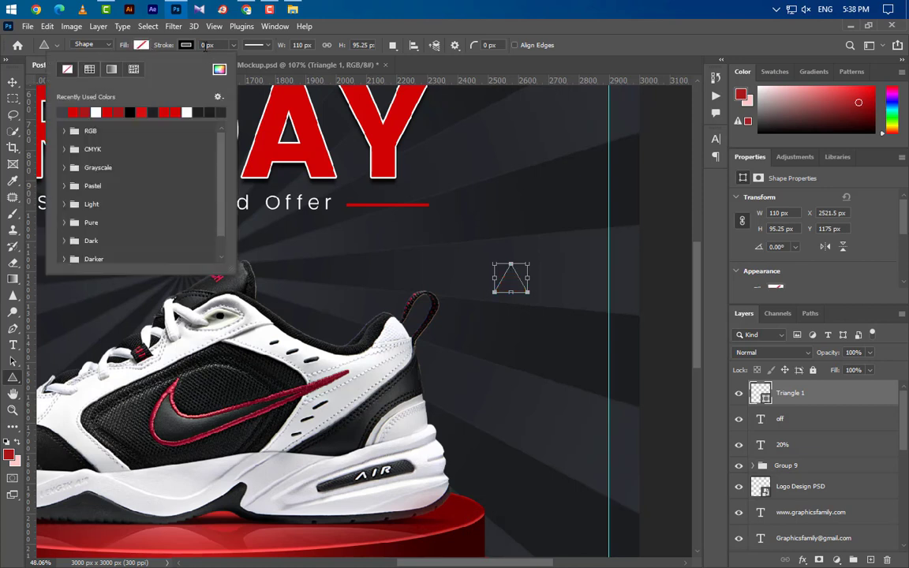
{"action": "left_click_drag", "start_coordinate": [205, 47], "coordinate": [177, 49]}
{"action": "type", "text": "8"}
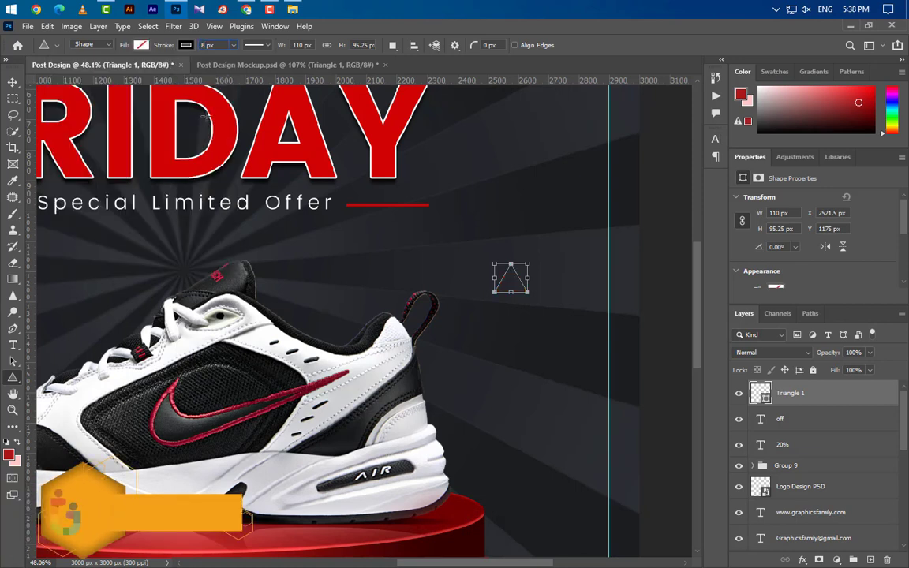
{"action": "key", "text": "Return"}
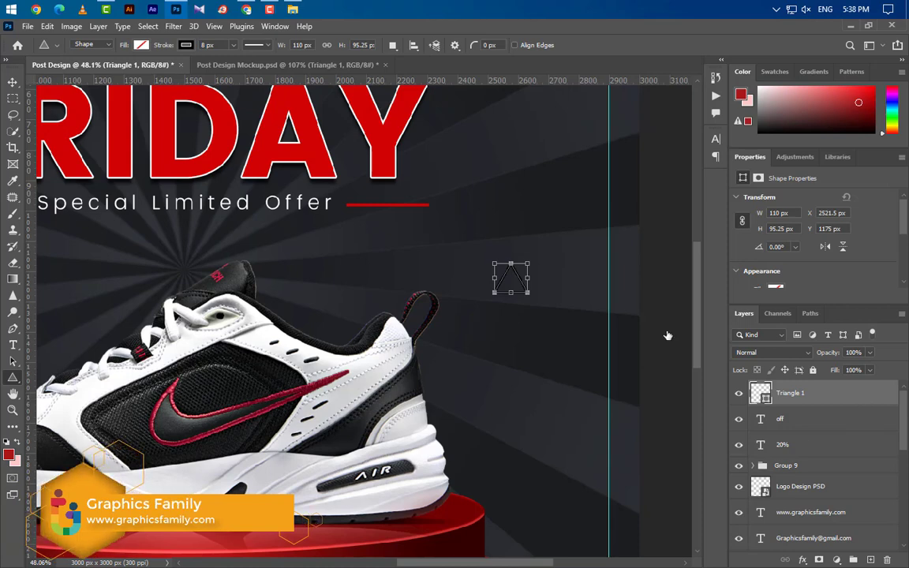
- Add a dark grey #3f4247 Color Overlay to the triangle
{"action": "double_click", "coordinate": [856, 393]}
{"action": "left_click", "coordinate": [482, 328]}
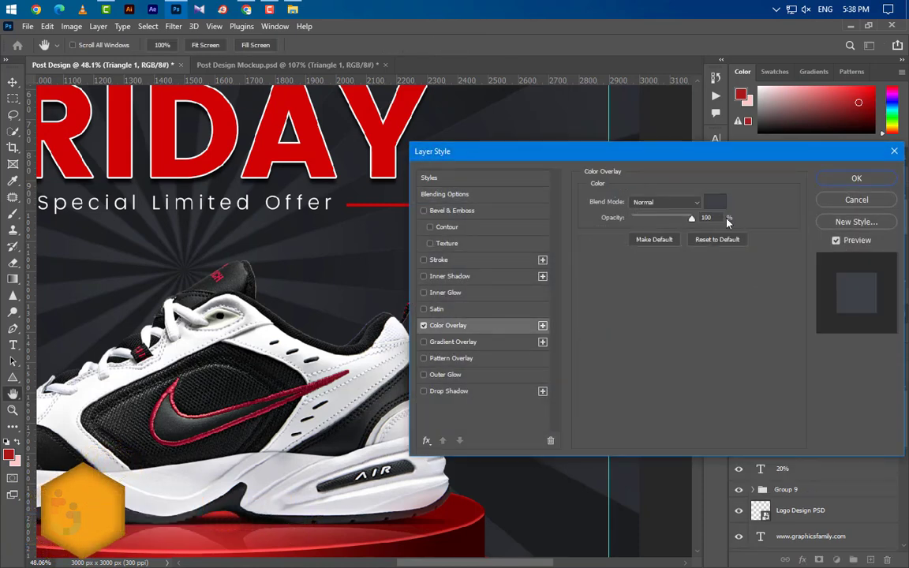
{"action": "left_click", "coordinate": [713, 202]}
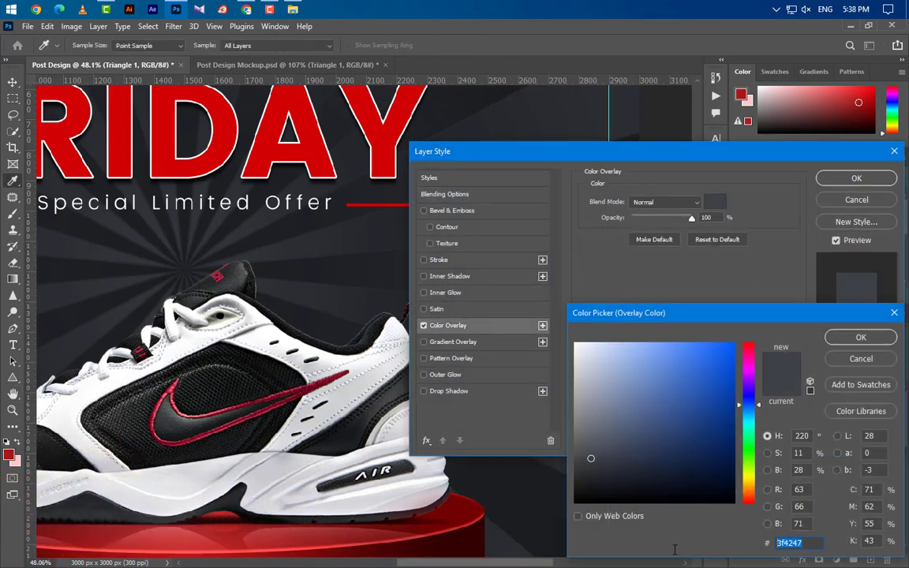
{"action": "left_click", "coordinate": [860, 337]}
{"action": "left_click", "coordinate": [856, 178]}
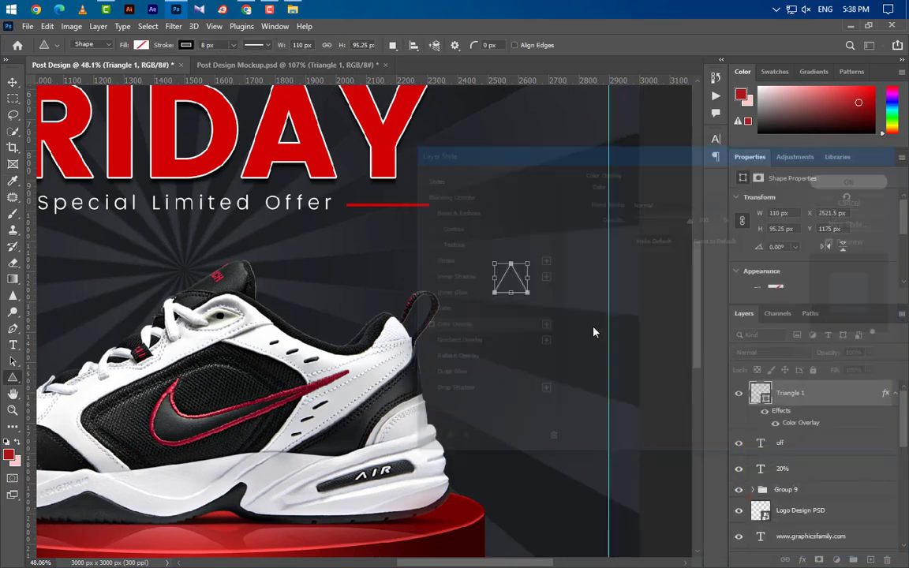
- Rotate the triangle to about 171°
{"action": "key", "text": "ctrl+t"}
{"action": "left_click_drag", "start_coordinate": [594, 332], "coordinate": [463, 349]}
{"action": "left_click", "coordinate": [616, 45]}
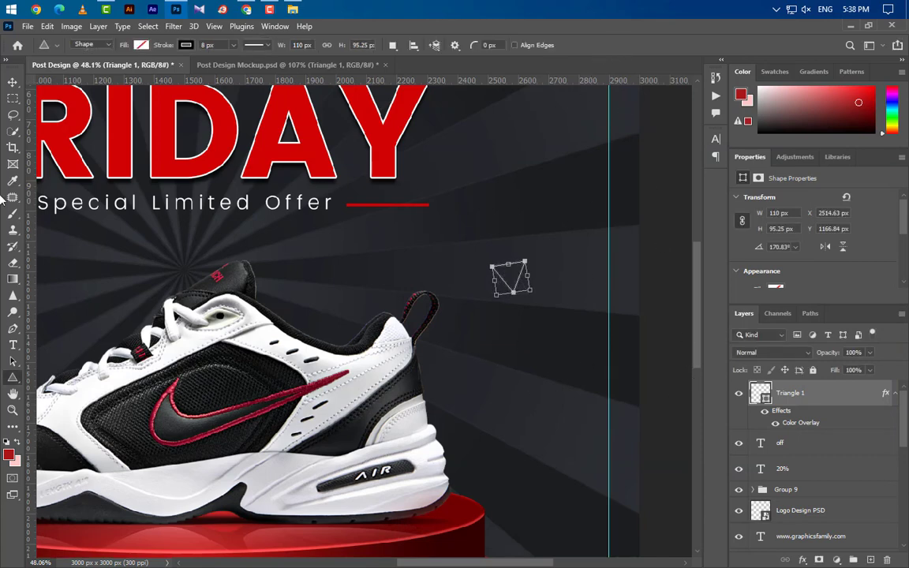
{"action": "left_click", "coordinate": [13, 81]}
{"action": "scroll", "coordinate": [500, 390], "scroll_direction": "down", "scroll_amount": 6}
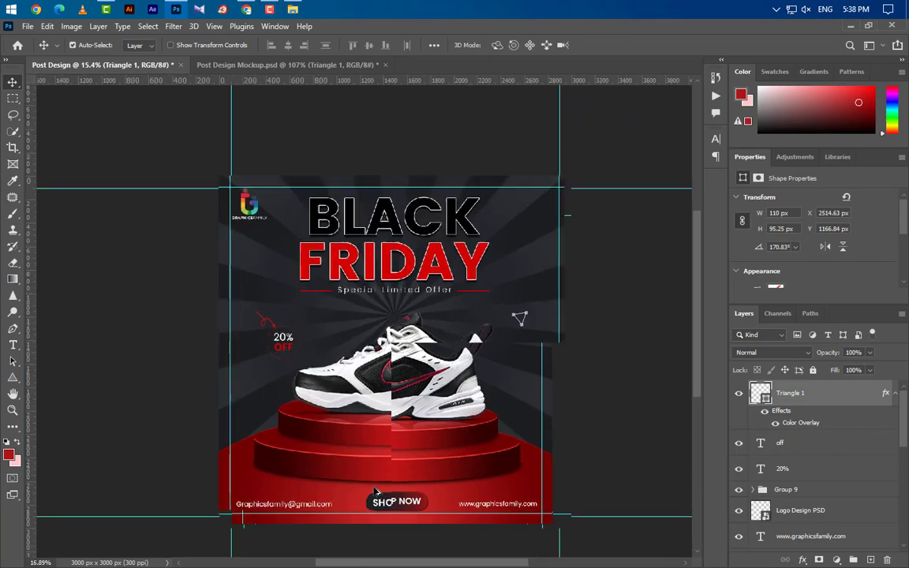
{"action": "scroll", "coordinate": [426, 436], "scroll_direction": "up", "scroll_amount": 3}
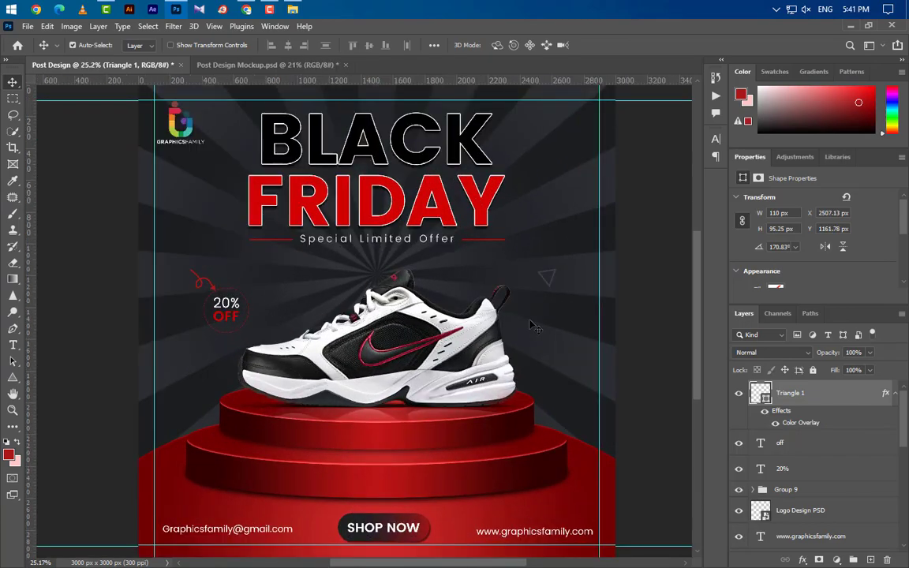